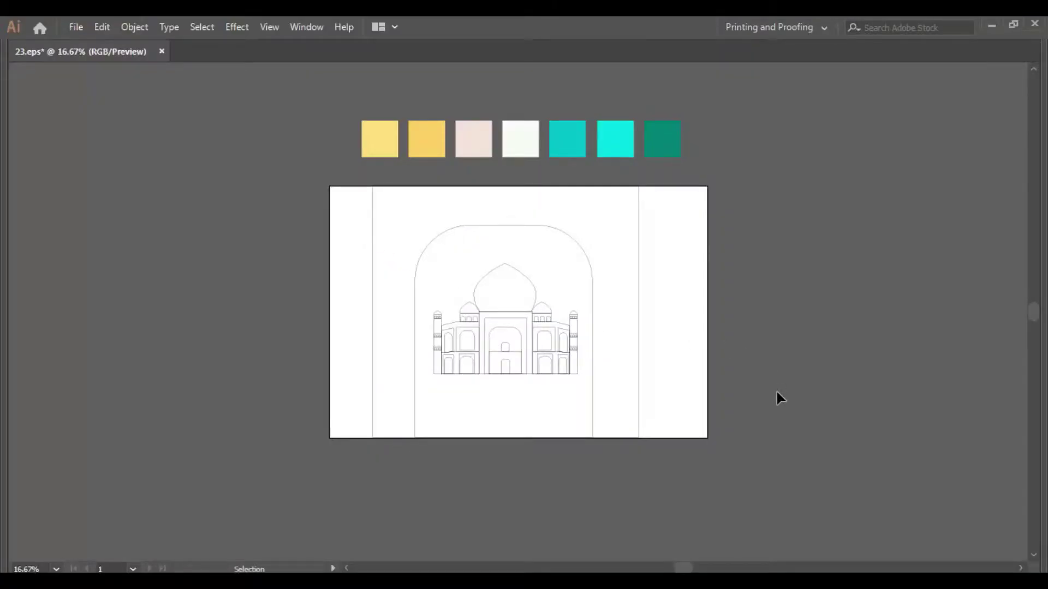
- Fill the Taj Mahal's main dome with the bright cyan swatch
{"action": "key", "text": "ctrl+plus"}
{"action": "key", "text": "ctrl+plus"}
{"action": "key", "text": "ctrl+minus"}
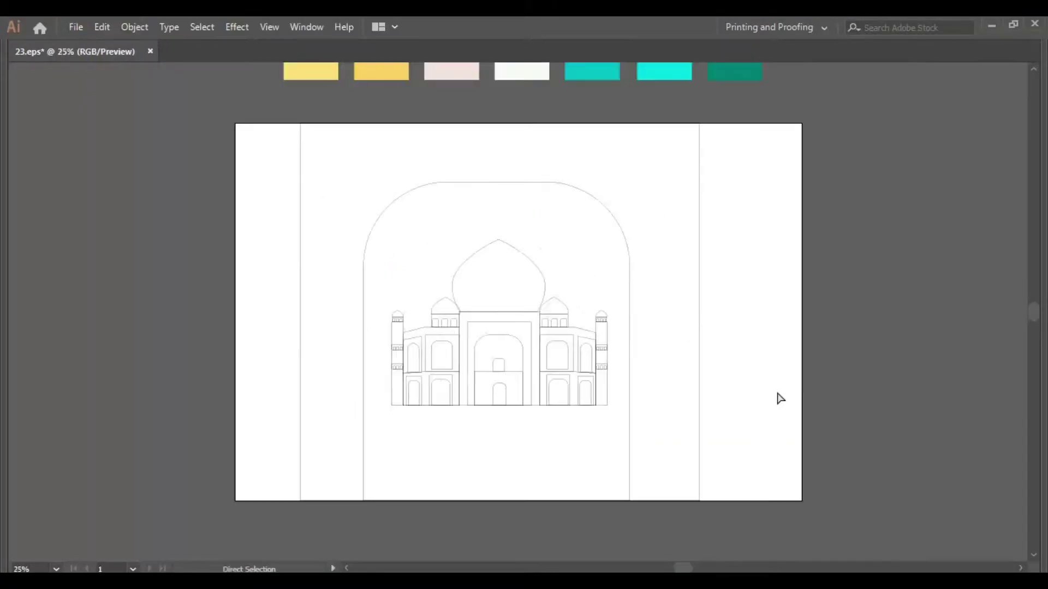
{"action": "scroll", "coordinate": [491, 469], "scroll_direction": "up", "scroll_amount": 4}
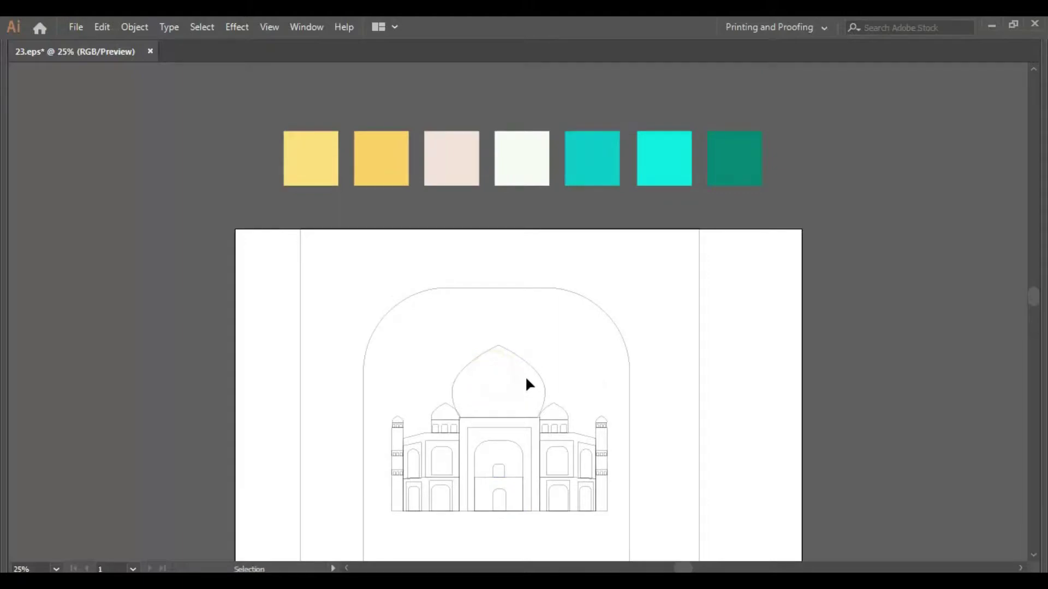
{"action": "left_click", "coordinate": [533, 371]}
{"action": "key", "text": "i"}
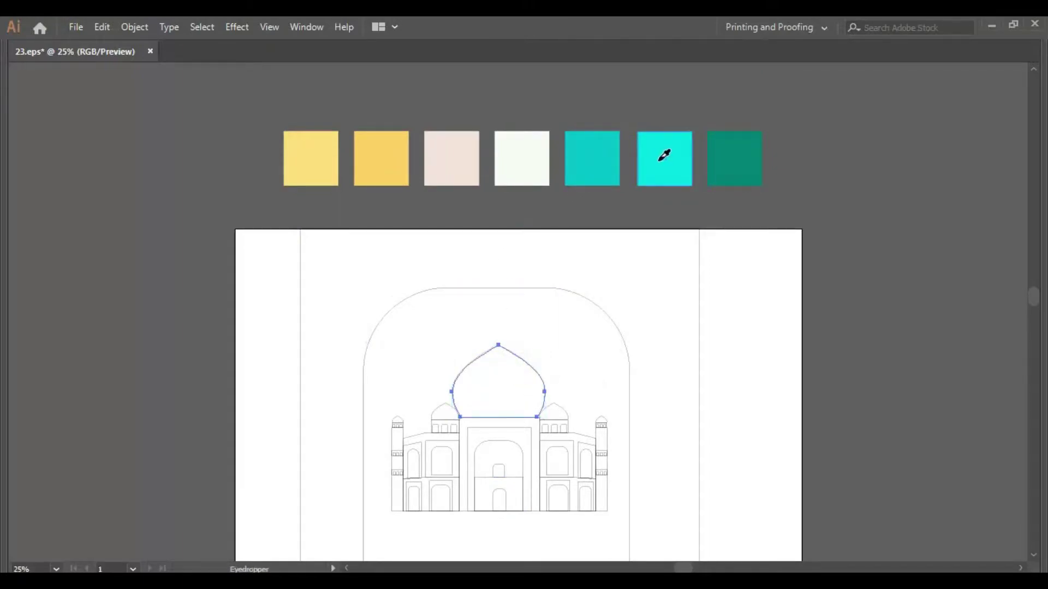
{"action": "left_click", "coordinate": [659, 161]}
{"action": "key", "text": "v"}
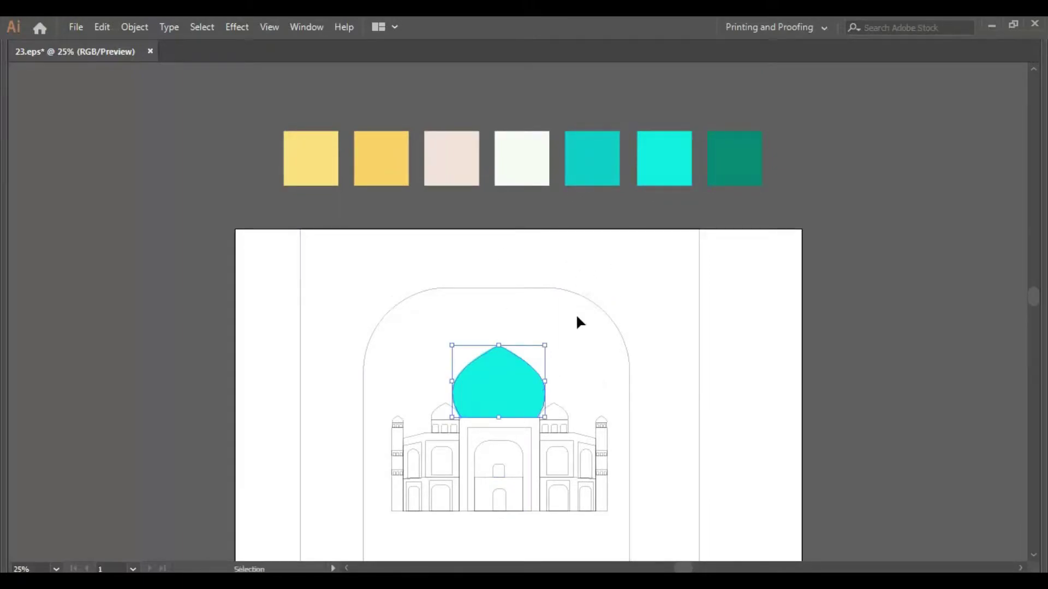
{"action": "left_click", "coordinate": [339, 409]}
- Zoom in on the building, cut the cyan dome out, and select the central block
{"action": "left_click_drag", "start_coordinate": [305, 419], "coordinate": [384, 415]}
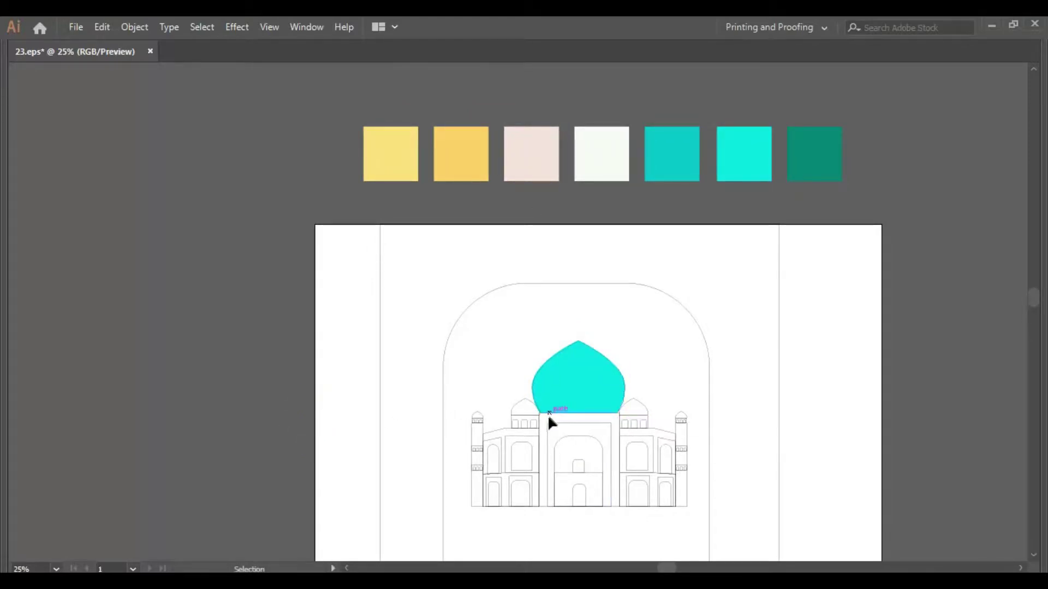
{"action": "left_click", "coordinate": [534, 424]}
{"action": "key", "text": "z"}
{"action": "left_click_drag", "start_coordinate": [378, 330], "coordinate": [830, 525]}
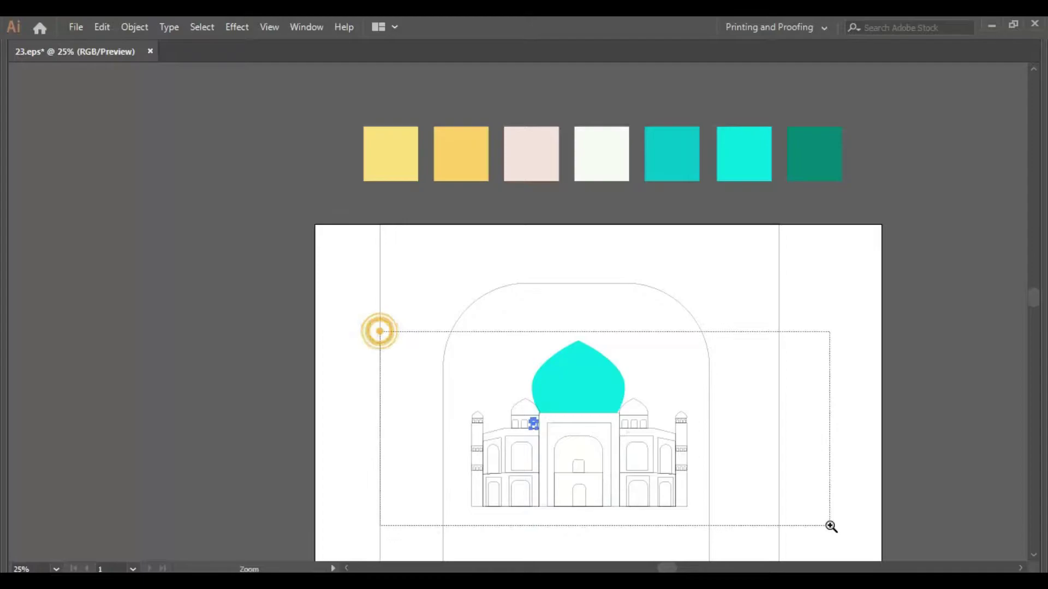
{"action": "key", "text": "v"}
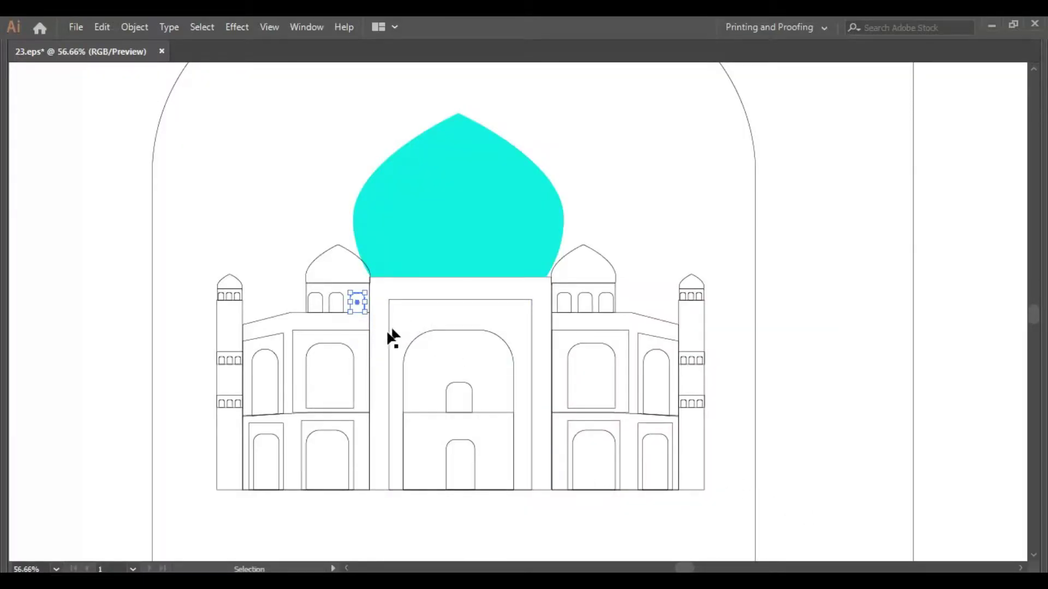
{"action": "left_click", "coordinate": [391, 540]}
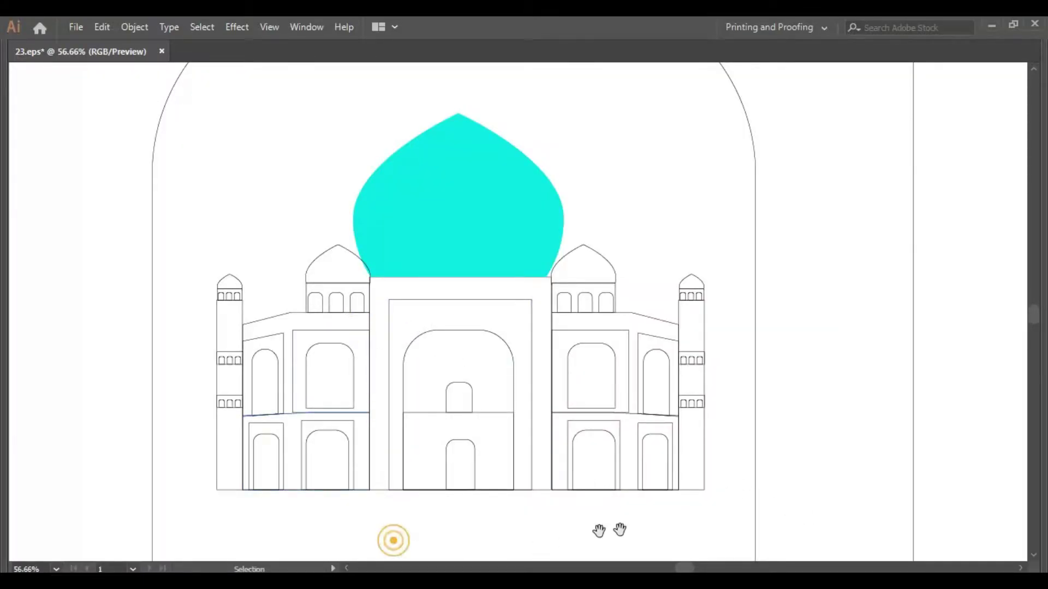
{"action": "scroll", "coordinate": [600, 528], "scroll_direction": "right", "scroll_amount": 3}
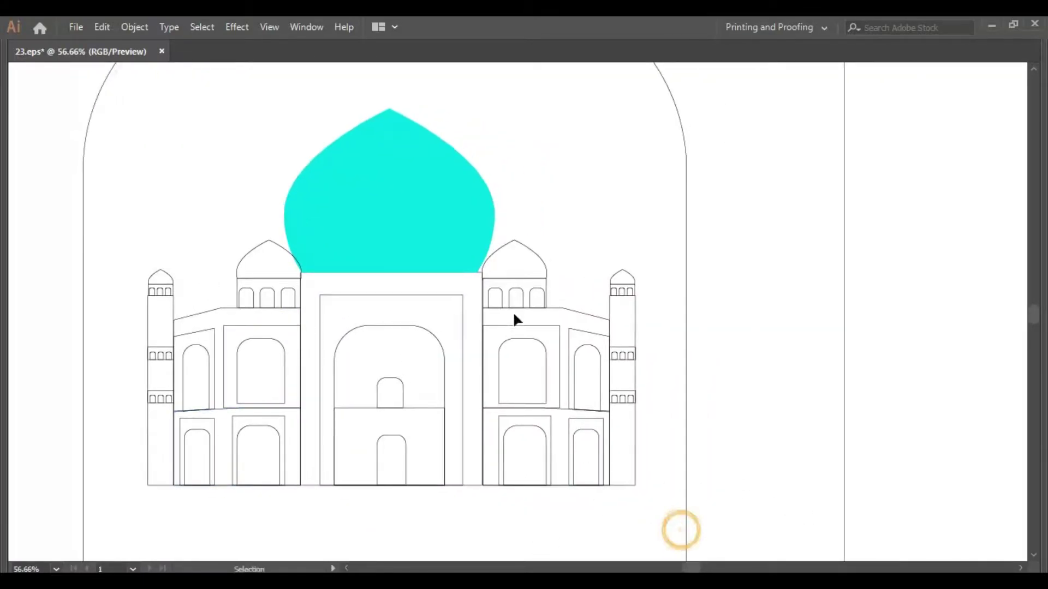
{"action": "left_click", "coordinate": [480, 275]}
{"action": "key", "text": "Delete"}
{"action": "left_click", "coordinate": [474, 275]}
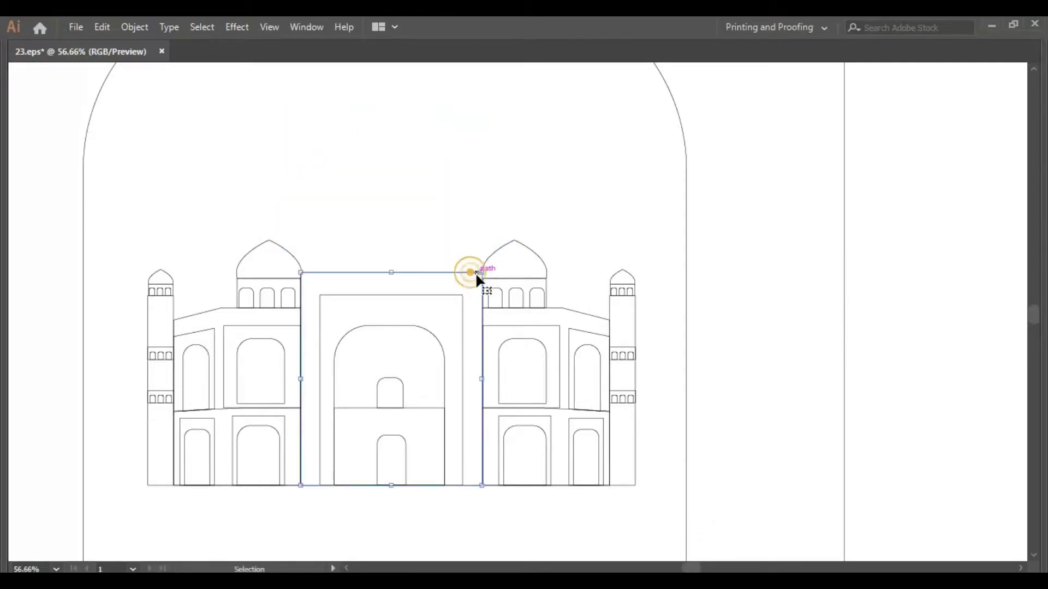
{"action": "key", "text": "ctrl+minus"}
{"action": "key", "text": "ctrl+minus"}
{"action": "key", "text": "ctrl+minus"}
- Fill the central block of the gateway with teal
{"action": "key", "text": "i"}
{"action": "scroll", "coordinate": [487, 269], "scroll_direction": "up", "scroll_amount": 5}
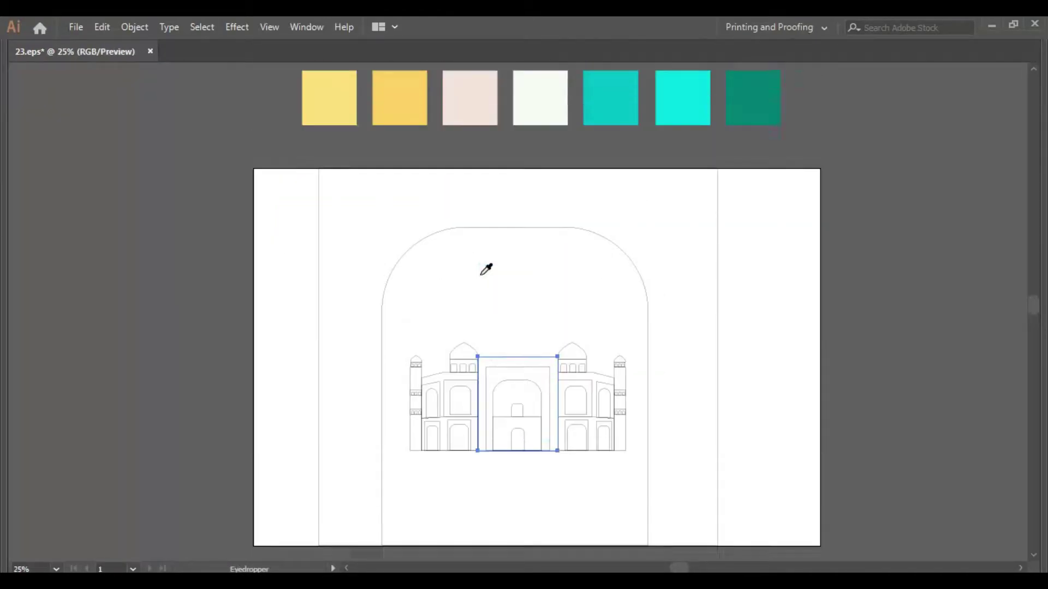
{"action": "scroll", "coordinate": [585, 218], "scroll_direction": "up", "scroll_amount": 3}
{"action": "left_click", "coordinate": [608, 173]}
{"action": "key", "text": "v"}
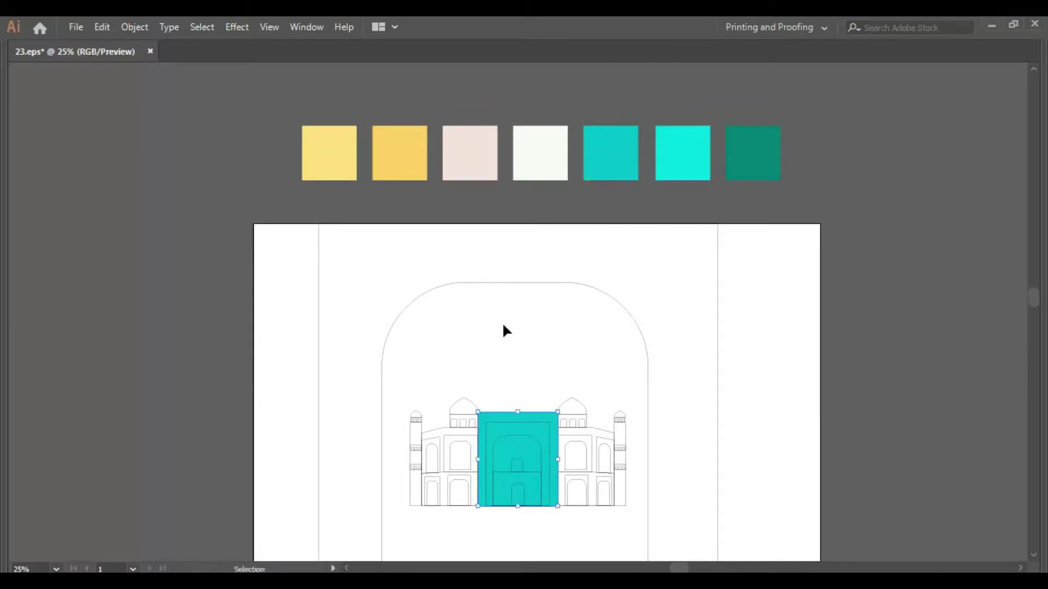
{"action": "left_click", "coordinate": [502, 323]}
- Paste the cyan dome back in front and fill the central panel with the same cyan
{"action": "key", "text": "ctrl+f"}
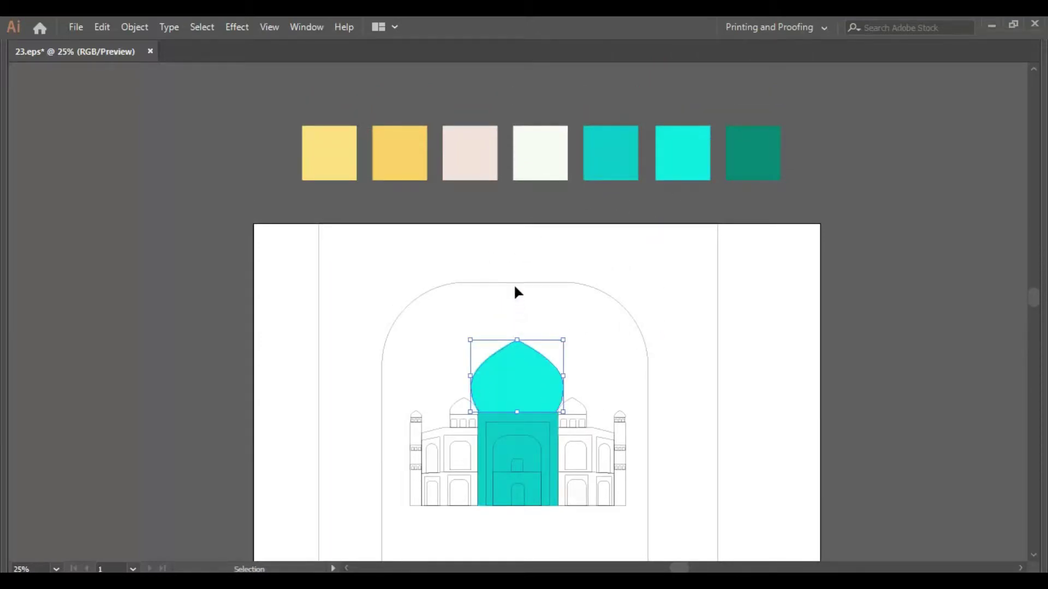
{"action": "left_click", "coordinate": [515, 285]}
{"action": "left_click_drag", "start_coordinate": [596, 346], "coordinate": [523, 329]}
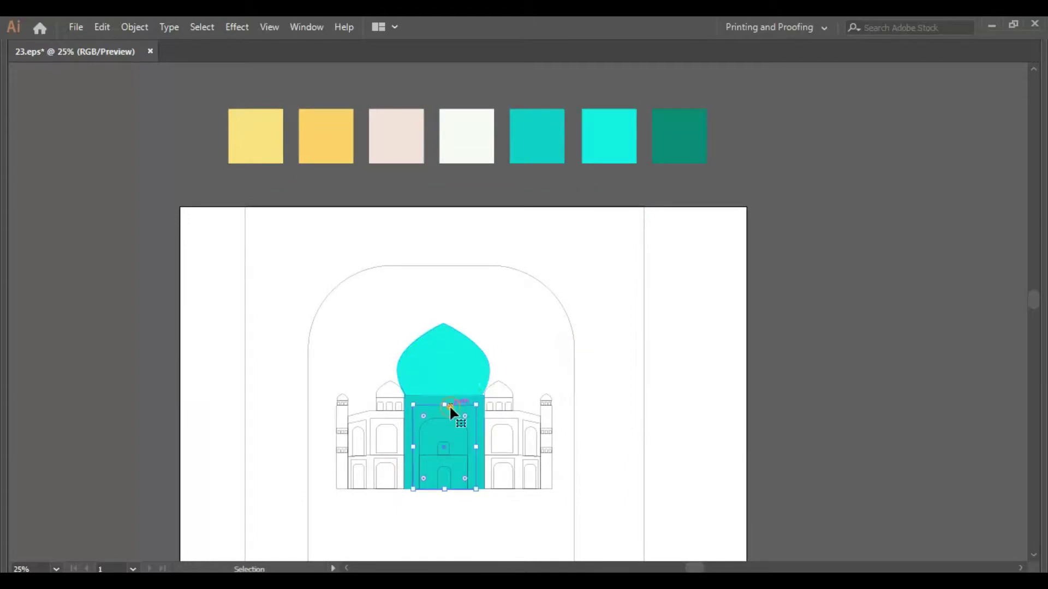
{"action": "key", "text": "i"}
{"action": "left_click", "coordinate": [462, 344]}
- Fill the inner arch shape with teal
{"action": "left_click_drag", "start_coordinate": [463, 417], "coordinate": [470, 392]}
{"action": "left_click", "coordinate": [471, 384]}
{"action": "scroll", "coordinate": [473, 381], "scroll_direction": "up", "scroll_amount": 3}
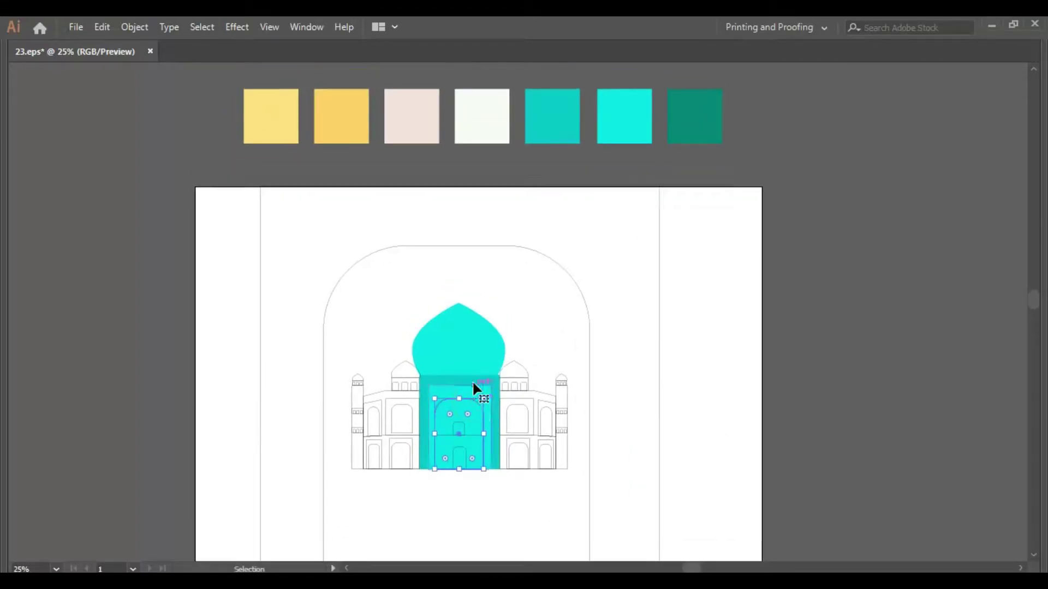
{"action": "key", "text": "i"}
{"action": "left_click", "coordinate": [547, 152]}
{"action": "scroll", "coordinate": [582, 252], "scroll_direction": "down", "scroll_amount": 3}
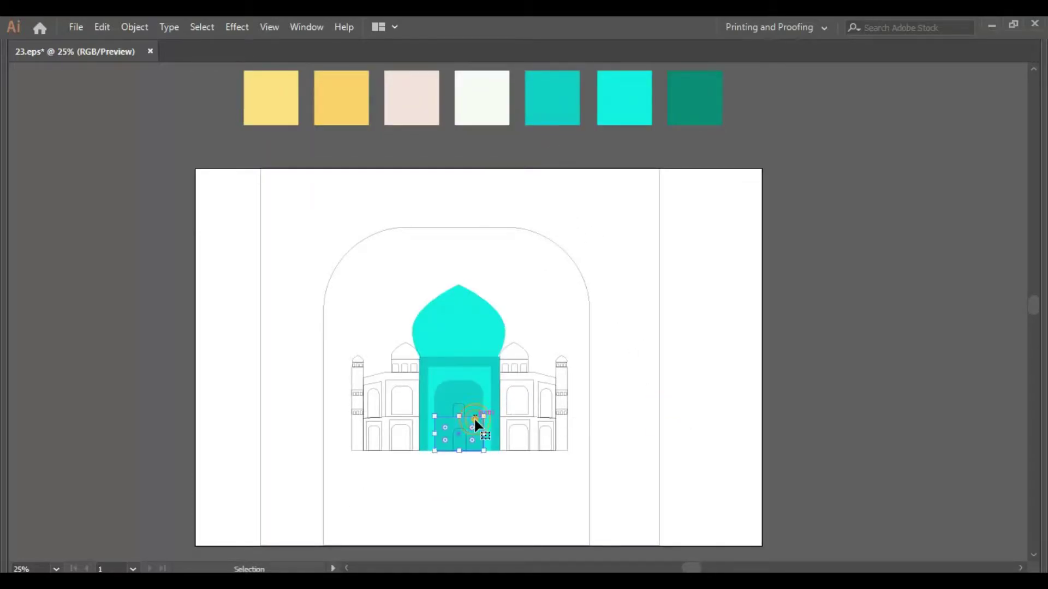
- Fill the lower door rectangle bright cyan and the two small door pieces dark teal
{"action": "key", "text": "i"}
{"action": "left_click", "coordinate": [479, 297]}
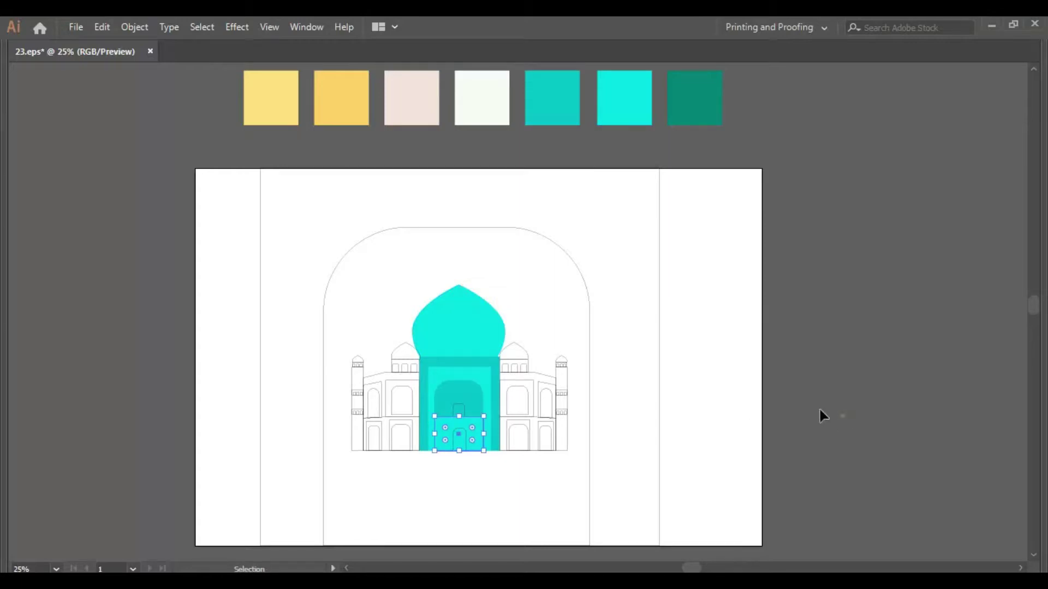
{"action": "left_click", "coordinate": [460, 404]}
{"action": "left_click", "coordinate": [465, 432], "text": "shift"}
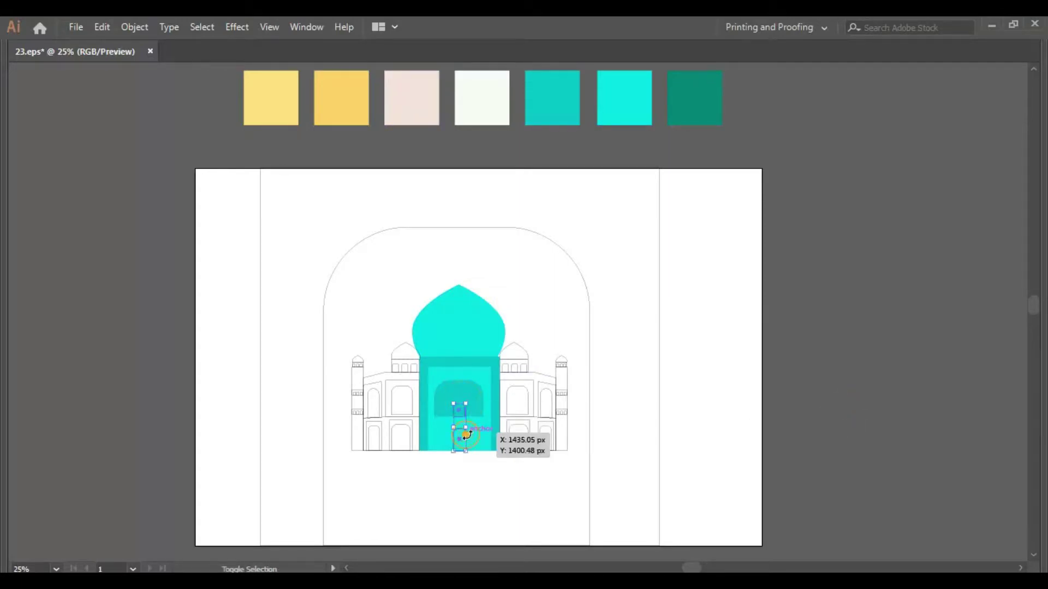
{"action": "key", "text": "i"}
{"action": "scroll", "coordinate": [464, 434], "scroll_direction": "up", "scroll_amount": 1}
{"action": "left_click", "coordinate": [713, 136]}
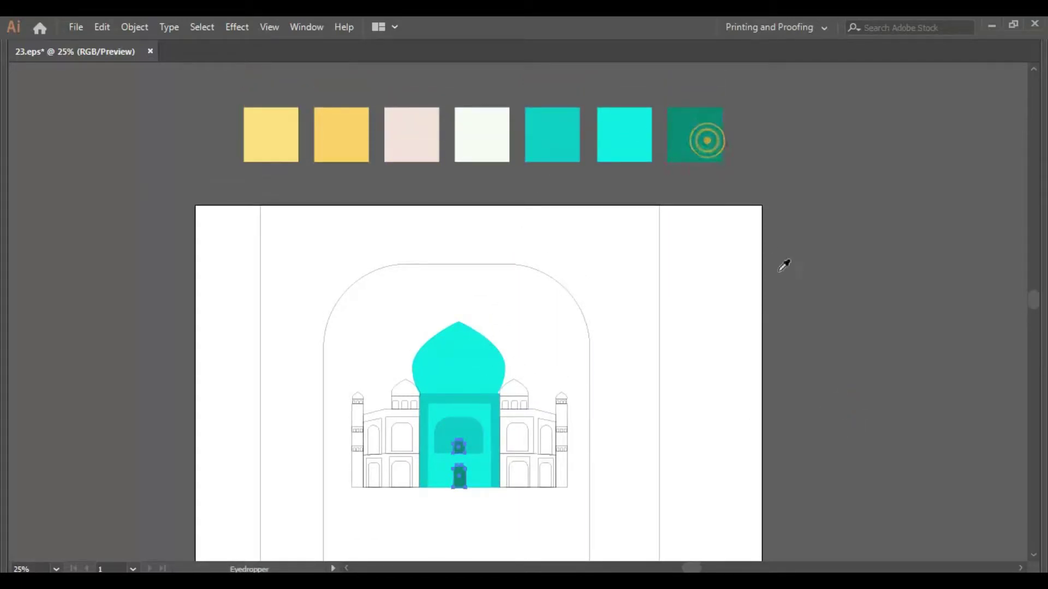
{"action": "left_click_drag", "start_coordinate": [771, 435], "coordinate": [810, 424]}
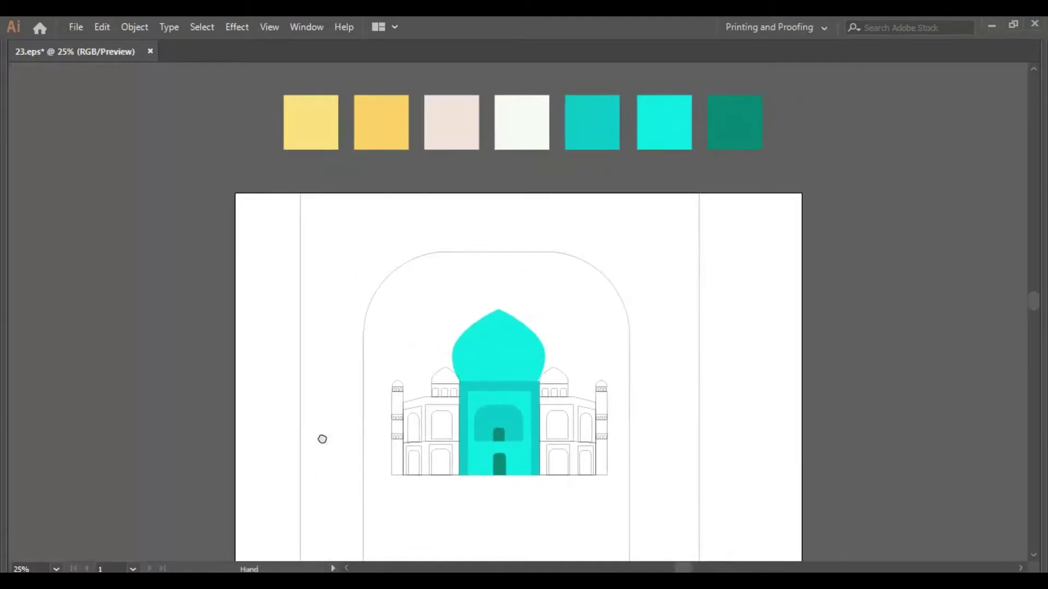
{"action": "left_click_drag", "start_coordinate": [471, 441], "coordinate": [426, 435]}
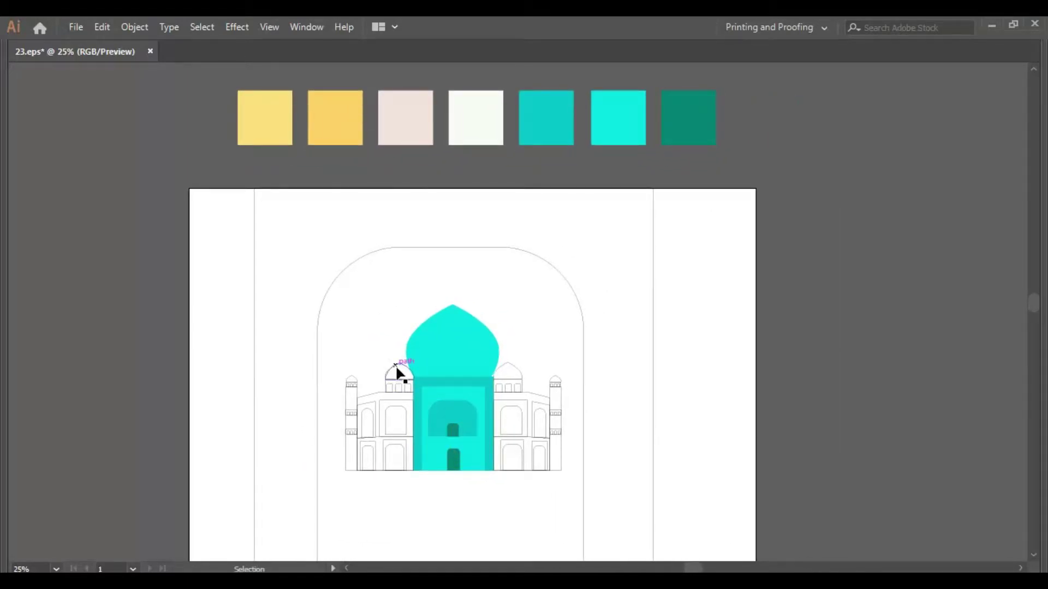
- Try teal, cyan and dark green swatches on the lower door panel, settling on medium teal
{"action": "left_click", "coordinate": [440, 438]}
{"action": "left_click", "coordinate": [436, 448]}
{"action": "key", "text": "i"}
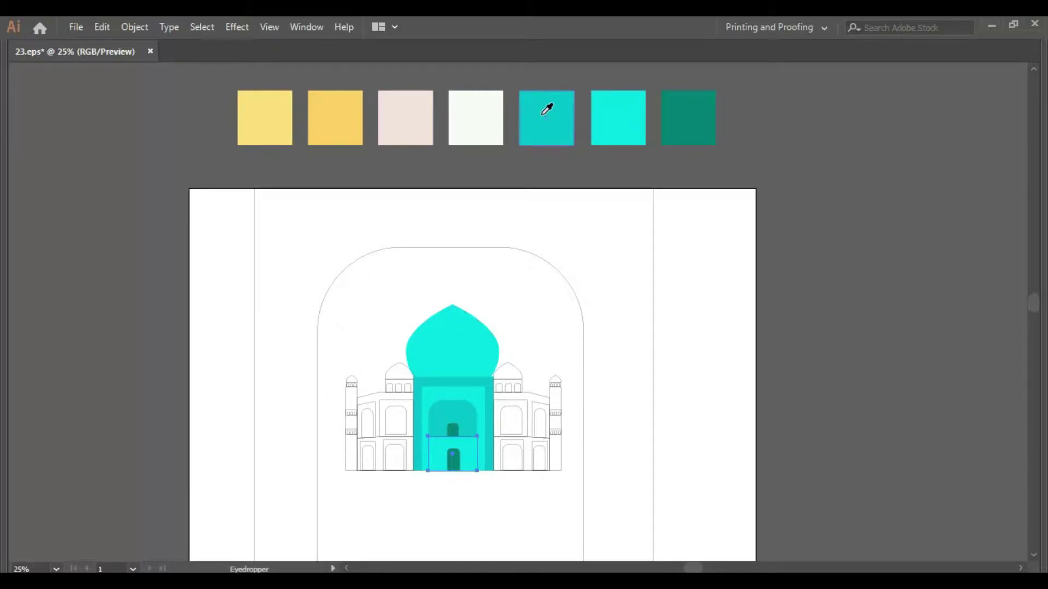
{"action": "left_click", "coordinate": [546, 110]}
{"action": "left_click", "coordinate": [639, 117]}
{"action": "left_click", "coordinate": [560, 111]}
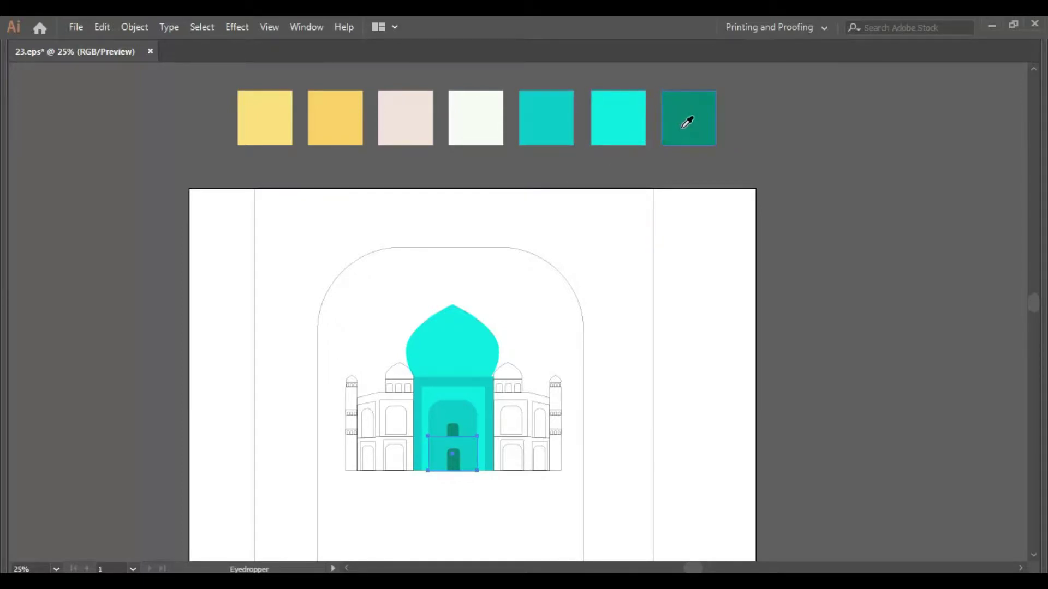
{"action": "left_click", "coordinate": [686, 124]}
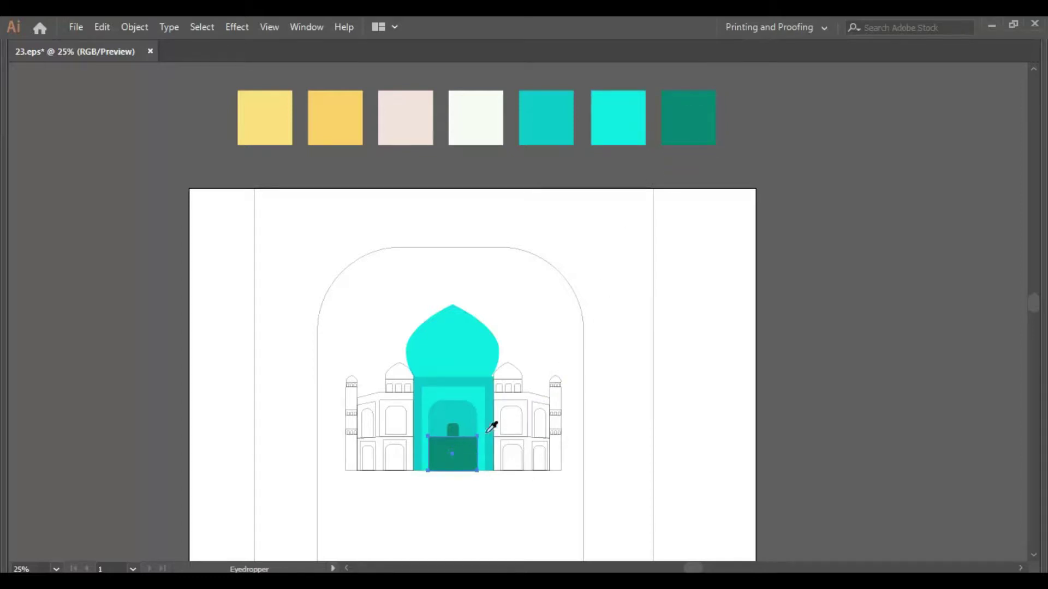
{"action": "left_click", "coordinate": [540, 120]}
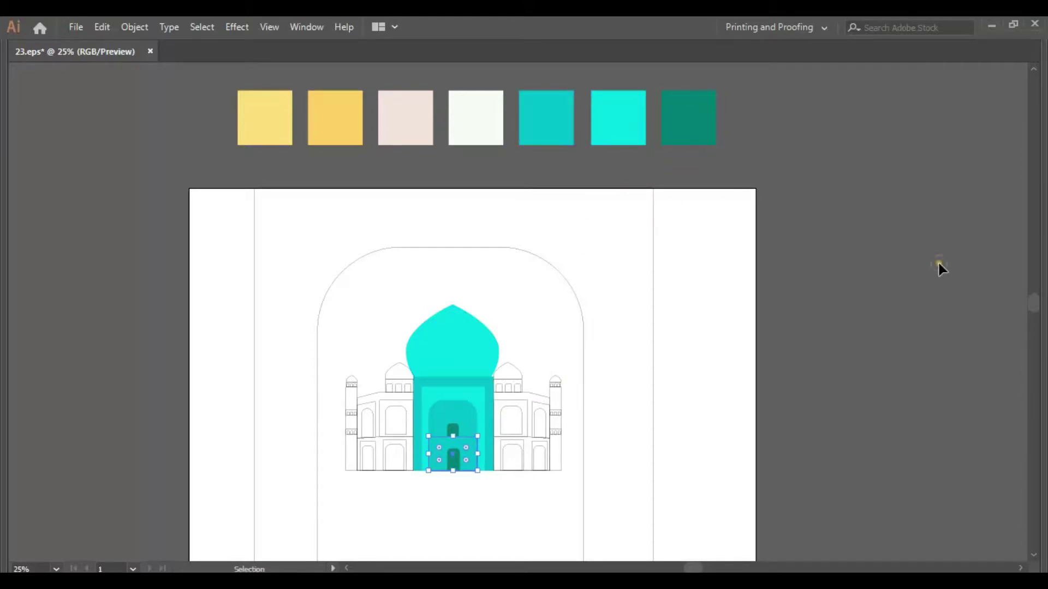
{"action": "key", "text": "v"}
{"action": "left_click", "coordinate": [937, 262]}
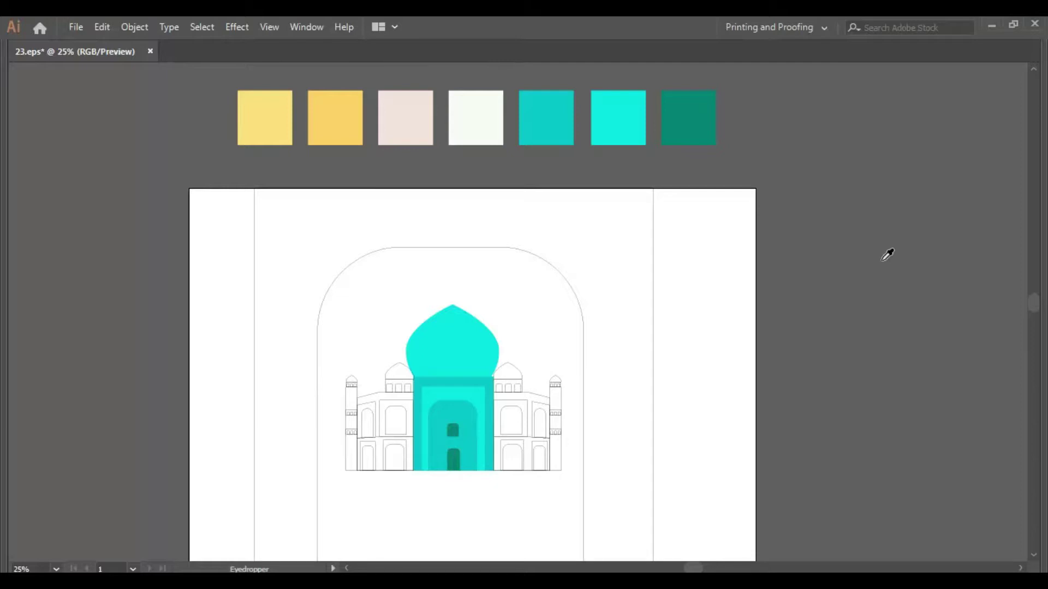
{"action": "left_click_drag", "start_coordinate": [400, 366], "coordinate": [344, 361]}
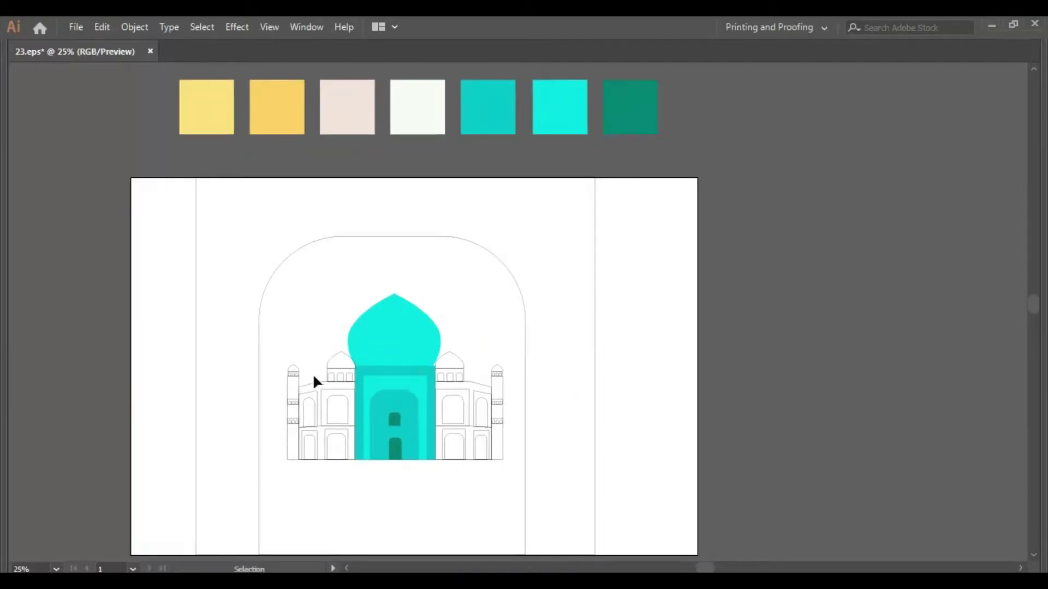
- Fill the left and right wings with the teal colours sampled from the gateway
{"action": "key", "text": "i"}
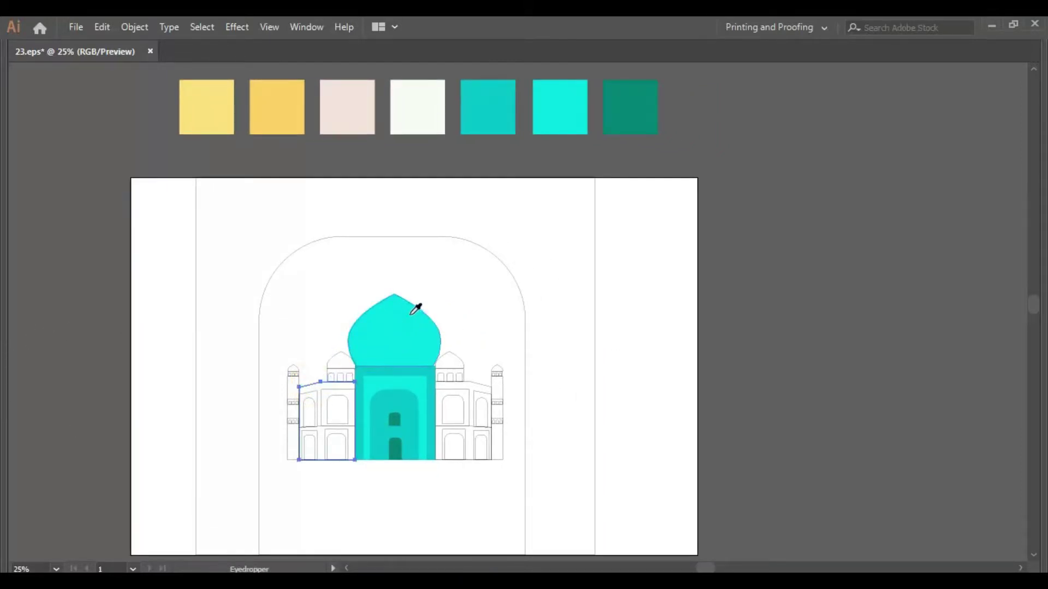
{"action": "left_click", "coordinate": [383, 399]}
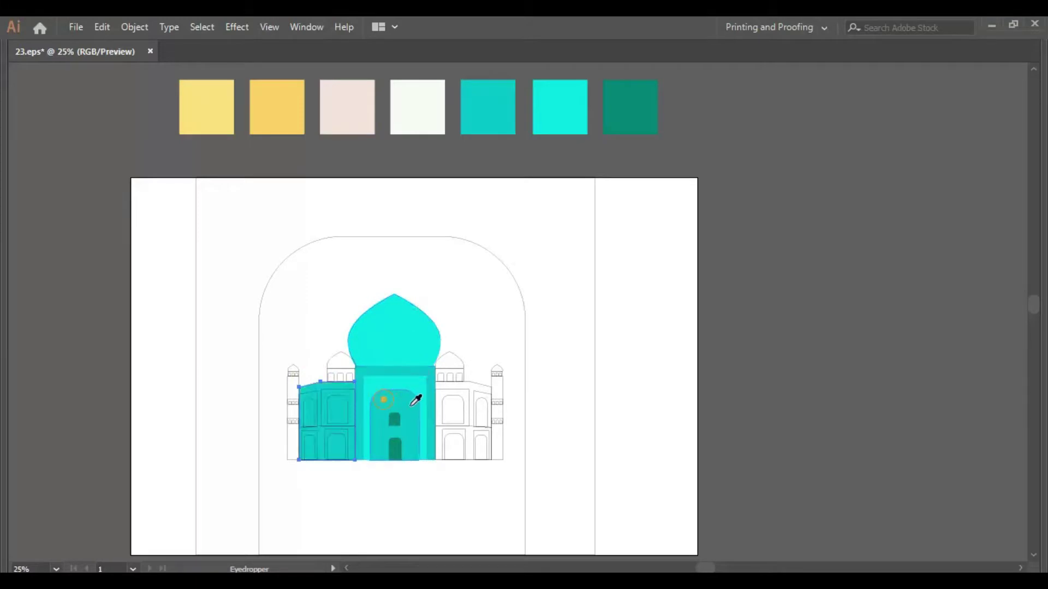
{"action": "left_click", "coordinate": [650, 429]}
{"action": "key", "text": "i"}
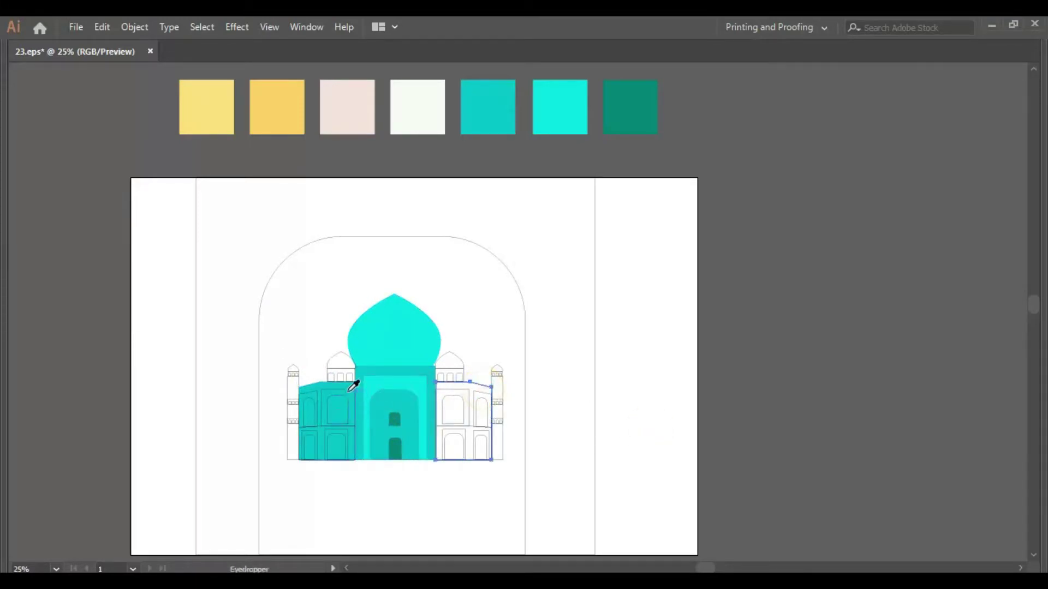
{"action": "left_click", "coordinate": [436, 376]}
{"action": "left_click", "coordinate": [756, 435]}
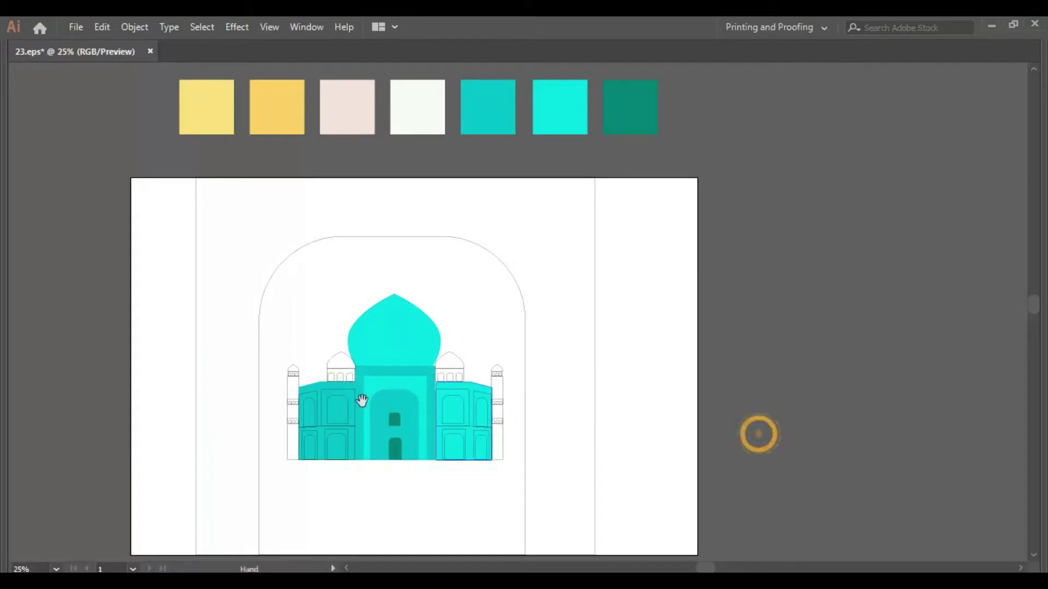
- Zoom in around the building and select the left wing group
{"action": "key", "text": "z"}
{"action": "left_click_drag", "start_coordinate": [264, 339], "coordinate": [748, 487]}
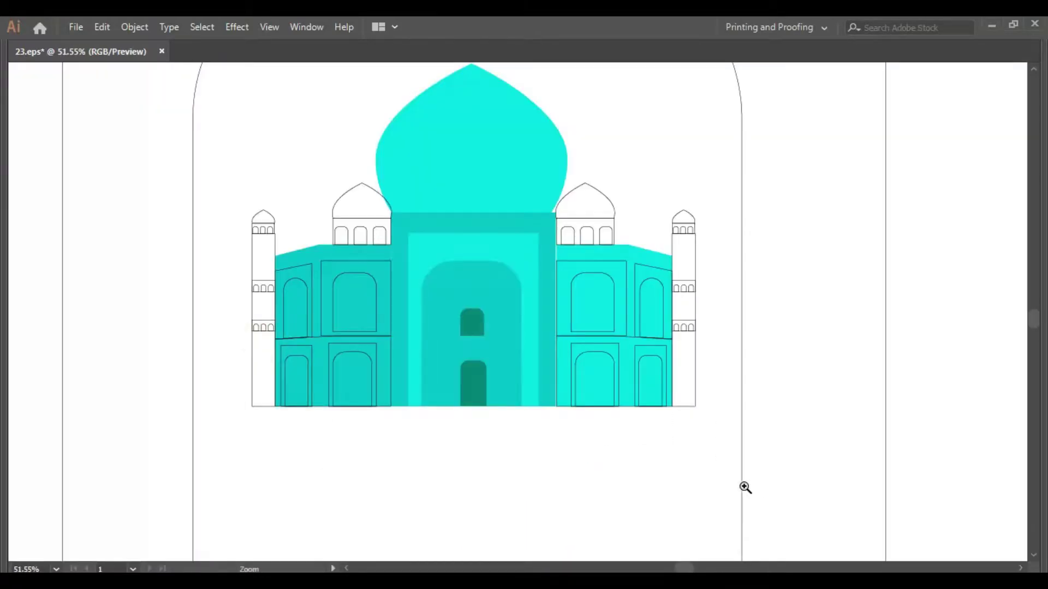
{"action": "key", "text": "a"}
{"action": "left_click", "coordinate": [290, 270]}
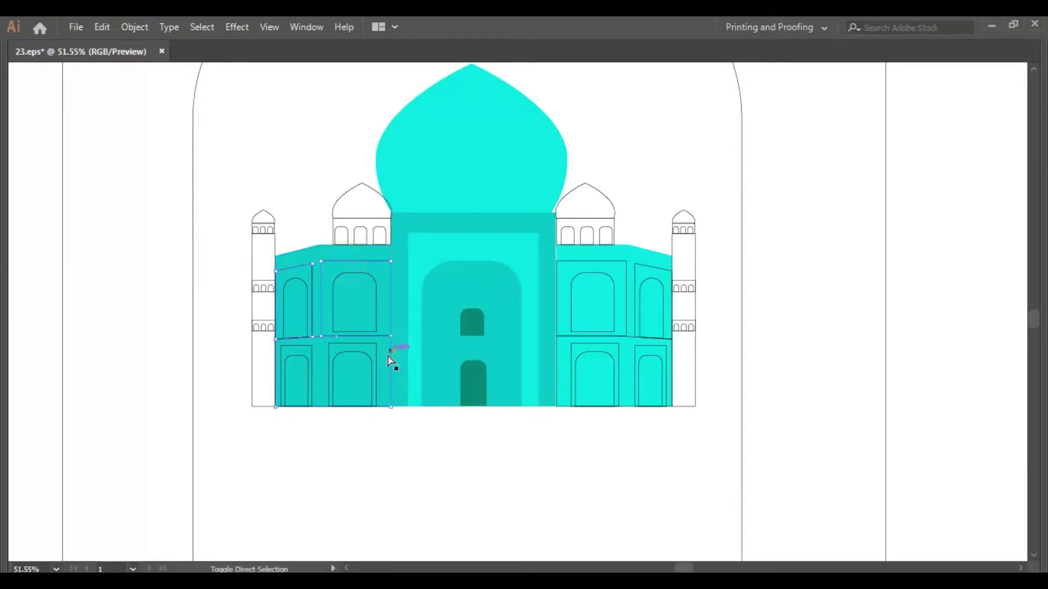
{"action": "left_click", "coordinate": [300, 353]}
{"action": "key", "text": "ctrl+minus"}
{"action": "key", "text": "ctrl+minus"}
- Fill the left wing with the pale yellow swatch
{"action": "key", "text": "i"}
{"action": "scroll", "coordinate": [326, 363], "scroll_direction": "up", "scroll_amount": 3}
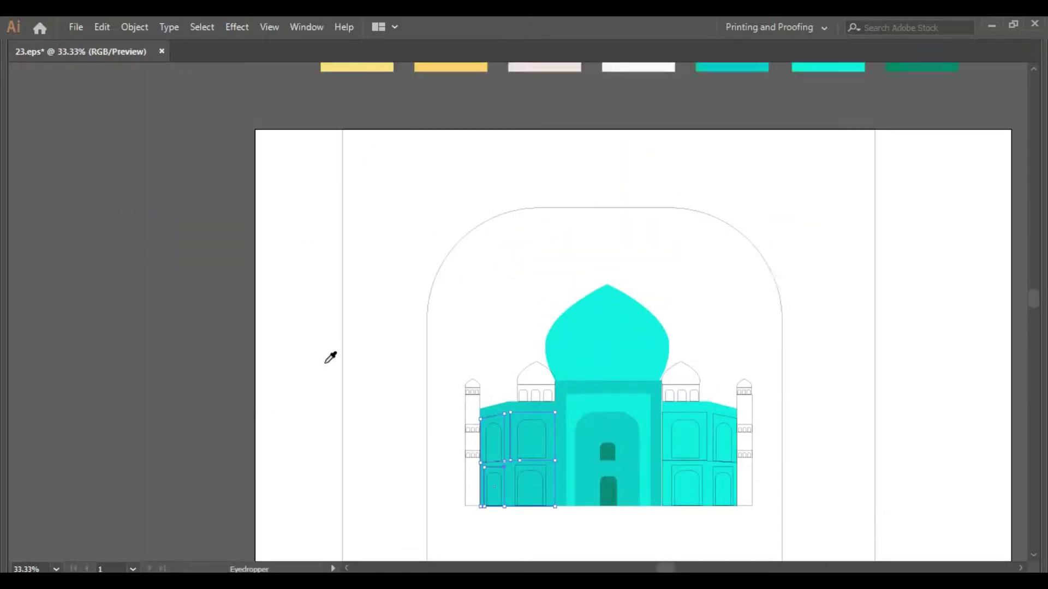
{"action": "scroll", "coordinate": [329, 357], "scroll_direction": "up", "scroll_amount": 3}
{"action": "left_click", "coordinate": [375, 164]}
{"action": "scroll", "coordinate": [437, 283], "scroll_direction": "down", "scroll_amount": 3}
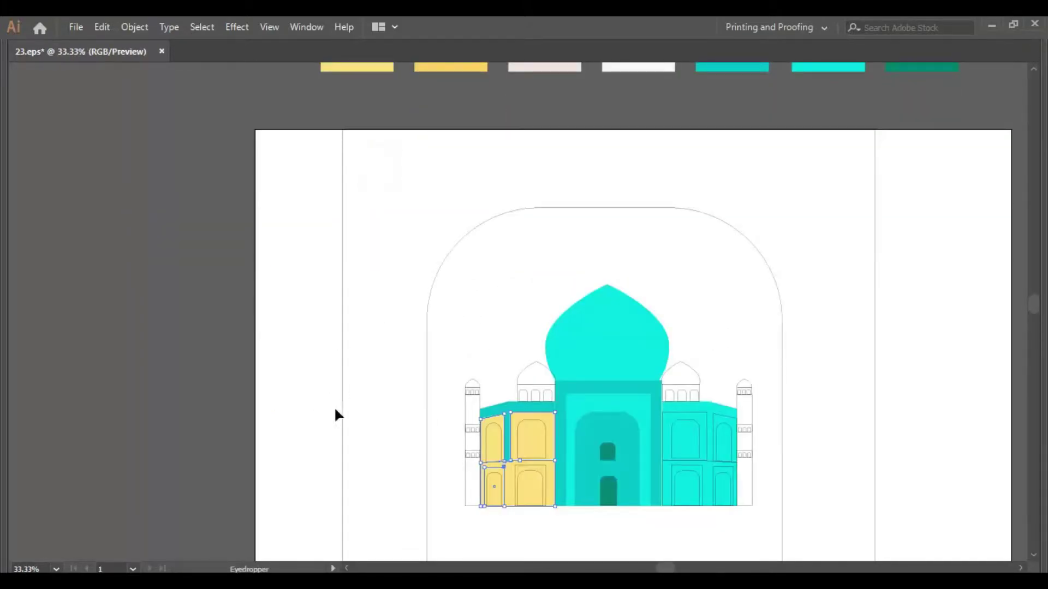
{"action": "key", "text": "v"}
{"action": "left_click", "coordinate": [264, 410]}
{"action": "left_click_drag", "start_coordinate": [644, 407], "coordinate": [519, 385]}
- Select the left wing's arches and doors and copy the central door's dark green onto them
{"action": "left_click", "coordinate": [367, 461]}
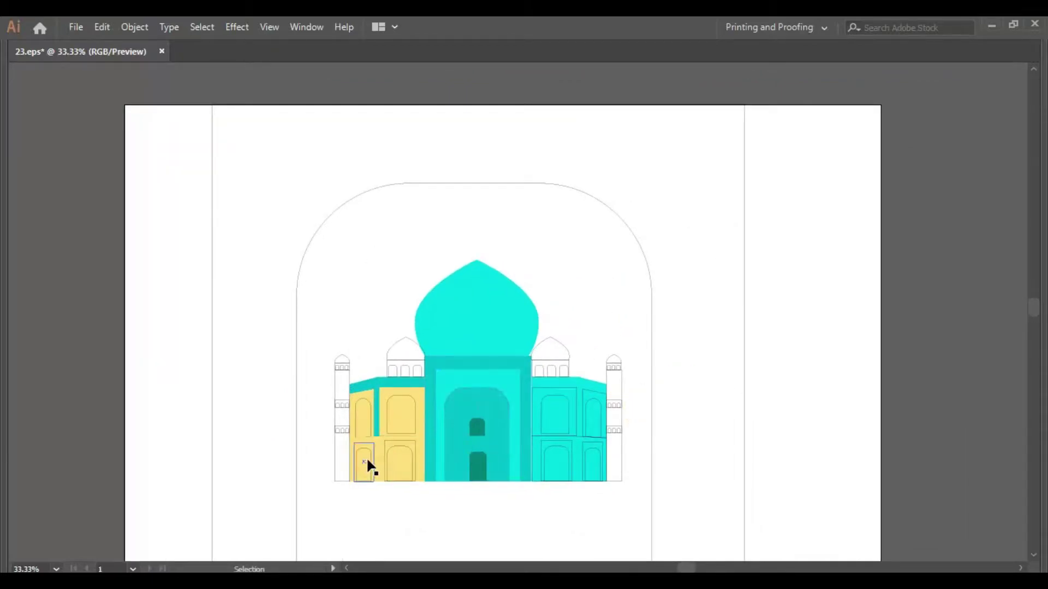
{"action": "left_click", "coordinate": [364, 417]}
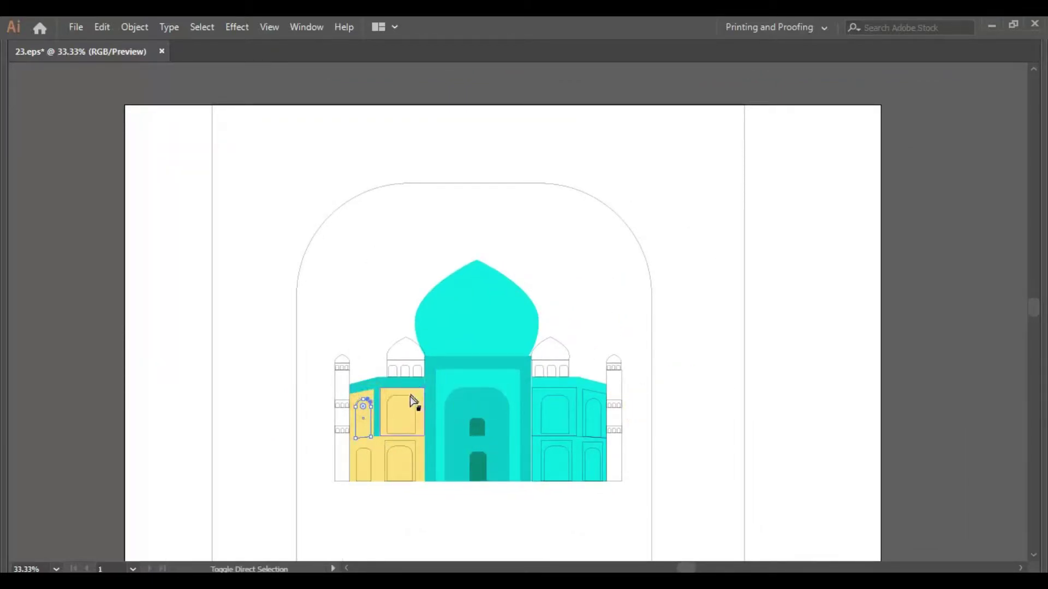
{"action": "left_click", "coordinate": [416, 462], "text": "shift"}
{"action": "left_click", "coordinate": [362, 461], "text": "shift"}
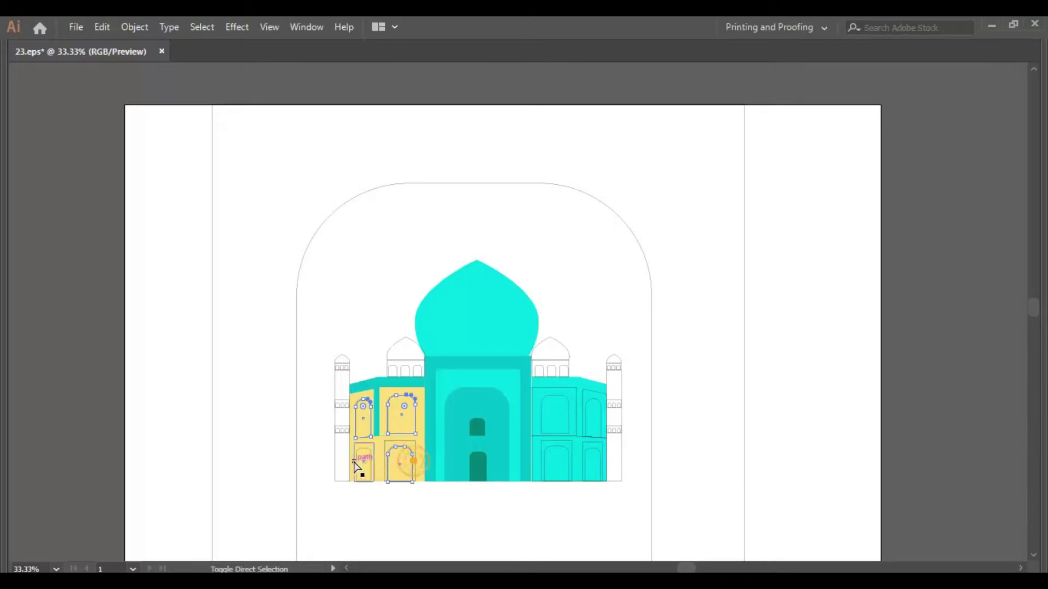
{"action": "key", "text": "i"}
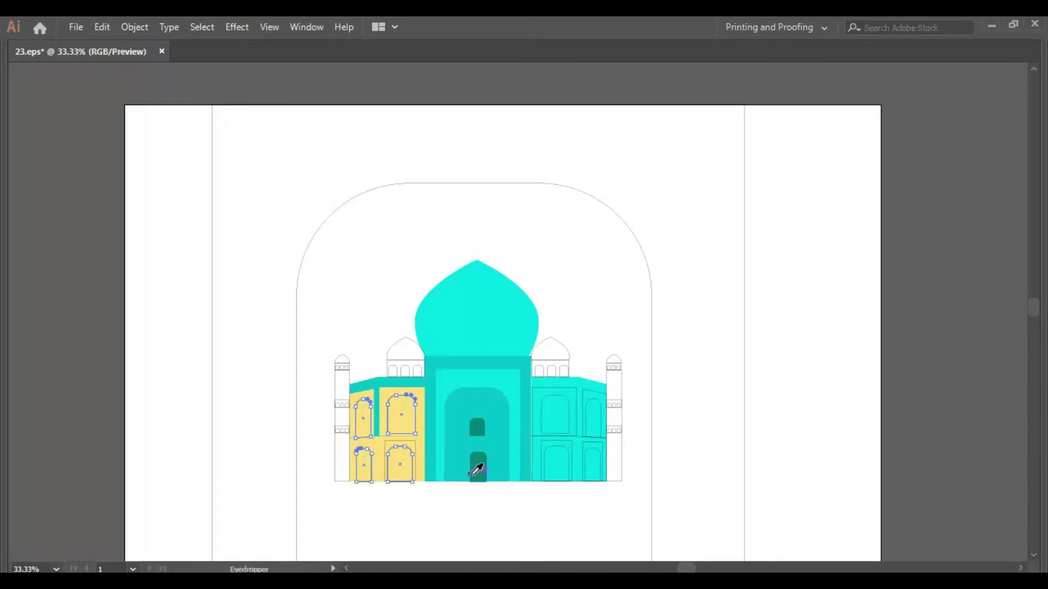
{"action": "left_click", "coordinate": [477, 472]}
{"action": "key", "text": "v"}
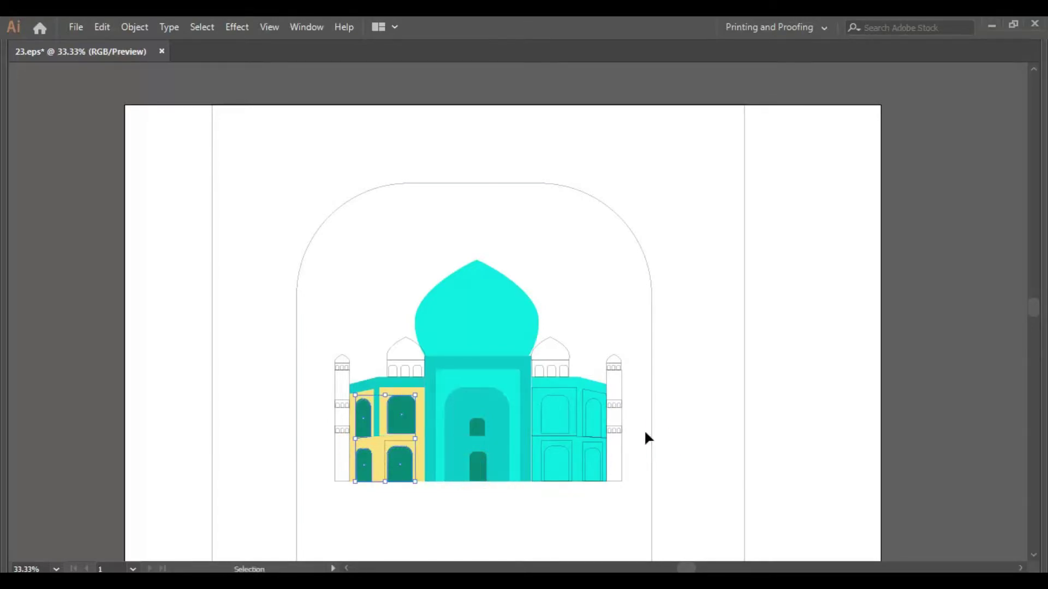
- Recolour the left wing's arches with a yellow swatch
{"action": "scroll", "coordinate": [644, 434], "scroll_direction": "up", "scroll_amount": 3}
{"action": "key", "text": "i"}
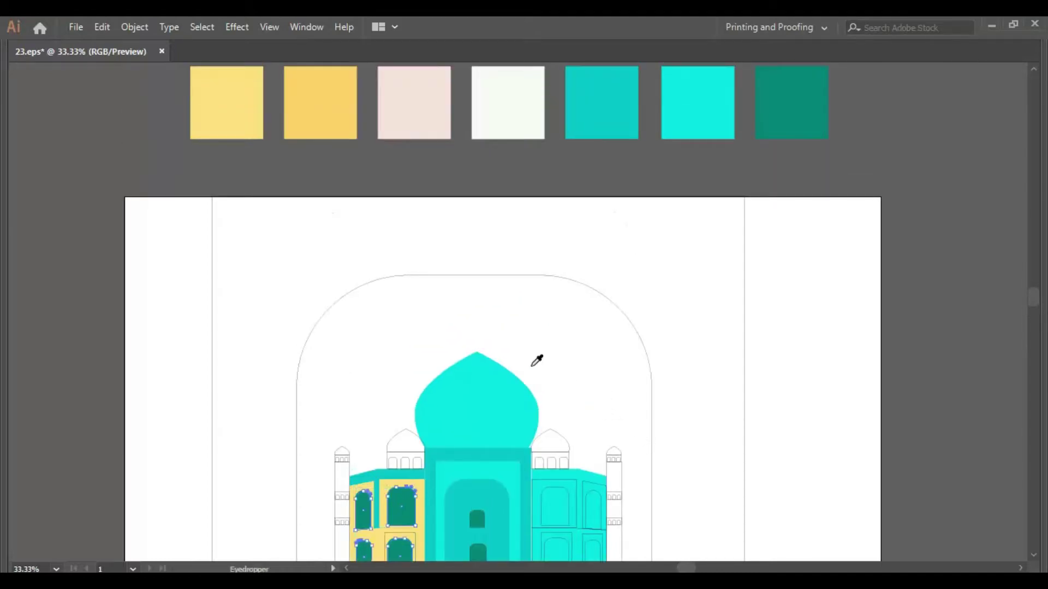
{"action": "left_click", "coordinate": [327, 114]}
{"action": "scroll", "coordinate": [392, 245], "scroll_direction": "down", "scroll_amount": 3}
{"action": "key", "text": "v"}
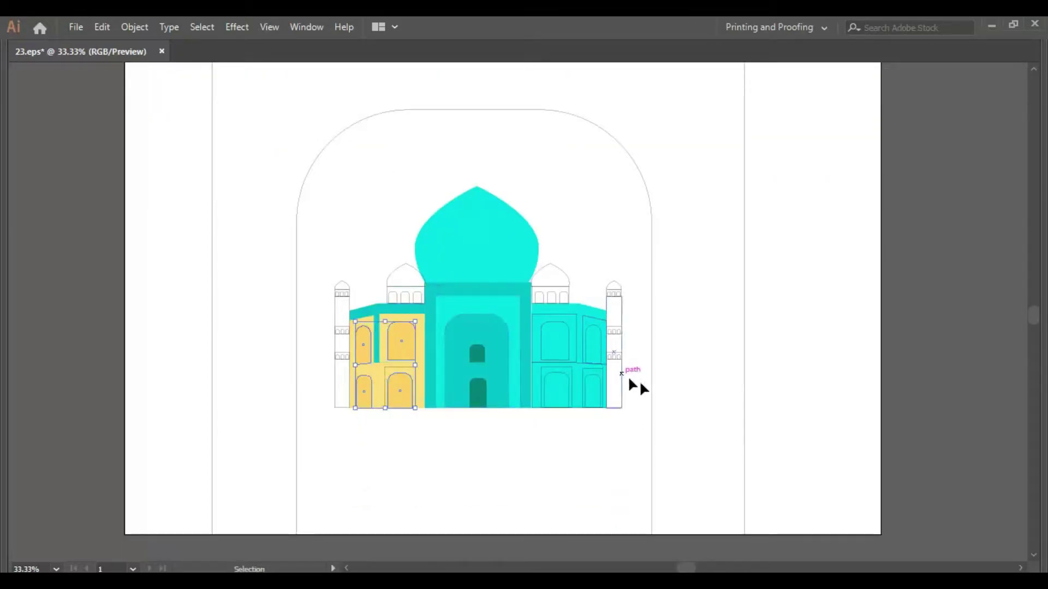
{"action": "left_click", "coordinate": [653, 387]}
{"action": "left_click", "coordinate": [813, 398]}
{"action": "left_click_drag", "start_coordinate": [842, 382], "coordinate": [786, 383]}
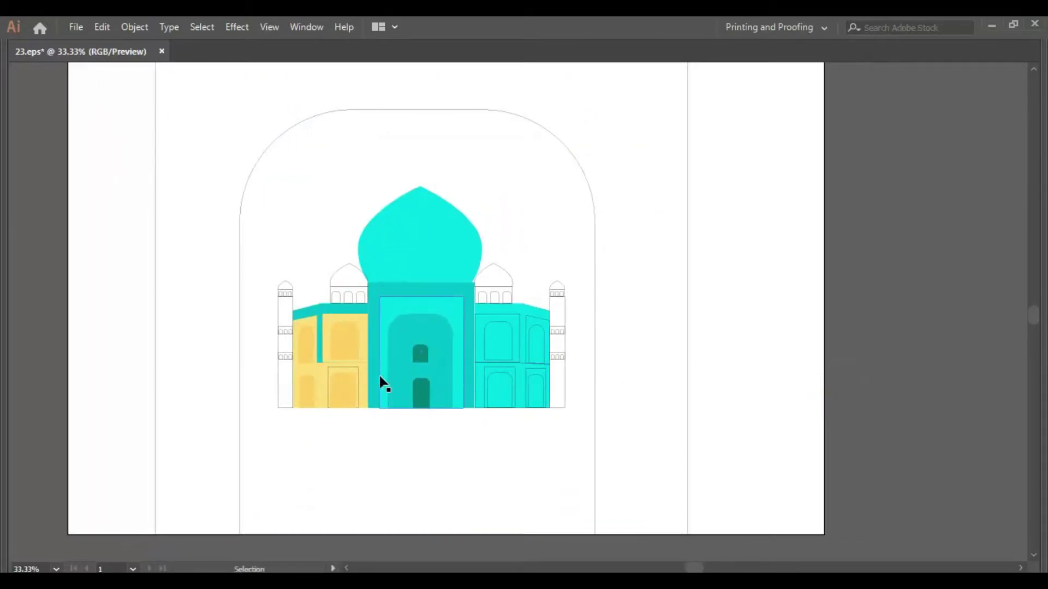
- Set the fill of the four left-wing arches to golden E8AD28 in the Color Picker
{"action": "left_click", "coordinate": [341, 397]}
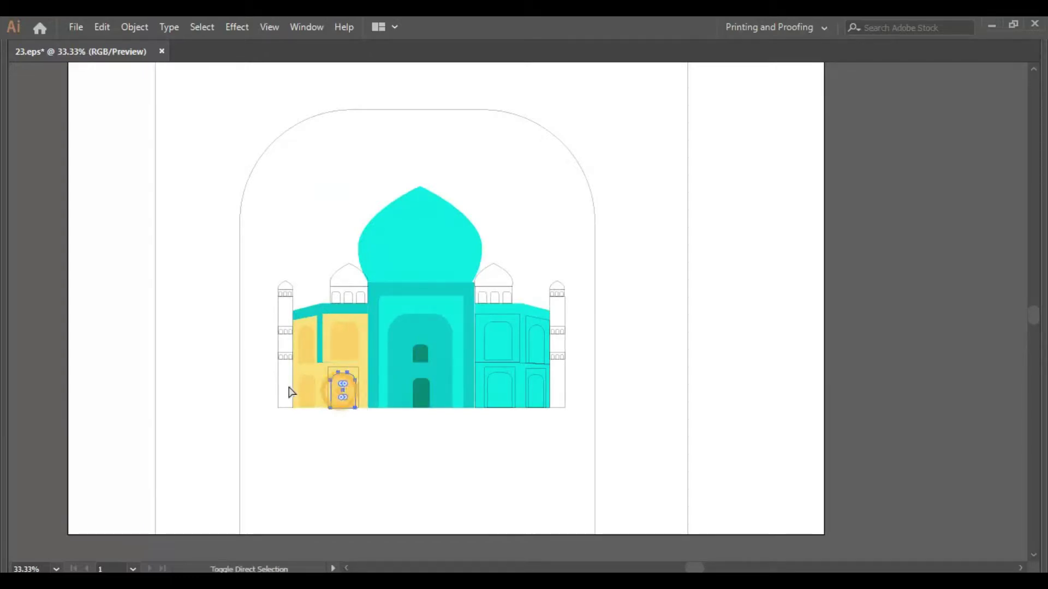
{"action": "left_click", "coordinate": [306, 390], "text": "shift"}
{"action": "left_click", "coordinate": [344, 338], "text": "shift"}
{"action": "left_click", "coordinate": [306, 350], "text": "shift"}
{"action": "key", "text": "Tab"}
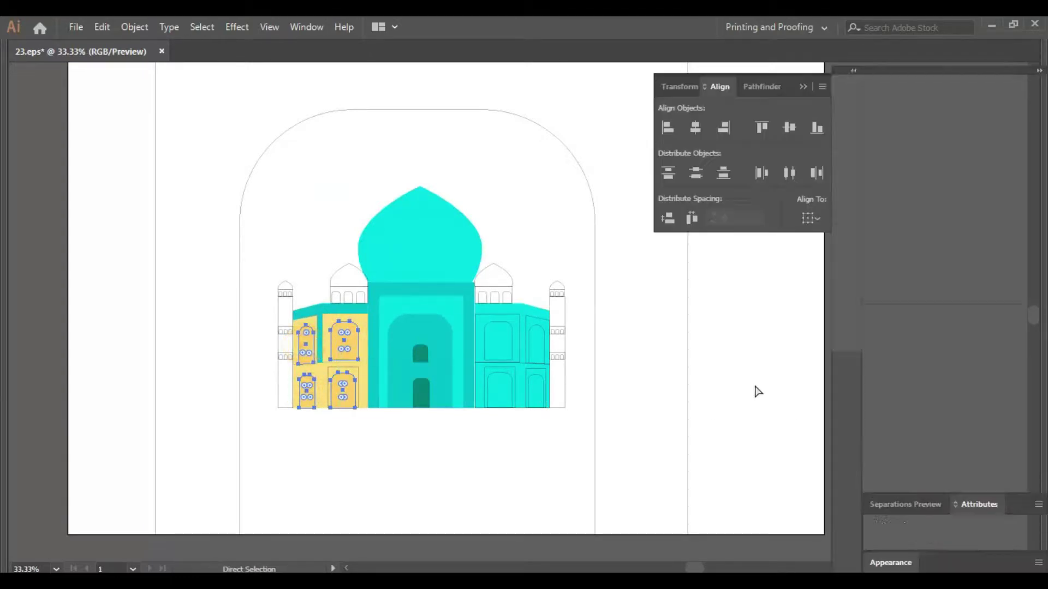
{"action": "double_click", "coordinate": [24, 372]}
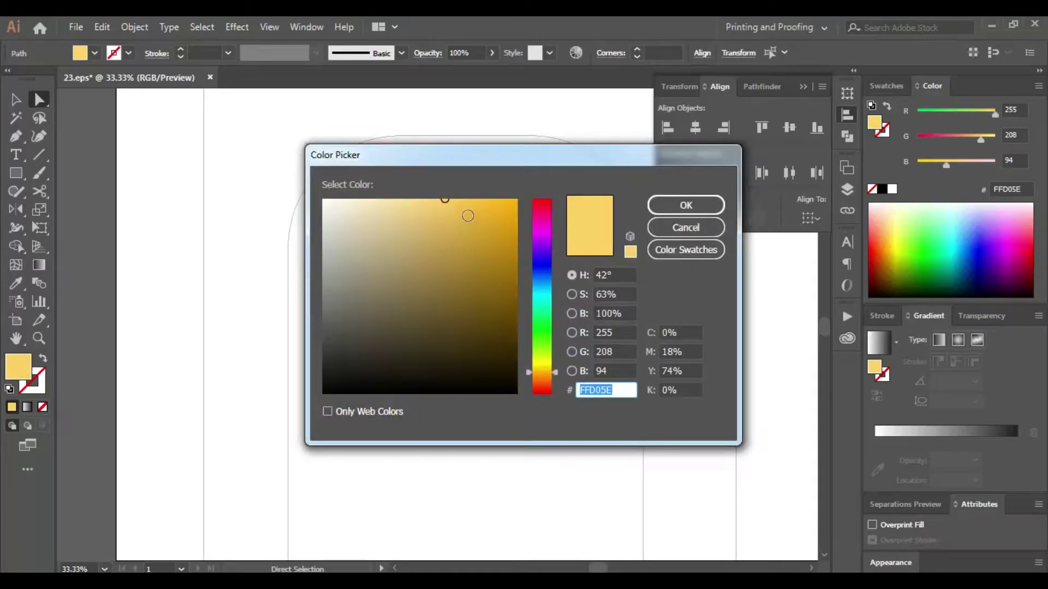
{"action": "mouse_move", "coordinate": [465, 203]}
{"action": "left_mouse_down"}
{"action": "mouse_move", "coordinate": [491, 206]}
{"action": "mouse_move", "coordinate": [484, 215]}
{"action": "left_mouse_up"}
{"action": "left_click", "coordinate": [686, 205]}
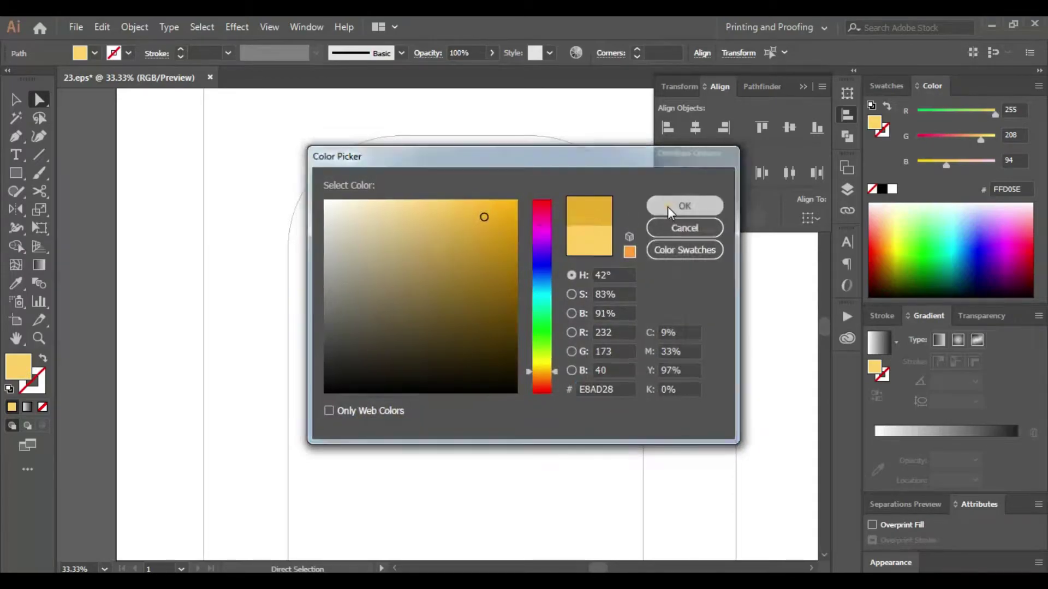
{"action": "left_click", "coordinate": [595, 474]}
{"action": "key", "text": "Tab"}
{"action": "left_click", "coordinate": [563, 492]}
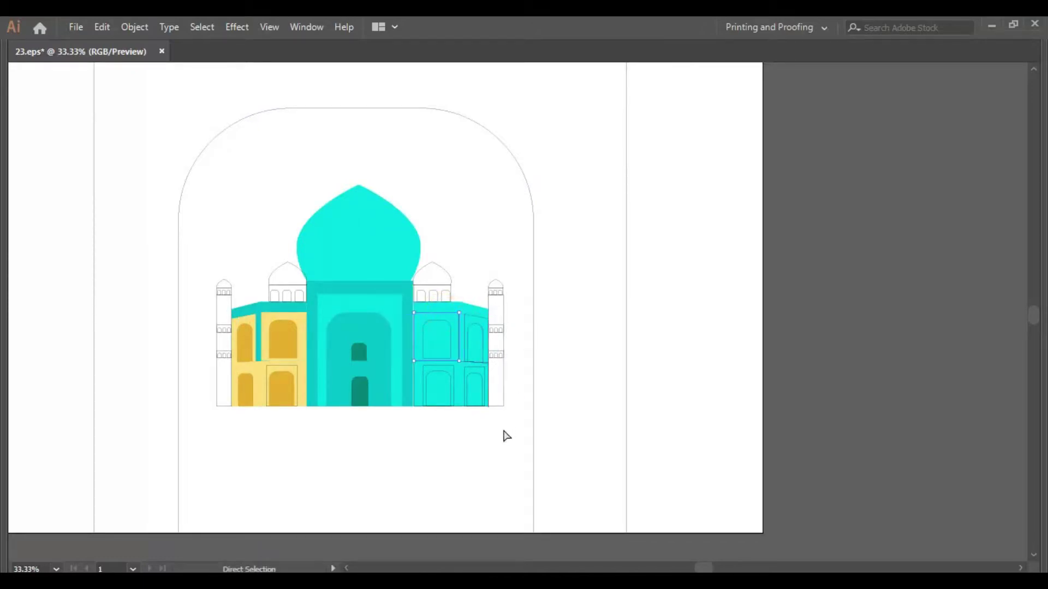
- Clear the selection and shift the view toward the right wing
{"action": "left_click", "coordinate": [445, 452]}
{"action": "scroll", "coordinate": [301, 360], "scroll_direction": "up", "scroll_amount": 3}
{"action": "scroll", "coordinate": [299, 357], "scroll_direction": "up", "scroll_amount": 3}
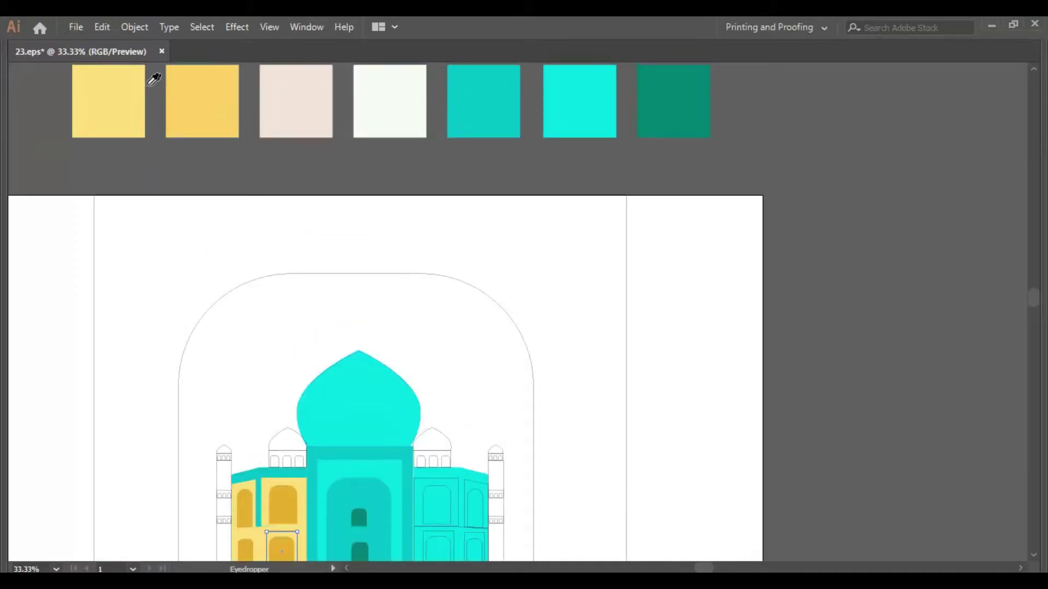
{"action": "scroll", "coordinate": [234, 215], "scroll_direction": "down", "scroll_amount": 3}
{"action": "key", "text": "v"}
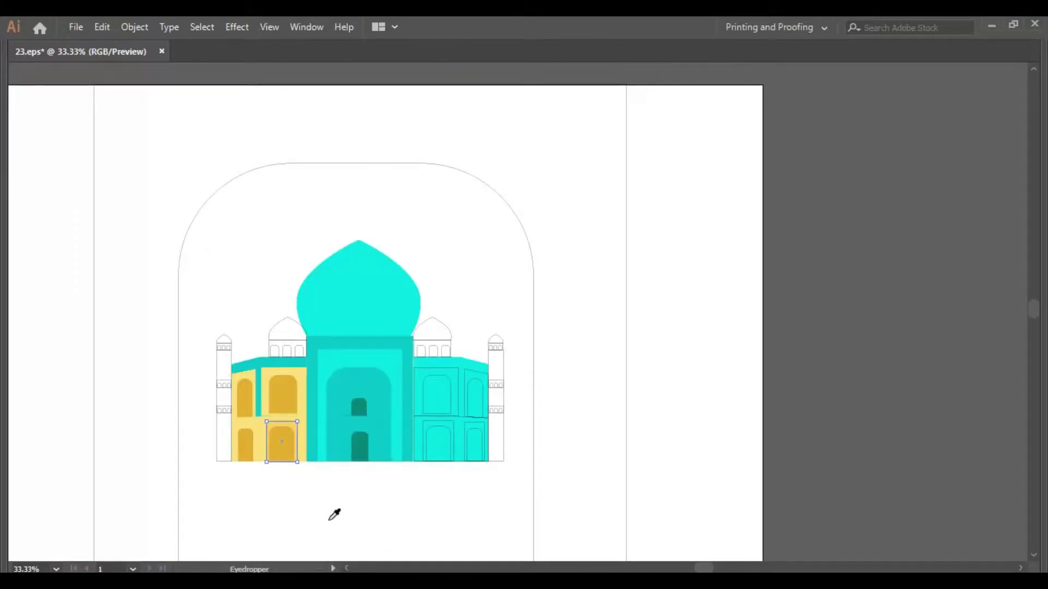
{"action": "left_click", "coordinate": [316, 527]}
{"action": "left_click", "coordinate": [356, 534]}
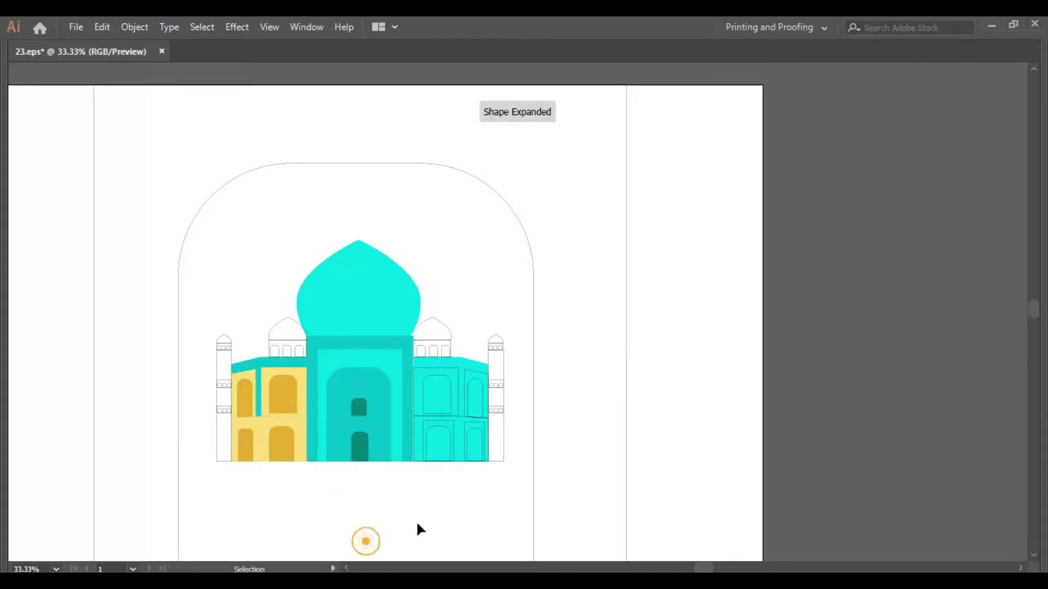
{"action": "left_click_drag", "start_coordinate": [418, 528], "coordinate": [375, 516]}
- Copy the left wing's pale yellow onto the right wing's window panels
{"action": "key", "text": "a"}
{"action": "left_click", "coordinate": [410, 357]}
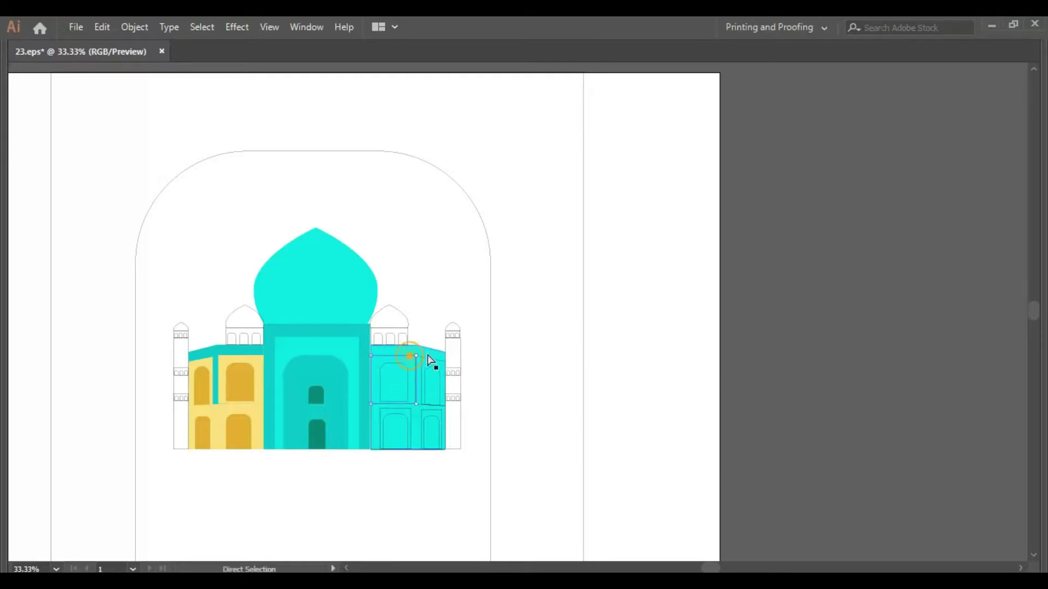
{"action": "key", "text": "i"}
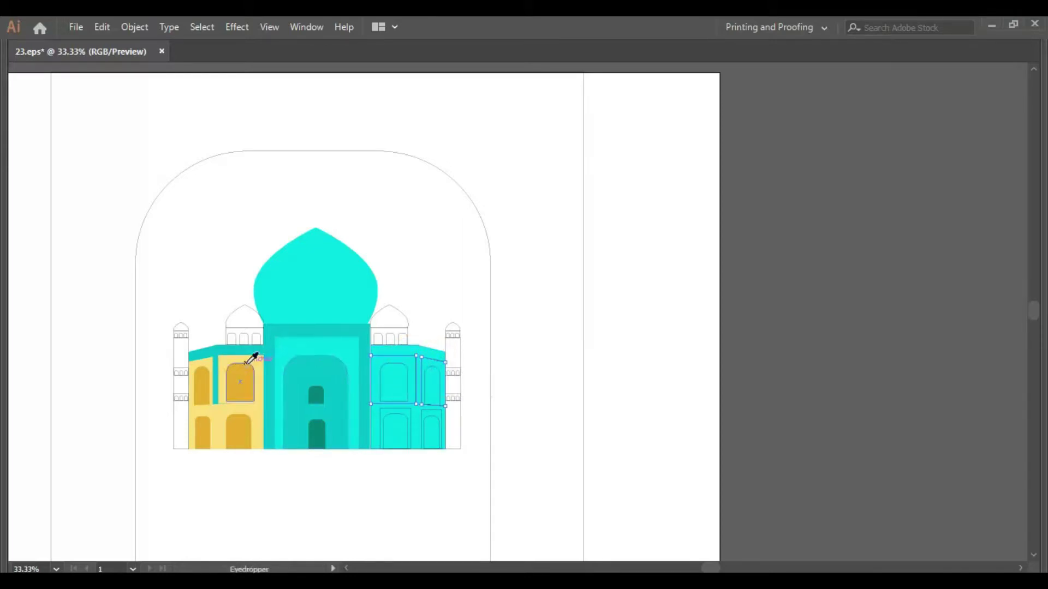
{"action": "left_click", "coordinate": [249, 356]}
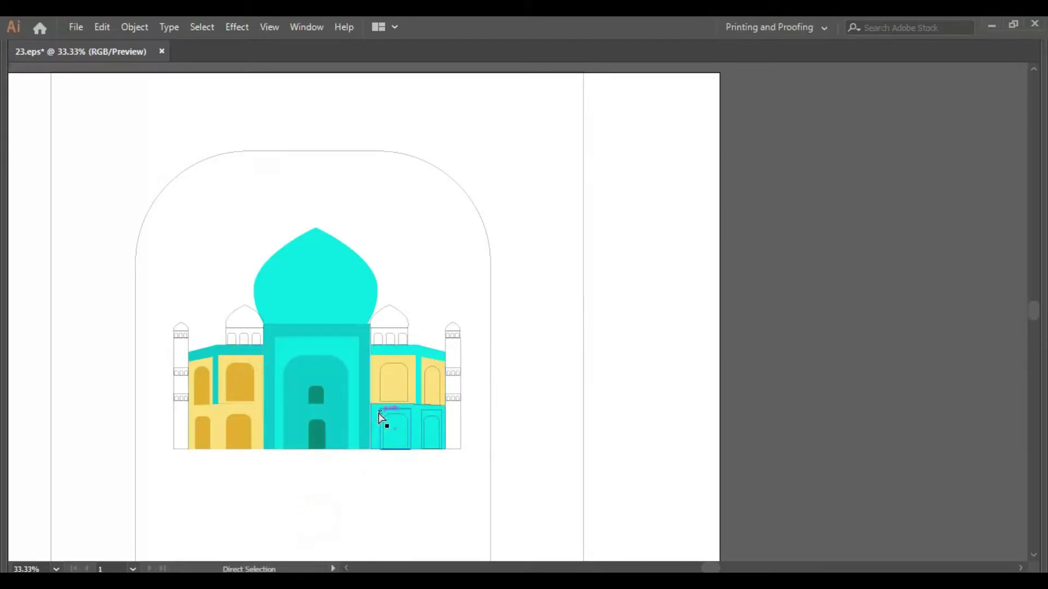
{"action": "left_click", "coordinate": [451, 438]}
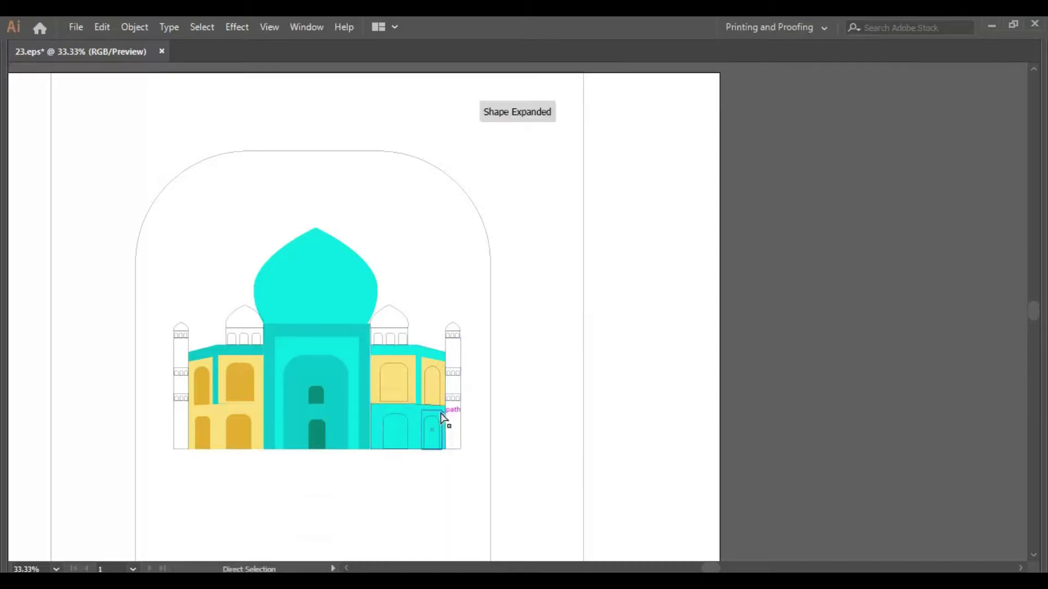
- Nudge the small lower-right window left and fill the lower right-wing panel yellow
{"action": "left_click", "coordinate": [433, 418]}
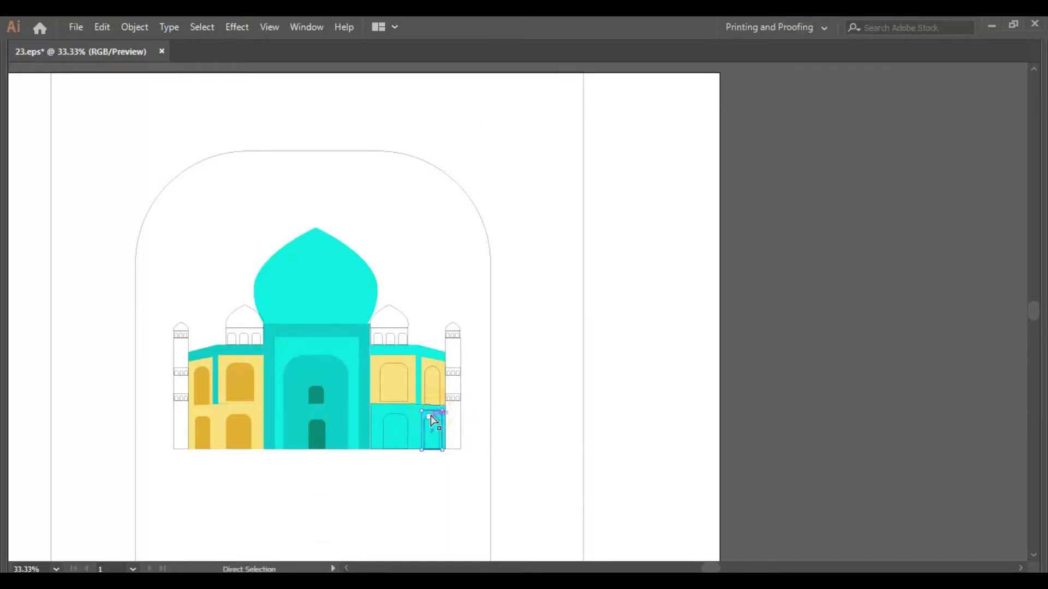
{"action": "left_click_drag", "start_coordinate": [433, 419], "coordinate": [415, 424]}
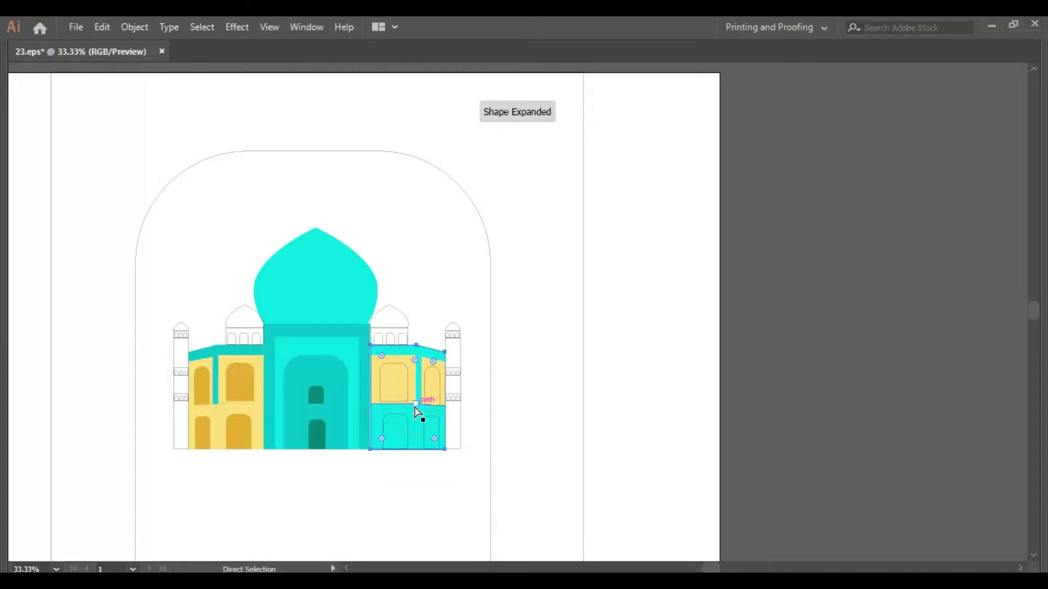
{"action": "left_click", "coordinate": [415, 405]}
{"action": "key", "text": "i"}
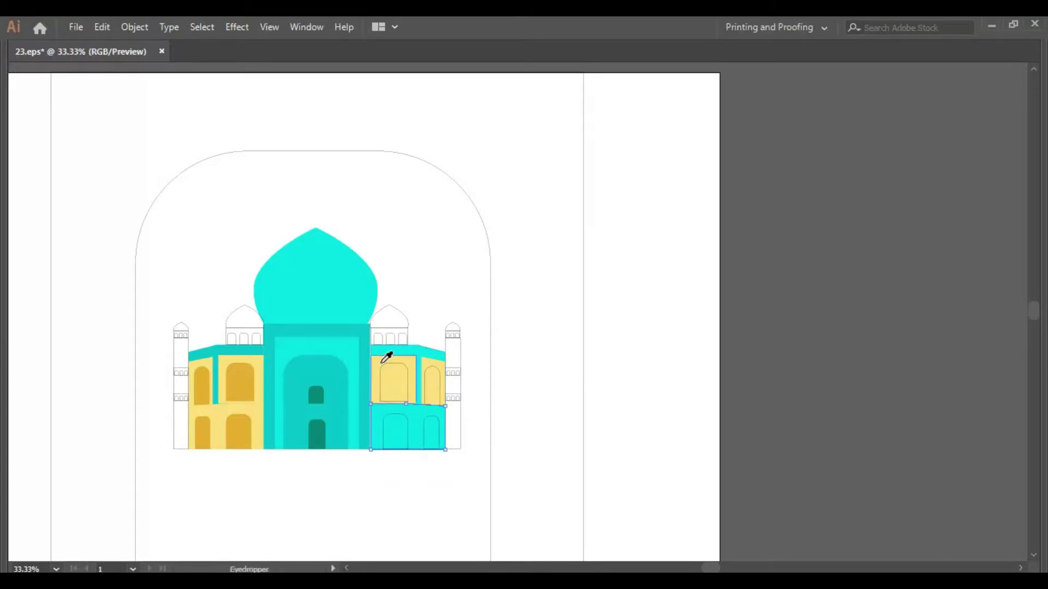
{"action": "left_click", "coordinate": [382, 362]}
{"action": "key", "text": "b"}
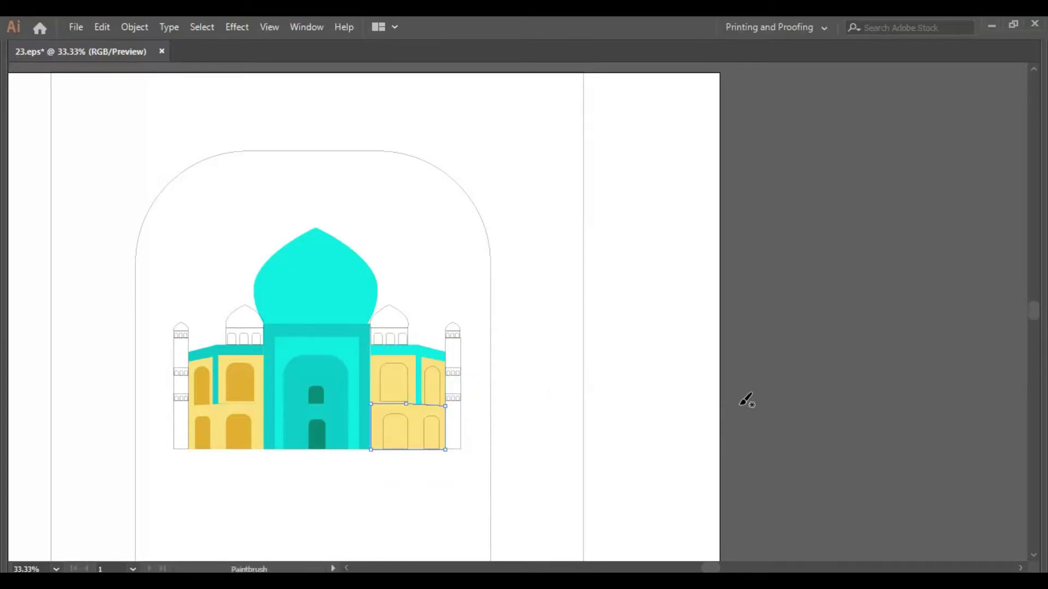
{"action": "left_click", "coordinate": [771, 416]}
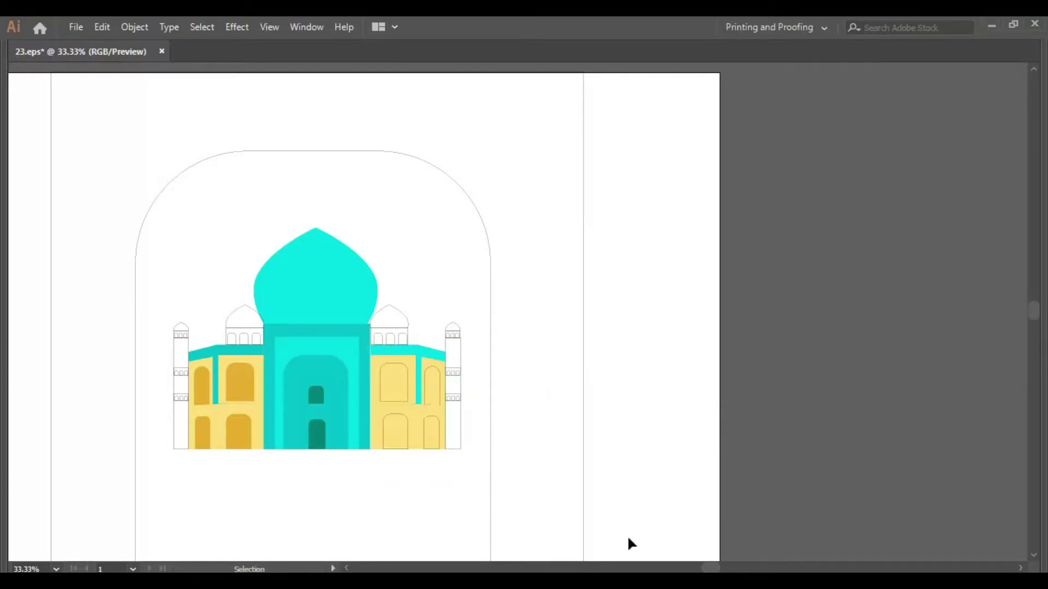
- Give the four right-wing arch windows the left arches' golden orange
{"action": "left_click", "coordinate": [410, 420], "text": "ctrl"}
{"action": "left_click", "coordinate": [432, 422], "text": "shift"}
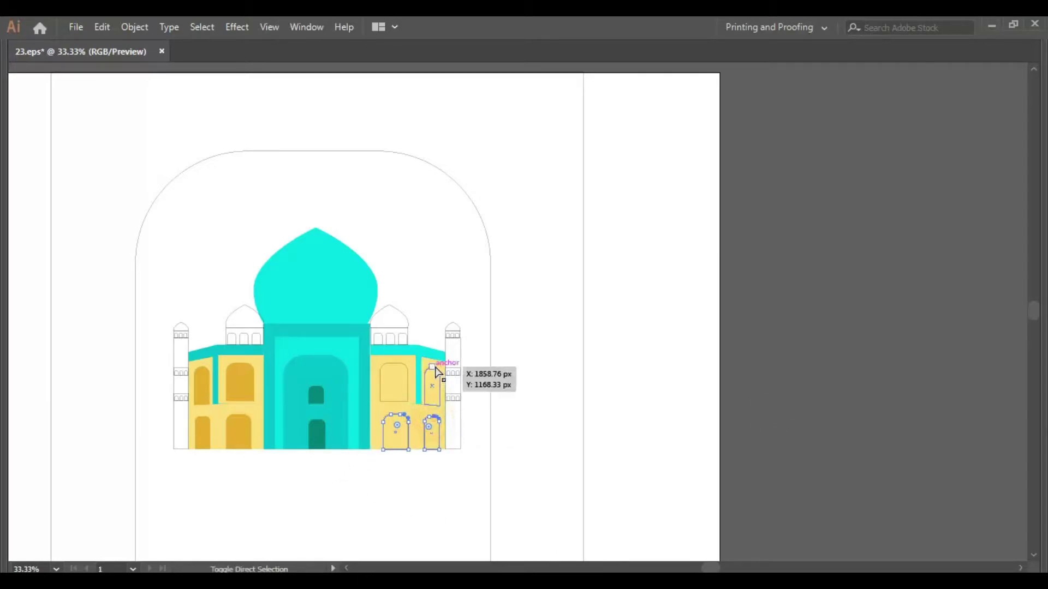
{"action": "left_click", "coordinate": [435, 366], "text": "shift"}
{"action": "left_click", "coordinate": [394, 365], "text": "shift"}
{"action": "key", "text": "i"}
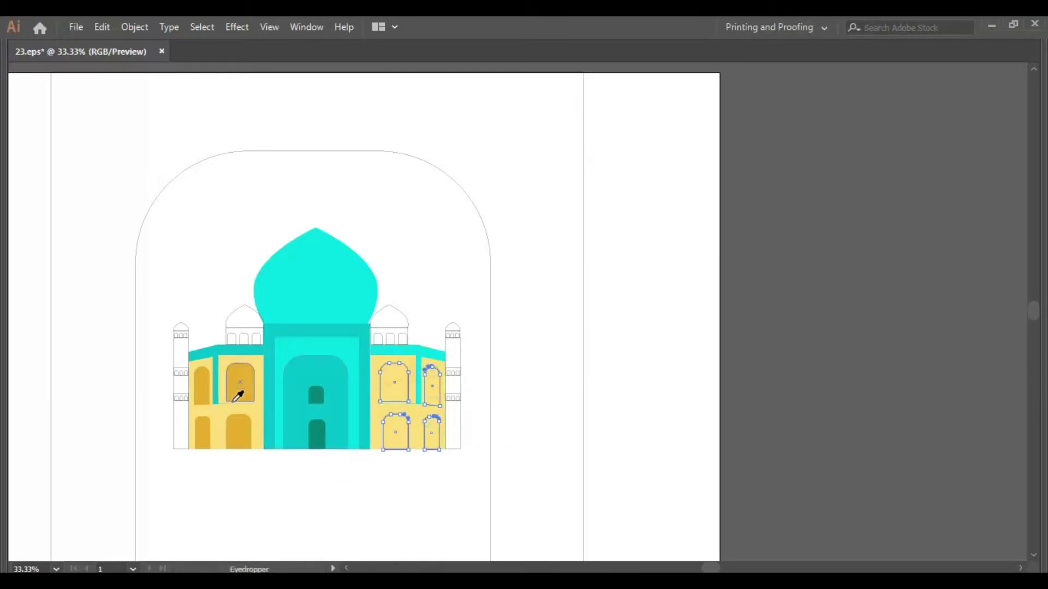
{"action": "left_click", "coordinate": [235, 431]}
{"action": "key", "text": "v"}
{"action": "left_click", "coordinate": [744, 402]}
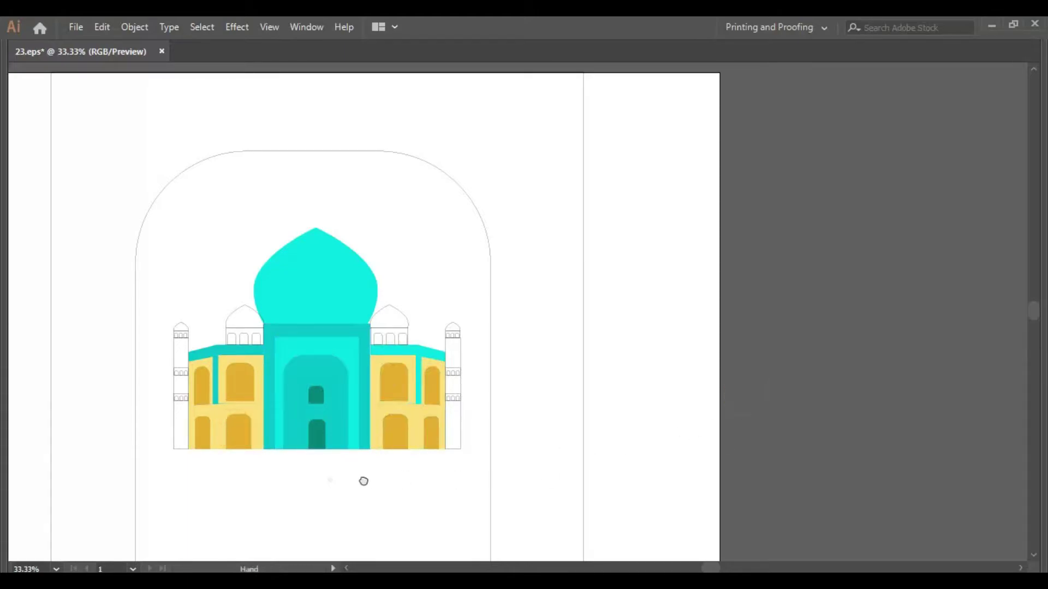
{"action": "scroll", "coordinate": [362, 480], "scroll_direction": "left", "scroll_amount": 2}
- Fill the window band under the left small dome with the central building's bright cyan
{"action": "key", "text": "a"}
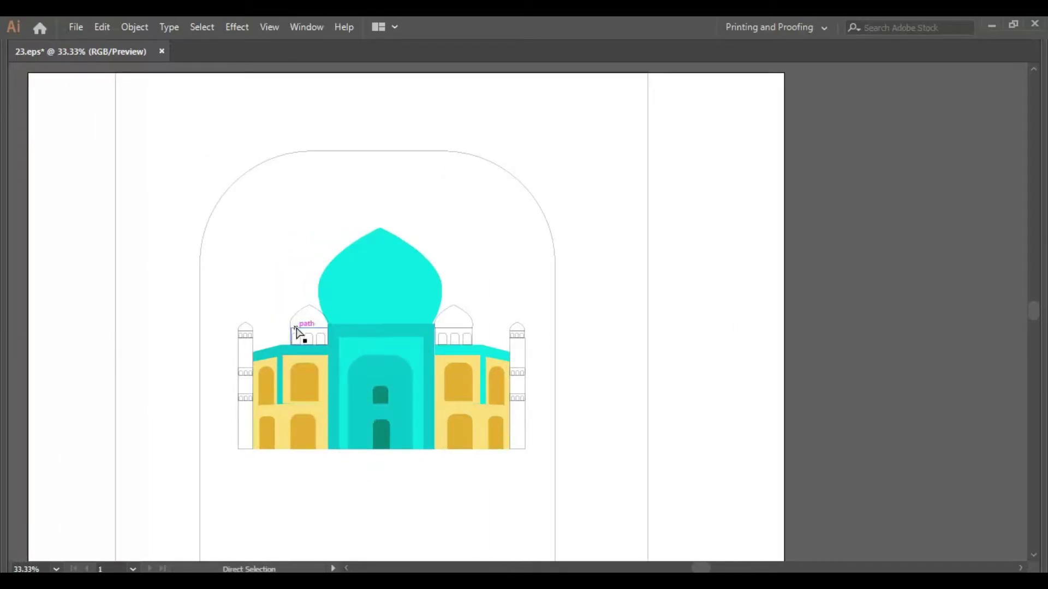
{"action": "key", "text": "i"}
{"action": "left_click", "coordinate": [373, 365]}
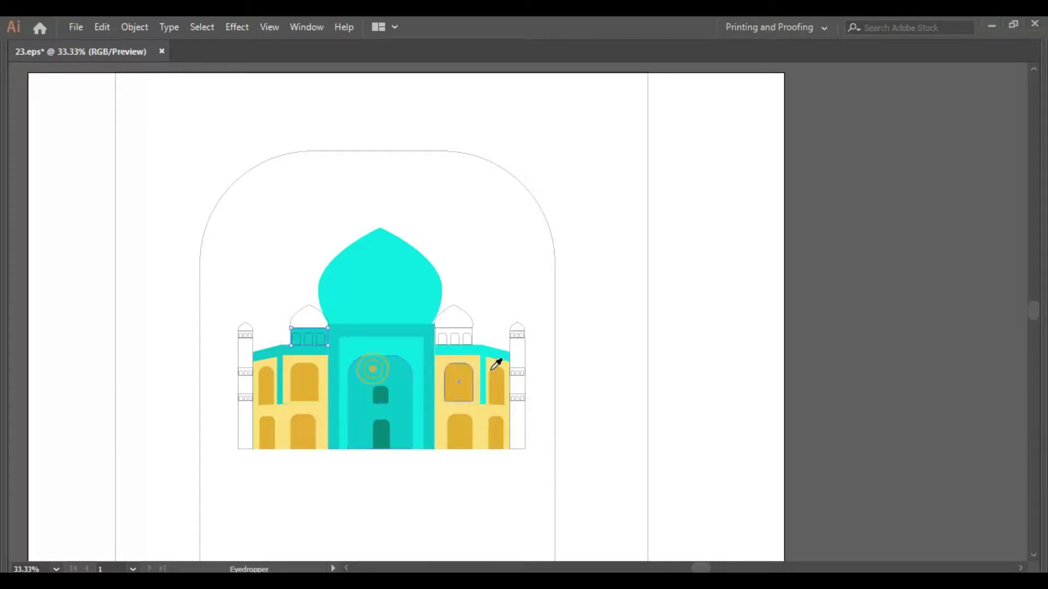
{"action": "left_click", "coordinate": [422, 426]}
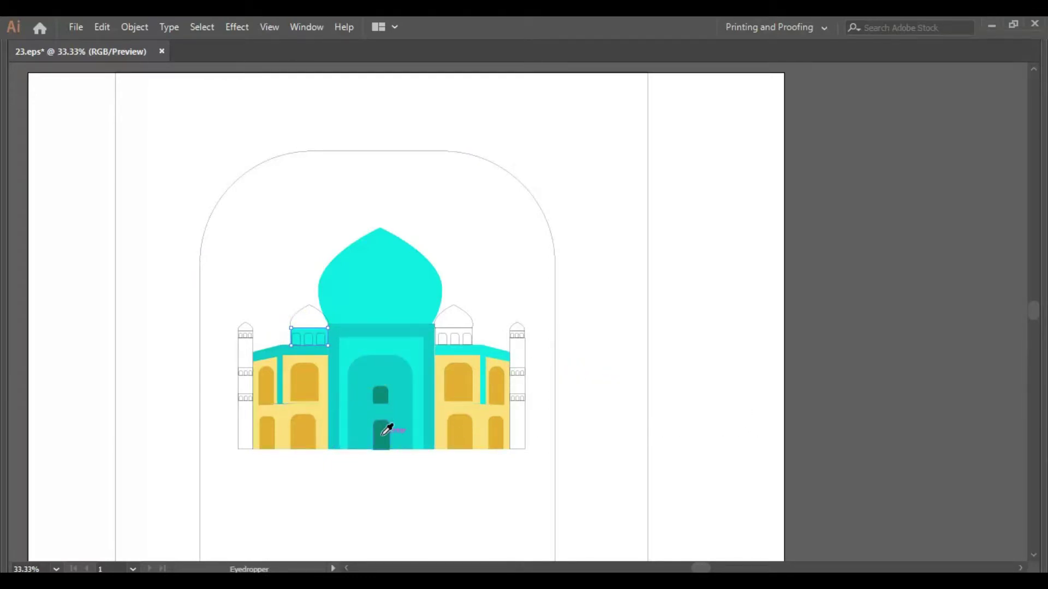
{"action": "left_click", "coordinate": [232, 300]}
{"action": "left_click_drag", "start_coordinate": [311, 280], "coordinate": [302, 281]}
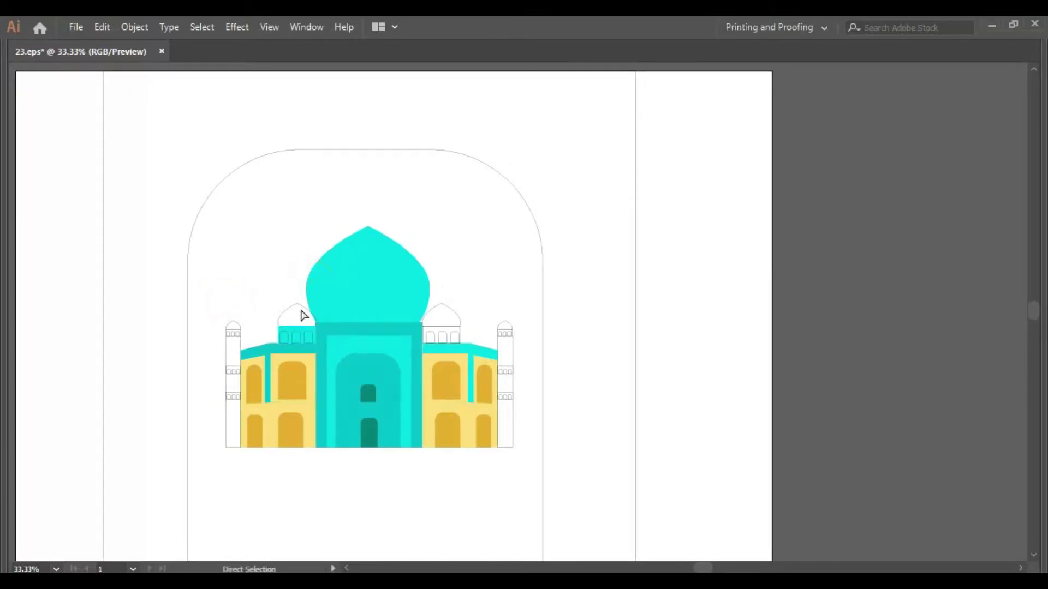
- Try teal, cyan, dark green and swatch colours on the left band, settling on the bright cyan swatch
{"action": "left_click", "coordinate": [306, 335]}
{"action": "key", "text": "i"}
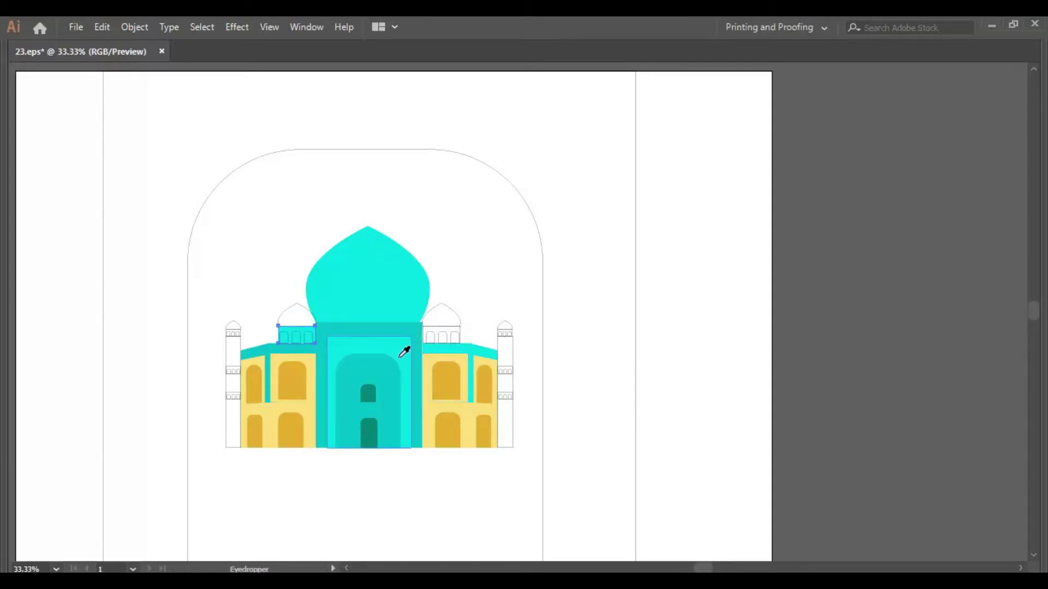
{"action": "left_click", "coordinate": [388, 372]}
{"action": "left_click", "coordinate": [388, 347]}
{"action": "left_click", "coordinate": [371, 436]}
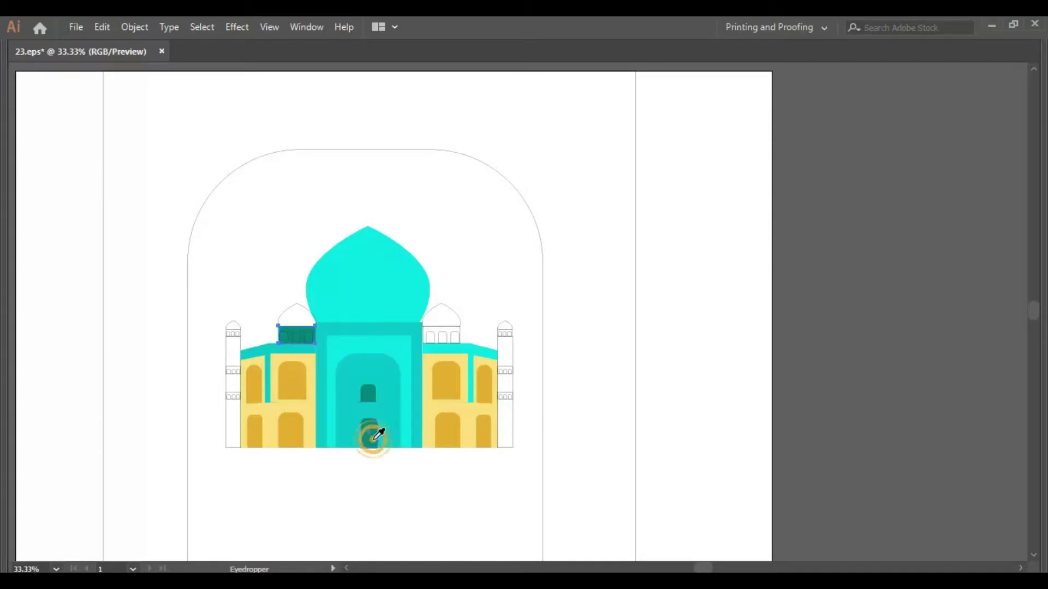
{"action": "left_click", "coordinate": [408, 423]}
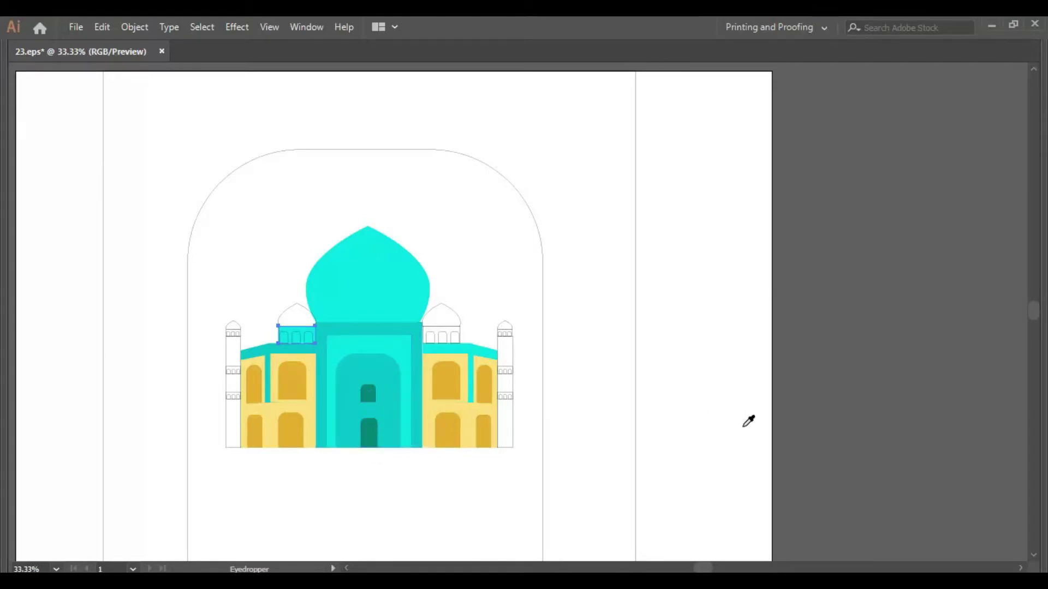
{"action": "left_click_drag", "start_coordinate": [410, 213], "coordinate": [494, 322]}
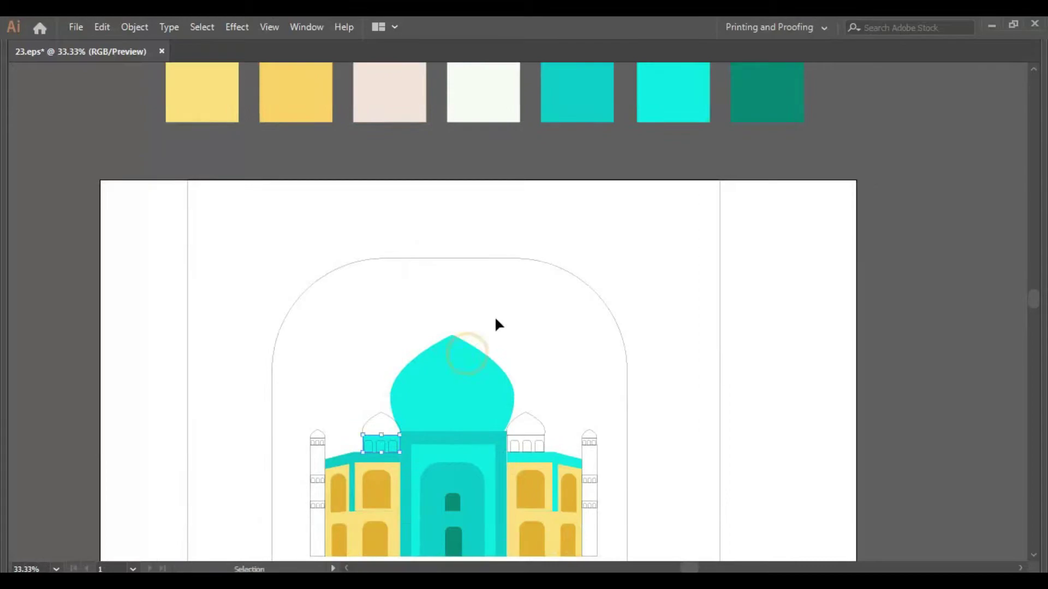
{"action": "left_click", "coordinate": [579, 95]}
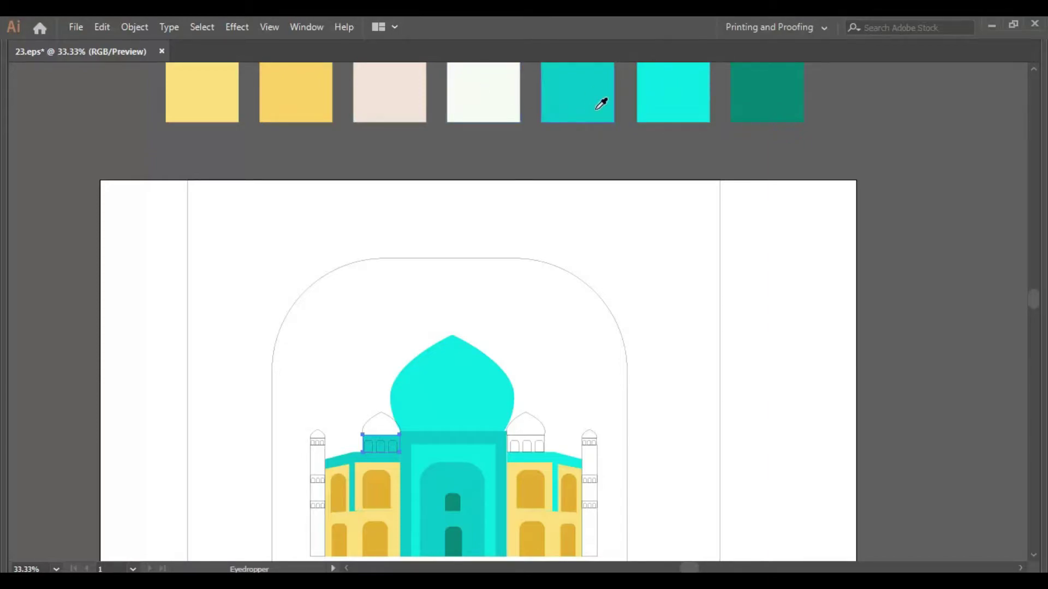
{"action": "left_click", "coordinate": [670, 100]}
{"action": "scroll", "coordinate": [605, 208], "scroll_direction": "down", "scroll_amount": 3}
- Fill the left small dome with teal
{"action": "key", "text": "v"}
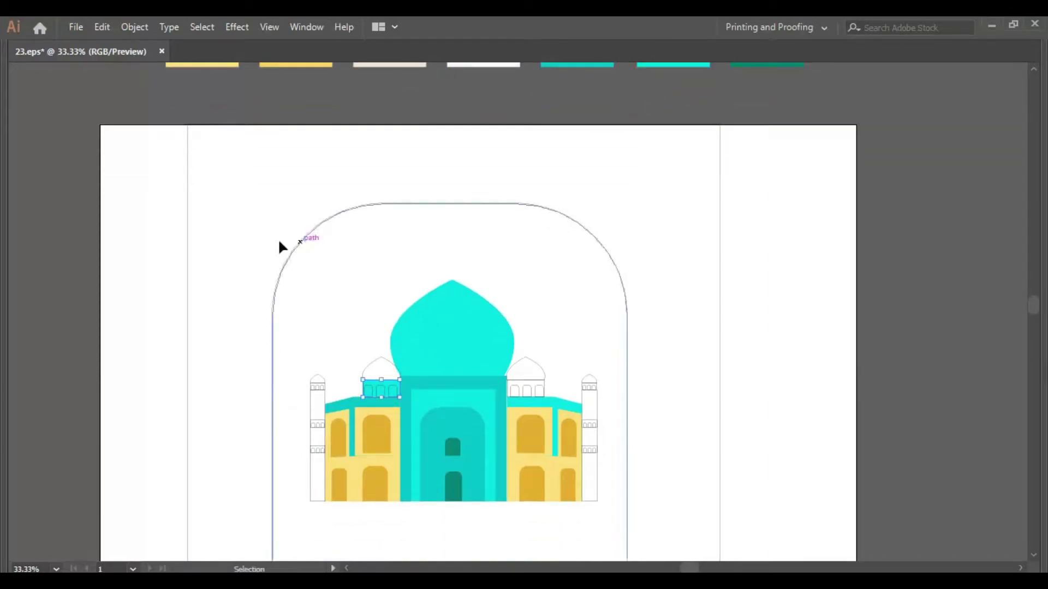
{"action": "left_click", "coordinate": [276, 241]}
{"action": "left_click_drag", "start_coordinate": [345, 272], "coordinate": [299, 277]}
{"action": "key", "text": "a"}
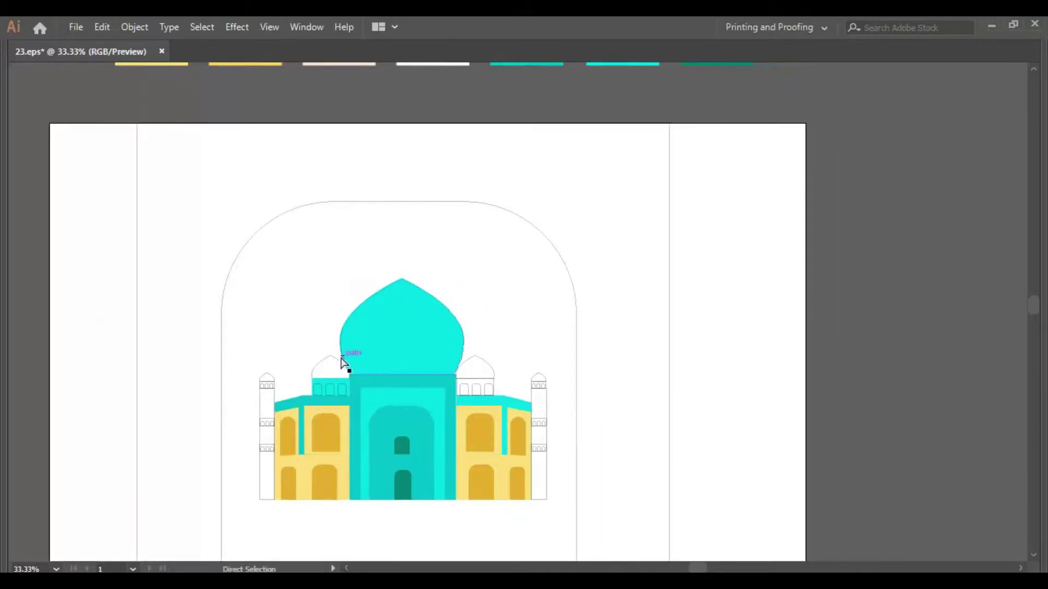
{"action": "left_click", "coordinate": [337, 363]}
{"action": "key", "text": "i"}
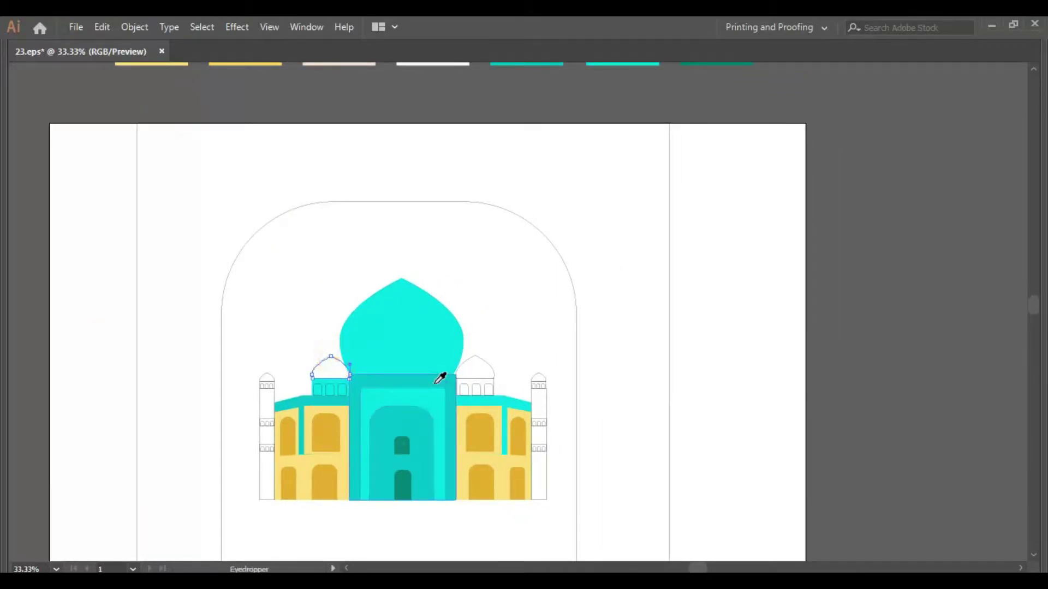
{"action": "left_click", "coordinate": [440, 375]}
- Give the right windows the left windows' cyan and the right small dome the left dome's teal
{"action": "left_click_drag", "start_coordinate": [825, 354], "coordinate": [785, 341]}
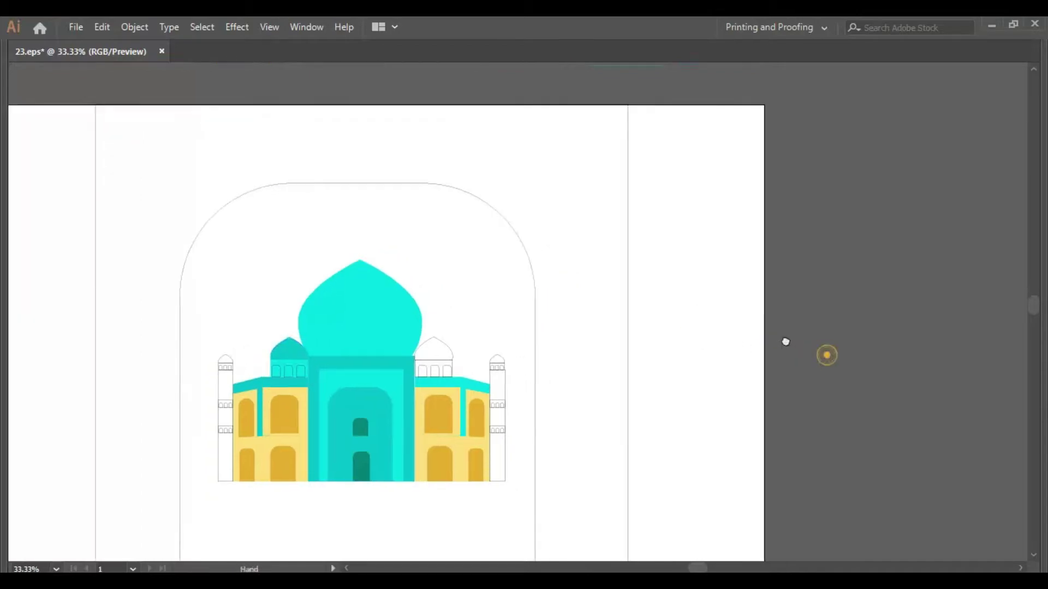
{"action": "key", "text": "a"}
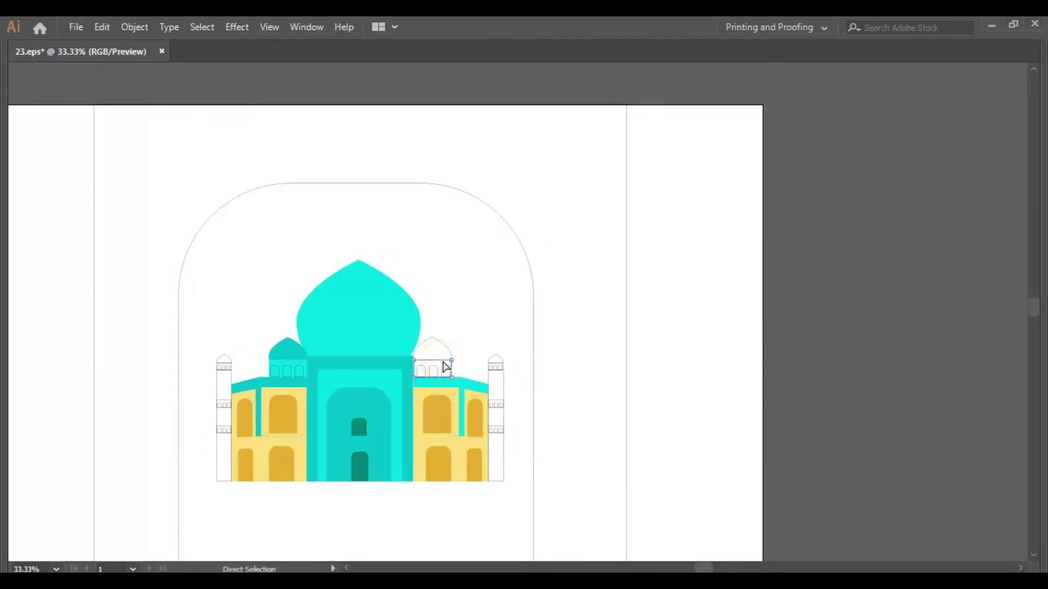
{"action": "key", "text": "i"}
{"action": "left_click", "coordinate": [291, 359]}
{"action": "key", "text": "a"}
{"action": "left_click", "coordinate": [445, 345]}
{"action": "key", "text": "i"}
{"action": "left_click", "coordinate": [293, 347]}
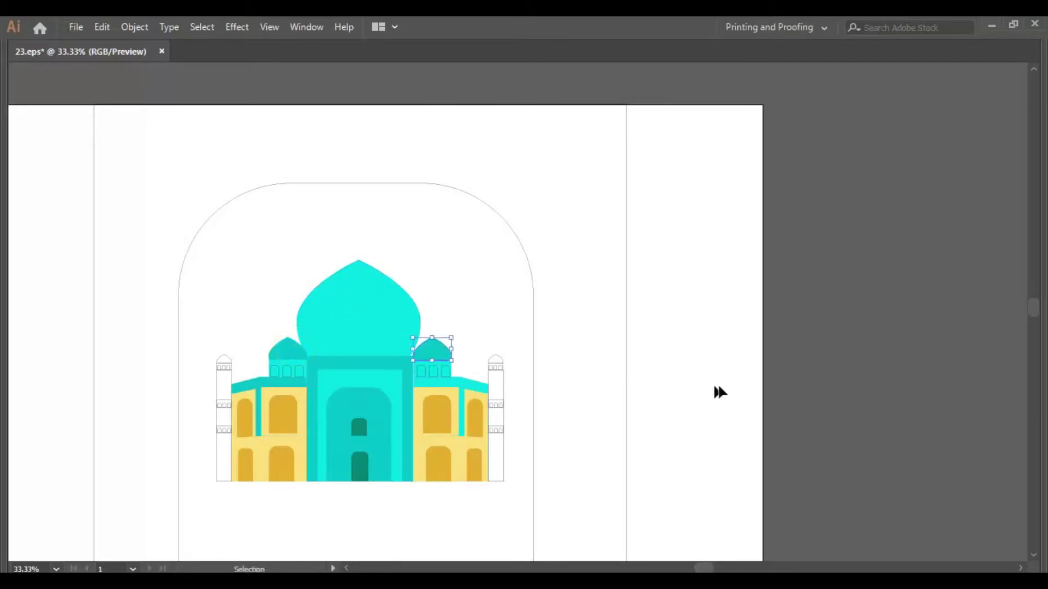
{"action": "left_click", "coordinate": [720, 393]}
- Copy the left dome windows onto the right band and make the windows pale yellow
{"action": "key", "text": "a"}
{"action": "left_click_drag", "start_coordinate": [273, 368], "coordinate": [303, 370]}
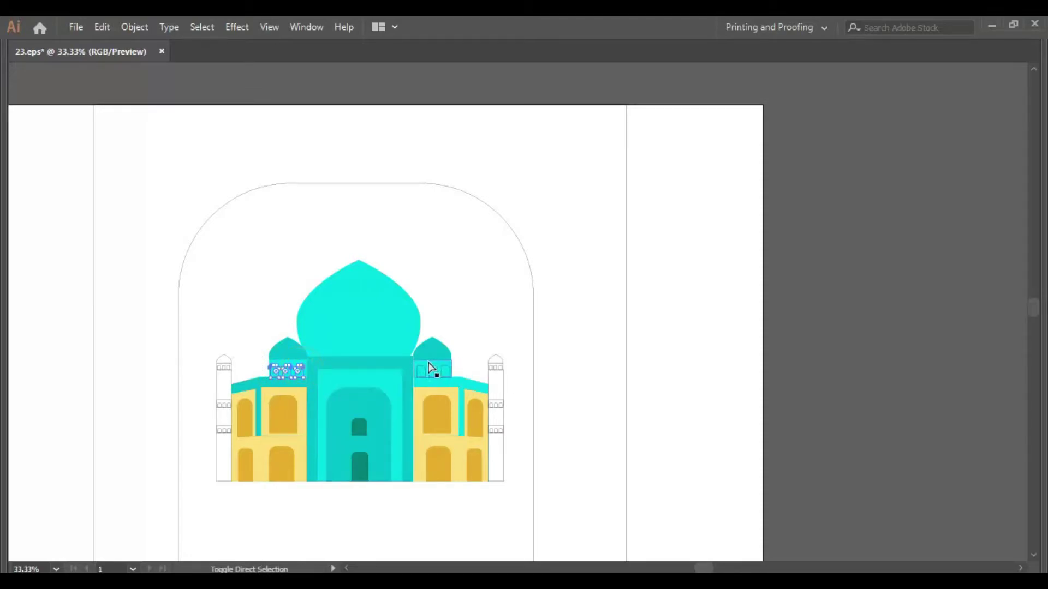
{"action": "left_click_drag", "start_coordinate": [431, 368], "coordinate": [434, 370]}
{"action": "key", "text": "i"}
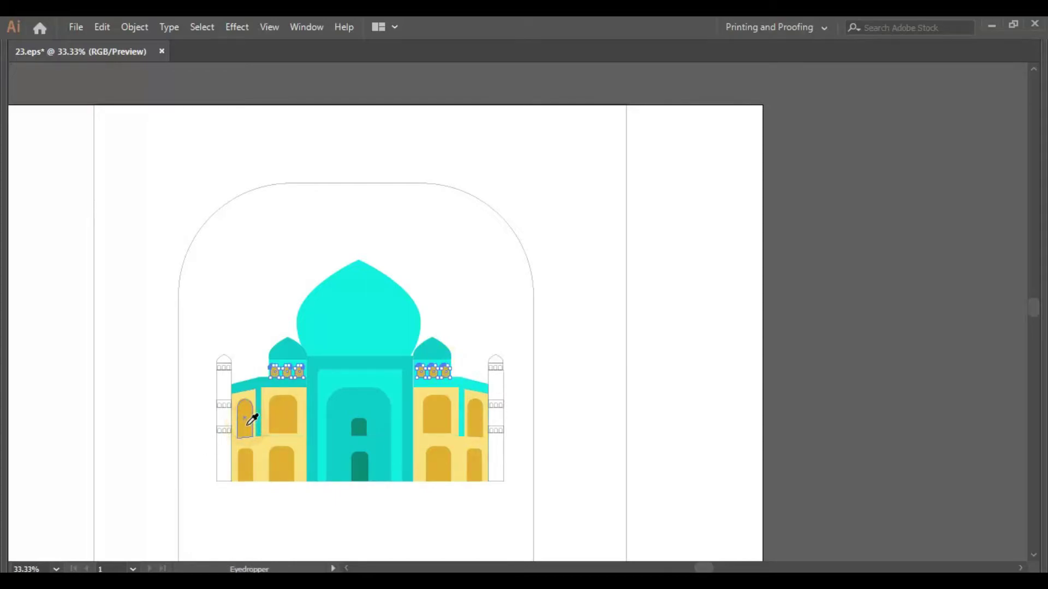
{"action": "left_click", "coordinate": [259, 449]}
- Fill the left minaret's shaft with cyan
{"action": "key", "text": "a"}
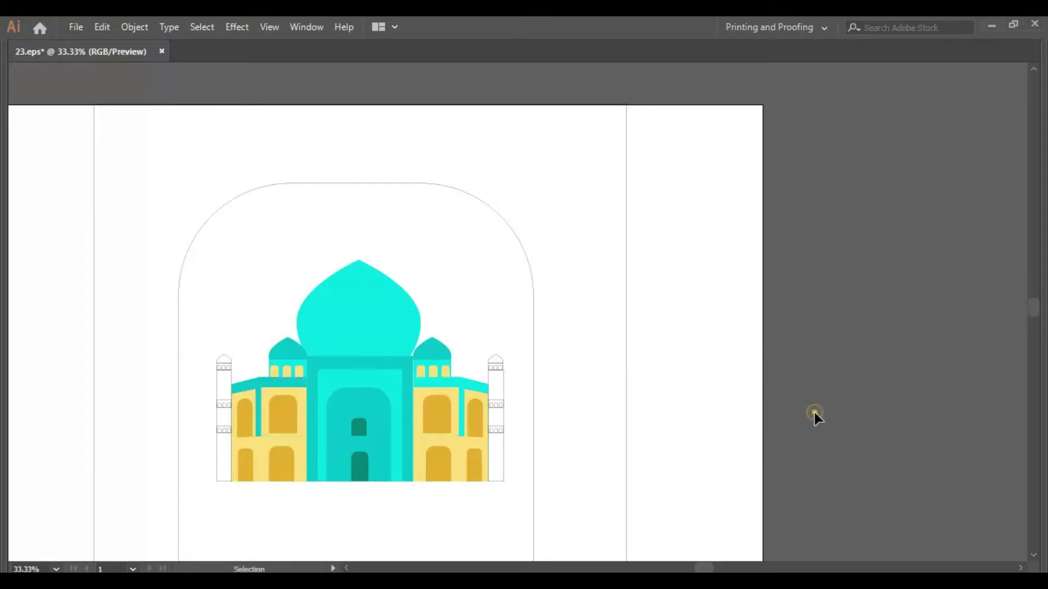
{"action": "scroll", "coordinate": [485, 343], "scroll_direction": "left", "scroll_amount": 5}
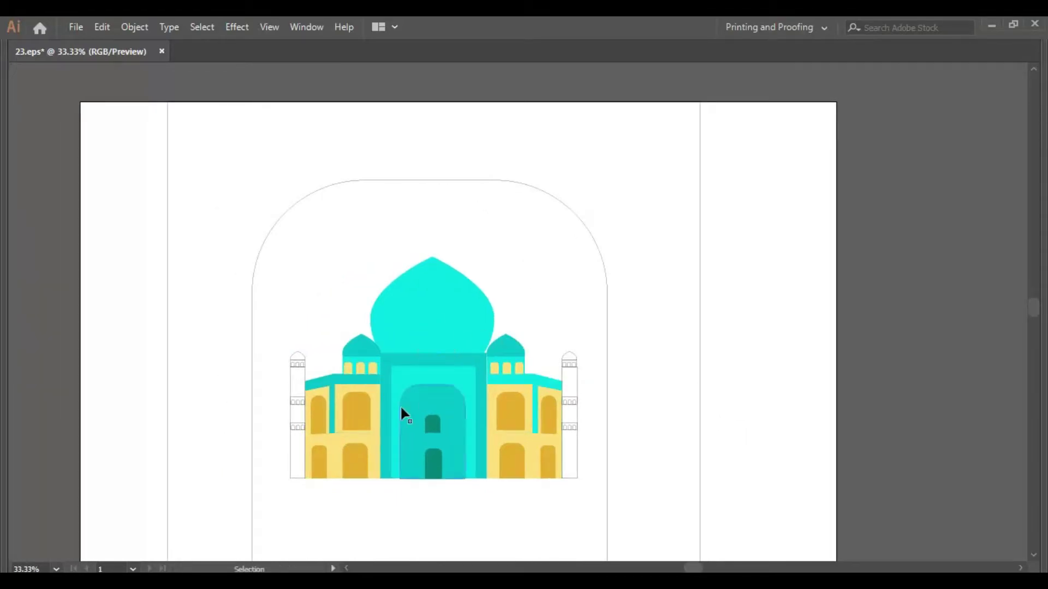
{"action": "left_click", "coordinate": [307, 382]}
{"action": "key", "text": "i"}
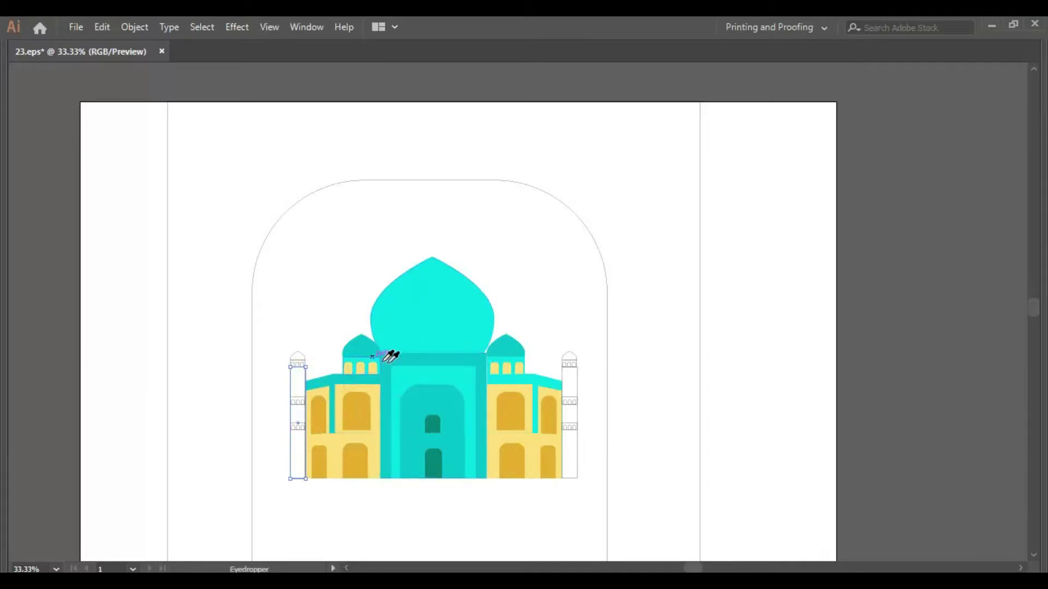
{"action": "left_click", "coordinate": [414, 366]}
{"action": "key", "text": "v"}
{"action": "left_click", "coordinate": [309, 310]}
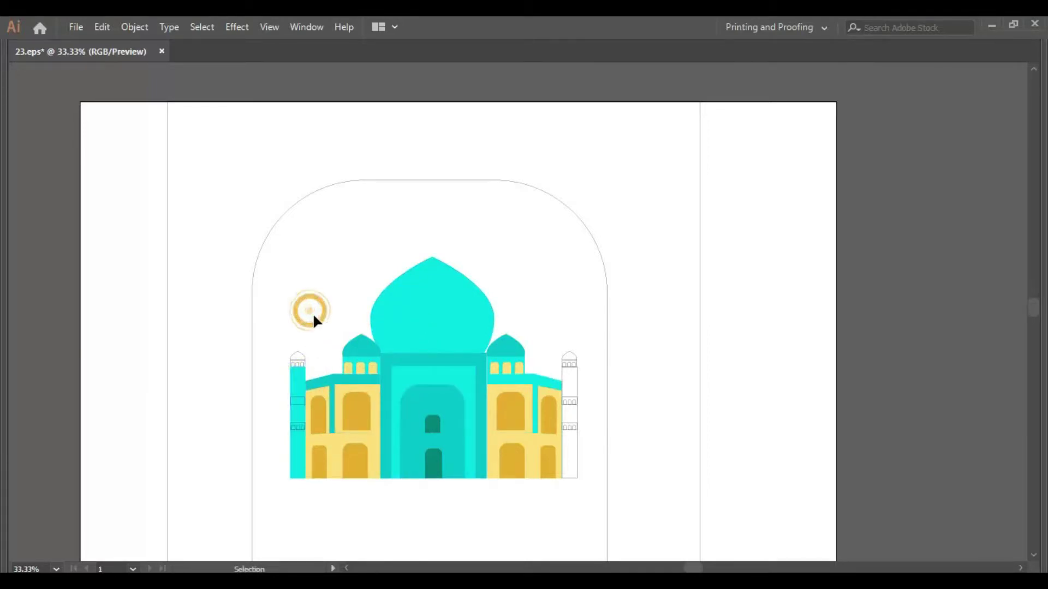
- Zoom in on the minaret top and give its dome and small arches the small dome's colour
{"action": "key", "text": "z"}
{"action": "left_click", "coordinate": [140, 287]}
{"action": "left_click_drag", "start_coordinate": [553, 336], "coordinate": [398, 324]}
{"action": "key", "text": "i"}
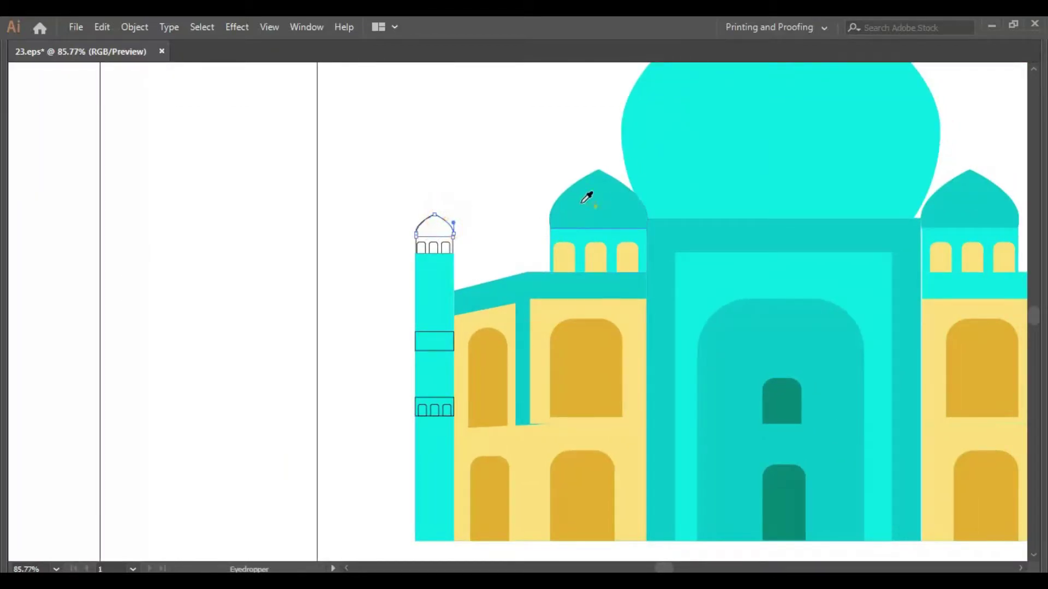
{"action": "left_click", "coordinate": [589, 196]}
{"action": "key", "text": "a"}
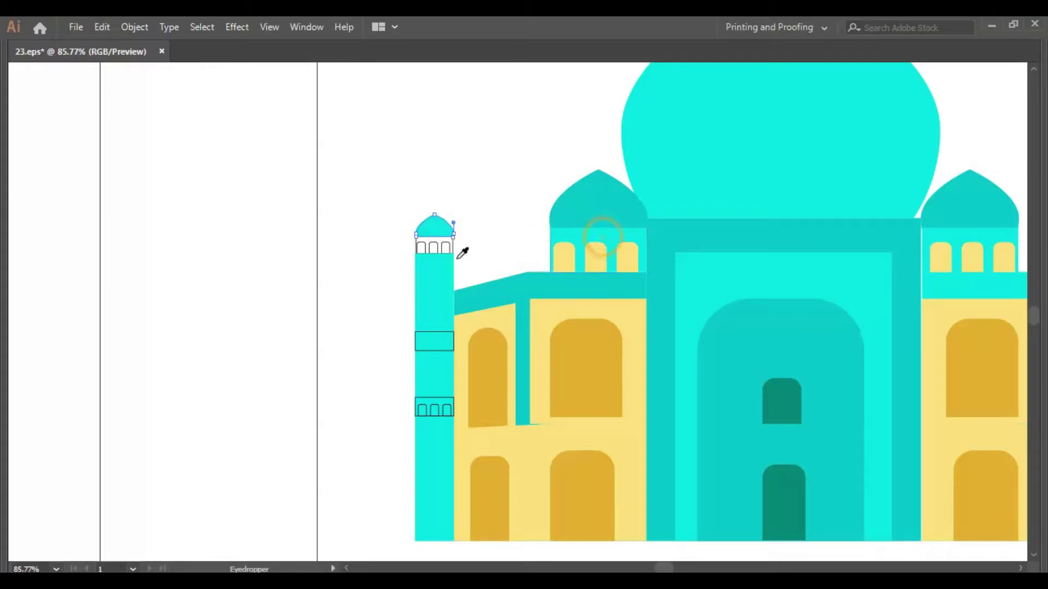
{"action": "left_click_drag", "start_coordinate": [460, 239], "coordinate": [443, 252]}
{"action": "left_click", "coordinate": [458, 248]}
{"action": "key", "text": "i"}
{"action": "left_click", "coordinate": [578, 213]}
- Recolour the minaret dome pale yellow
{"action": "key", "text": "a"}
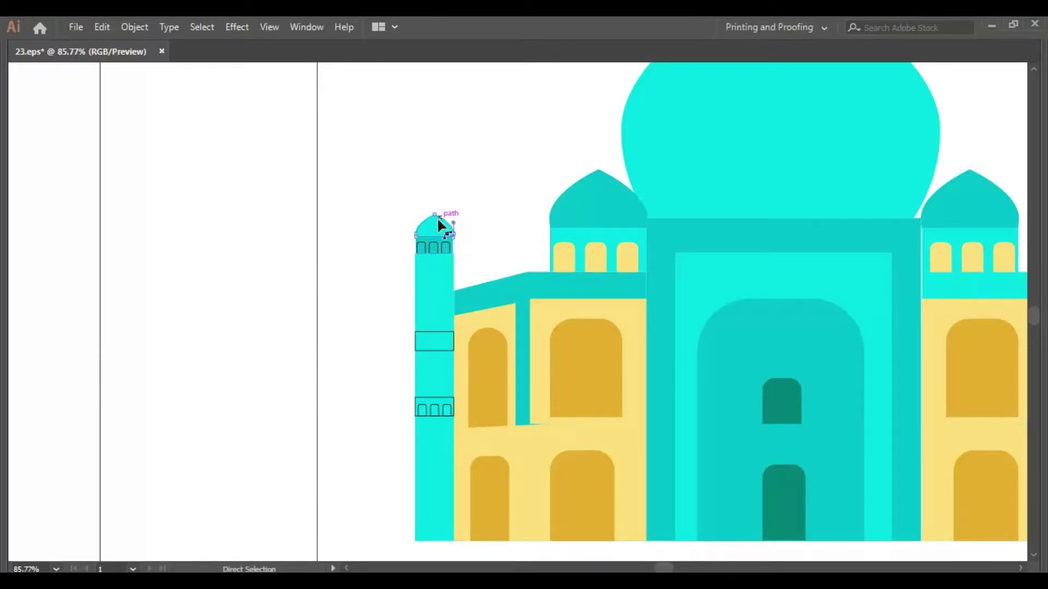
{"action": "left_click", "coordinate": [453, 223]}
{"action": "left_click", "coordinate": [568, 244]}
{"action": "key", "text": "v"}
{"action": "left_click", "coordinate": [475, 185]}
- Move the small window rectangle up to just below the minaret dome
{"action": "left_click_drag", "start_coordinate": [493, 238], "coordinate": [448, 196]}
{"action": "key", "text": "a"}
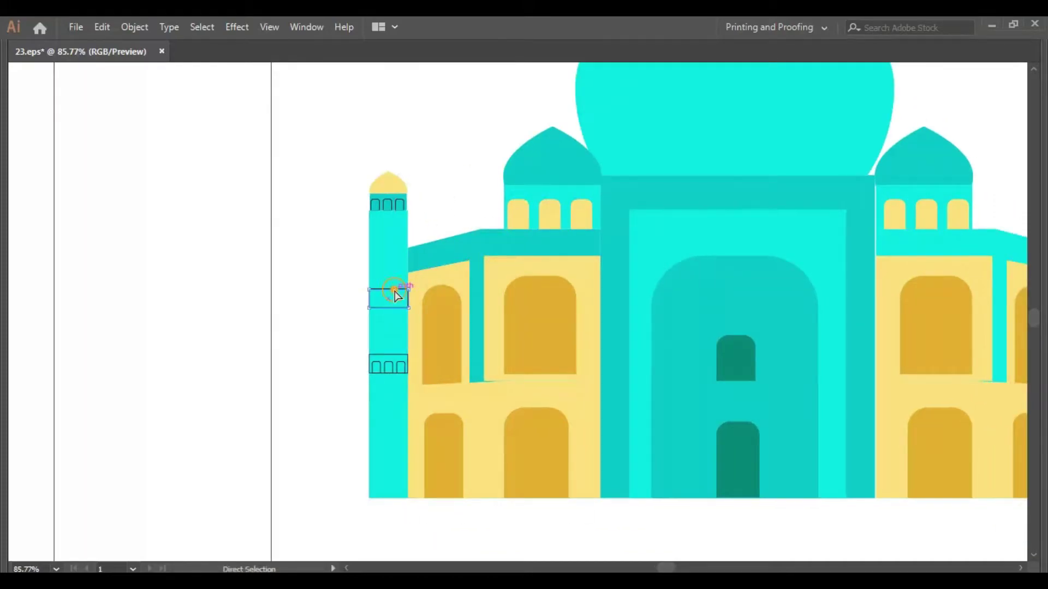
{"action": "left_click", "coordinate": [396, 296]}
{"action": "left_click_drag", "start_coordinate": [385, 284], "coordinate": [381, 205]}
- Fill the band behind the top minaret windows with dark yellow
{"action": "key", "text": "z"}
{"action": "left_click_drag", "start_coordinate": [282, 172], "coordinate": [561, 243]}
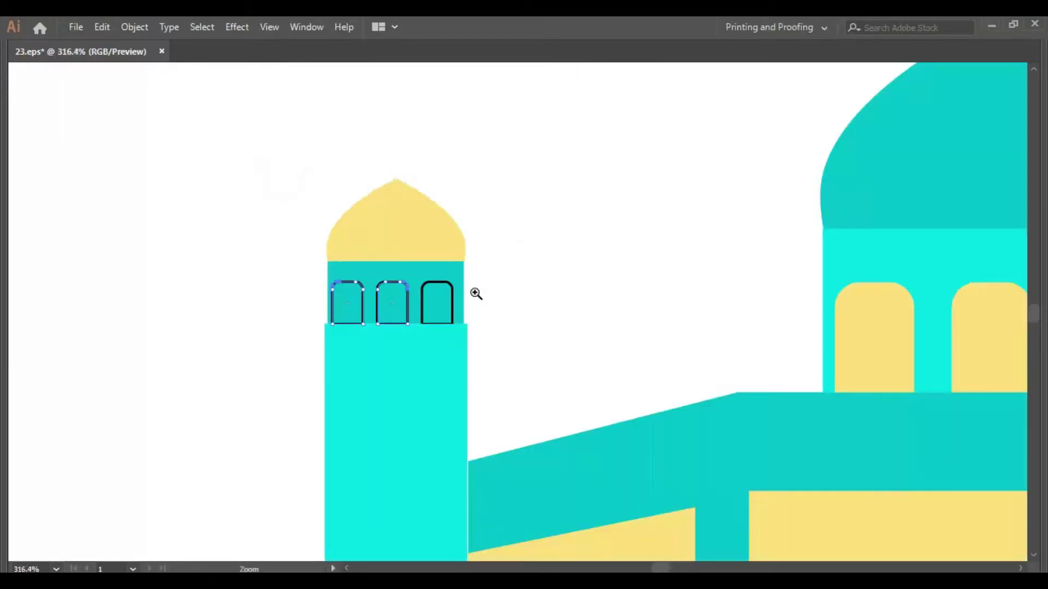
{"action": "key", "text": "a"}
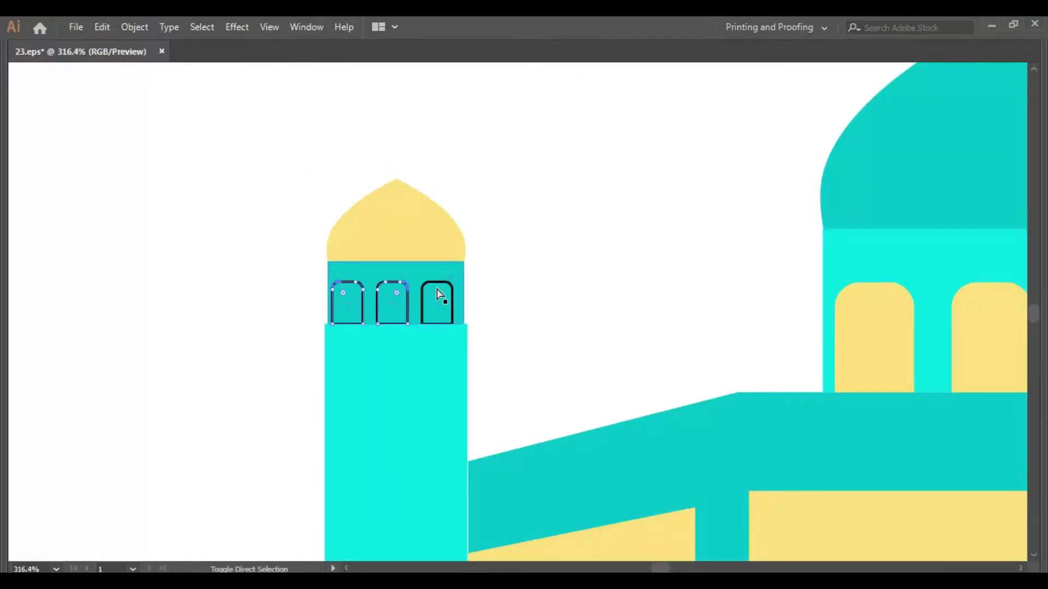
{"action": "left_click", "coordinate": [438, 291], "text": "shift"}
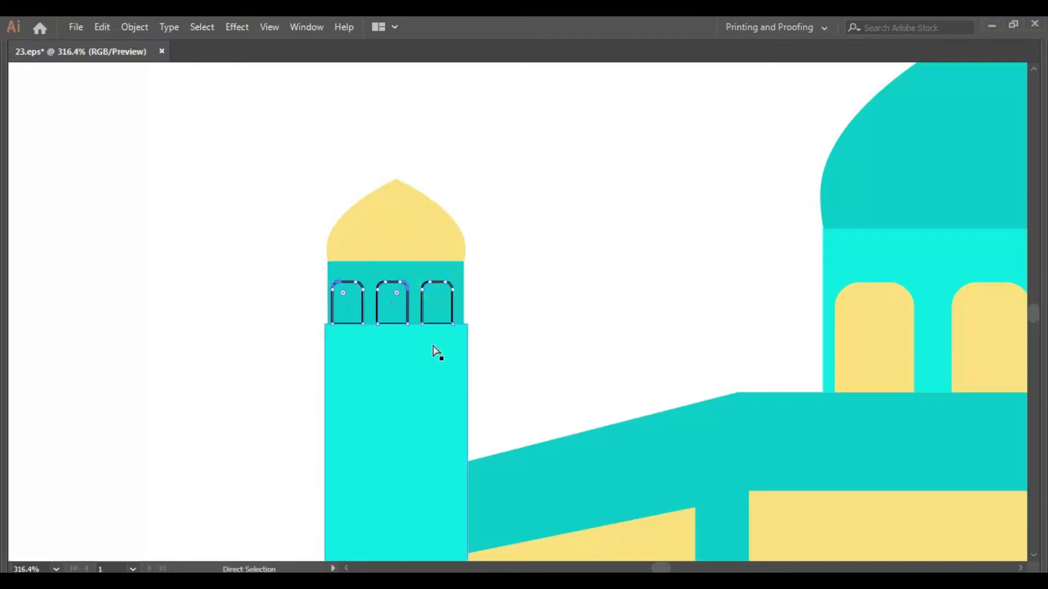
{"action": "left_click", "coordinate": [450, 271]}
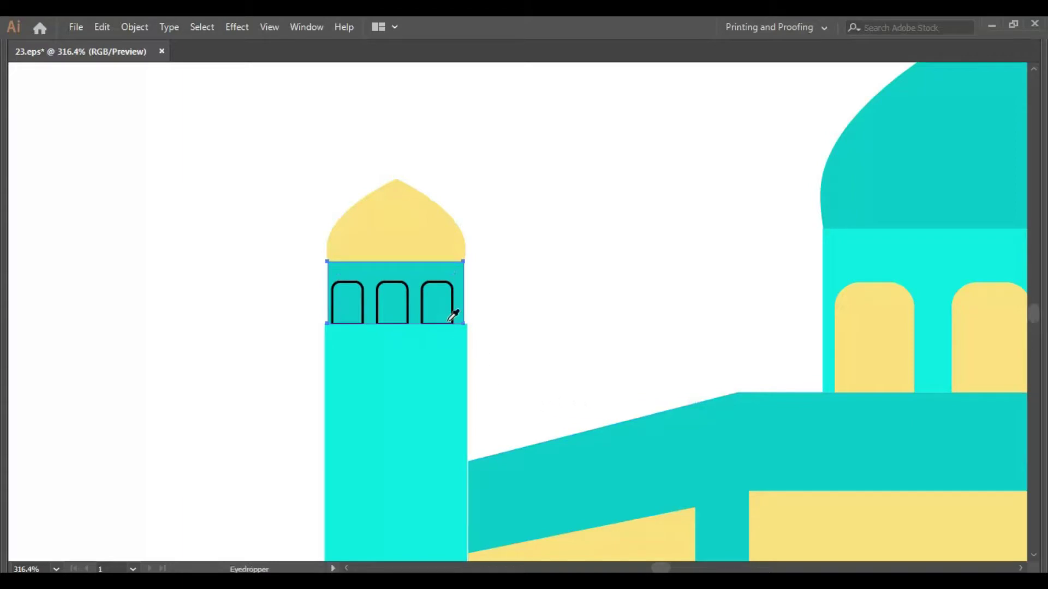
{"action": "scroll", "coordinate": [453, 315], "scroll_direction": "down", "scroll_amount": 2}
{"action": "left_click", "coordinate": [591, 486]}
{"action": "scroll", "coordinate": [570, 290], "scroll_direction": "up", "scroll_amount": 1}
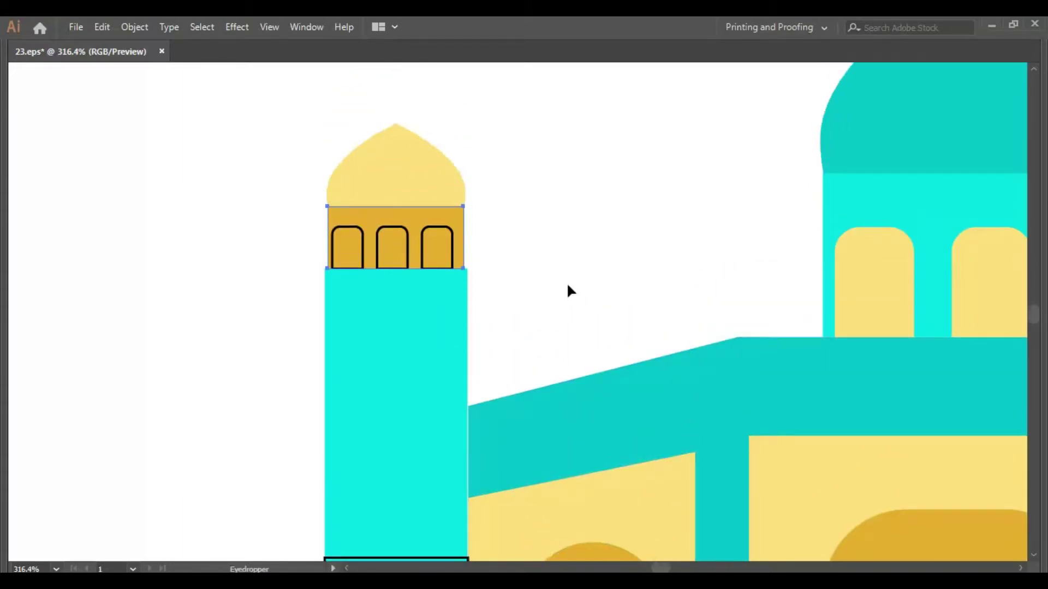
{"action": "key", "text": "a"}
{"action": "left_click", "coordinate": [573, 281]}
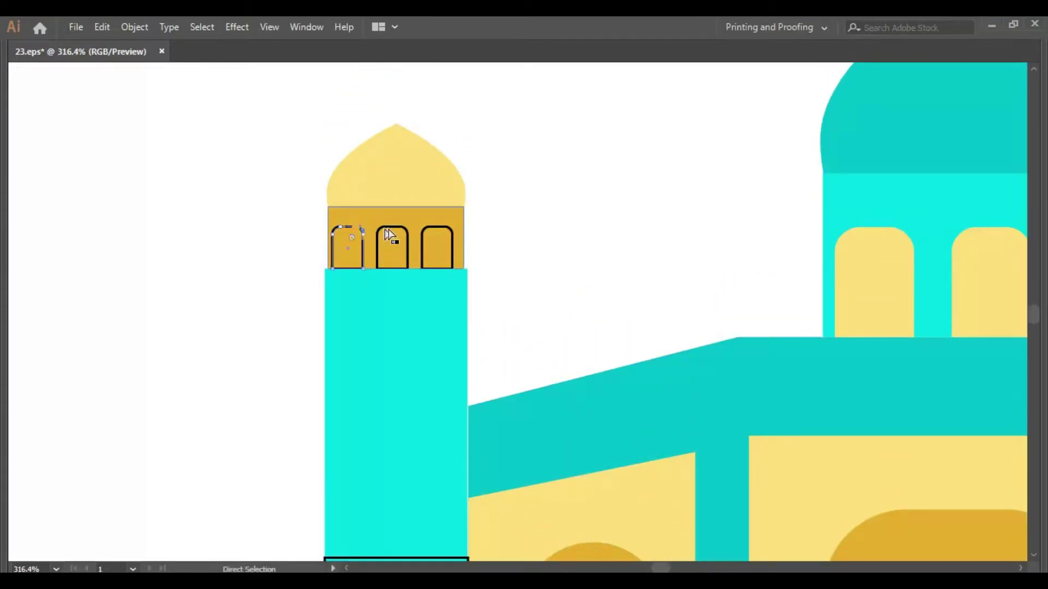
- Give the three top minaret windows the dome's pale yellow, then zoom to 100%
{"action": "left_click_drag", "start_coordinate": [327, 219], "coordinate": [470, 232]}
{"action": "key", "text": "i"}
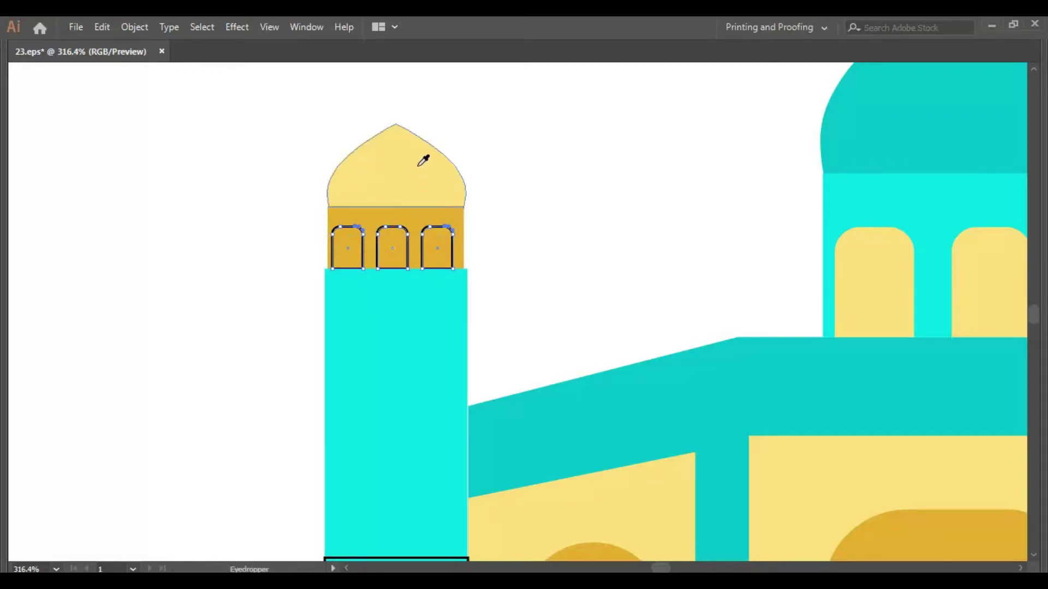
{"action": "left_click", "coordinate": [419, 159]}
{"action": "key", "text": "v"}
{"action": "left_click", "coordinate": [578, 243]}
{"action": "key", "text": "a"}
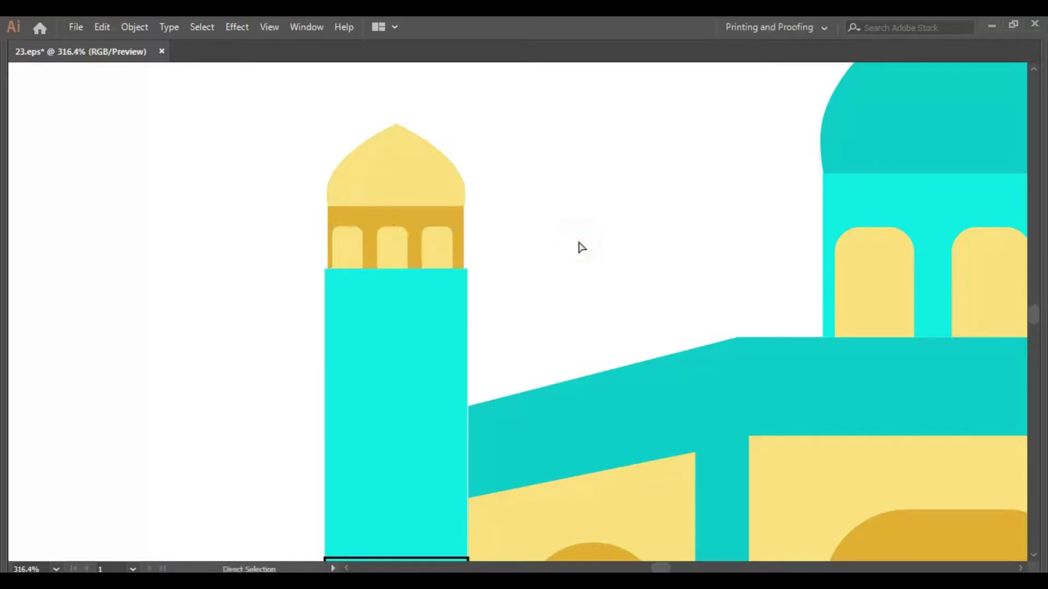
{"action": "key", "text": "ctrl+1"}
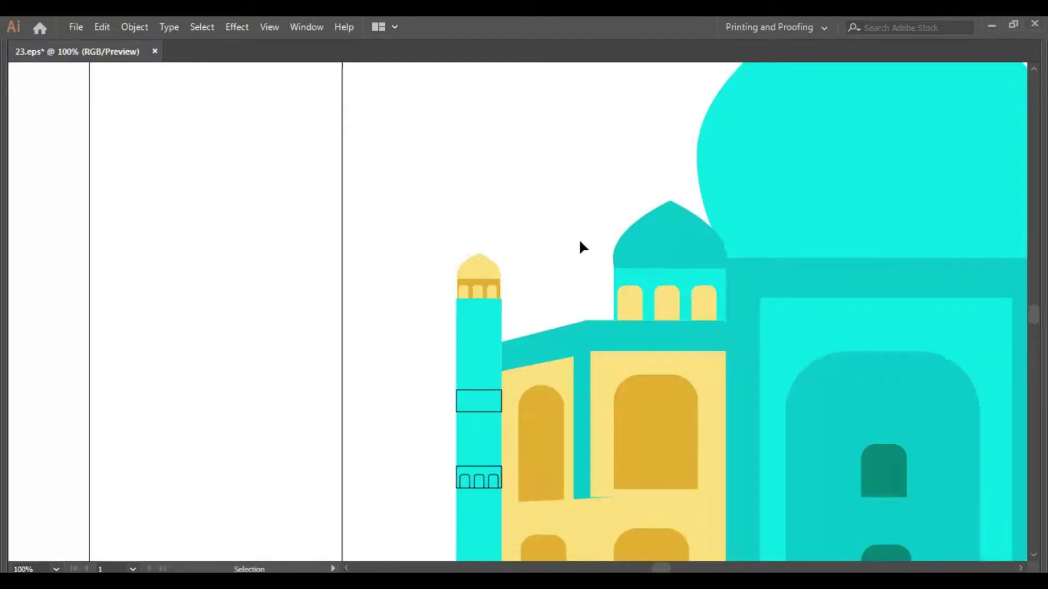
- Delete the empty minaret rectangle and move the middle window group up into its spot
{"action": "left_click_drag", "start_coordinate": [580, 308], "coordinate": [491, 264]}
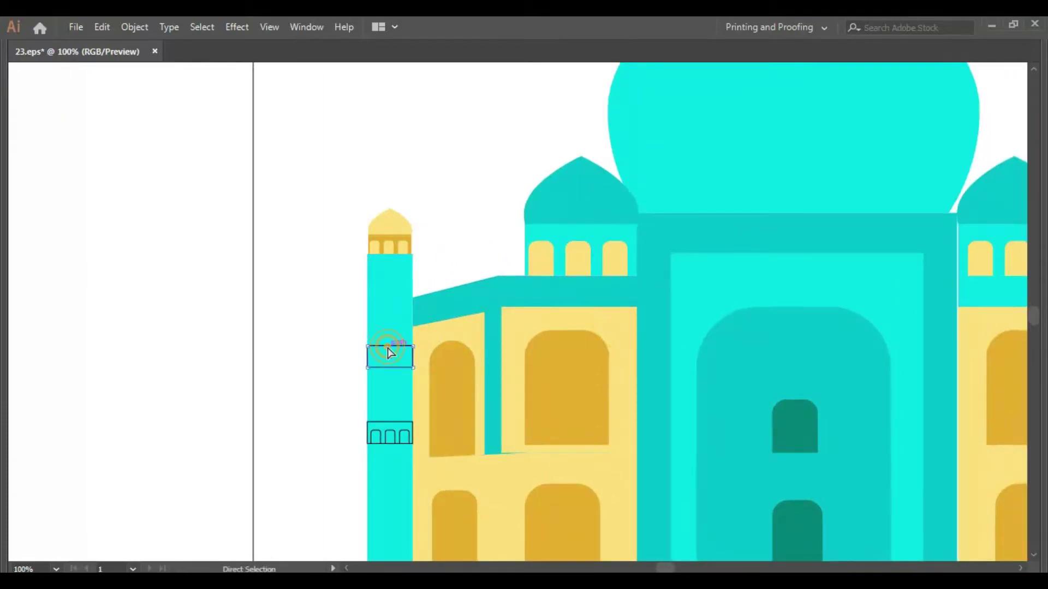
{"action": "key", "text": "Delete"}
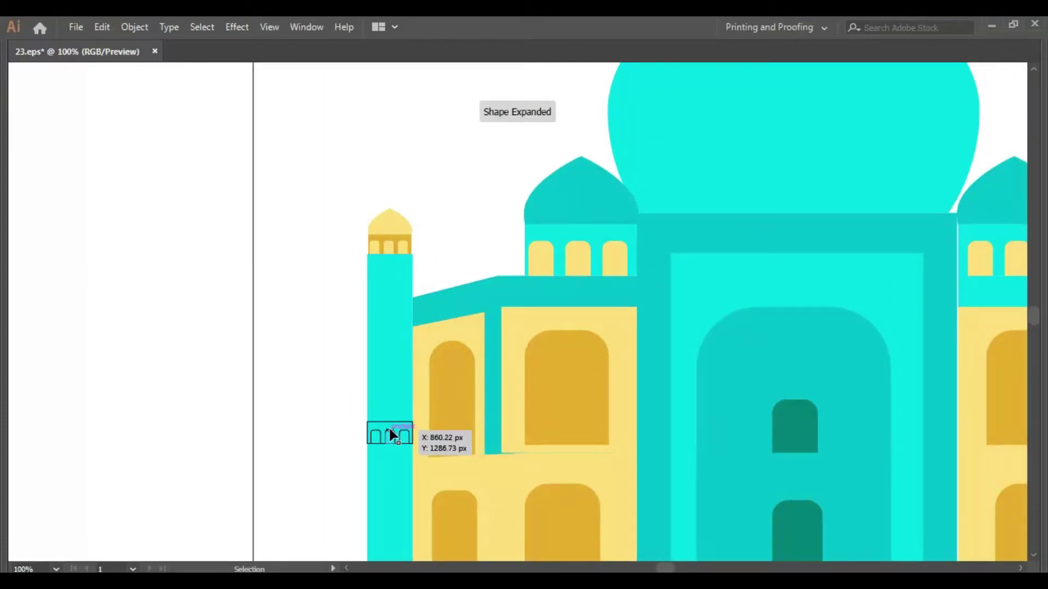
{"action": "left_click", "coordinate": [388, 427]}
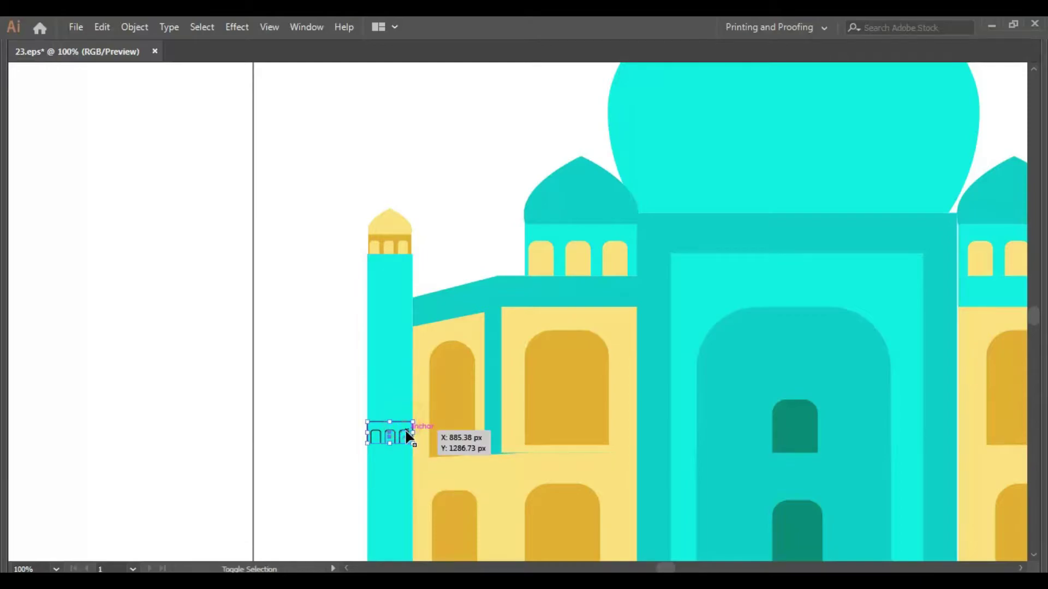
{"action": "left_click", "coordinate": [374, 430]}
{"action": "left_click_drag", "start_coordinate": [391, 425], "coordinate": [339, 332]}
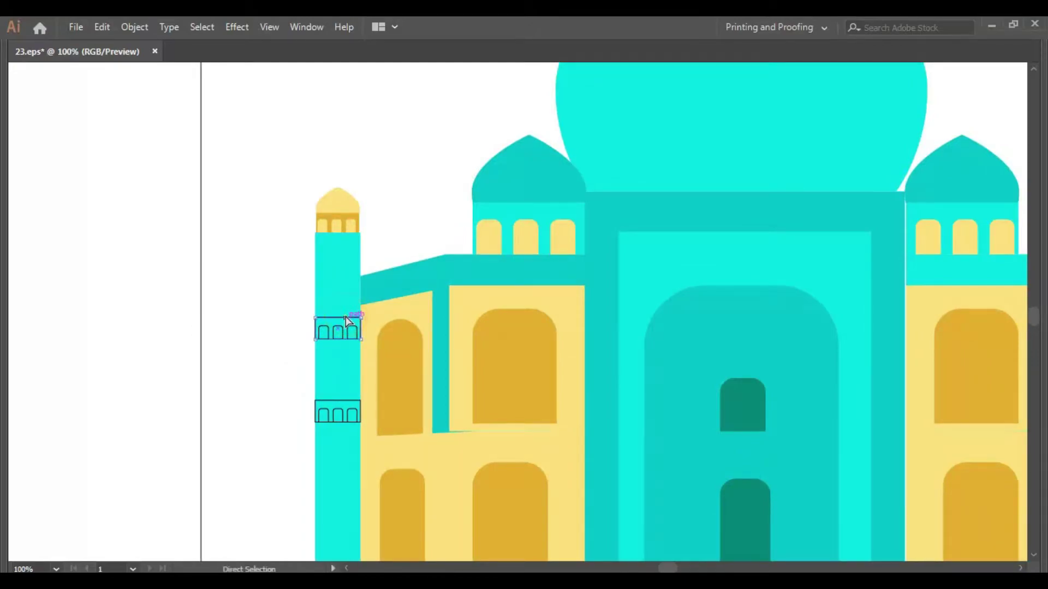
- Give the middle band the top band's orange fill, then switch to Outline view
{"action": "key", "text": "i"}
{"action": "left_click", "coordinate": [359, 215]}
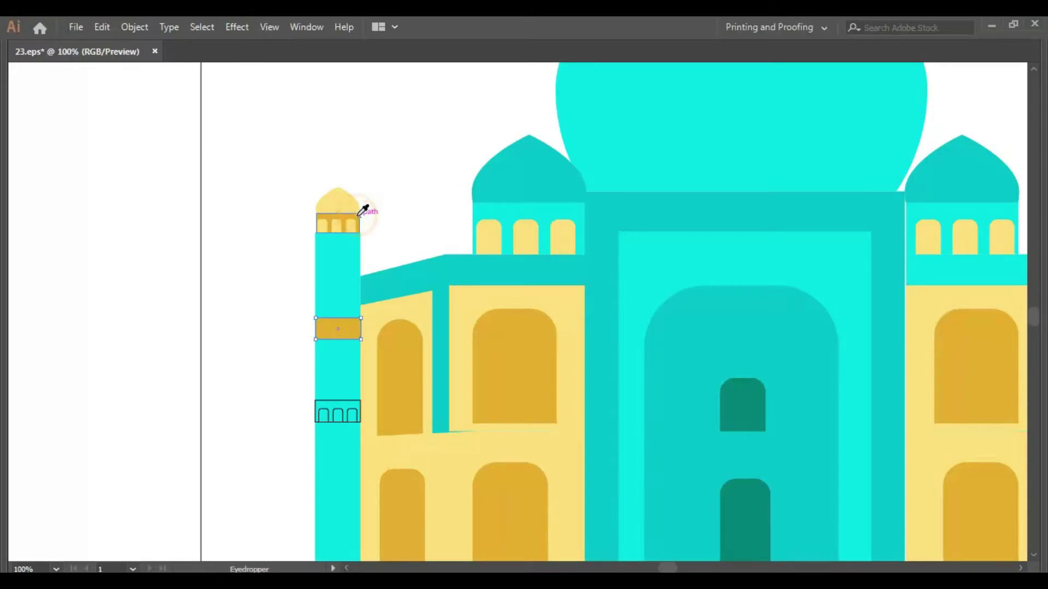
{"action": "key", "text": "ctrl+z"}
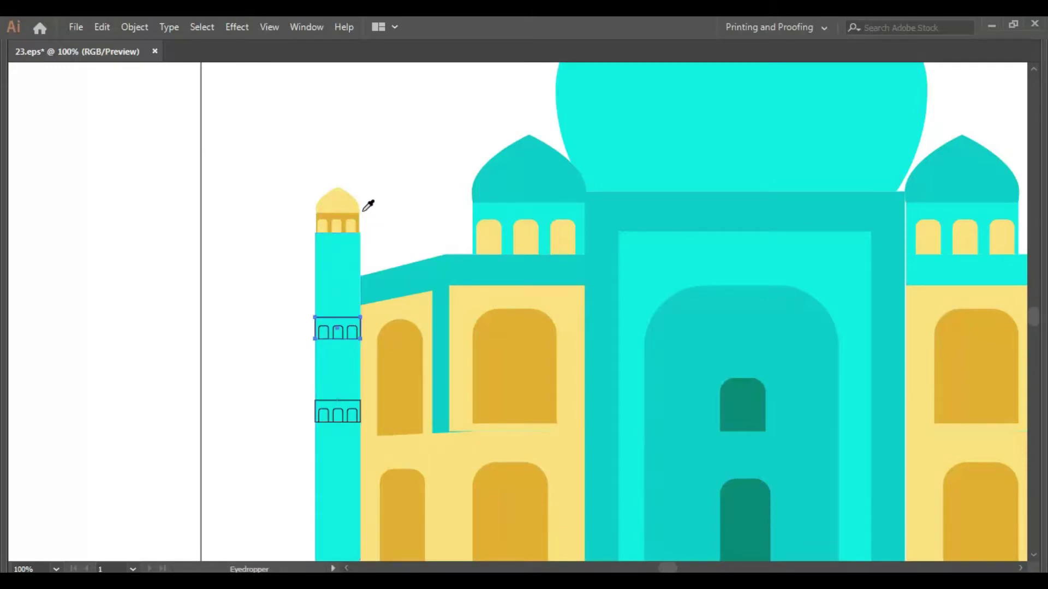
{"action": "left_click", "coordinate": [359, 217]}
{"action": "key", "text": "a"}
{"action": "left_click", "coordinate": [156, 335]}
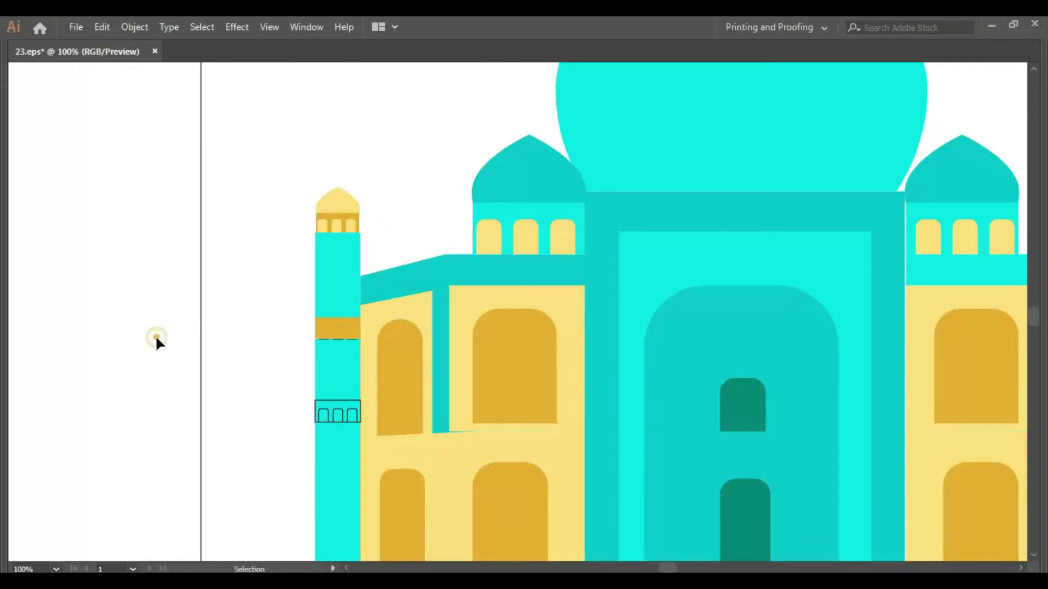
{"action": "key", "text": "ctrl+y"}
- Zoom in and delete the extra lower paths from the three middle minaret windows
{"action": "left_click", "coordinate": [338, 332]}
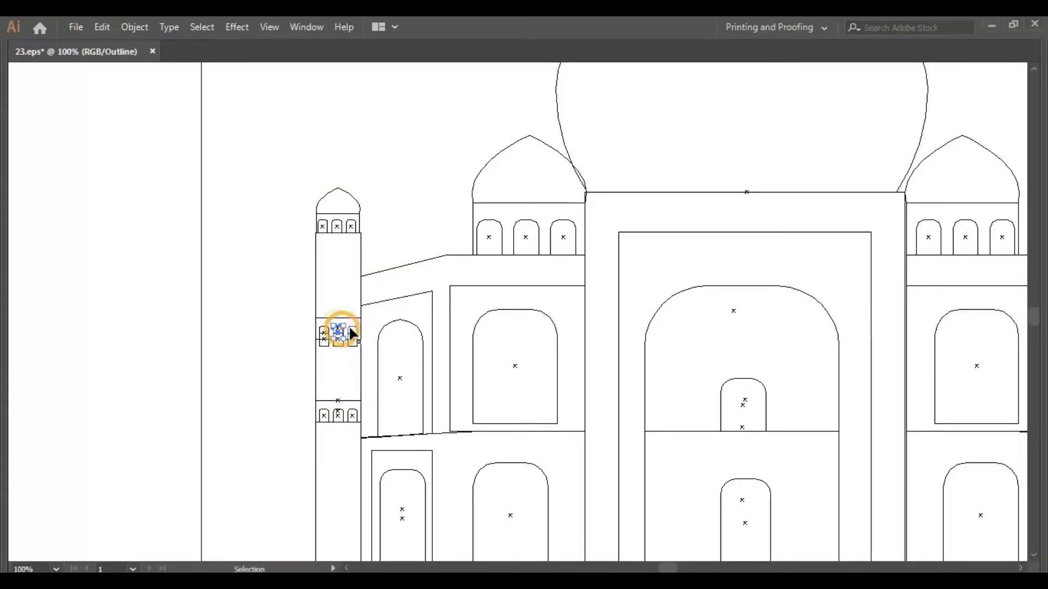
{"action": "key", "text": "z"}
{"action": "left_click_drag", "start_coordinate": [209, 300], "coordinate": [361, 383]}
{"action": "key", "text": "a"}
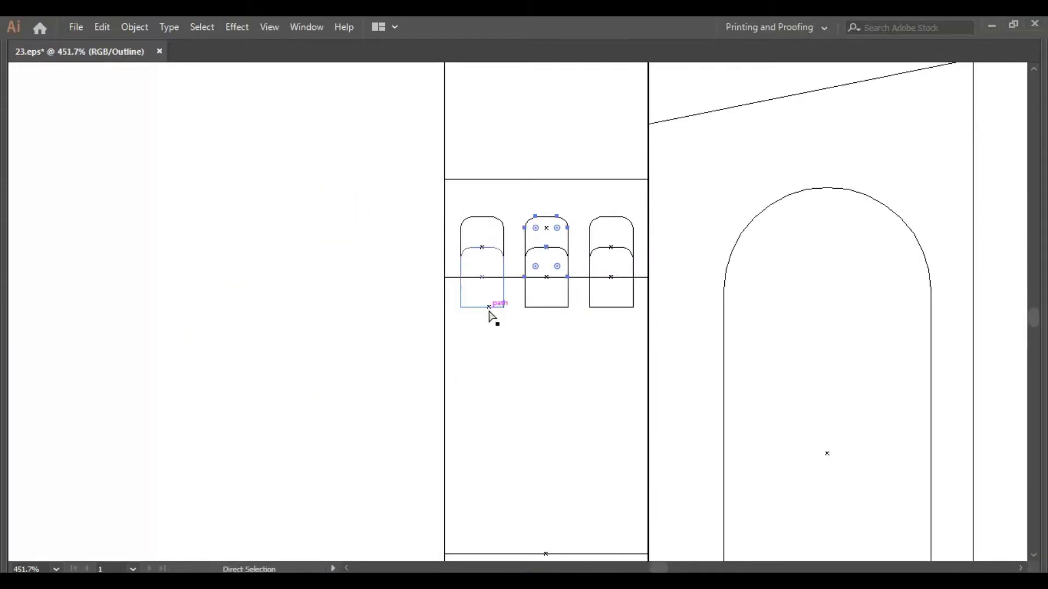
{"action": "left_click", "coordinate": [489, 308]}
{"action": "key", "text": "Delete"}
{"action": "left_click", "coordinate": [544, 308]}
{"action": "key", "text": "Delete"}
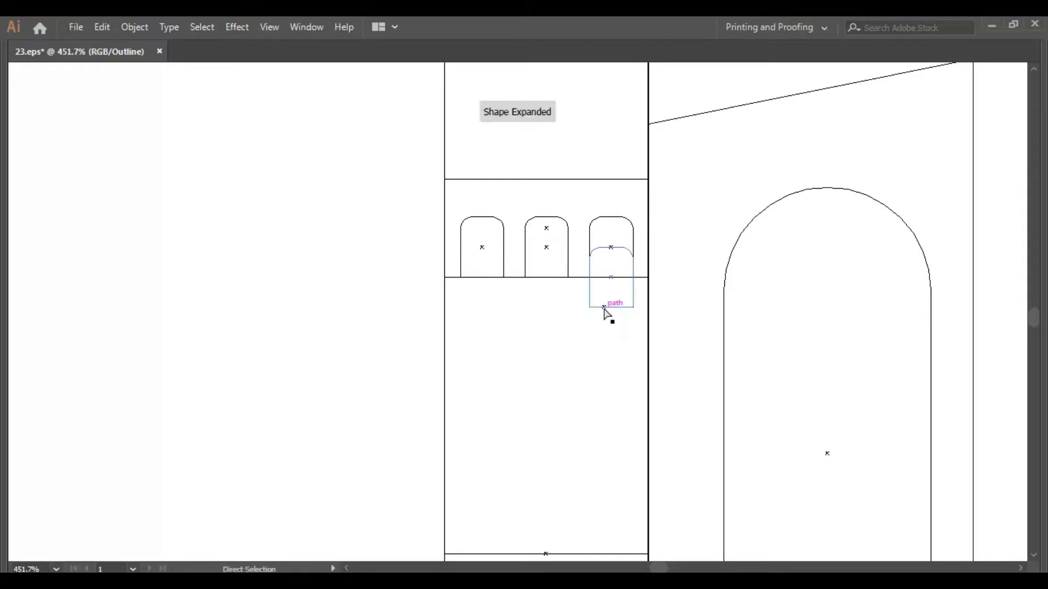
{"action": "left_click", "coordinate": [606, 311]}
{"action": "key", "text": "Delete"}
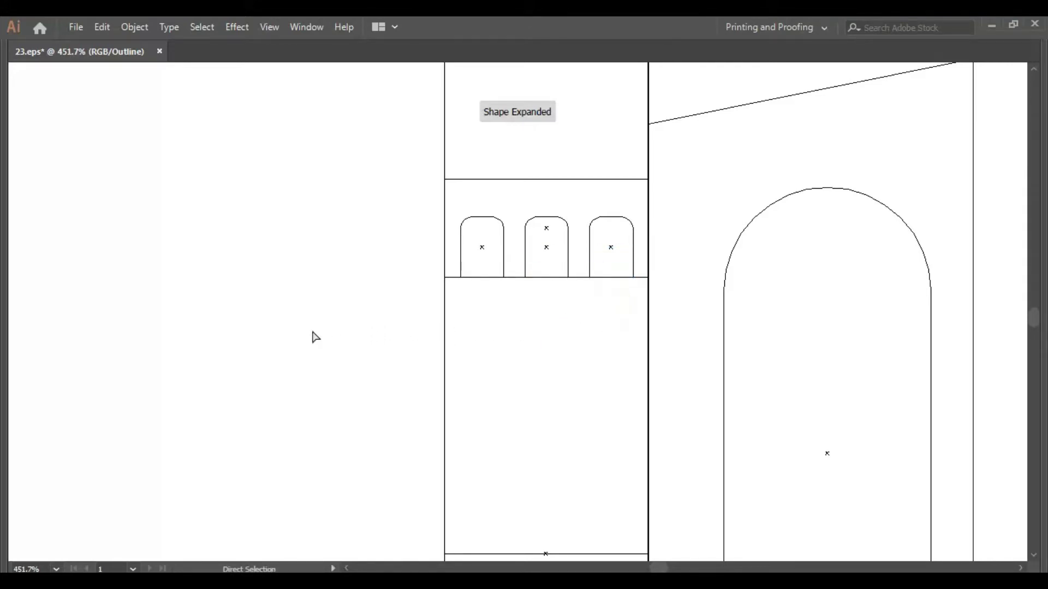
- Fill the three middle window arches with the top windows' pale yellow in Preview, then zoom out
{"action": "key", "text": "v"}
{"action": "left_click", "coordinate": [490, 217]}
{"action": "left_click", "coordinate": [549, 218], "text": "shift"}
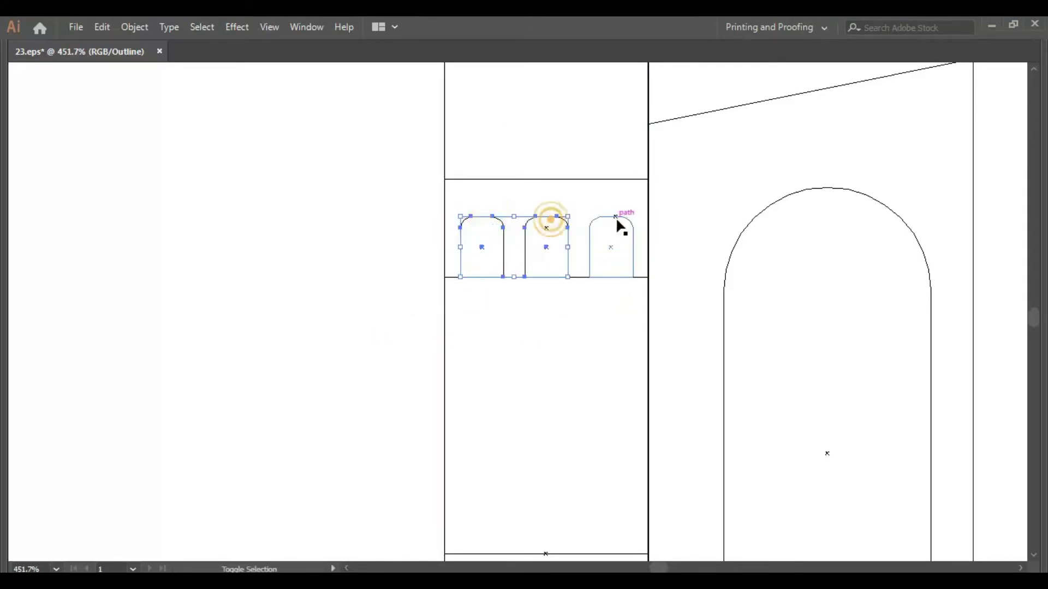
{"action": "left_click", "coordinate": [620, 218], "text": "shift"}
{"action": "key", "text": "ctrl+y"}
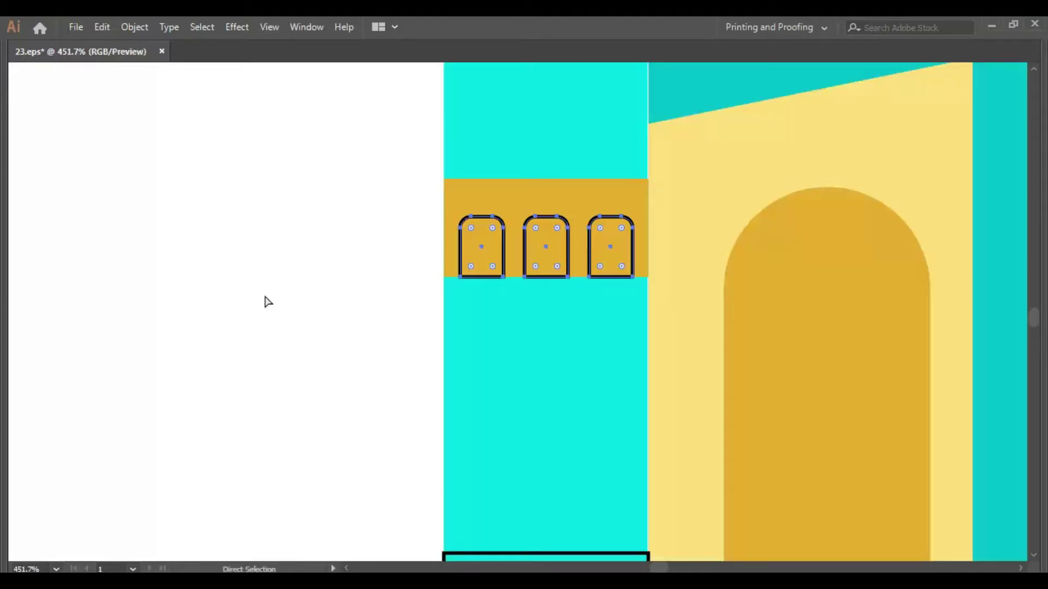
{"action": "key", "text": "i"}
{"action": "left_click", "coordinate": [630, 190]}
{"action": "left_click", "coordinate": [680, 175]}
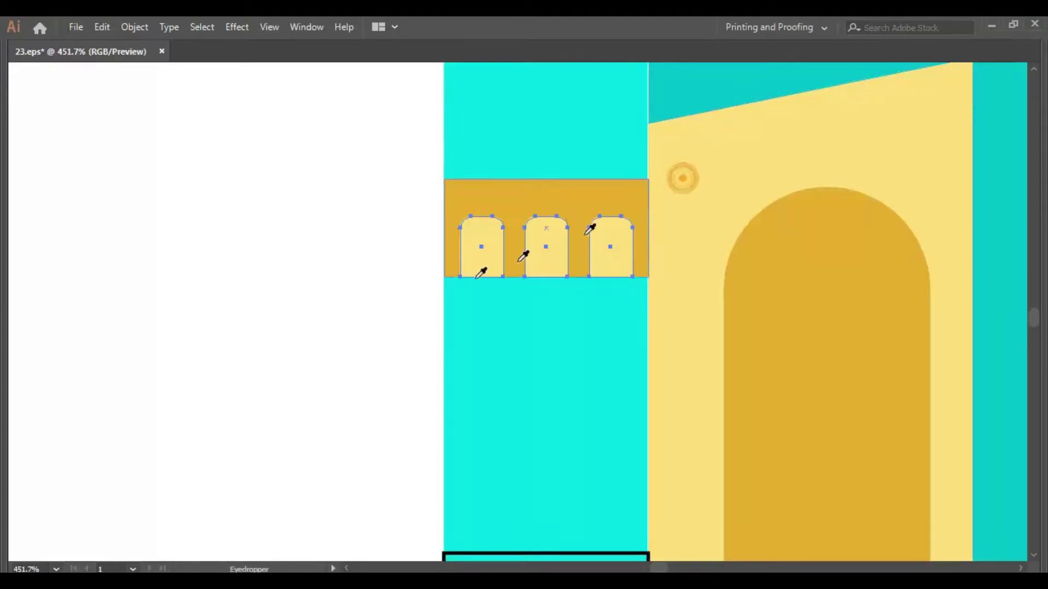
{"action": "key", "text": "a"}
{"action": "left_click", "coordinate": [287, 315]}
{"action": "key", "text": "ctrl+minus"}
{"action": "key", "text": "ctrl+minus"}
{"action": "key", "text": "ctrl+minus"}
{"action": "key", "text": "v"}
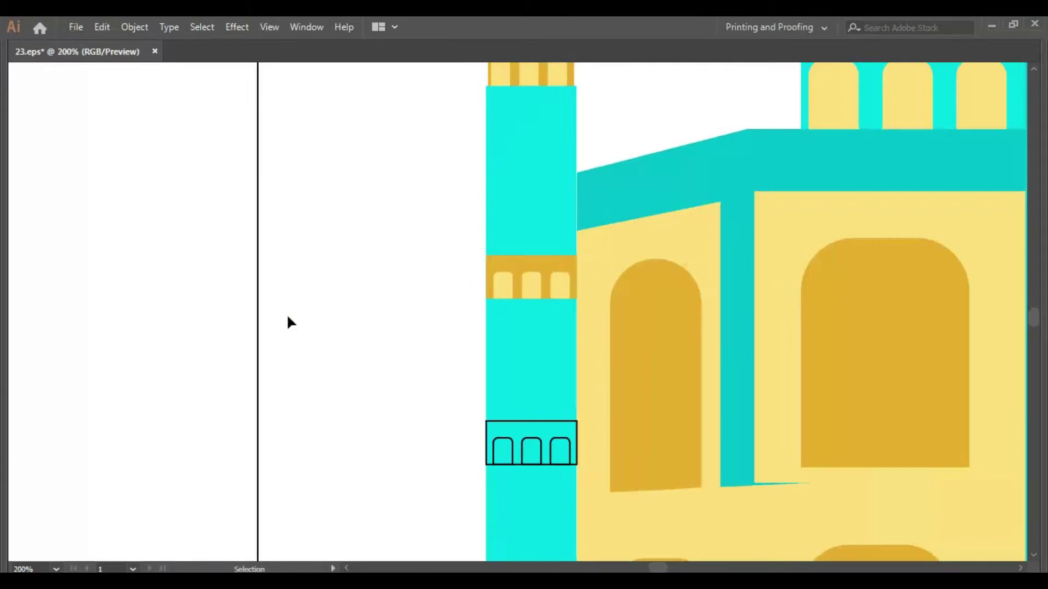
{"action": "left_click_drag", "start_coordinate": [404, 314], "coordinate": [289, 295]}
- Delete the lower placeholder and place a copy of the gold window band lower on the shaft
{"action": "left_click", "coordinate": [429, 401]}
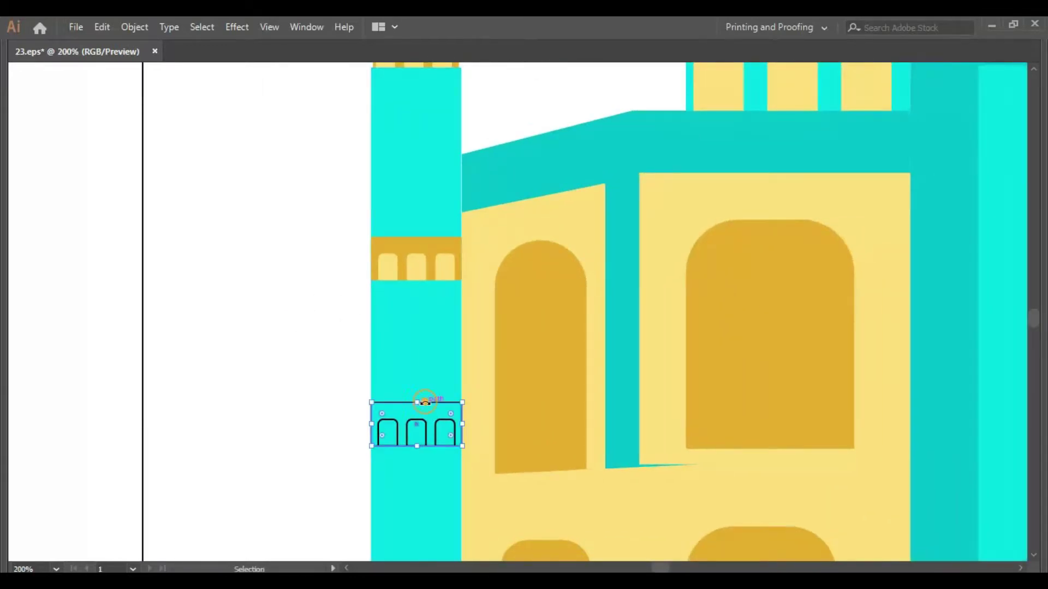
{"action": "key", "text": "Delete"}
{"action": "left_click_drag", "start_coordinate": [450, 431], "coordinate": [392, 426]}
{"action": "left_click", "coordinate": [387, 267]}
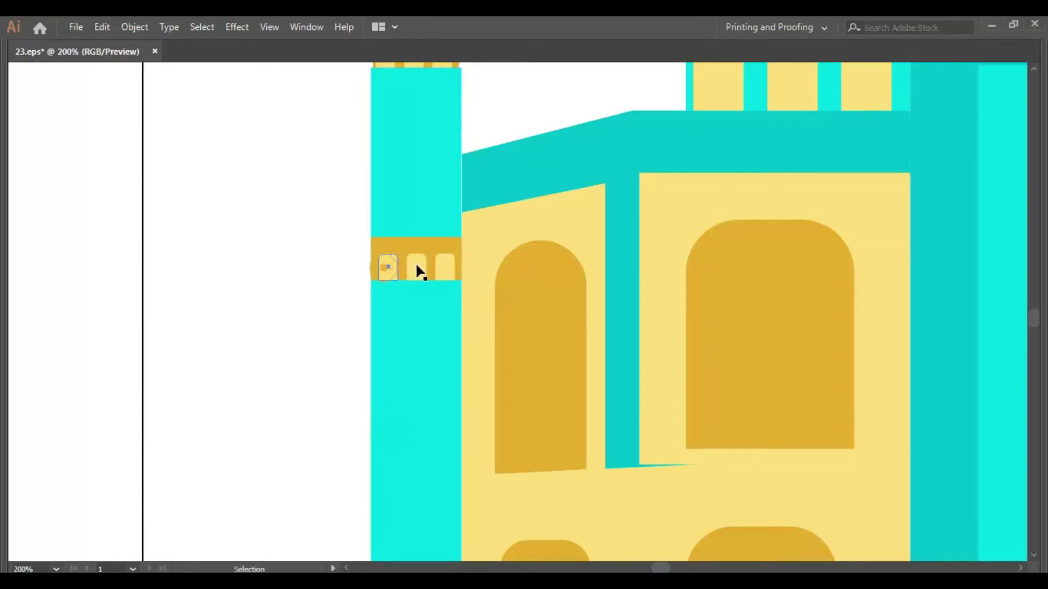
{"action": "left_click", "coordinate": [445, 268], "text": "shift"}
{"action": "left_click_drag", "start_coordinate": [431, 246], "coordinate": [431, 388]}
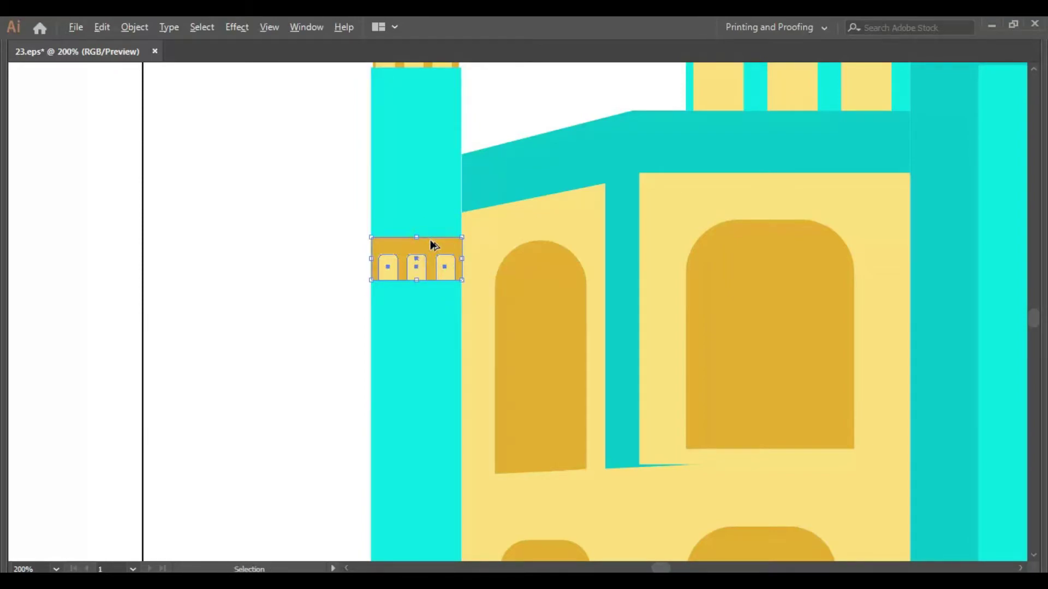
{"action": "left_click", "coordinate": [299, 380]}
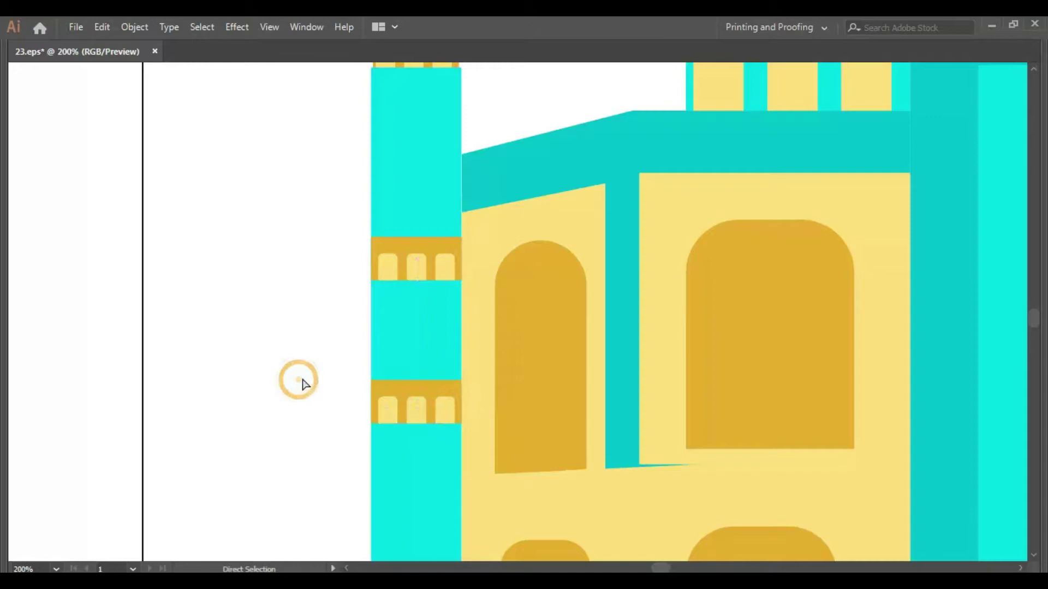
{"action": "key", "text": "ctrl+z"}
{"action": "scroll", "coordinate": [359, 326], "scroll_direction": "down", "scroll_amount": 3}
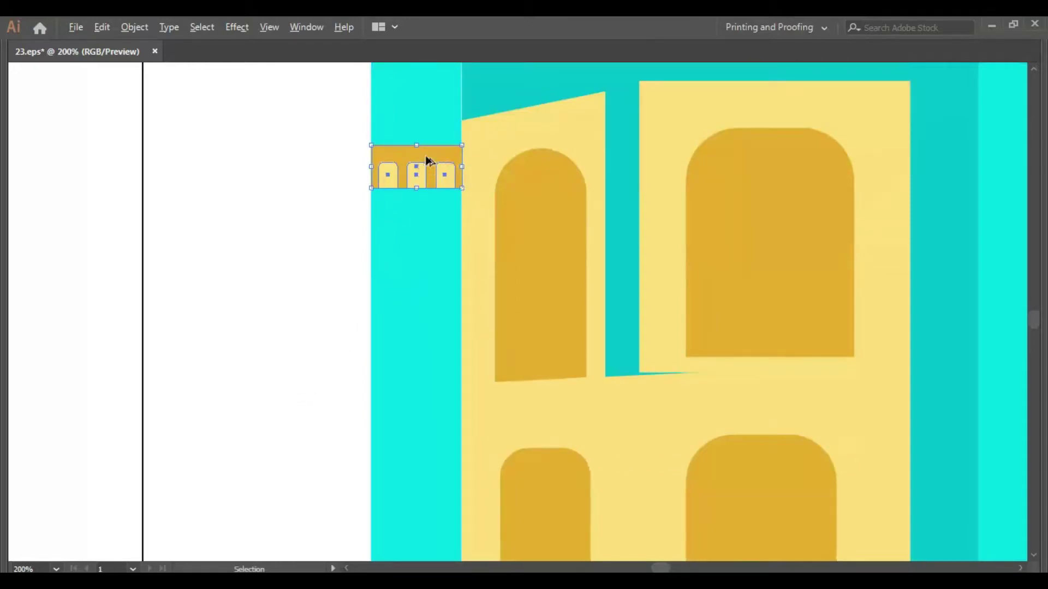
{"action": "left_click_drag", "start_coordinate": [427, 170], "coordinate": [427, 382]}
{"action": "left_click", "coordinate": [171, 357]}
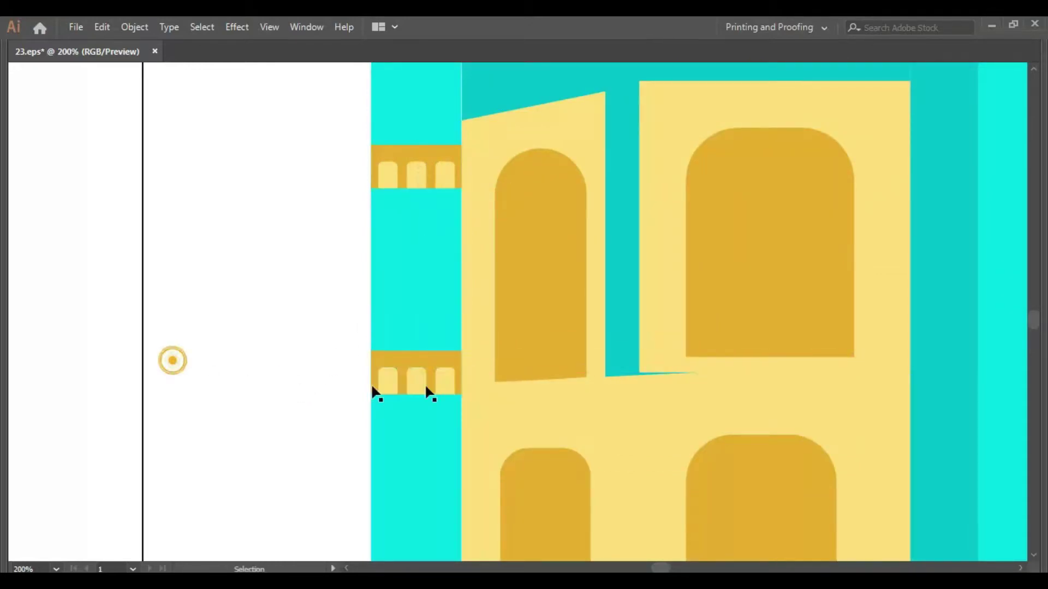
- Nudge the upper wall panel's bottom-left corner down slightly, then zoom out
{"action": "key", "text": "a"}
{"action": "left_click", "coordinate": [662, 343]}
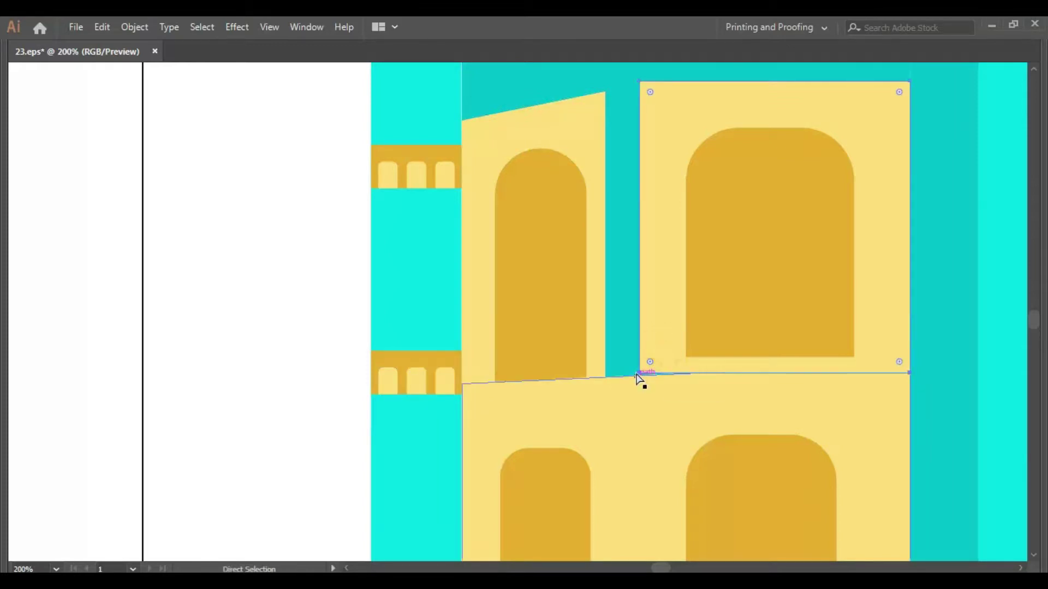
{"action": "left_click", "coordinate": [639, 374]}
{"action": "key", "text": "Down"}
{"action": "key", "text": "Down"}
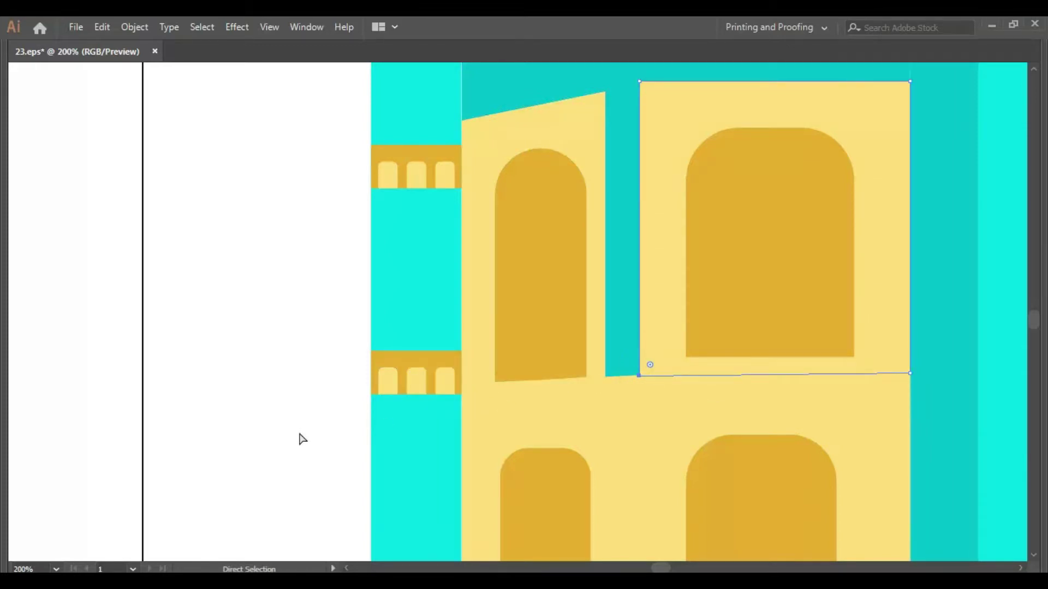
{"action": "left_click", "coordinate": [286, 407]}
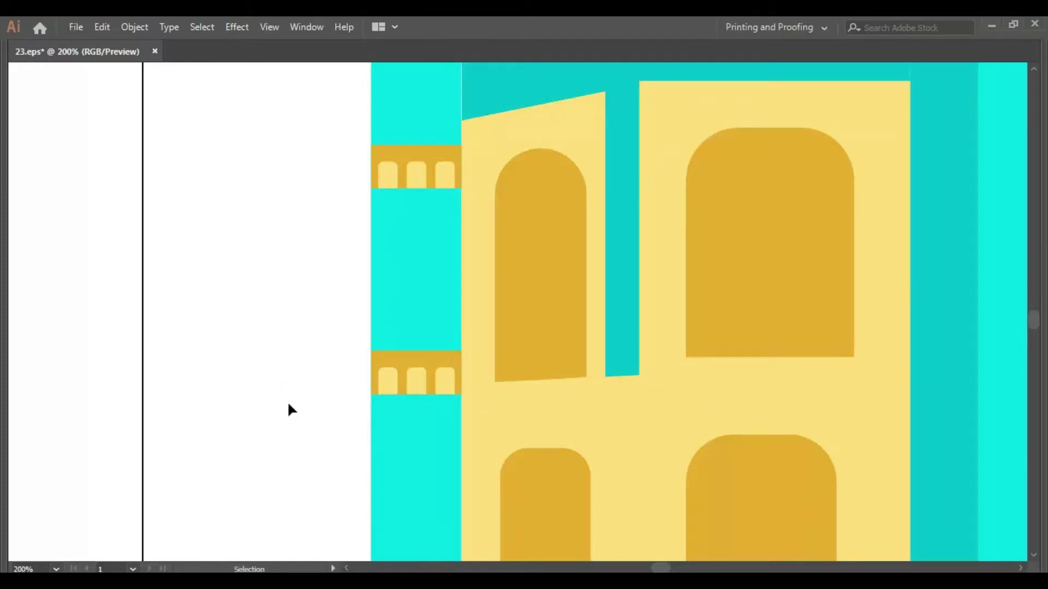
{"action": "key", "text": "ctrl+minus"}
{"action": "key", "text": "ctrl+minus"}
{"action": "key", "text": "ctrl+minus"}
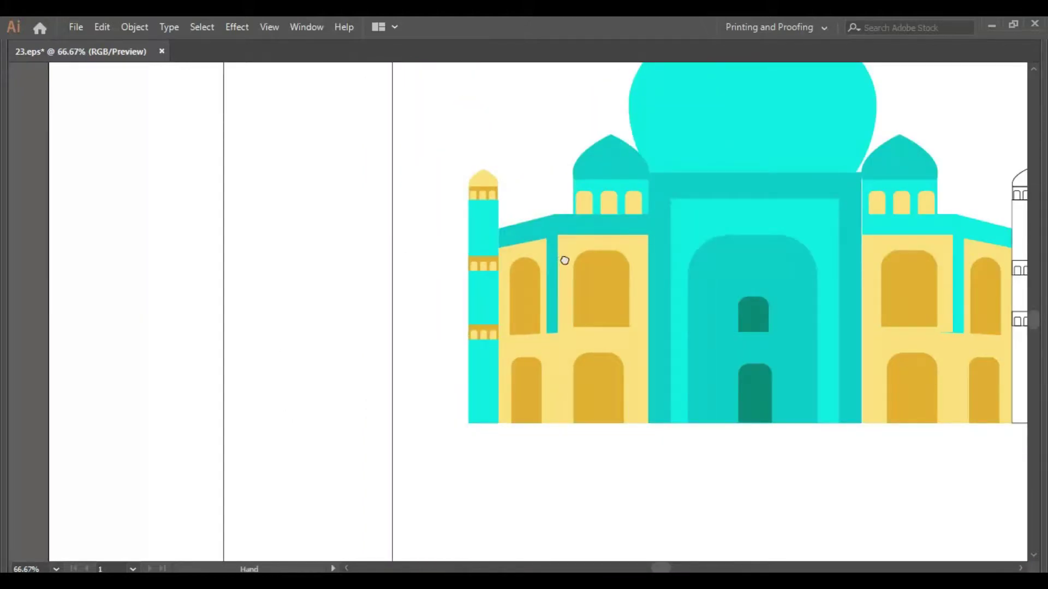
- Delete the unfinished right minaret and its leftover window outlines
{"action": "left_click_drag", "start_coordinate": [564, 260], "coordinate": [340, 240]}
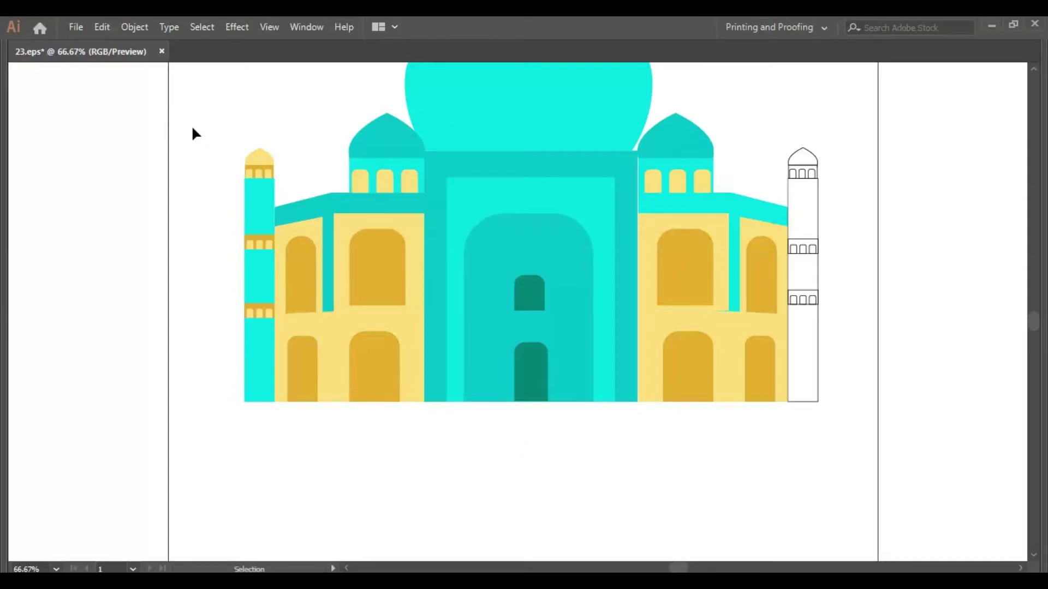
{"action": "left_click_drag", "start_coordinate": [259, 269], "coordinate": [266, 339]}
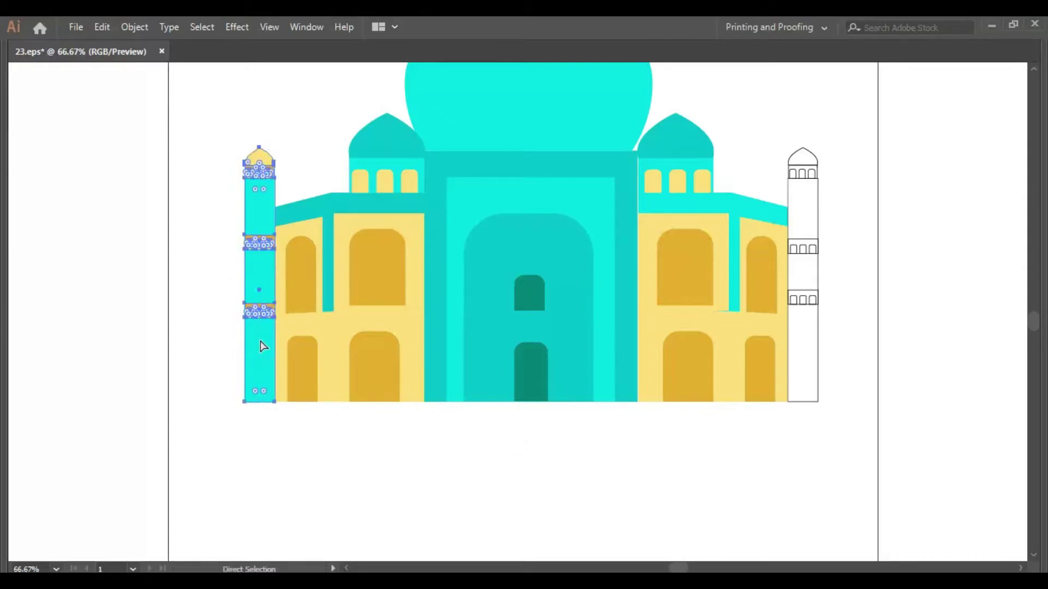
{"action": "left_click", "coordinate": [295, 475]}
{"action": "left_click_drag", "start_coordinate": [851, 421], "coordinate": [807, 132]}
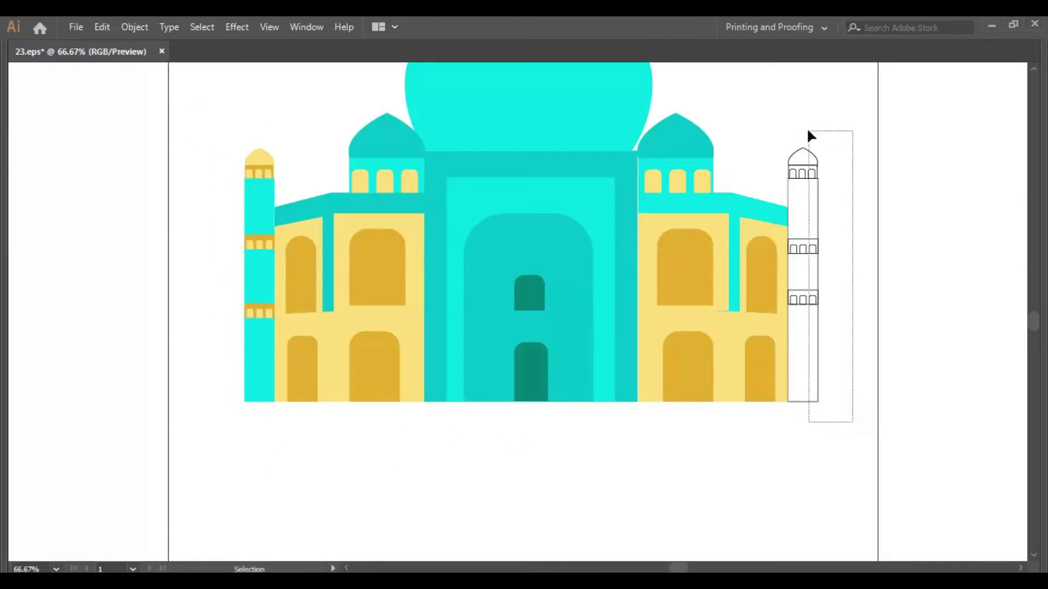
{"action": "key", "text": "Delete"}
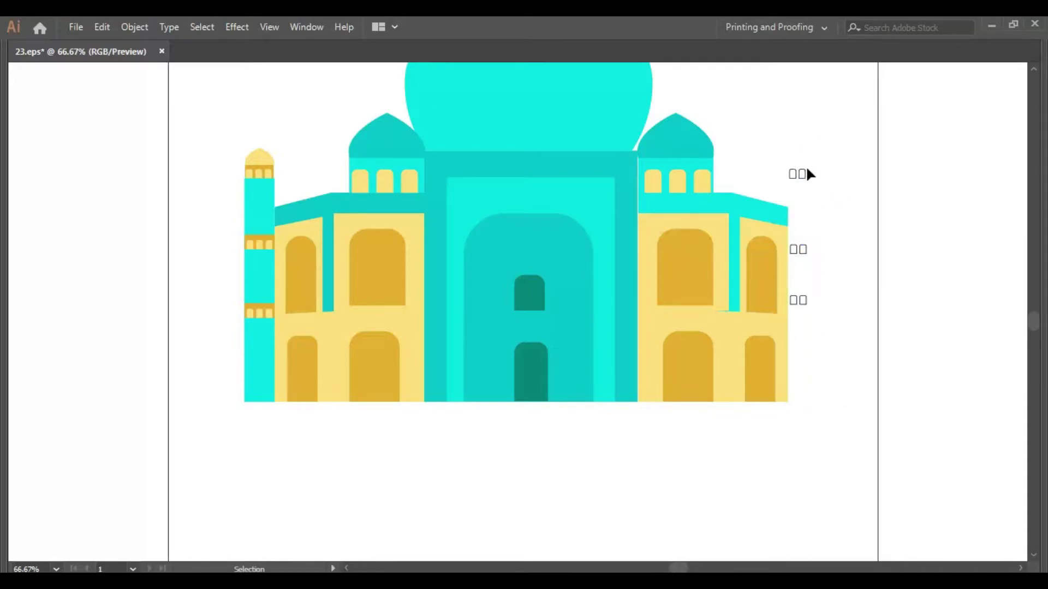
{"action": "left_click_drag", "start_coordinate": [806, 273], "coordinate": [791, 235]}
{"action": "key", "text": "Delete"}
- Copy the left minaret across to the building's right edge and zoom out to the artboard
{"action": "left_click", "coordinate": [253, 251]}
{"action": "left_click_drag", "start_coordinate": [255, 255], "coordinate": [796, 264]}
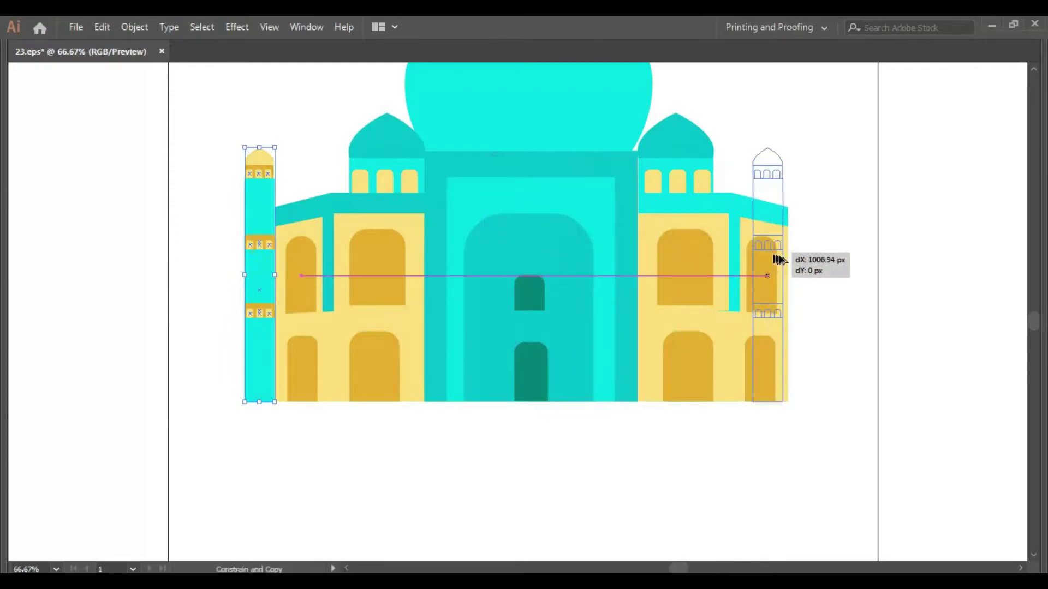
{"action": "left_click", "coordinate": [447, 474]}
{"action": "key", "text": "ctrl+minus"}
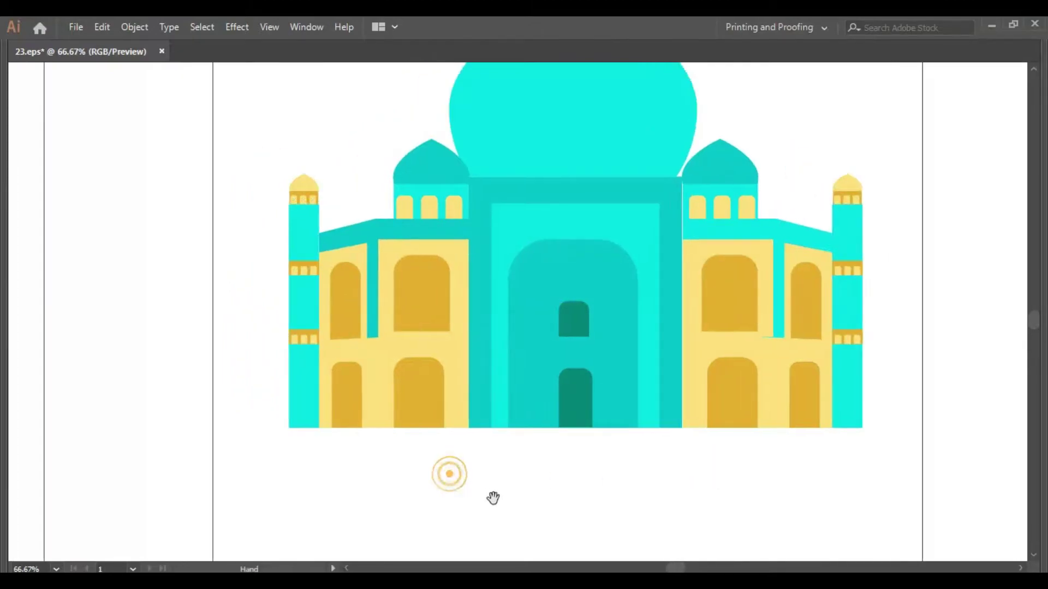
{"action": "key", "text": "ctrl+minus"}
{"action": "key", "text": "ctrl+minus"}
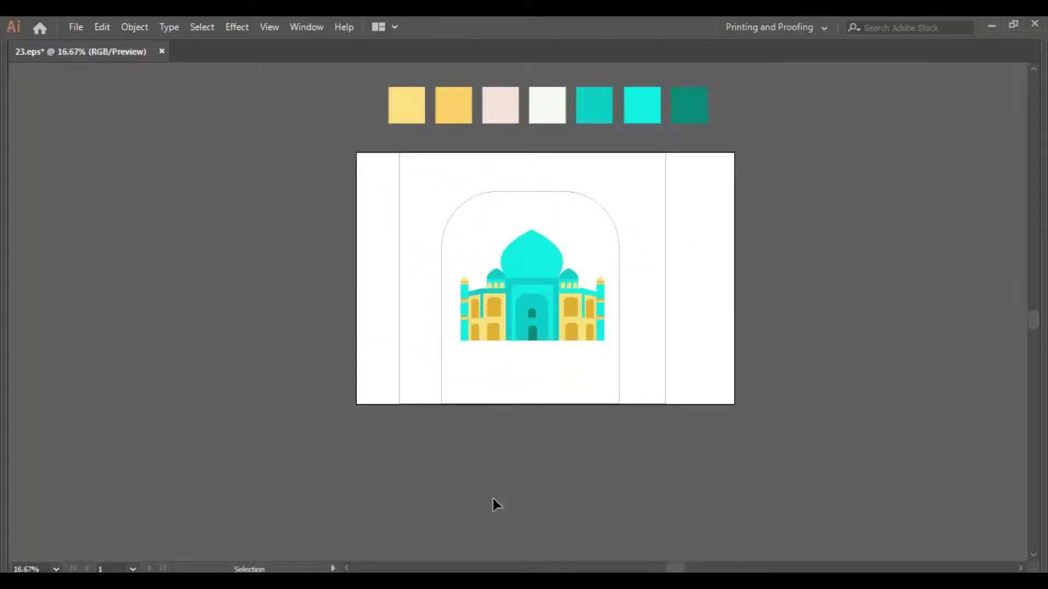
{"action": "left_click_drag", "start_coordinate": [582, 419], "coordinate": [545, 435]}
- Zoom in on the right side of the building around the main dome
{"action": "left_click", "coordinate": [535, 265]}
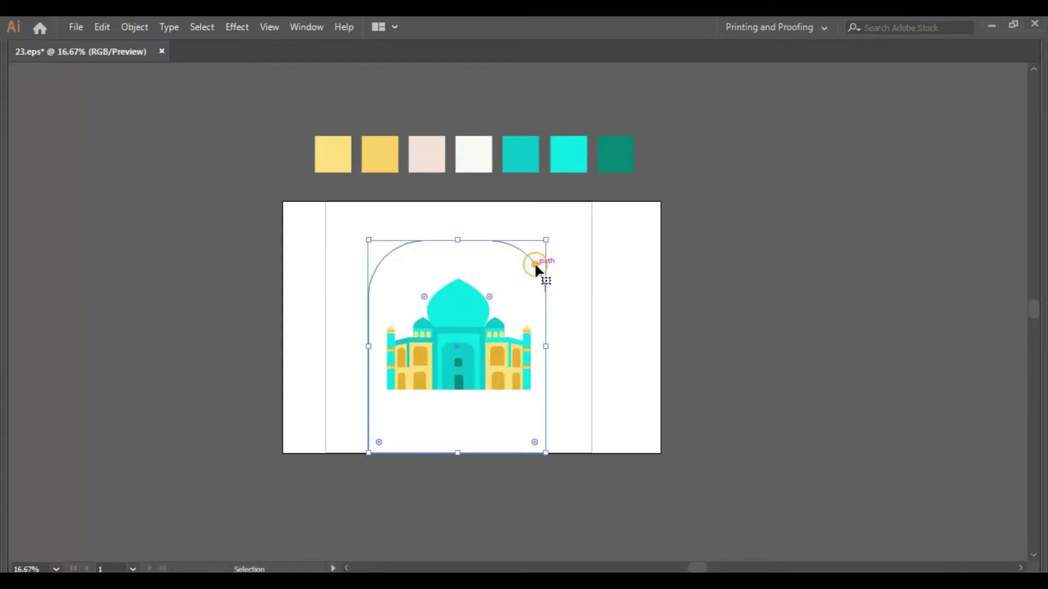
{"action": "left_click", "coordinate": [769, 280]}
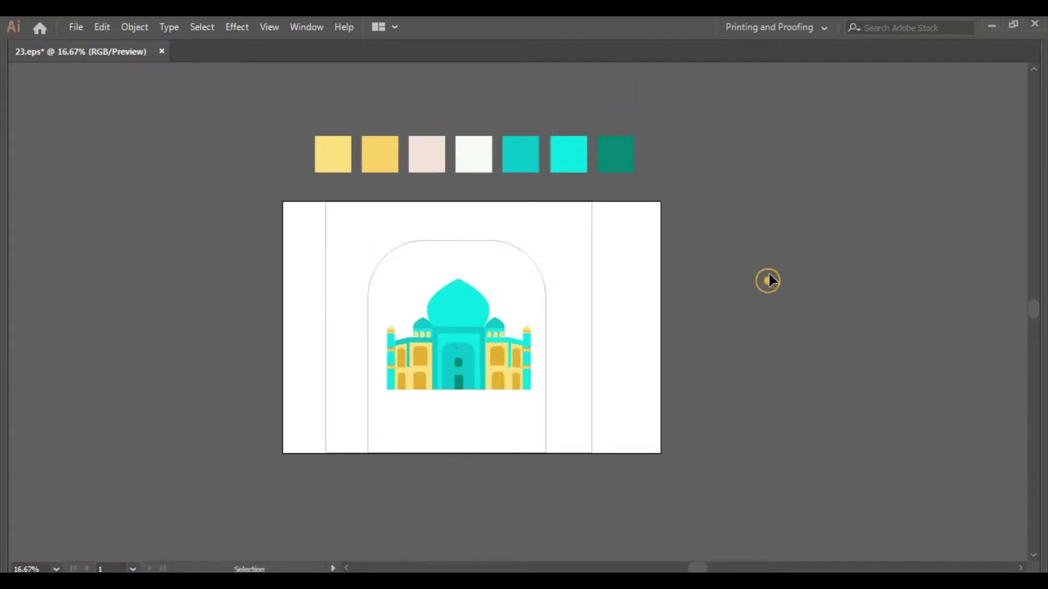
{"action": "key", "text": "ctrl+plus"}
{"action": "key", "text": "ctrl+plus"}
{"action": "key", "text": "ctrl+plus"}
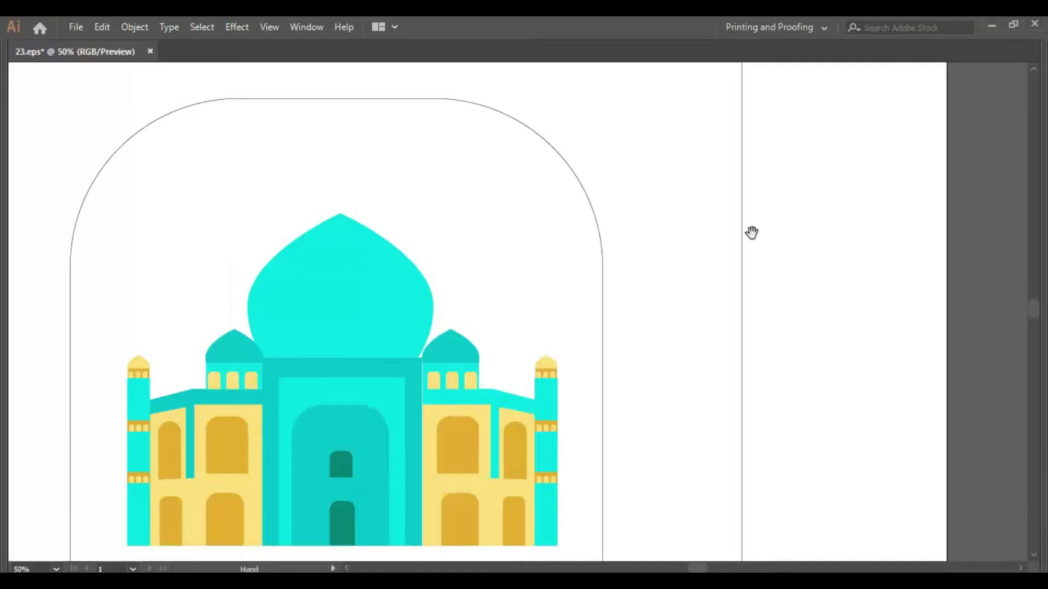
{"action": "scroll", "coordinate": [751, 233], "scroll_direction": "down", "scroll_amount": 1}
{"action": "scroll", "coordinate": [510, 280], "scroll_direction": "left", "scroll_amount": 3}
{"action": "key", "text": "z"}
{"action": "left_click_drag", "start_coordinate": [346, 206], "coordinate": [787, 291]}
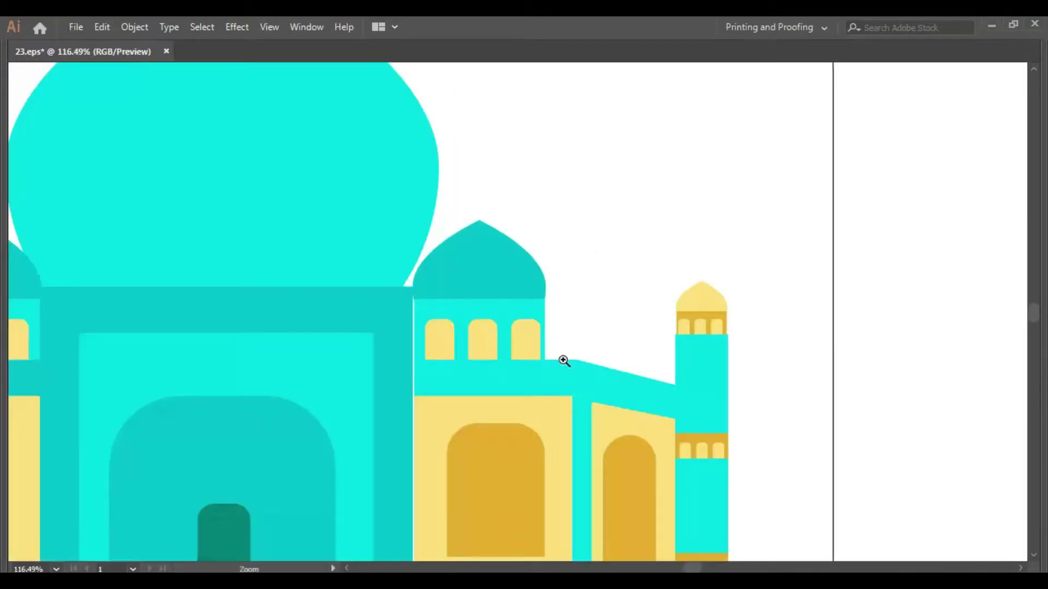
{"action": "left_click_drag", "start_coordinate": [563, 361], "coordinate": [559, 252]}
{"action": "mouse_move", "coordinate": [421, 304]}
{"action": "left_mouse_down"}
{"action": "mouse_move", "coordinate": [428, 229]}
{"action": "mouse_move", "coordinate": [464, 356]}
{"action": "left_mouse_up"}
- Nudge the main dome two steps right, then select the right small dome group
{"action": "key", "text": "a"}
{"action": "left_click_drag", "start_coordinate": [411, 175], "coordinate": [480, 188]}
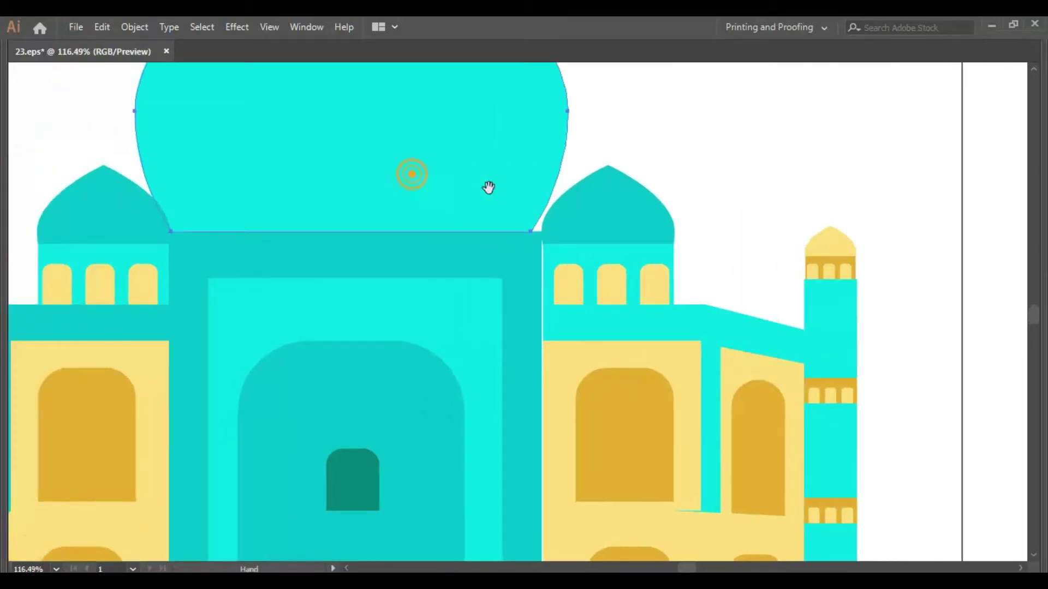
{"action": "left_click", "coordinate": [480, 187]}
{"action": "key", "text": "Right"}
{"action": "key", "text": "Right"}
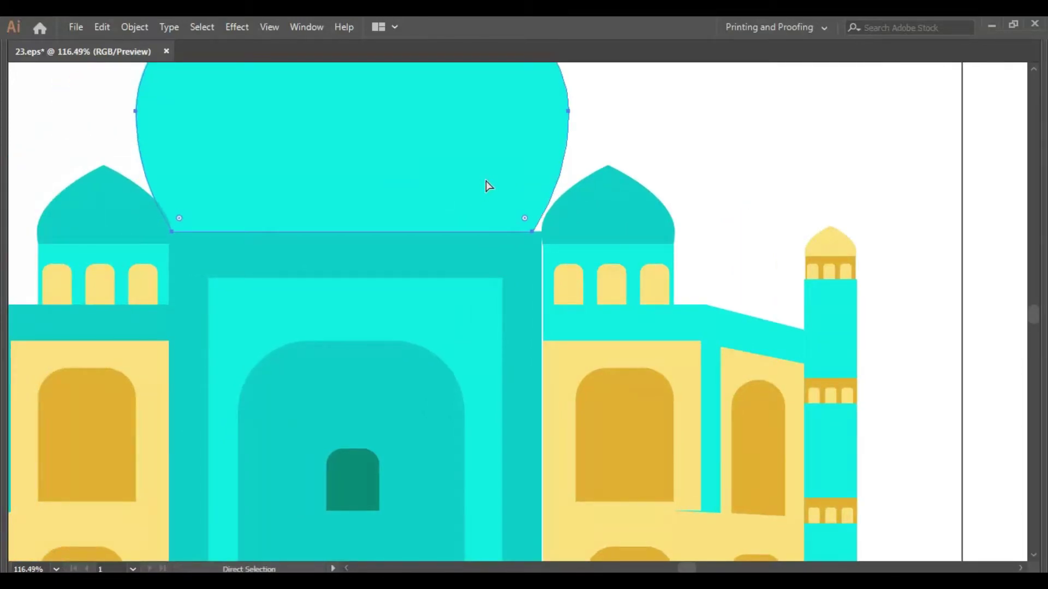
{"action": "key", "text": "Right"}
{"action": "key", "text": "Right"}
{"action": "key", "text": "Right"}
{"action": "key", "text": "Right"}
{"action": "key", "text": "Right"}
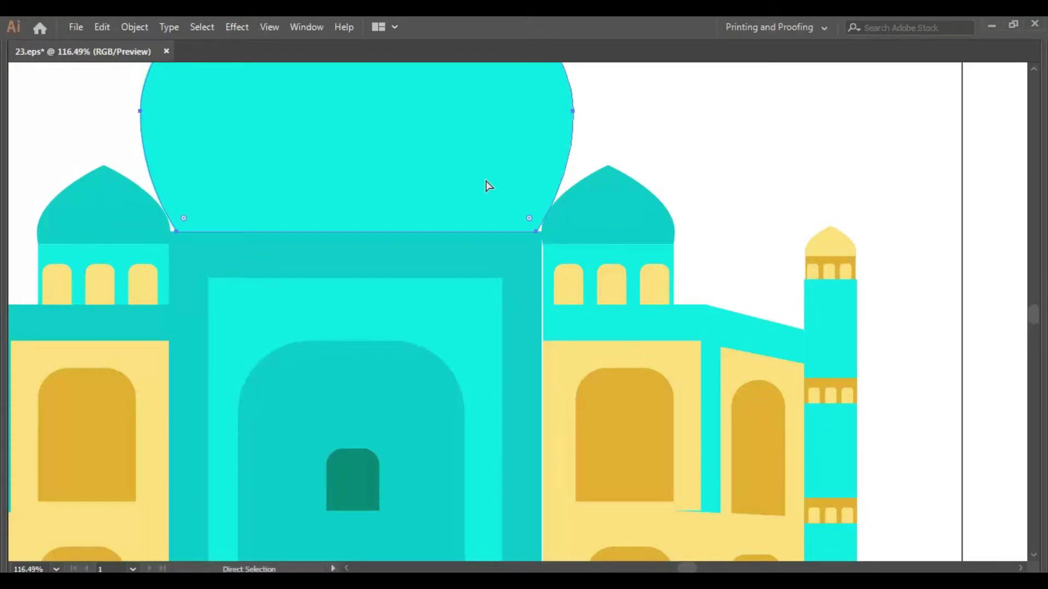
{"action": "key", "text": "v"}
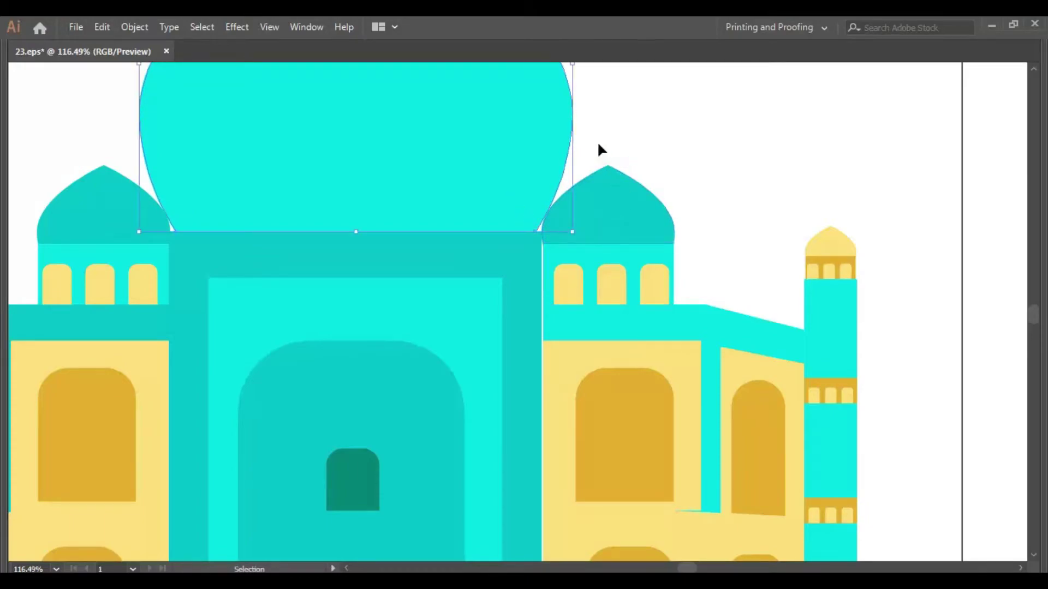
{"action": "left_click_drag", "start_coordinate": [597, 141], "coordinate": [657, 281]}
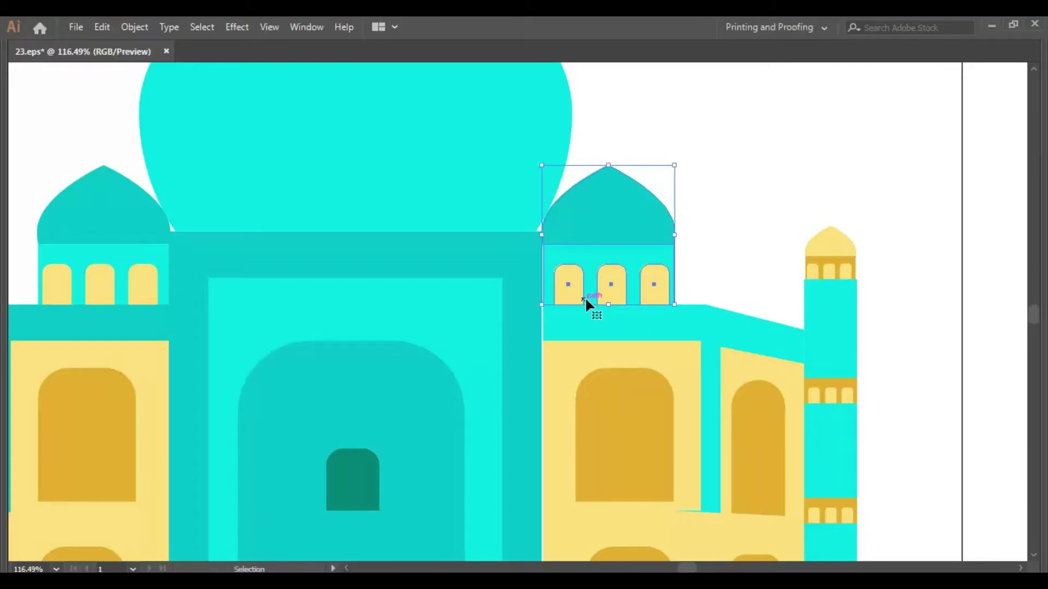
- Nudge the right small dome group into line and zoom out to the whole building
{"action": "key", "text": "Left"}
{"action": "key", "text": "Left"}
{"action": "key", "text": "Left"}
{"action": "key", "text": "Right"}
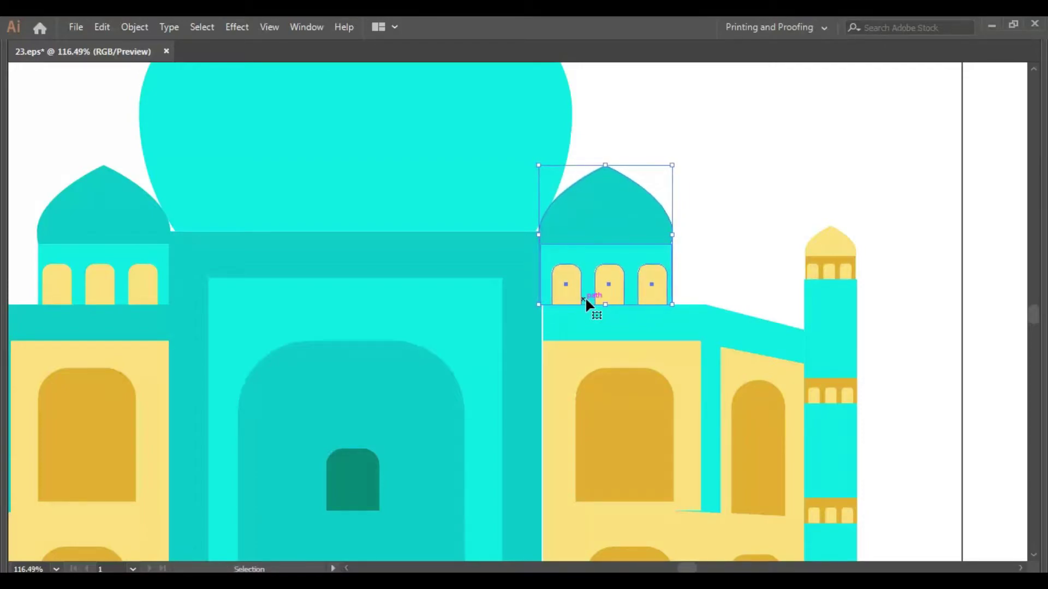
{"action": "key", "text": "Right"}
{"action": "left_click", "coordinate": [655, 319]}
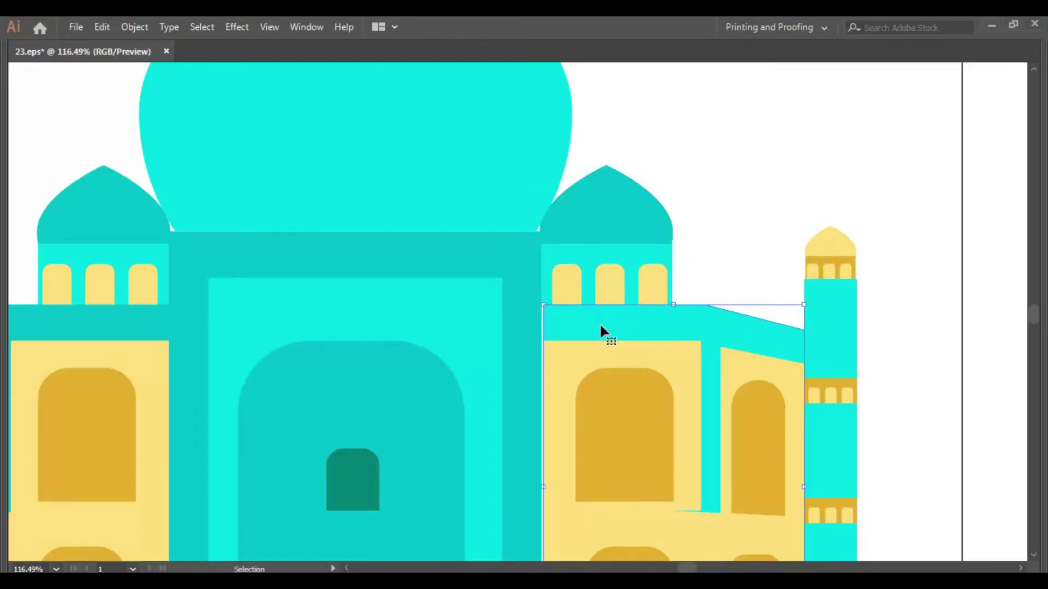
{"action": "left_click_drag", "start_coordinate": [600, 322], "coordinate": [591, 194]}
{"action": "key", "text": "a"}
{"action": "key", "text": "ctrl+minus"}
{"action": "key", "text": "ctrl+minus"}
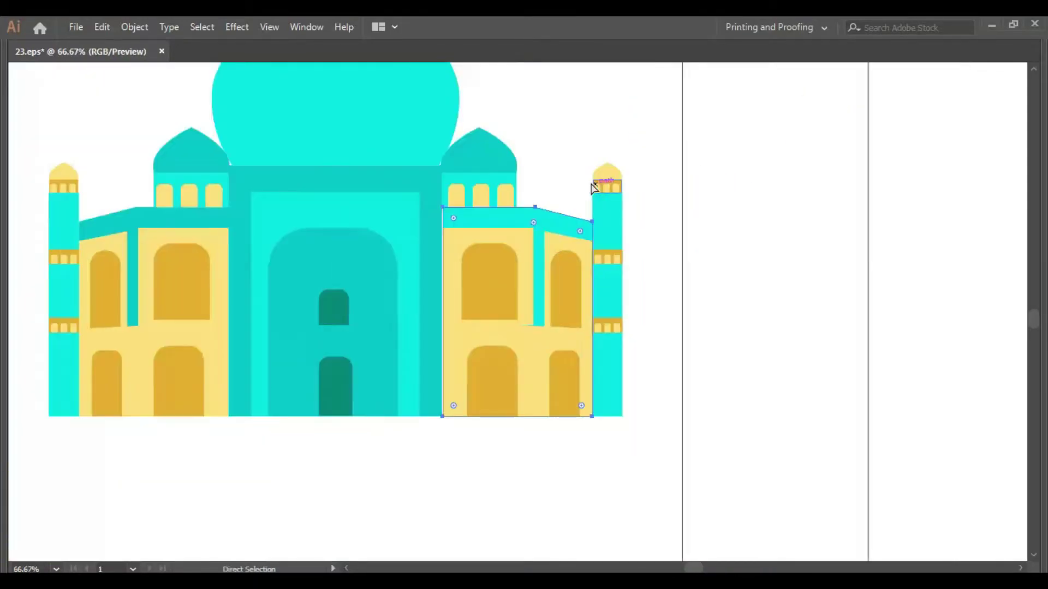
{"action": "key", "text": "v"}
{"action": "key", "text": "ctrl+minus"}
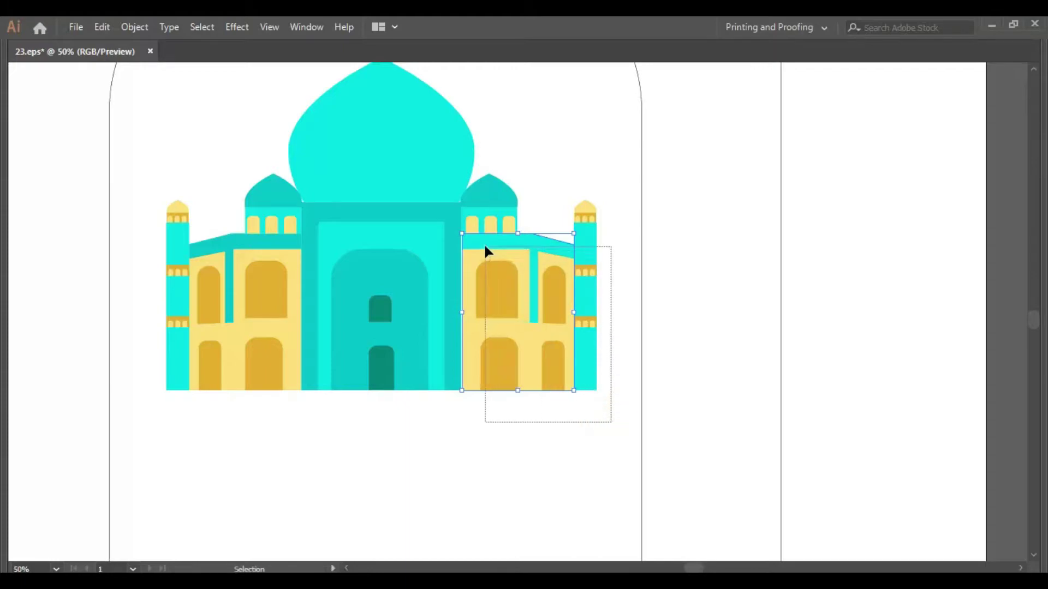
- Nudge the right wing and its minaret two steps left
{"action": "left_click_drag", "start_coordinate": [566, 347], "coordinate": [479, 240]}
{"action": "key", "text": "Left"}
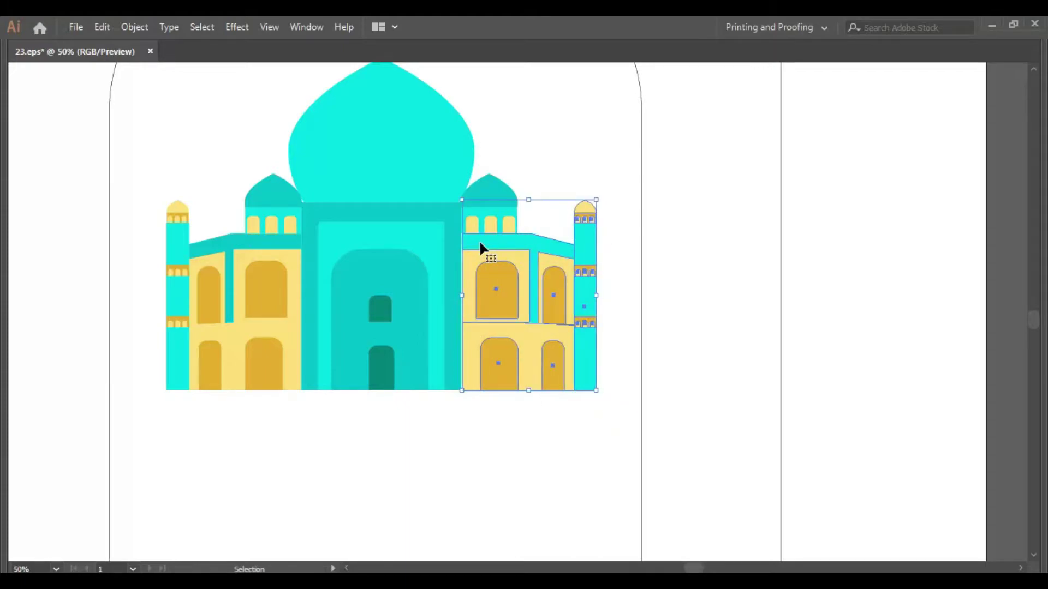
{"action": "key", "text": "Left"}
{"action": "left_click", "coordinate": [558, 145]}
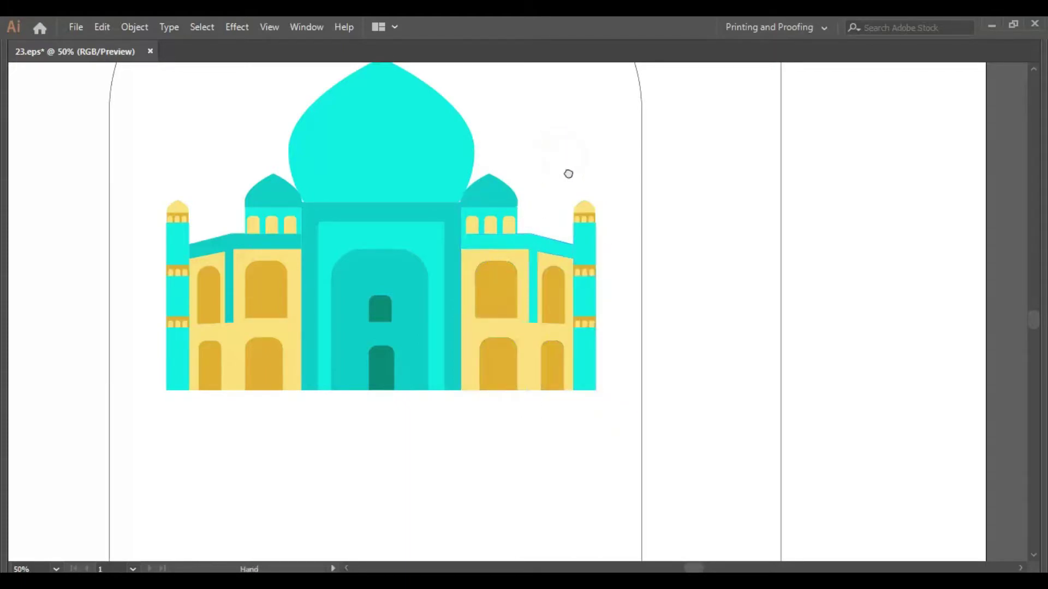
- Stretch the main dome's bottom edge down slightly
{"action": "left_click_drag", "start_coordinate": [557, 158], "coordinate": [639, 231]}
{"action": "left_click", "coordinate": [453, 247]}
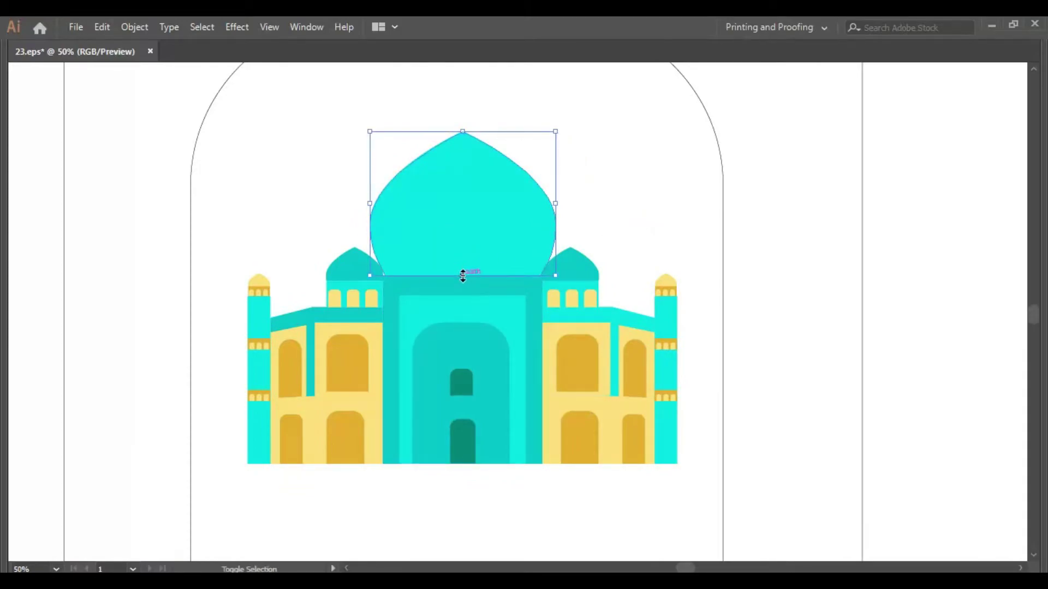
{"action": "left_click_drag", "start_coordinate": [463, 276], "coordinate": [463, 280]}
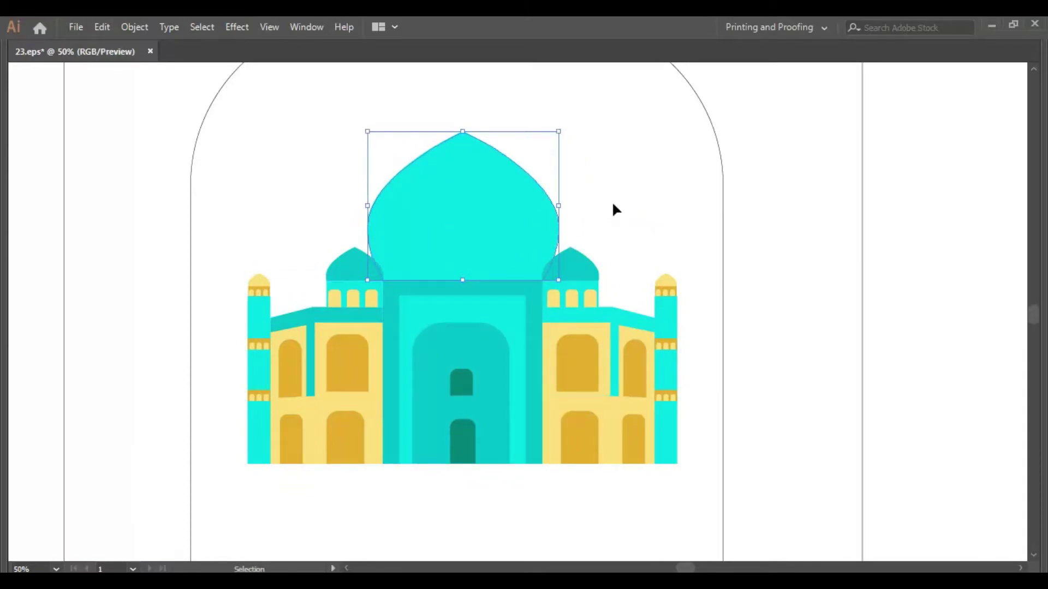
{"action": "left_click", "coordinate": [615, 209]}
{"action": "mouse_move", "coordinate": [613, 207]}
{"action": "left_mouse_down"}
{"action": "mouse_move", "coordinate": [613, 342]}
{"action": "mouse_move", "coordinate": [605, 240]}
{"action": "mouse_move", "coordinate": [589, 210]}
{"action": "mouse_move", "coordinate": [584, 244]}
{"action": "left_mouse_up"}
{"action": "key", "text": "v"}
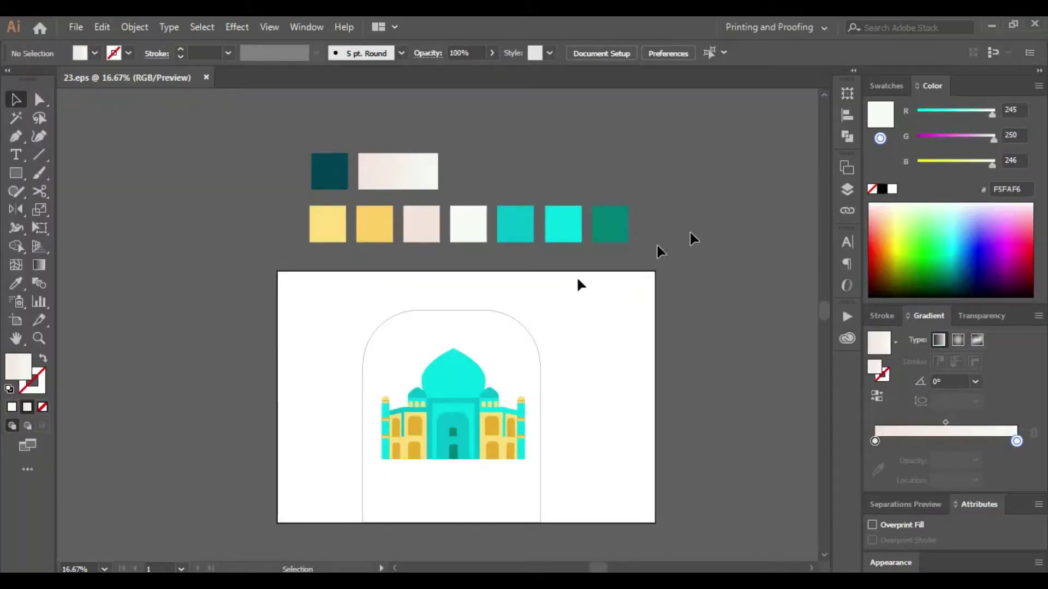
- Fill the arch with the cream gradient swatch and make the gradient radial
{"action": "left_click", "coordinate": [465, 260]}
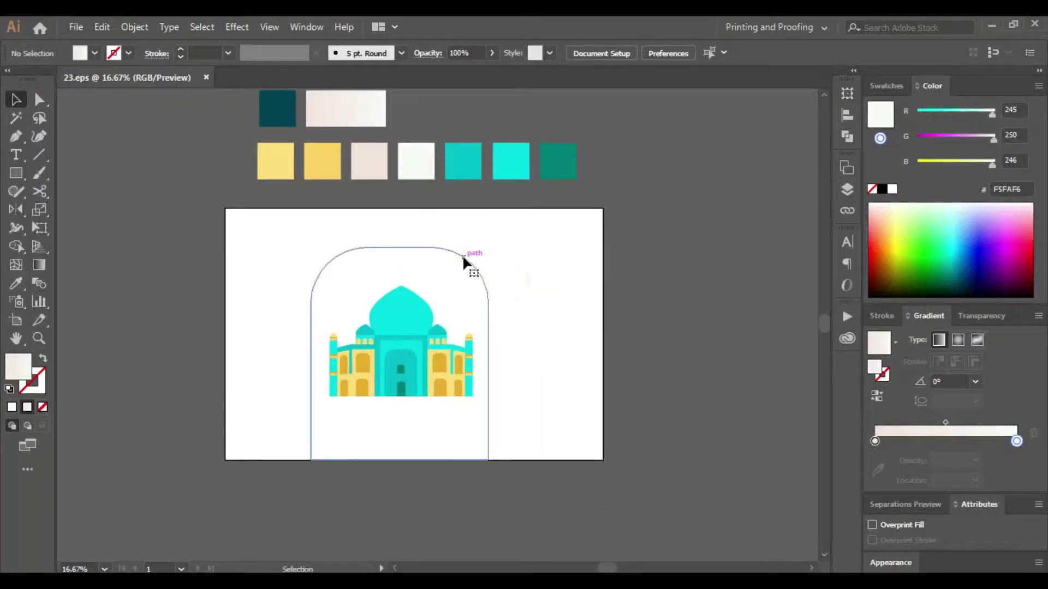
{"action": "key", "text": "i"}
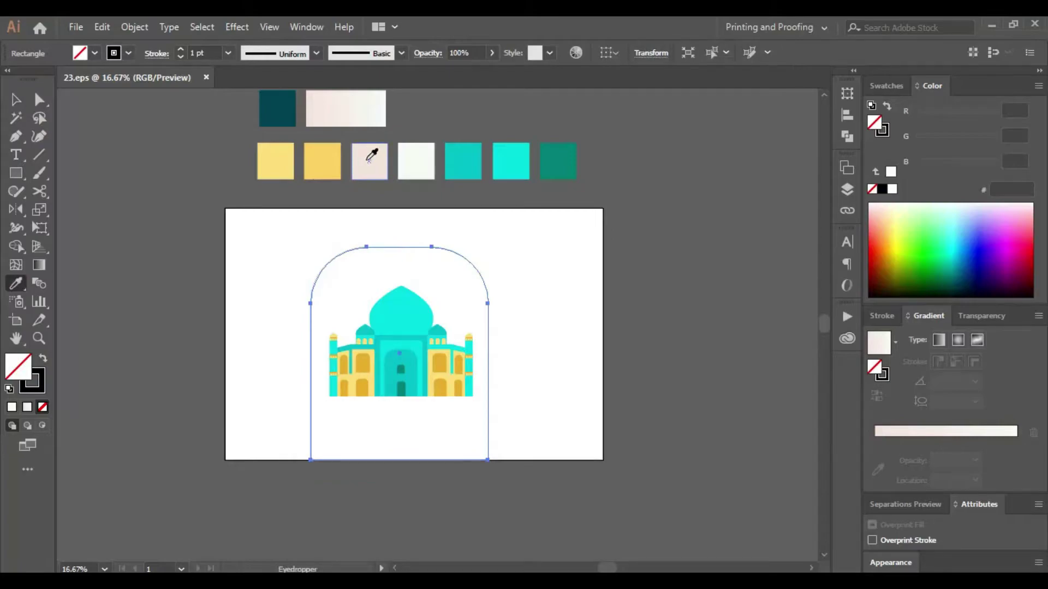
{"action": "left_click", "coordinate": [366, 161]}
{"action": "key", "text": "c"}
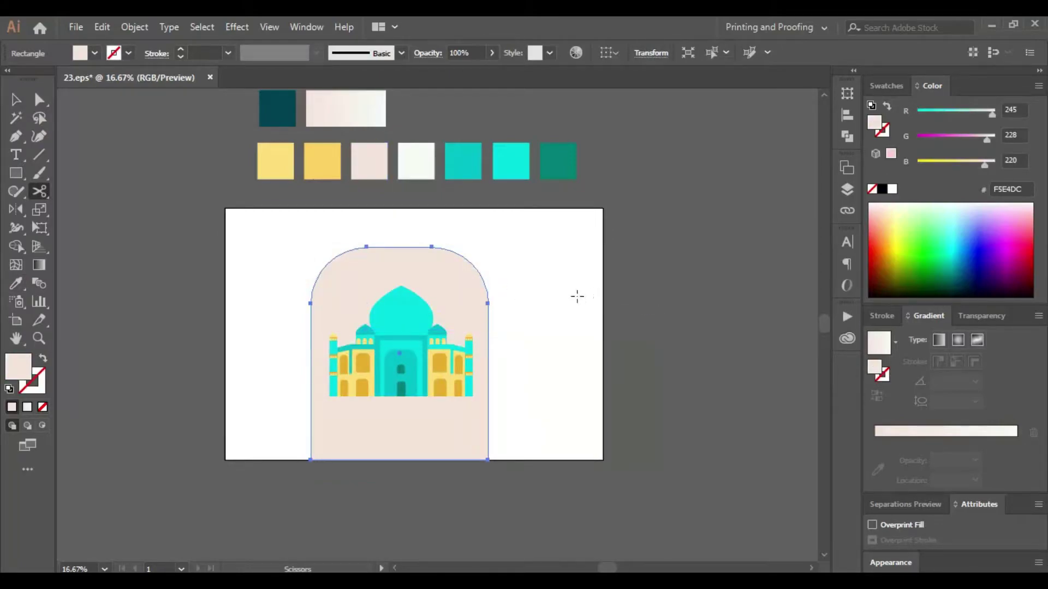
{"action": "scroll", "coordinate": [374, 217], "scroll_direction": "up", "scroll_amount": 2}
{"action": "left_click", "coordinate": [370, 170]}
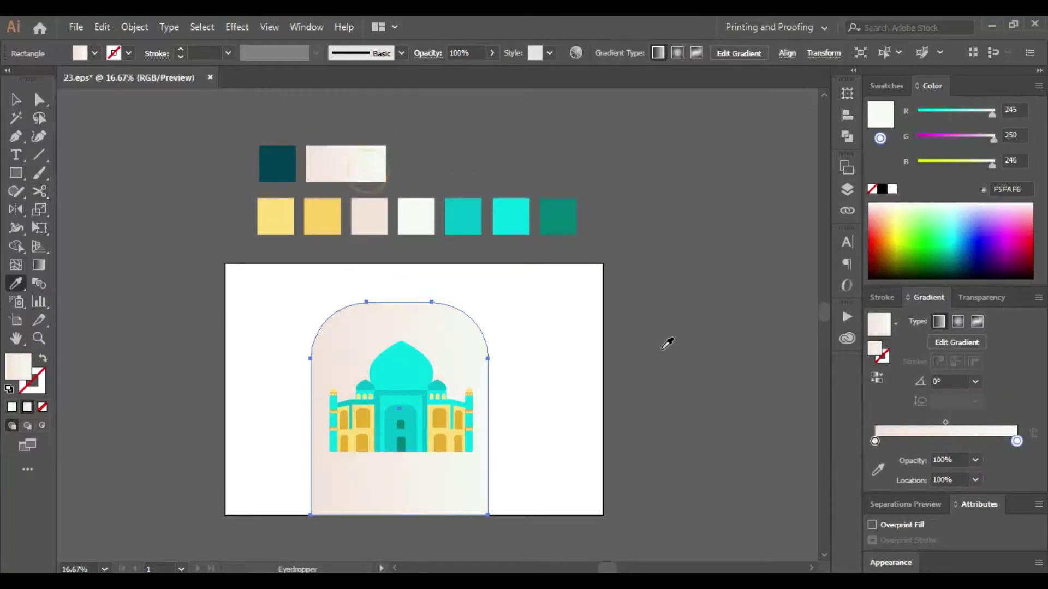
{"action": "key", "text": "v"}
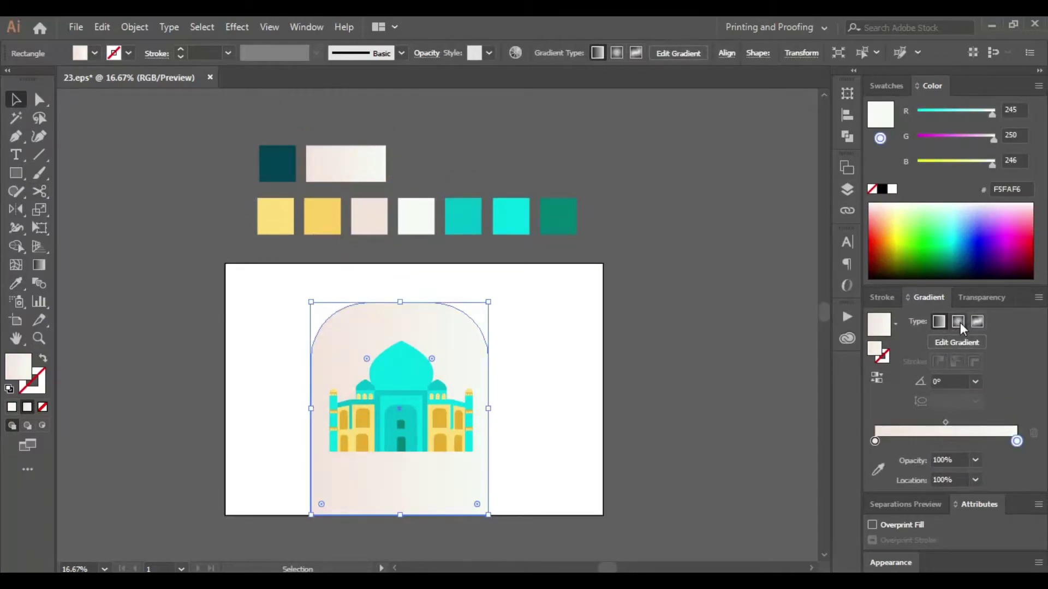
{"action": "left_click", "coordinate": [960, 326]}
- Centre the radial gradient near the arch top and move its start stop to 0%
{"action": "key", "text": "g"}
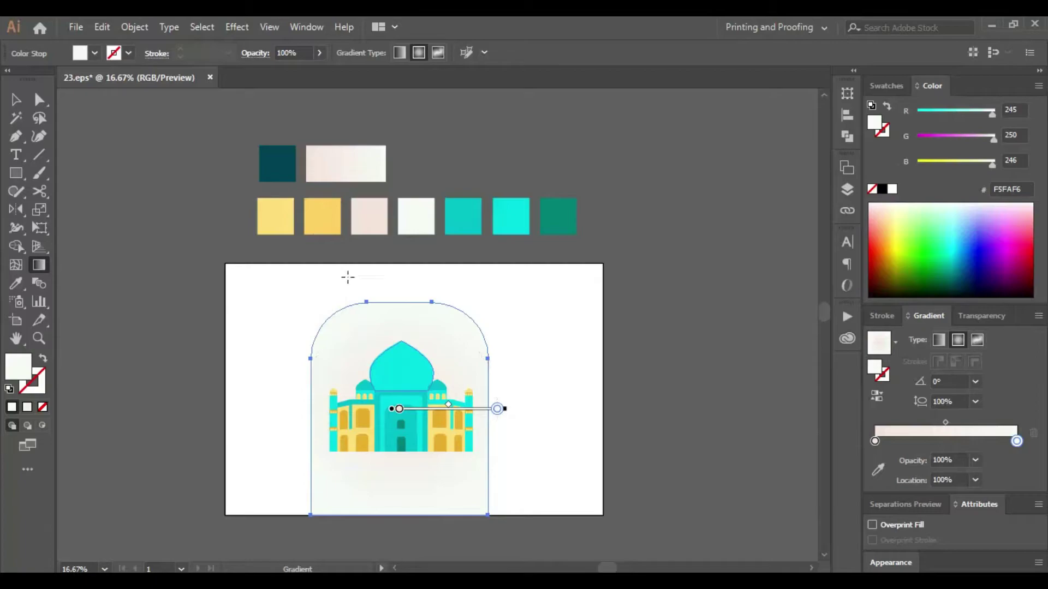
{"action": "left_click_drag", "start_coordinate": [343, 272], "coordinate": [457, 354]}
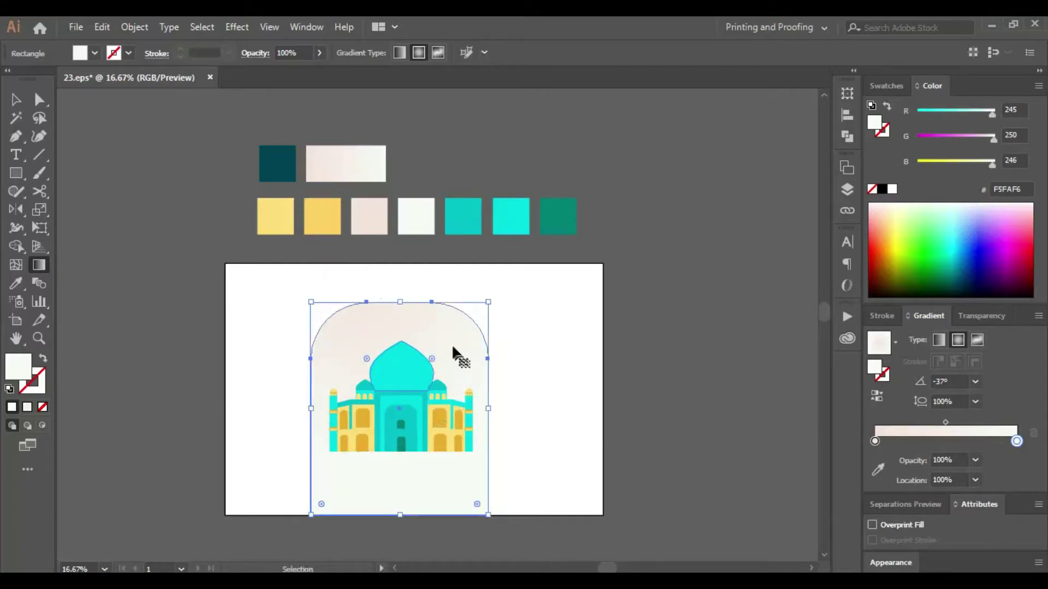
{"action": "left_click_drag", "start_coordinate": [394, 282], "coordinate": [540, 356]}
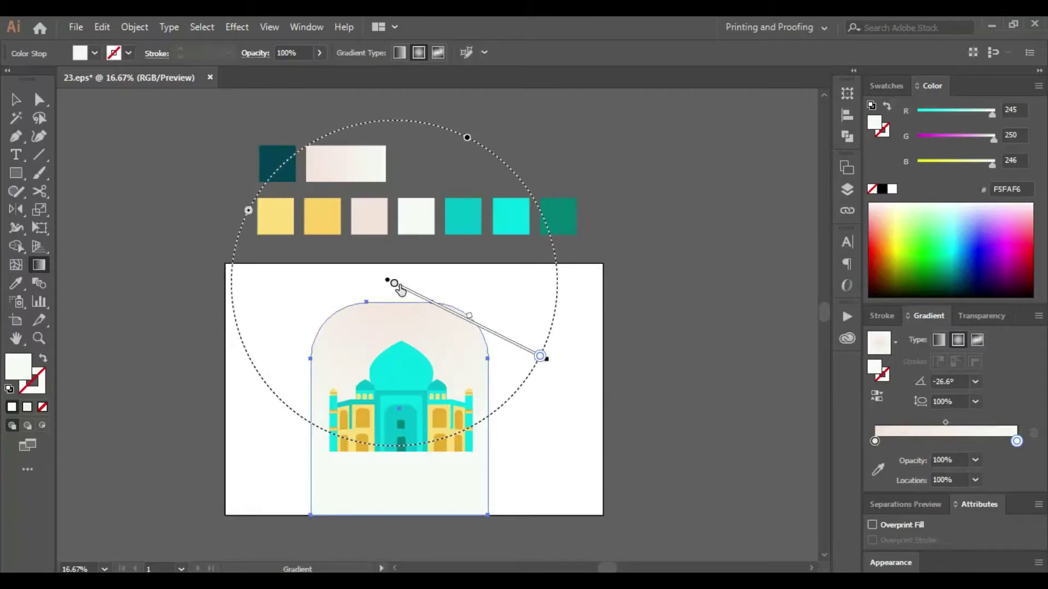
{"action": "left_click_drag", "start_coordinate": [394, 283], "coordinate": [448, 310]}
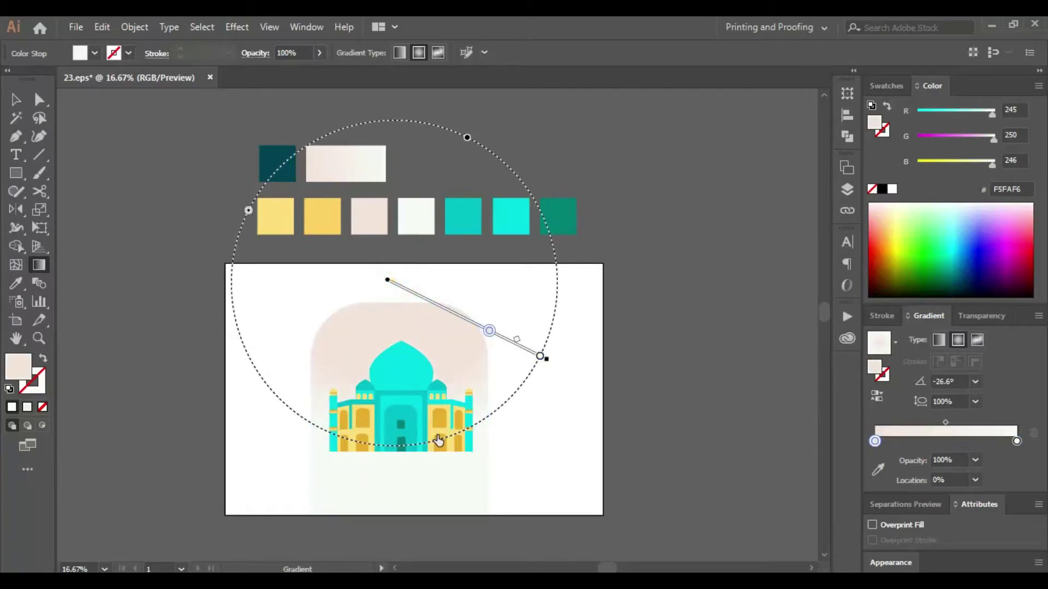
{"action": "key", "text": "v"}
{"action": "left_click", "coordinate": [670, 422]}
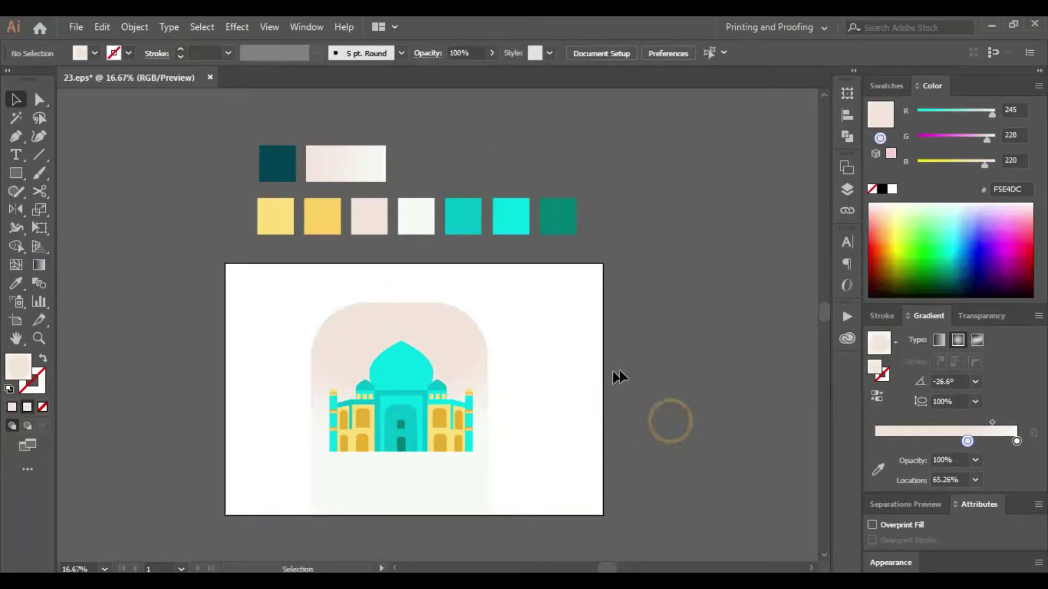
- Fill the background rectangle dark teal and send it behind the arch
{"action": "left_click", "coordinate": [596, 391]}
{"action": "key", "text": "i"}
{"action": "left_click", "coordinate": [282, 169]}
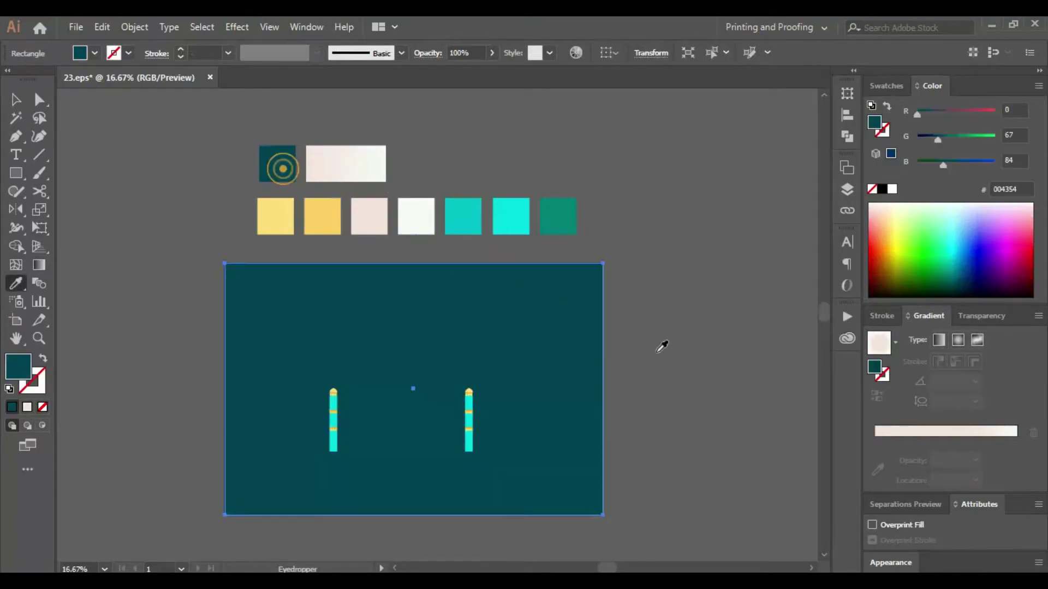
{"action": "key", "text": "ctrl+shift+bracketleft"}
{"action": "key", "text": "v"}
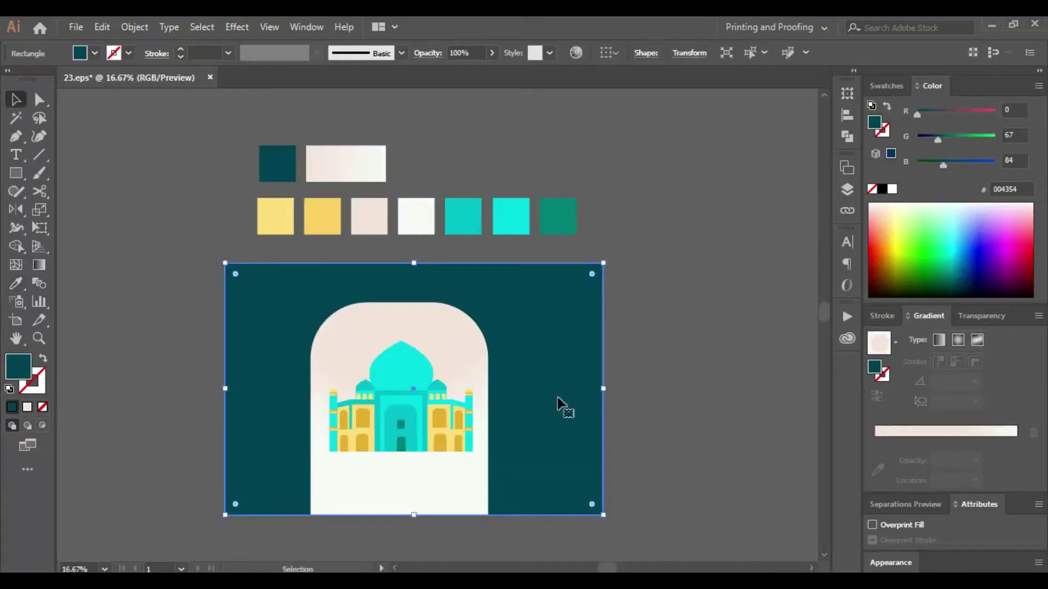
{"action": "left_click", "coordinate": [694, 374]}
- Round the arch's top corners into a full semicircle using the corner widget
{"action": "scroll", "coordinate": [545, 382], "scroll_direction": "left", "scroll_amount": 3}
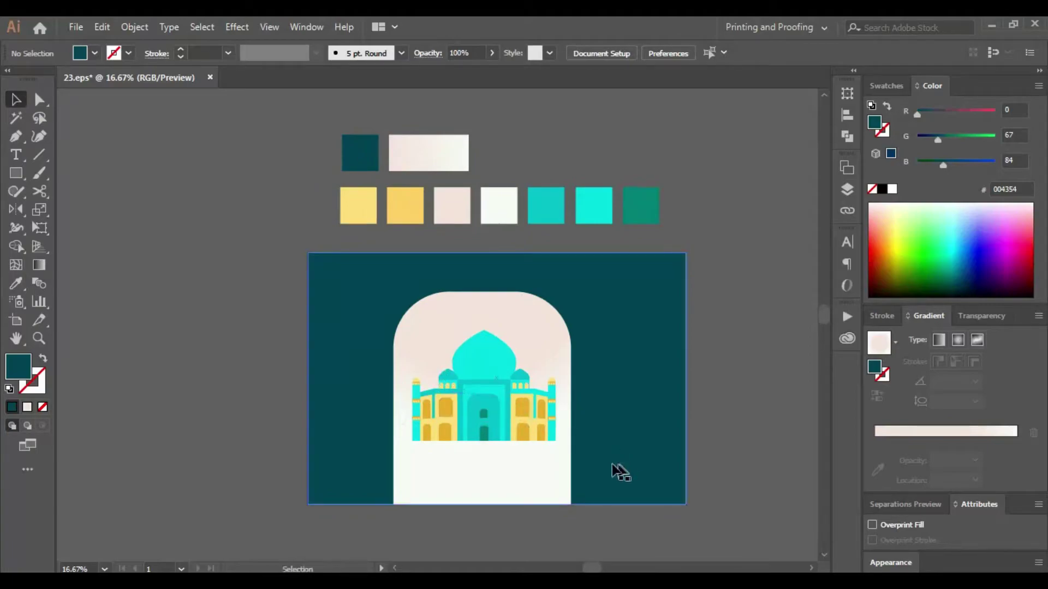
{"action": "key", "text": "z"}
{"action": "left_click_drag", "start_coordinate": [241, 240], "coordinate": [621, 468]}
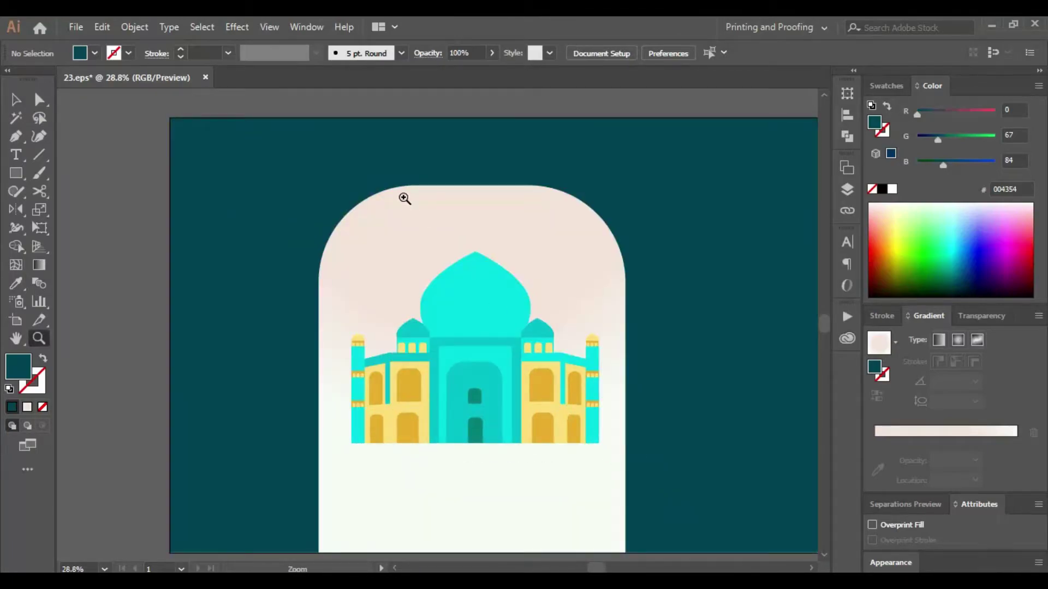
{"action": "left_click", "coordinate": [412, 192]}
{"action": "left_click", "coordinate": [416, 186]}
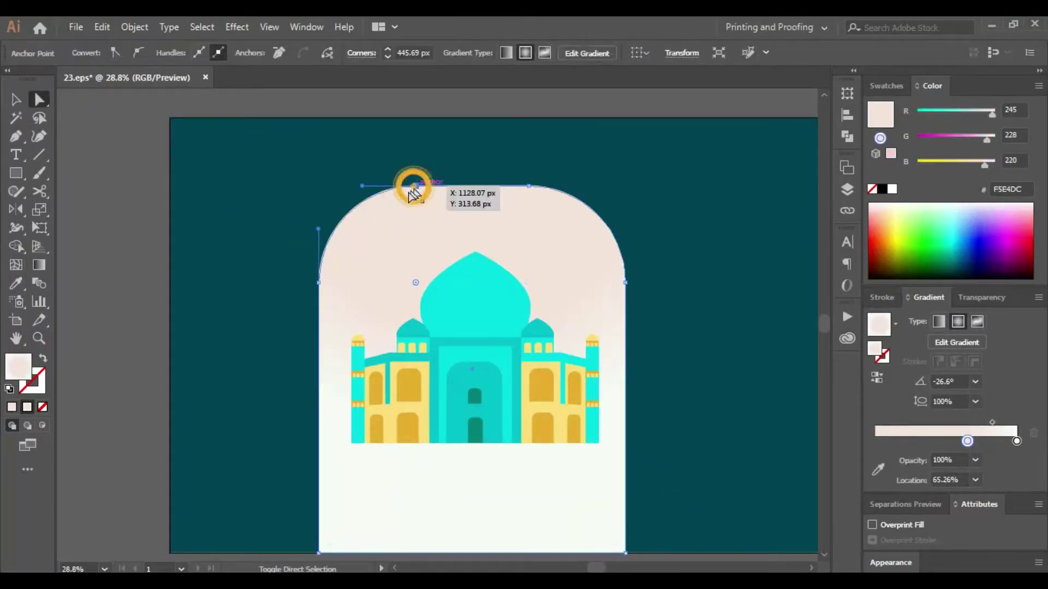
{"action": "left_click", "coordinate": [318, 282]}
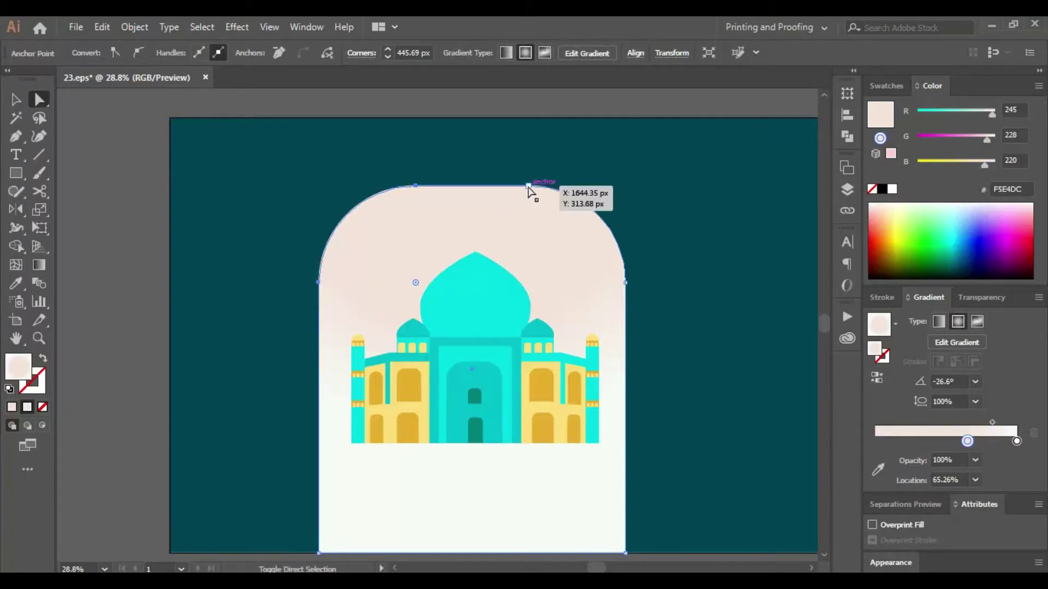
{"action": "left_click", "coordinate": [528, 186], "text": "shift"}
{"action": "left_click", "coordinate": [625, 281], "text": "shift"}
{"action": "left_click_drag", "start_coordinate": [626, 281], "coordinate": [302, 393]}
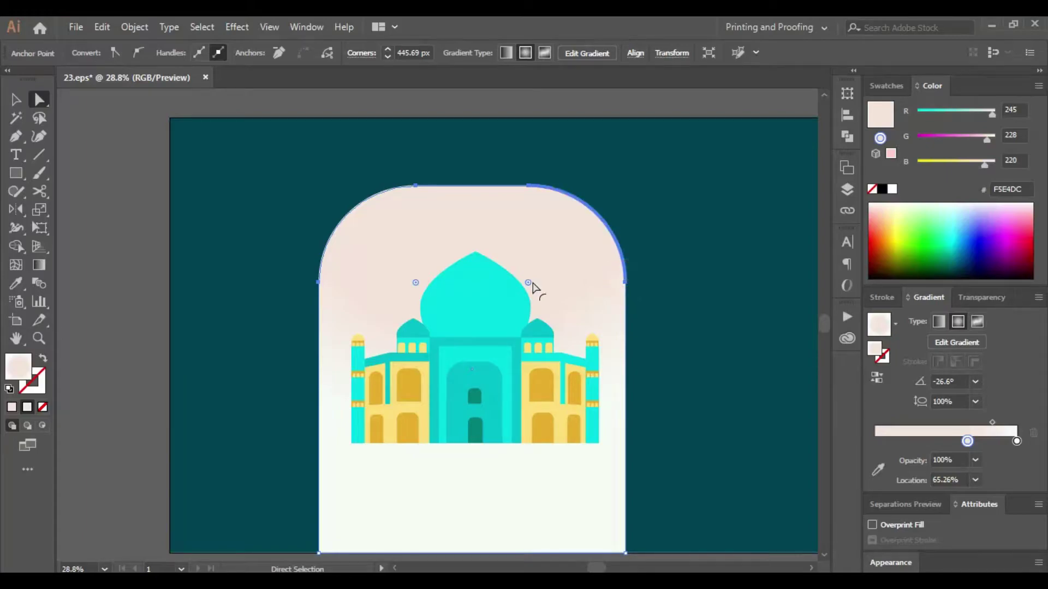
{"action": "left_click", "coordinate": [117, 298]}
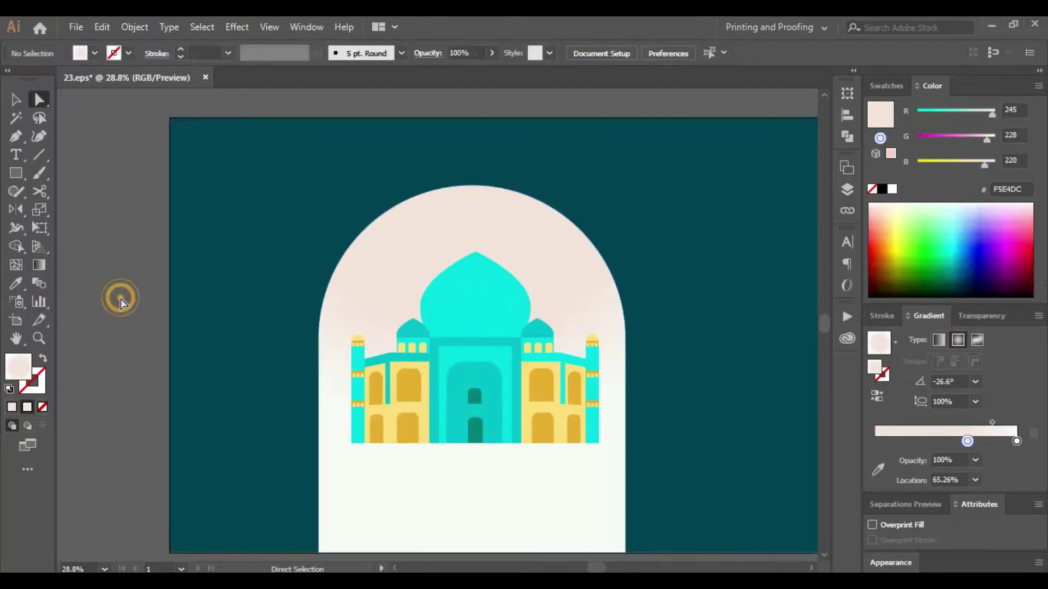
{"action": "key", "text": "ctrl+minus"}
{"action": "key", "text": "ctrl+minus"}
{"action": "key", "text": "ctrl+minus"}
{"action": "key", "text": "ctrl+minus"}
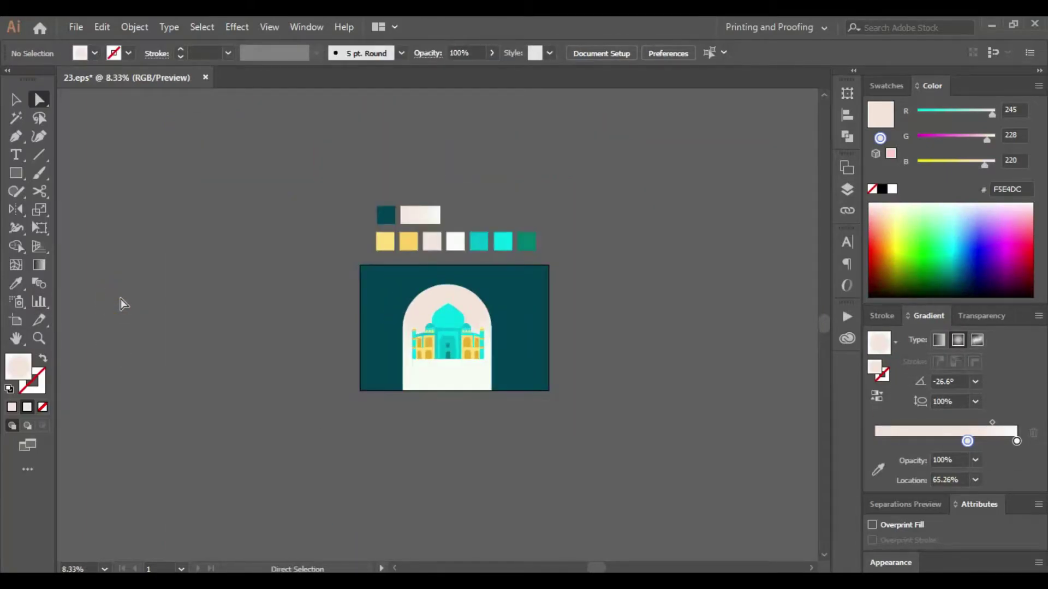
- Centre the Taj Mahal artwork on the teal background rectangle with Align
{"action": "key", "text": "v"}
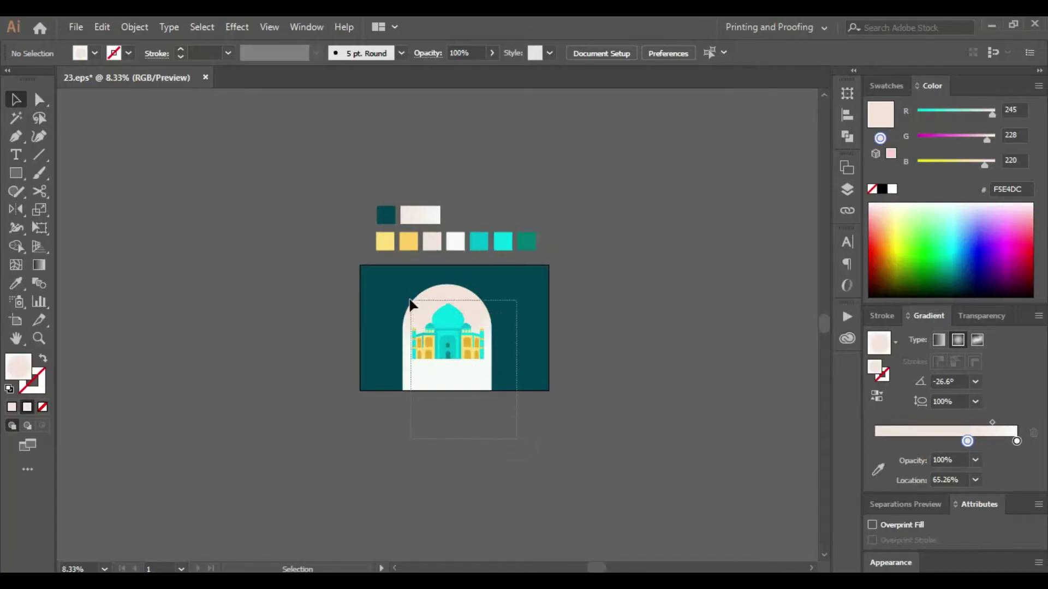
{"action": "left_click_drag", "start_coordinate": [482, 377], "coordinate": [494, 314]}
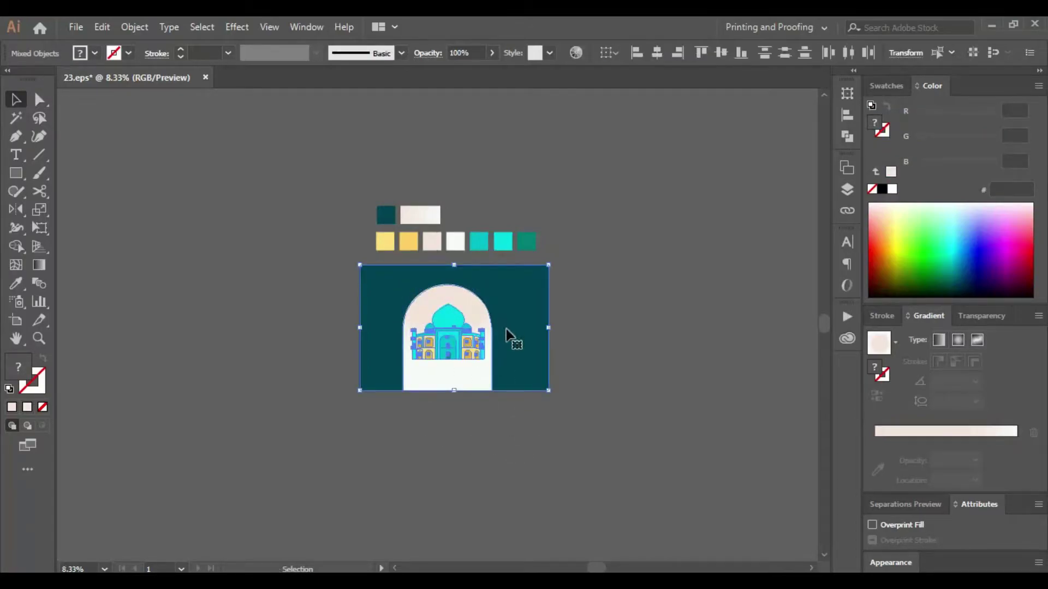
{"action": "left_click", "coordinate": [509, 333]}
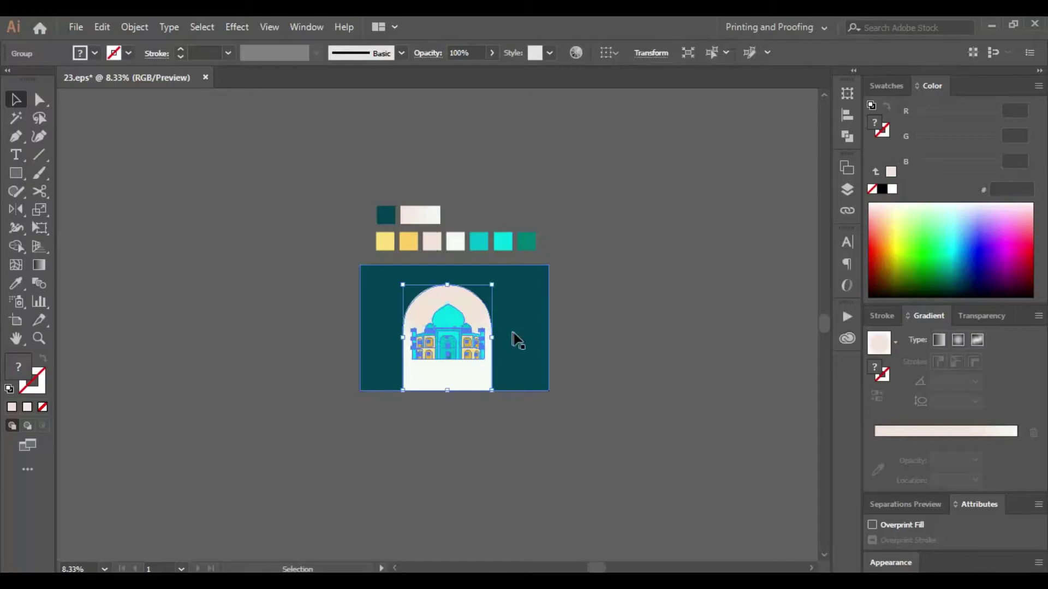
{"action": "left_click", "coordinate": [519, 340]}
{"action": "double_click", "coordinate": [684, 322]}
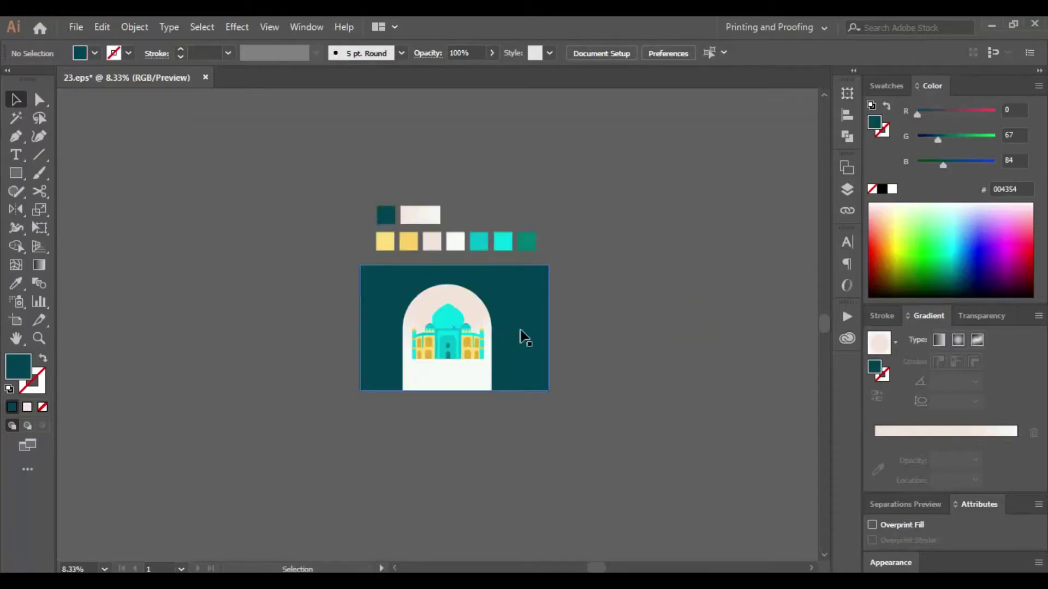
{"action": "left_click", "coordinate": [521, 330]}
{"action": "left_click", "coordinate": [456, 355], "text": "shift"}
{"action": "left_click", "coordinate": [514, 342]}
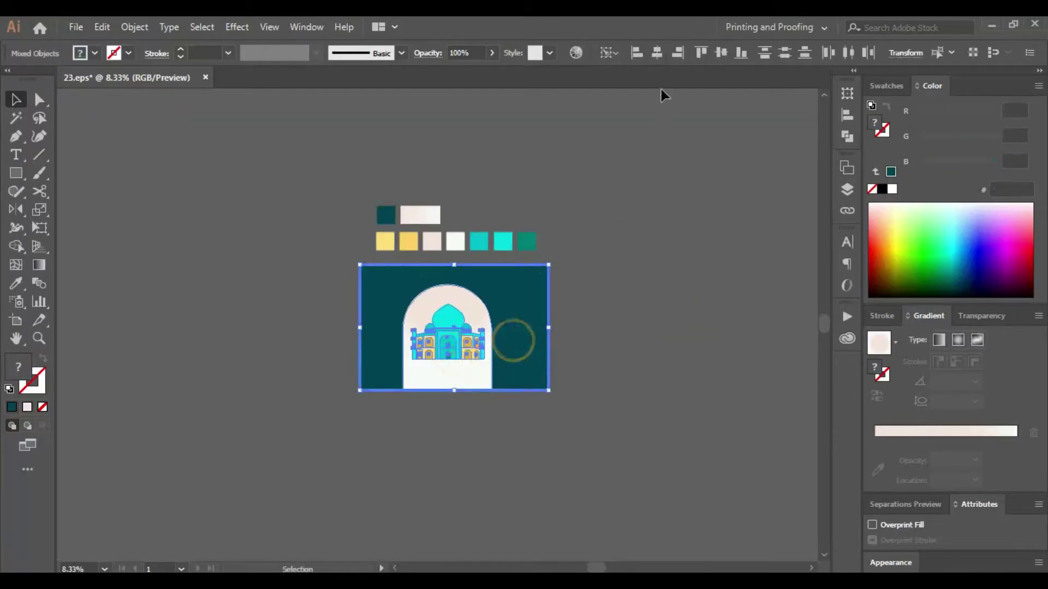
{"action": "left_click", "coordinate": [658, 64]}
{"action": "left_click", "coordinate": [678, 304]}
{"action": "left_click", "coordinate": [435, 327]}
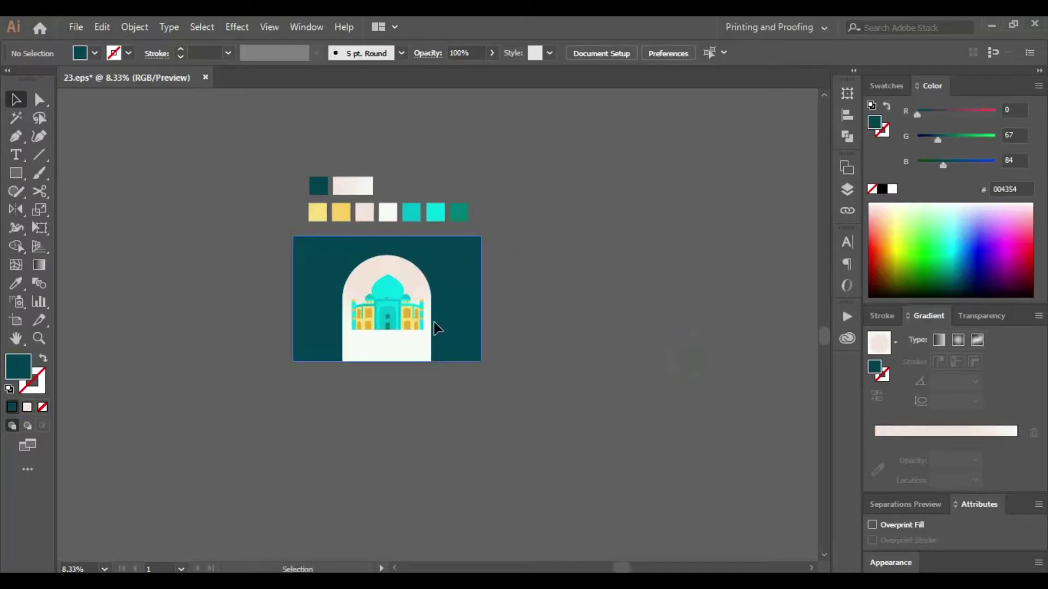
- Ungroup the Taj Mahal artwork and zoom in to 16.67%
{"action": "right_click", "coordinate": [409, 327]}
{"action": "left_click", "coordinate": [456, 184]}
{"action": "left_click", "coordinate": [644, 261]}
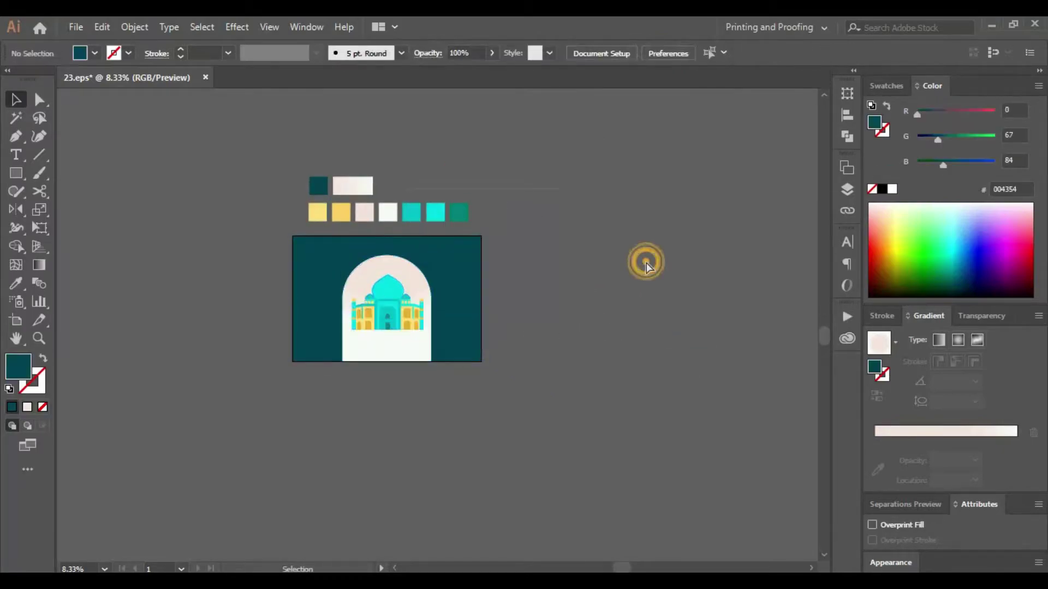
{"action": "key", "text": "ctrl+plus"}
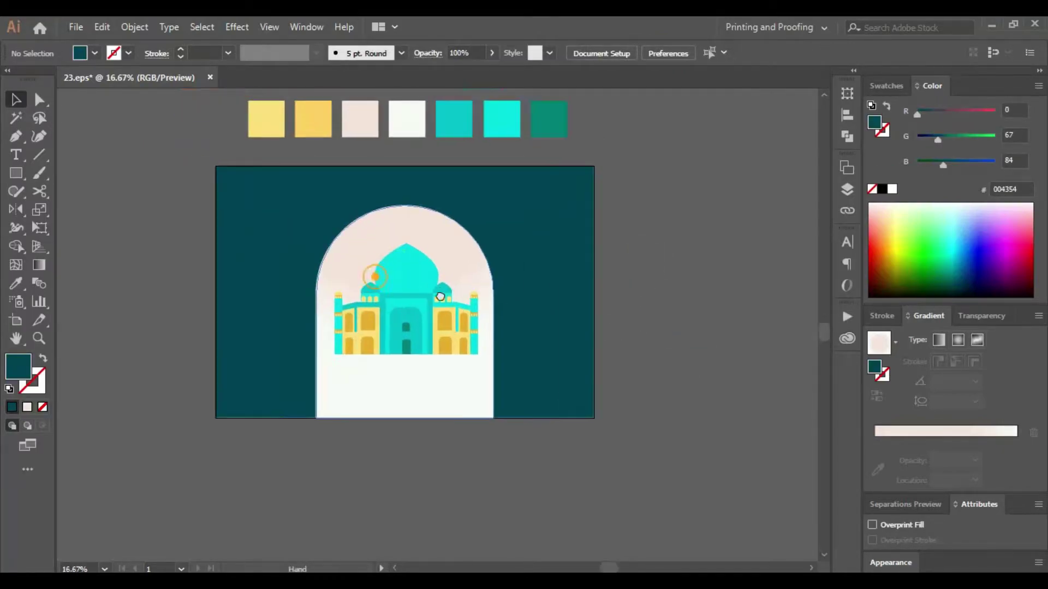
{"action": "left_click", "coordinate": [435, 340]}
{"action": "left_click", "coordinate": [460, 479]}
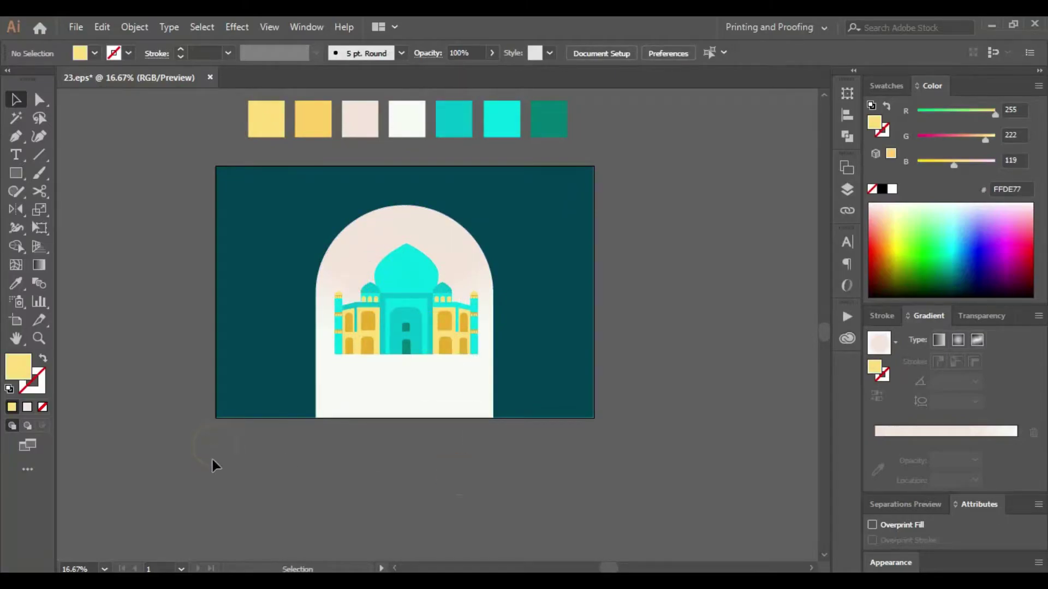
- Pan to bring the teal and gradient swatches above the artboard into view
{"action": "left_click_drag", "start_coordinate": [167, 442], "coordinate": [216, 468]}
{"action": "left_click_drag", "start_coordinate": [519, 270], "coordinate": [469, 317]}
{"action": "left_click_drag", "start_coordinate": [637, 302], "coordinate": [643, 286]}
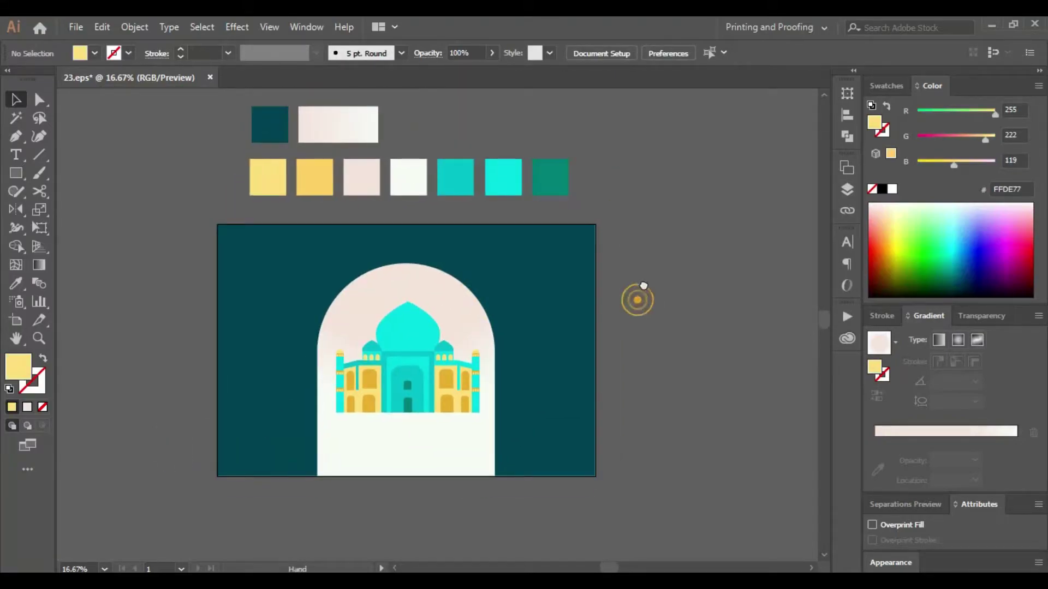
{"action": "left_click_drag", "start_coordinate": [631, 227], "coordinate": [633, 243]}
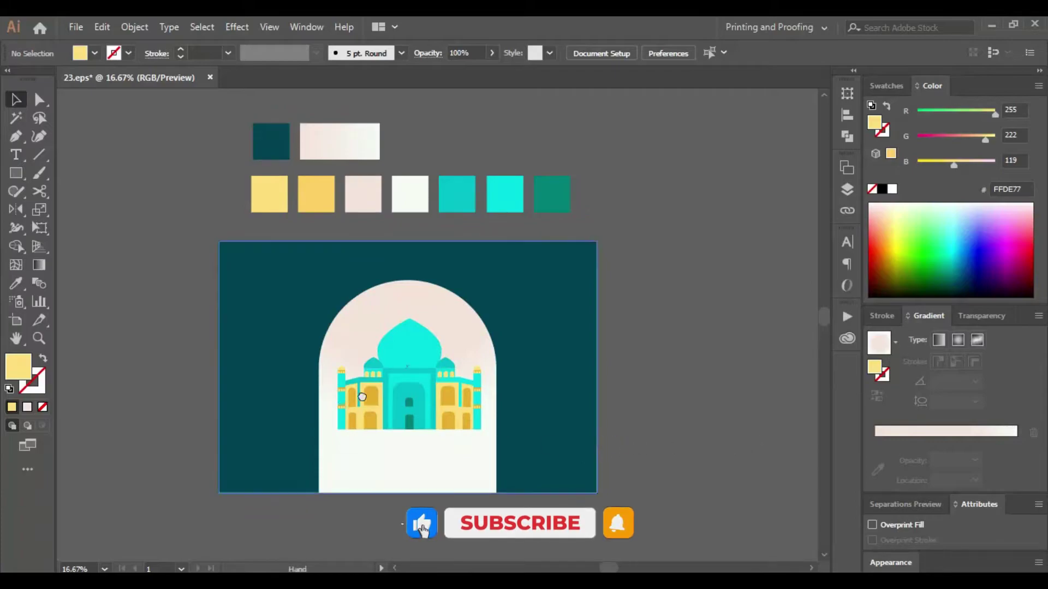
{"action": "left_click_drag", "start_coordinate": [362, 396], "coordinate": [400, 379]}
{"action": "key", "text": "a"}
{"action": "left_click", "coordinate": [718, 267]}
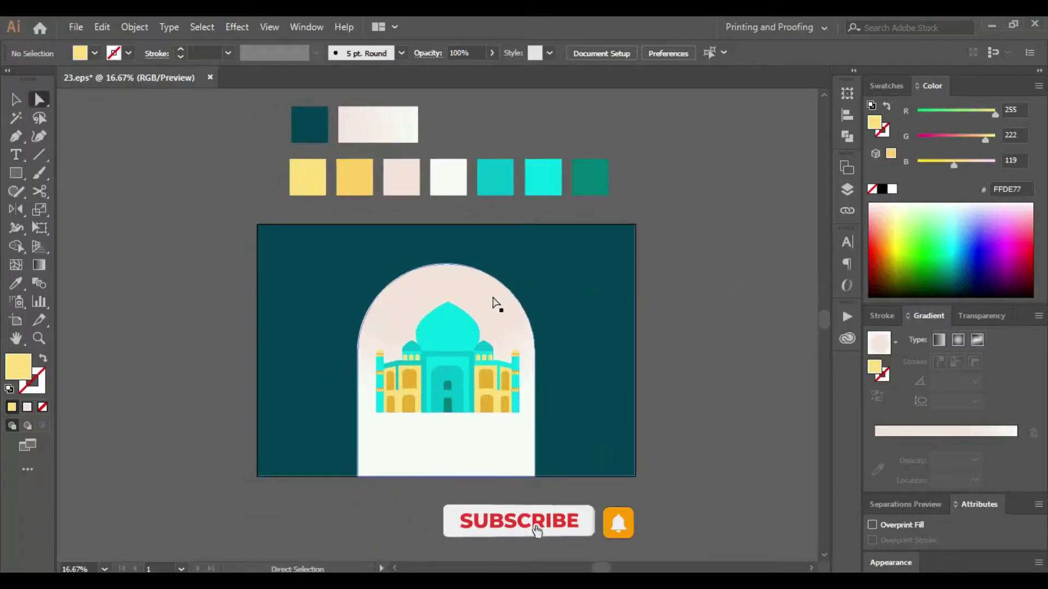
{"action": "left_click", "coordinate": [497, 304]}
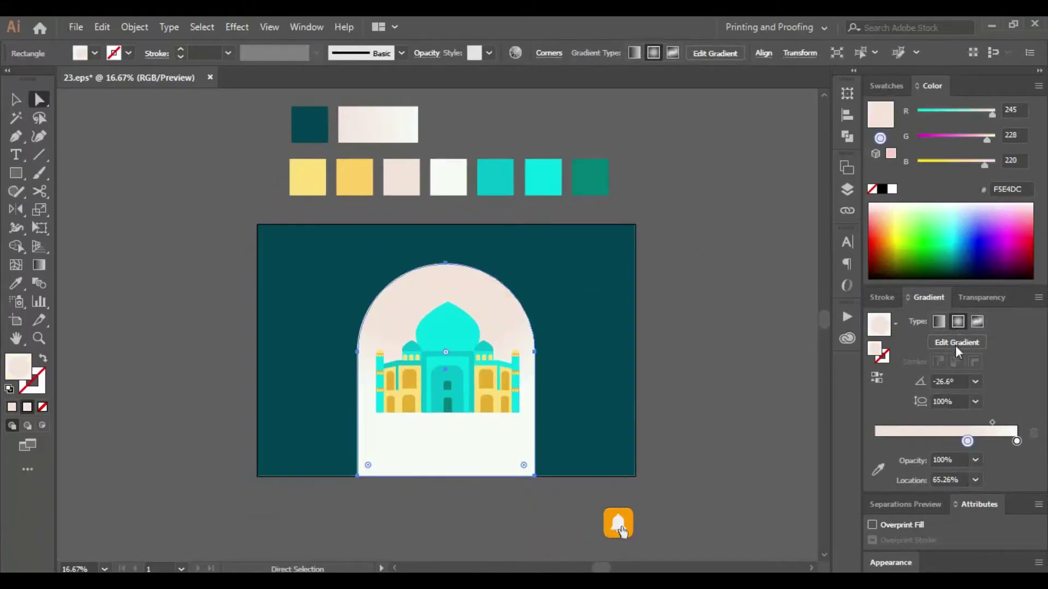
{"action": "left_click", "coordinate": [780, 463]}
{"action": "key", "text": "g"}
{"action": "left_click", "coordinate": [495, 328]}
{"action": "left_click", "coordinate": [587, 317]}
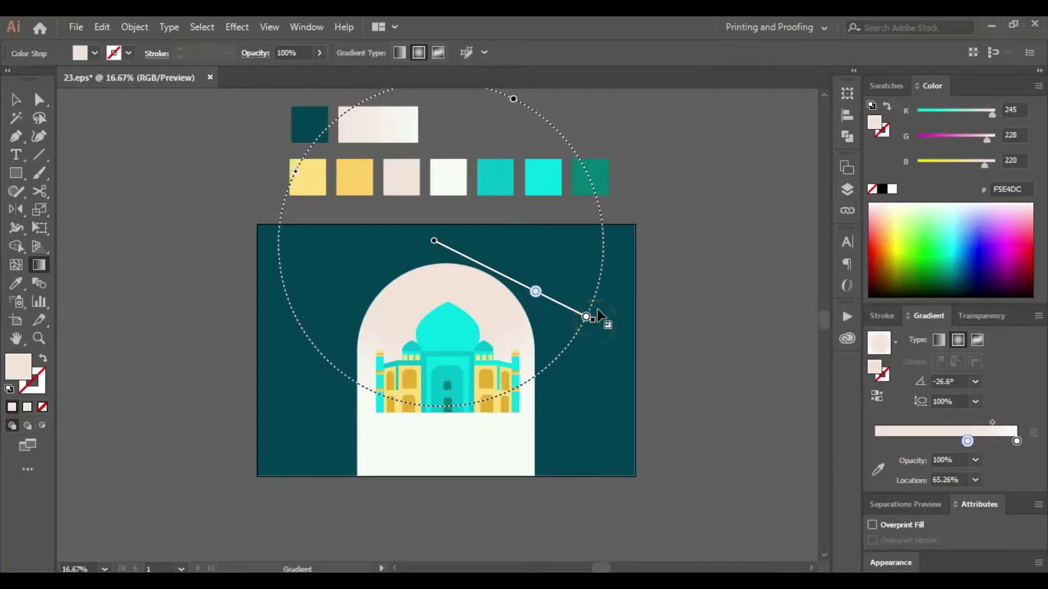
{"action": "mouse_move", "coordinate": [586, 317]}
{"action": "left_mouse_down"}
{"action": "mouse_move", "coordinate": [627, 338]}
{"action": "mouse_move", "coordinate": [588, 313]}
{"action": "left_mouse_up"}
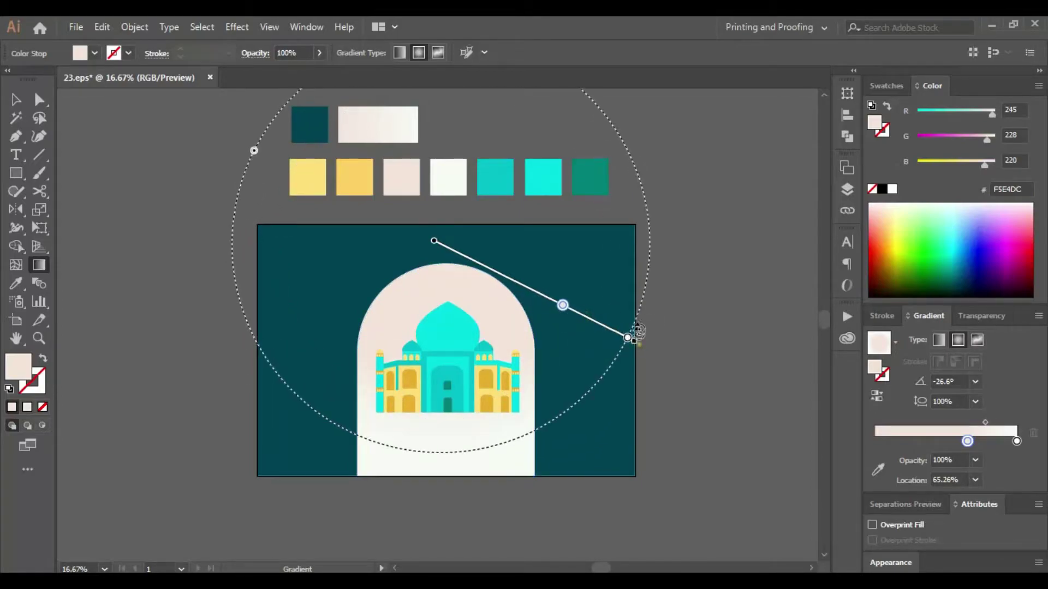
{"action": "left_click_drag", "start_coordinate": [638, 344], "coordinate": [648, 244]}
{"action": "key", "text": "v"}
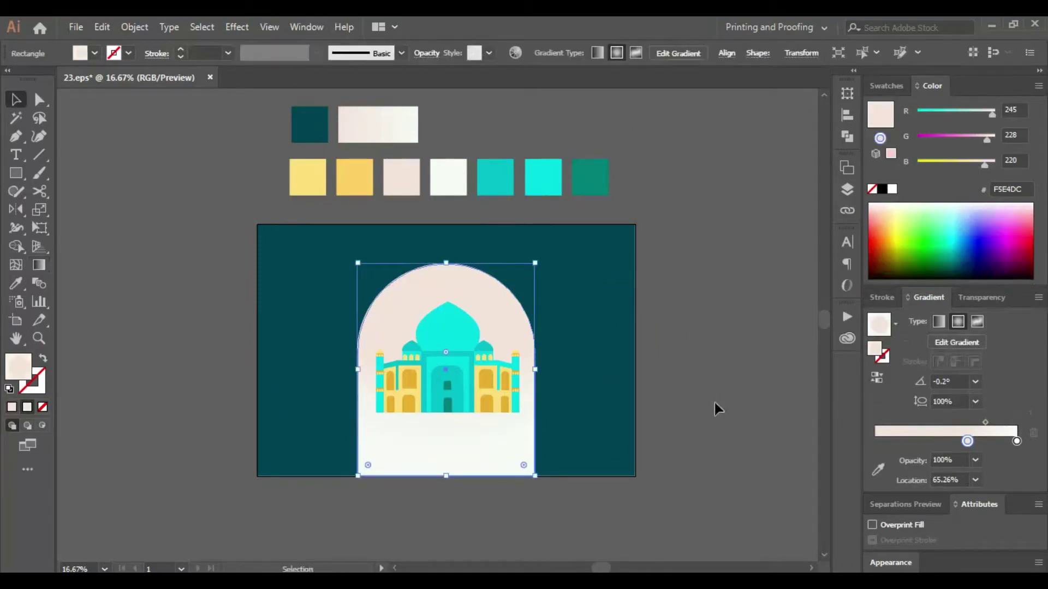
{"action": "key", "text": "g"}
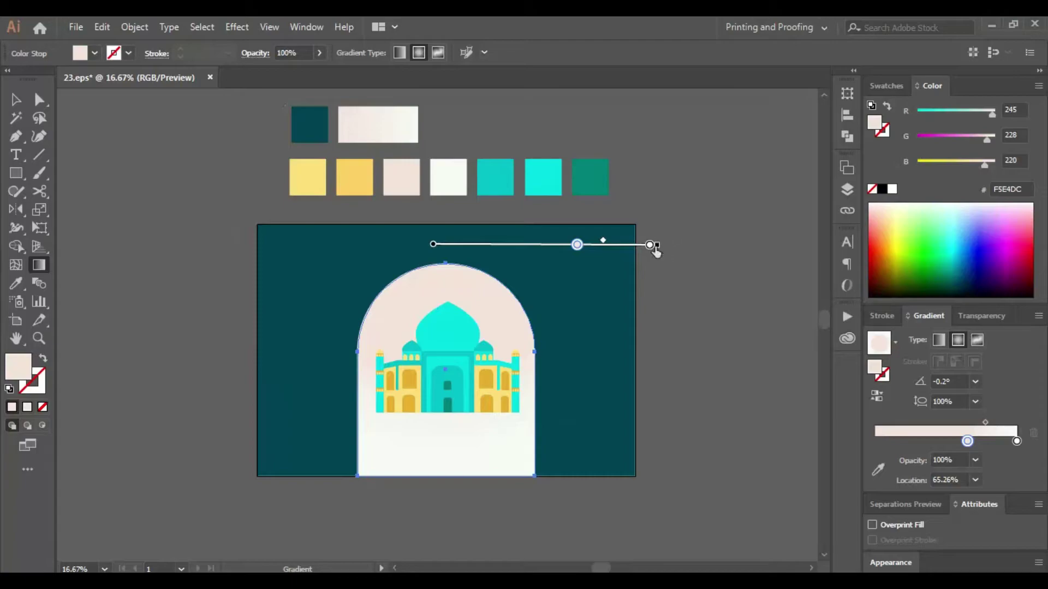
{"action": "left_click_drag", "start_coordinate": [659, 245], "coordinate": [705, 245]}
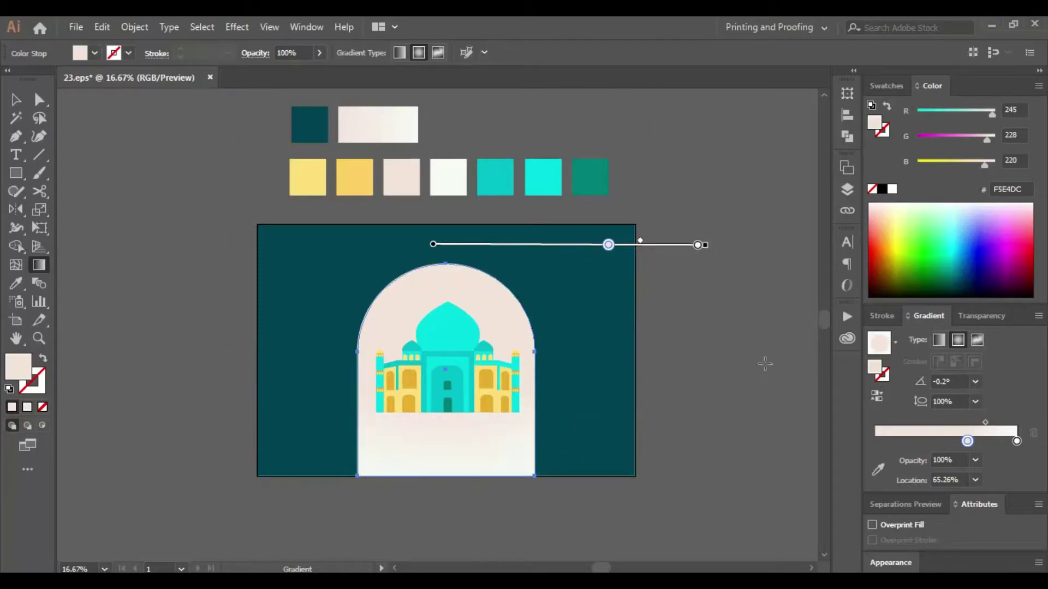
{"action": "key", "text": "v"}
{"action": "left_click", "coordinate": [760, 423]}
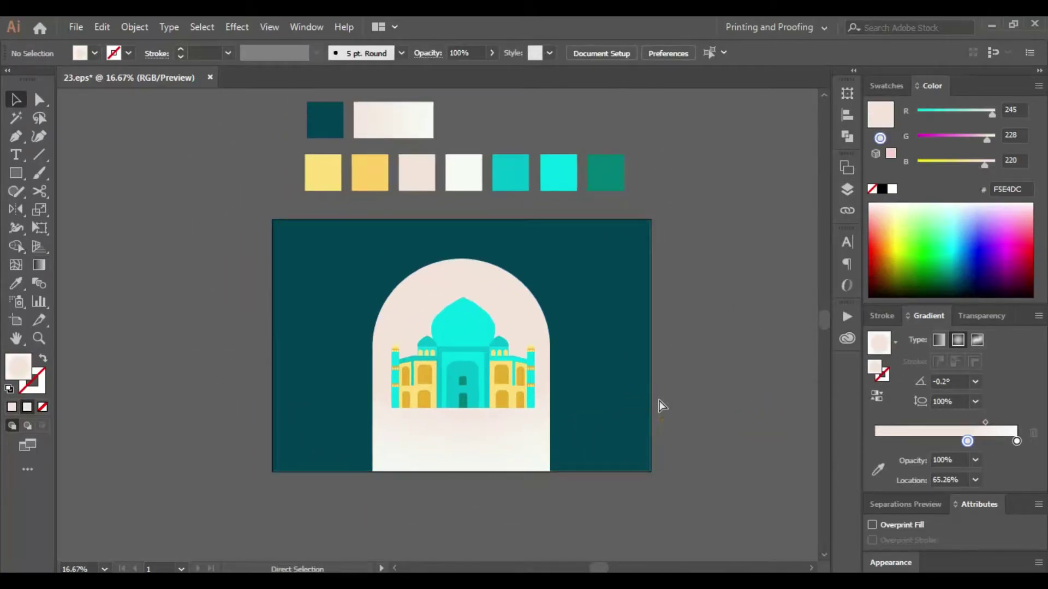
{"action": "key", "text": "ctrl+s"}
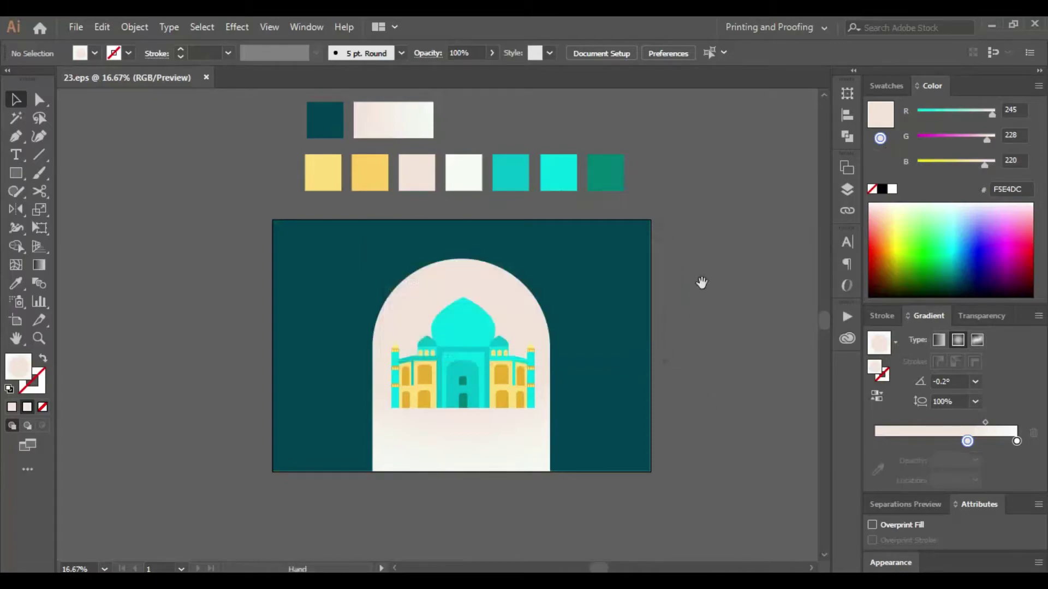
{"action": "left_click_drag", "start_coordinate": [701, 283], "coordinate": [712, 346]}
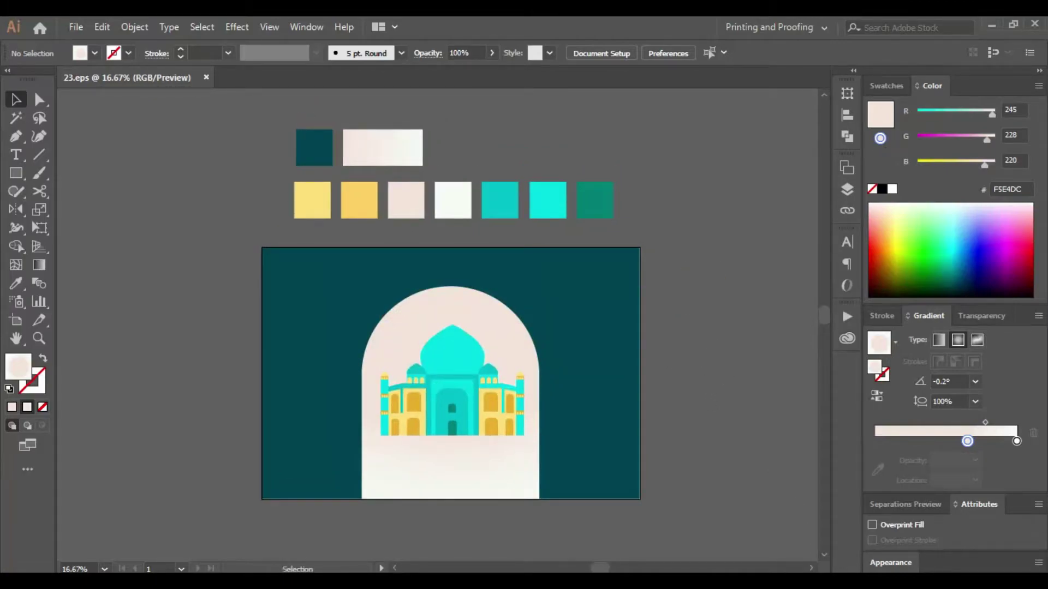
{"action": "left_click_drag", "start_coordinate": [643, 531], "coordinate": [658, 518]}
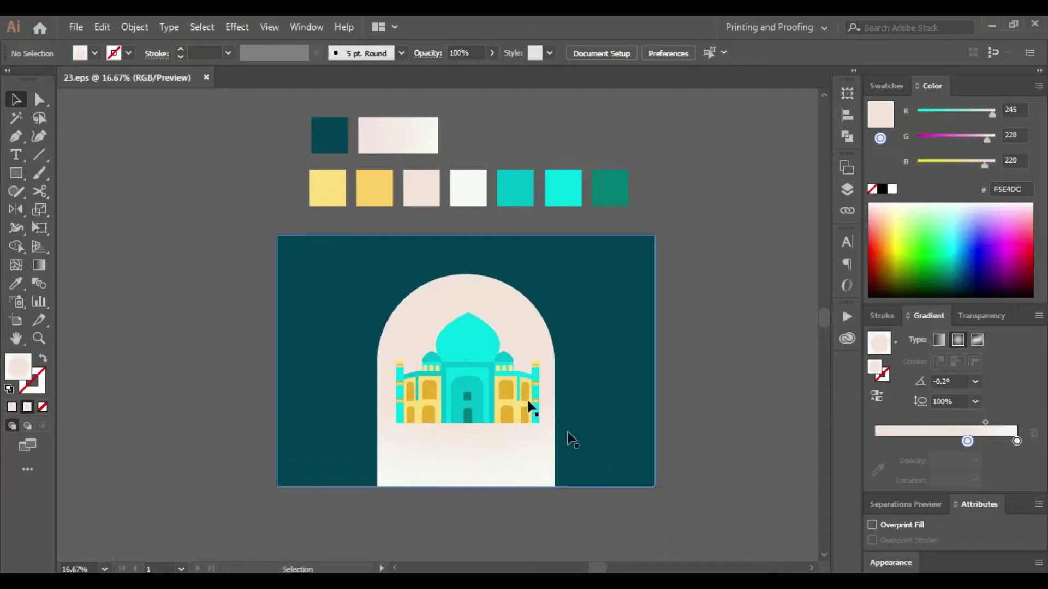
{"action": "left_click_drag", "start_coordinate": [257, 213], "coordinate": [265, 291]}
{"action": "left_click_drag", "start_coordinate": [573, 281], "coordinate": [502, 195]}
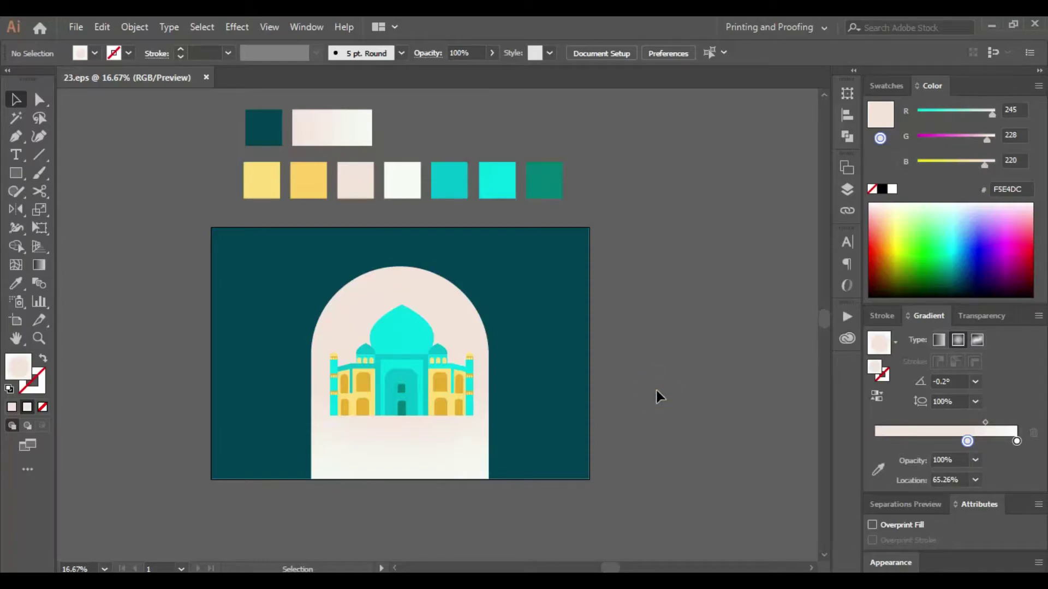
- Paste the Eid Mubarak mosque image and scale it to fill the new artboard
{"action": "left_click", "coordinate": [657, 392]}
{"action": "left_click", "coordinate": [639, 424]}
{"action": "key", "text": "ctrl+v"}
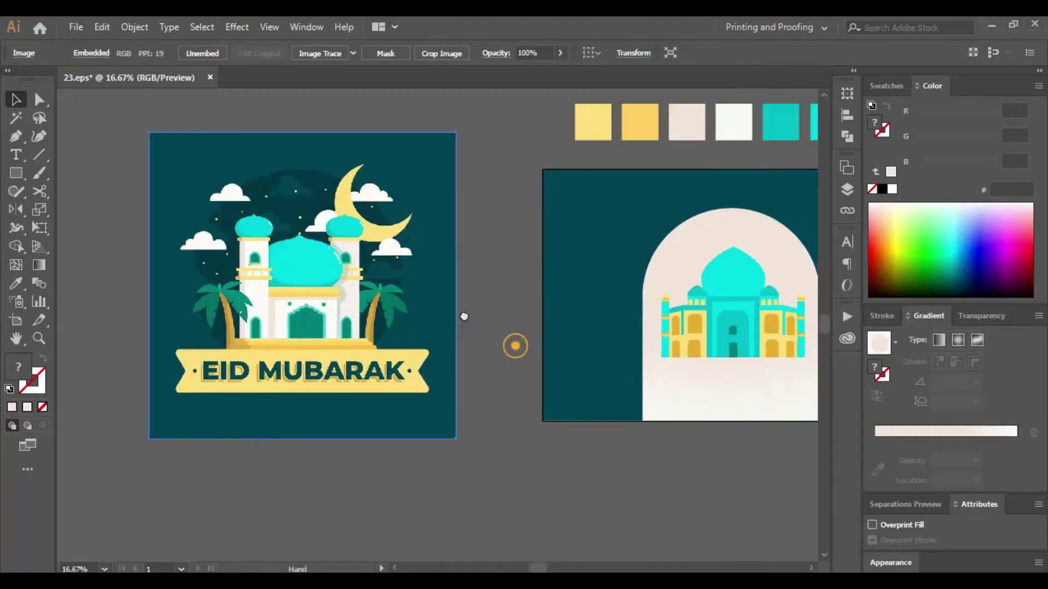
{"action": "left_click_drag", "start_coordinate": [368, 270], "coordinate": [443, 305]}
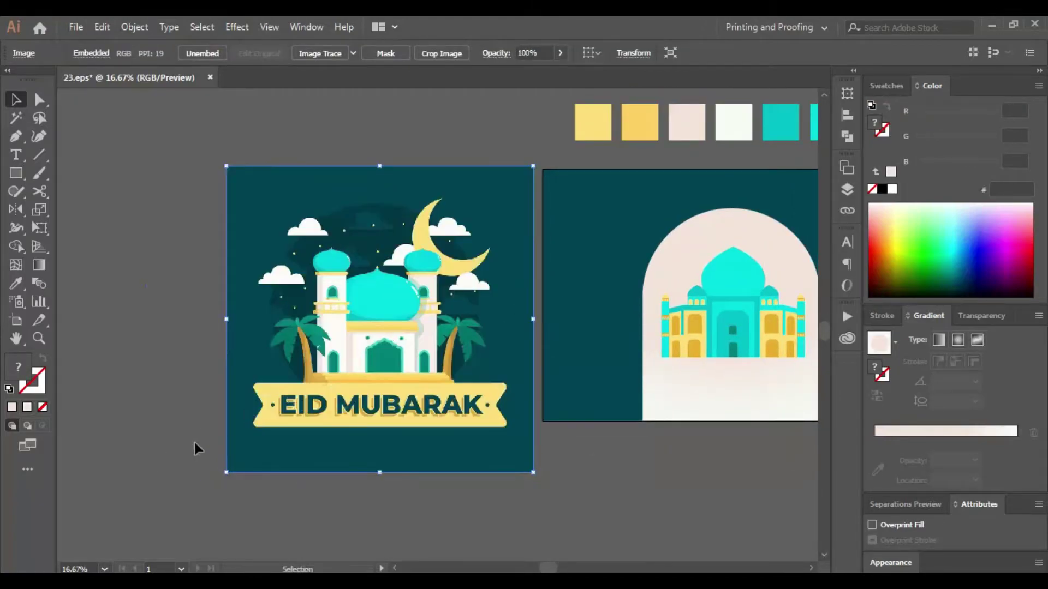
{"action": "mouse_move", "coordinate": [227, 472]}
{"action": "left_mouse_down"}
{"action": "mouse_move", "coordinate": [259, 464]}
{"action": "mouse_move", "coordinate": [271, 429]}
{"action": "left_mouse_up"}
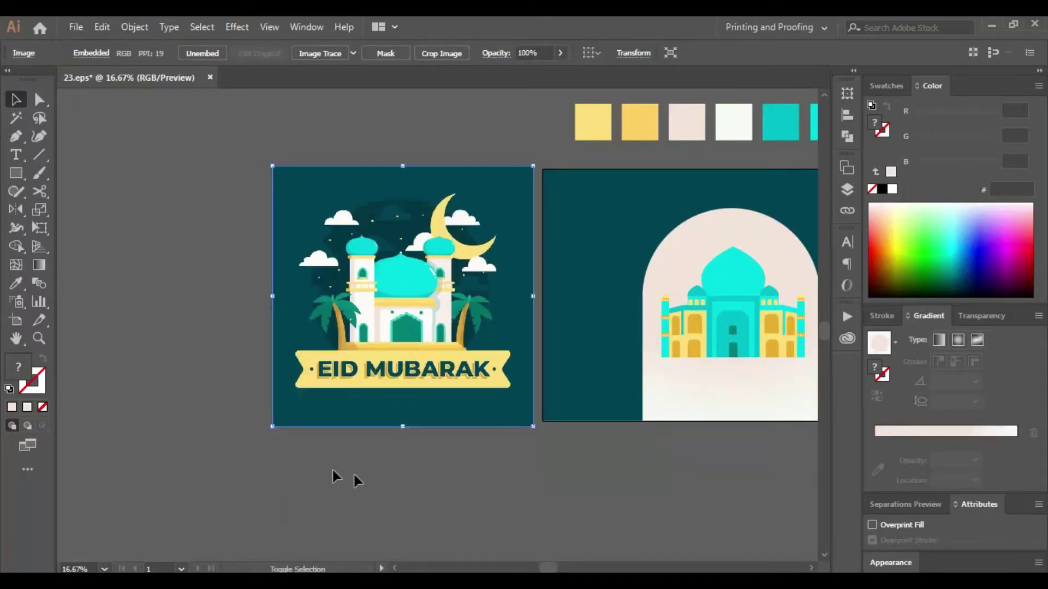
{"action": "left_click", "coordinate": [431, 507]}
{"action": "left_click", "coordinate": [298, 302]}
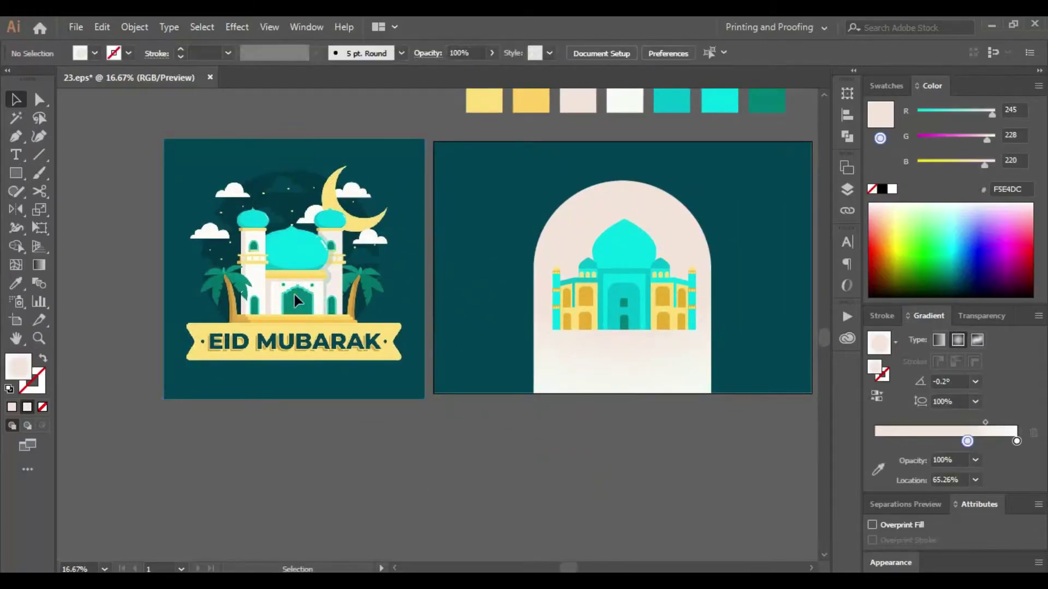
- Hide the panels, zoom in, and draw a large circle over the mosque
{"action": "key", "text": "Tab"}
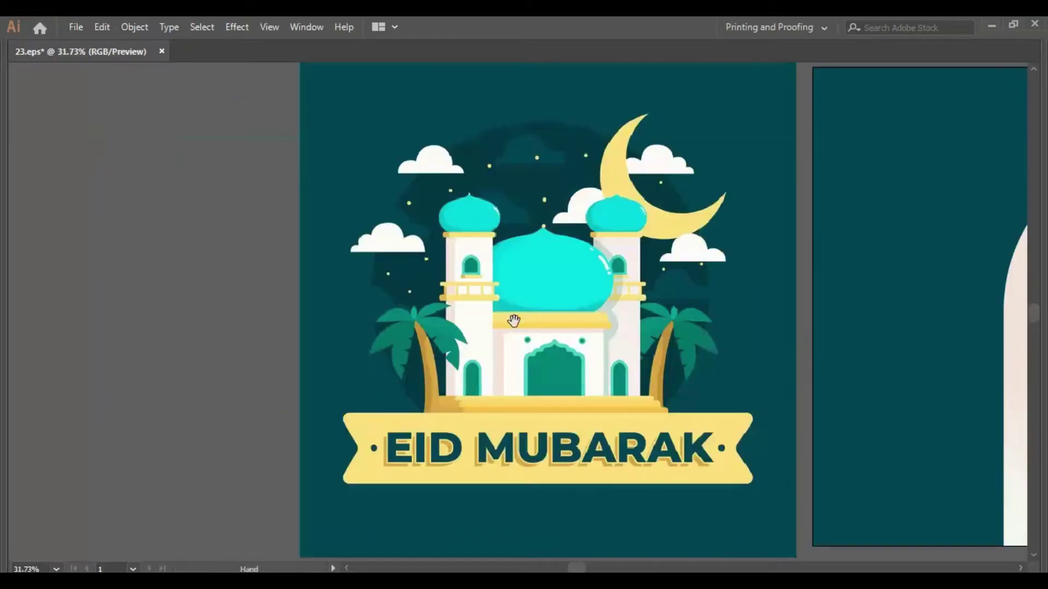
{"action": "left_click_drag", "start_coordinate": [396, 352], "coordinate": [595, 311]}
{"action": "key", "text": "l"}
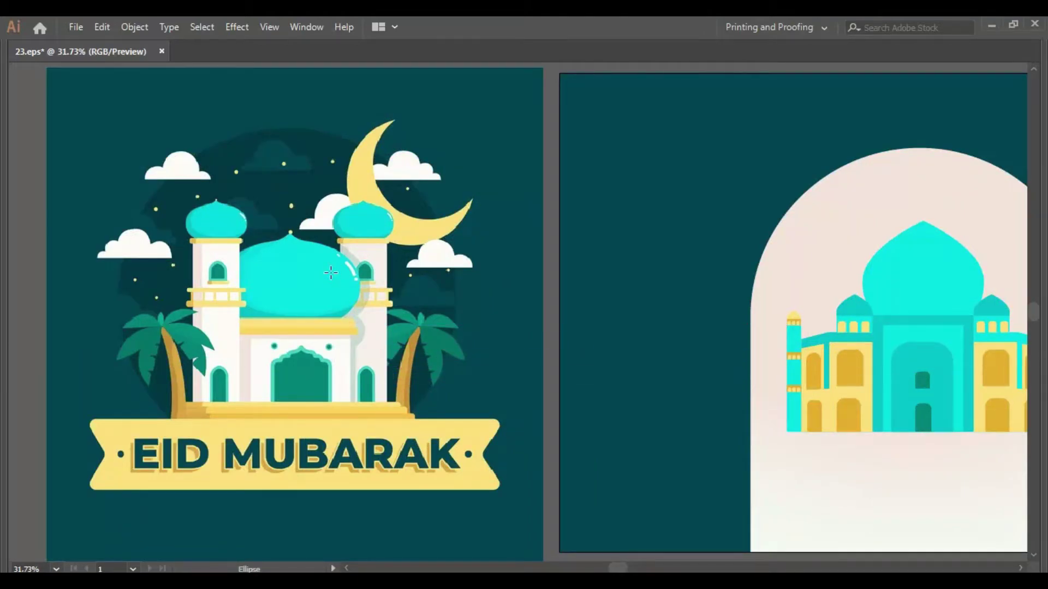
{"action": "mouse_move", "coordinate": [331, 273]}
{"action": "left_mouse_down"}
{"action": "mouse_move", "coordinate": [360, 417]}
{"action": "mouse_move", "coordinate": [388, 464]}
{"action": "left_mouse_up"}
- Change the circle's fill via black stop and gradient reset to white so the mosque shows
{"action": "key", "text": "Tab"}
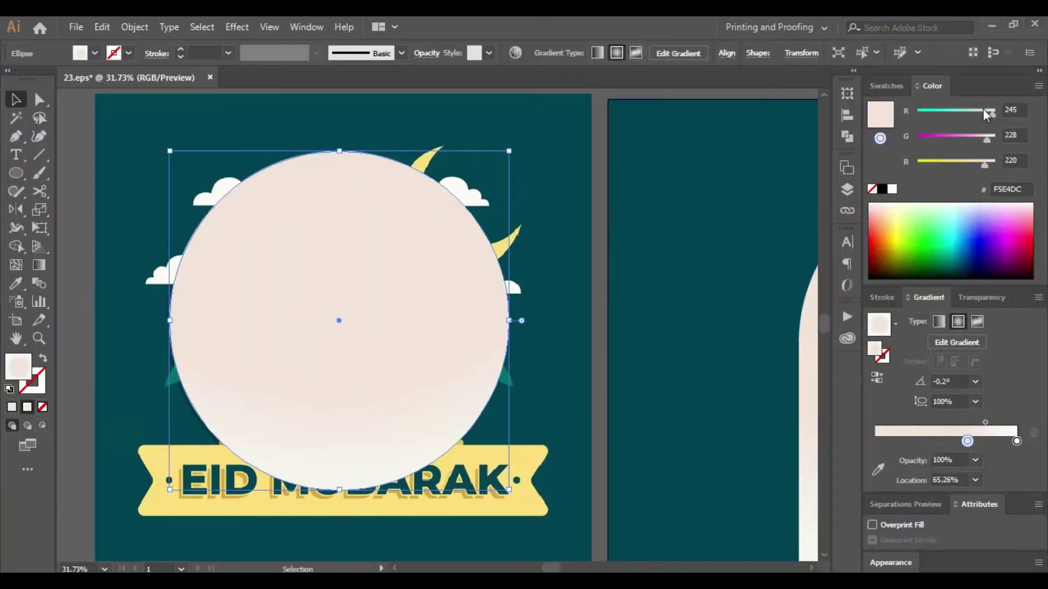
{"action": "left_click", "coordinate": [881, 189]}
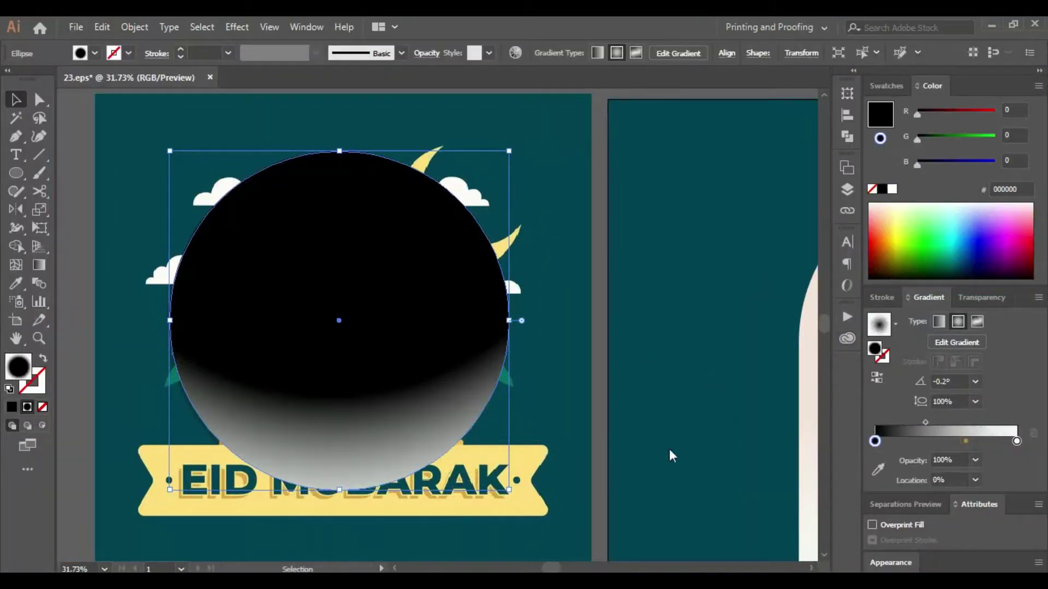
{"action": "left_click", "coordinate": [887, 322]}
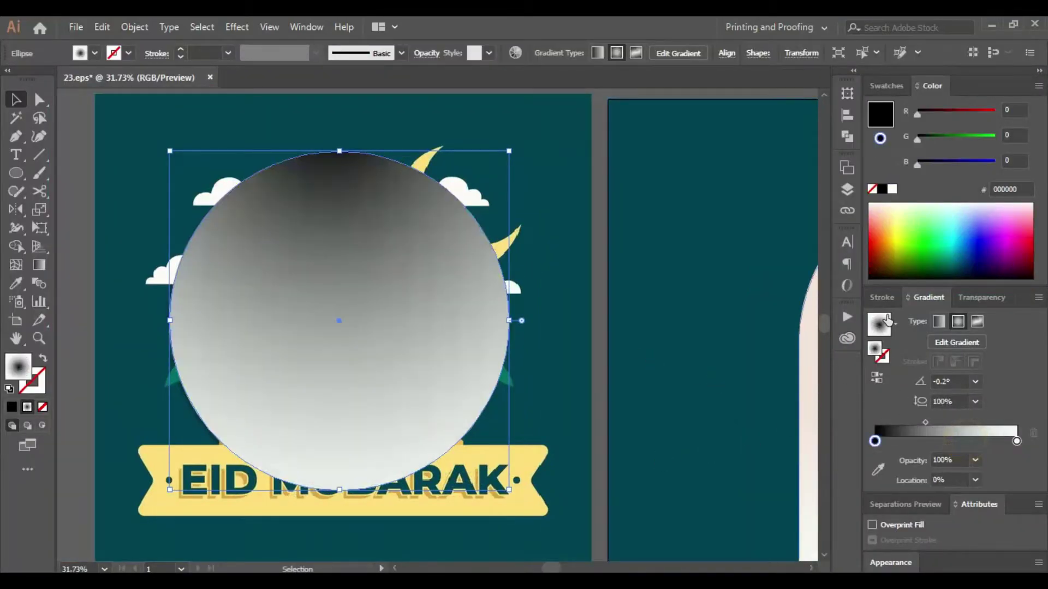
{"action": "left_click", "coordinate": [893, 189]}
{"action": "left_click", "coordinate": [597, 340]}
{"action": "left_click", "coordinate": [391, 337]}
{"action": "key", "text": "Tab"}
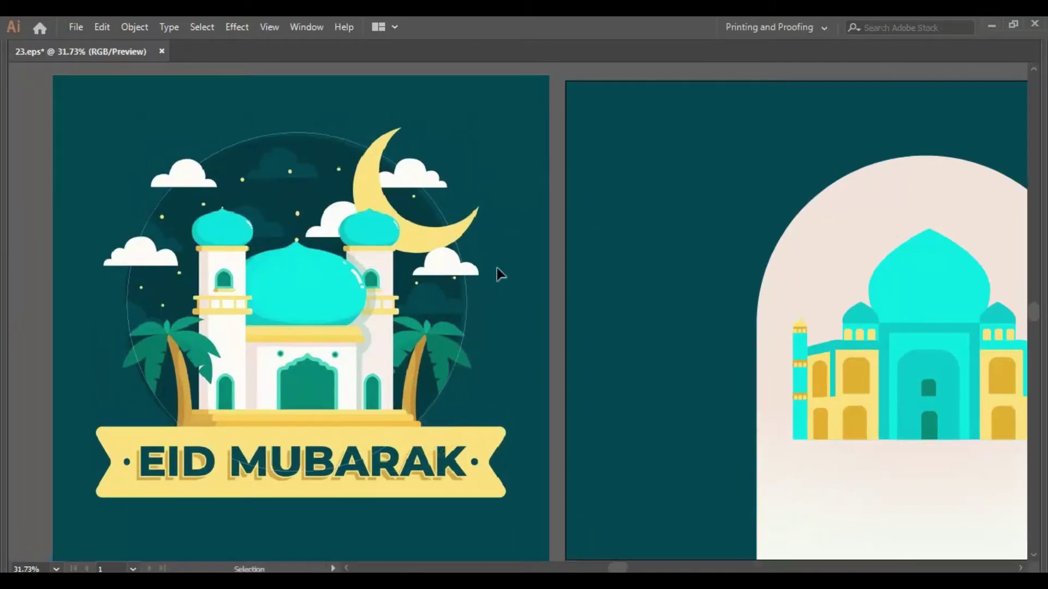
{"action": "left_click_drag", "start_coordinate": [255, 375], "coordinate": [305, 367]}
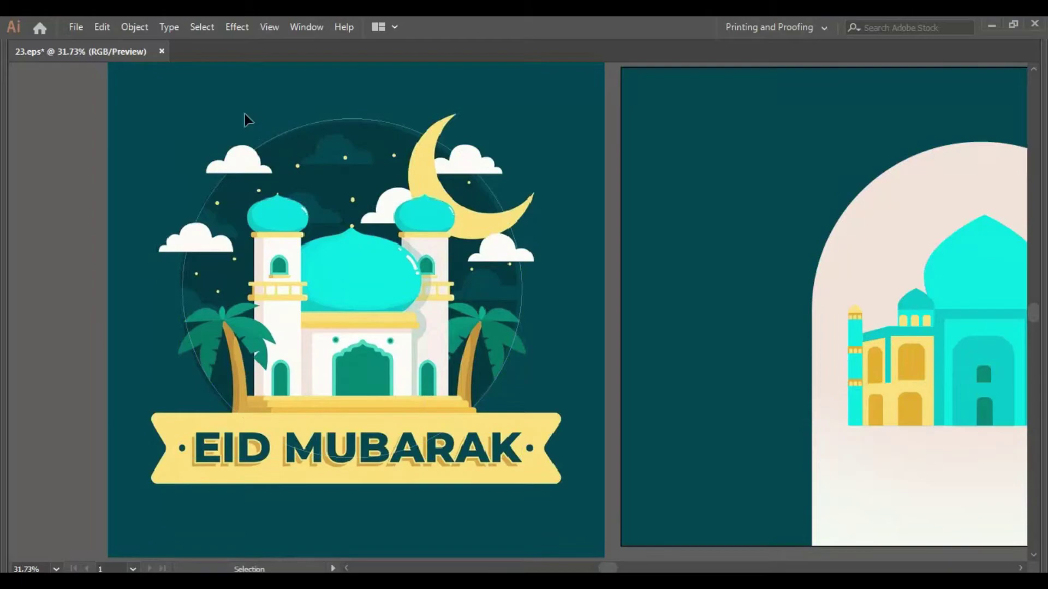
- Zoom in on the upper-left cloud and draw a rectangle along its flat base
{"action": "left_click_drag", "start_coordinate": [214, 278], "coordinate": [308, 302]}
{"action": "left_click_drag", "start_coordinate": [133, 98], "coordinate": [456, 257]}
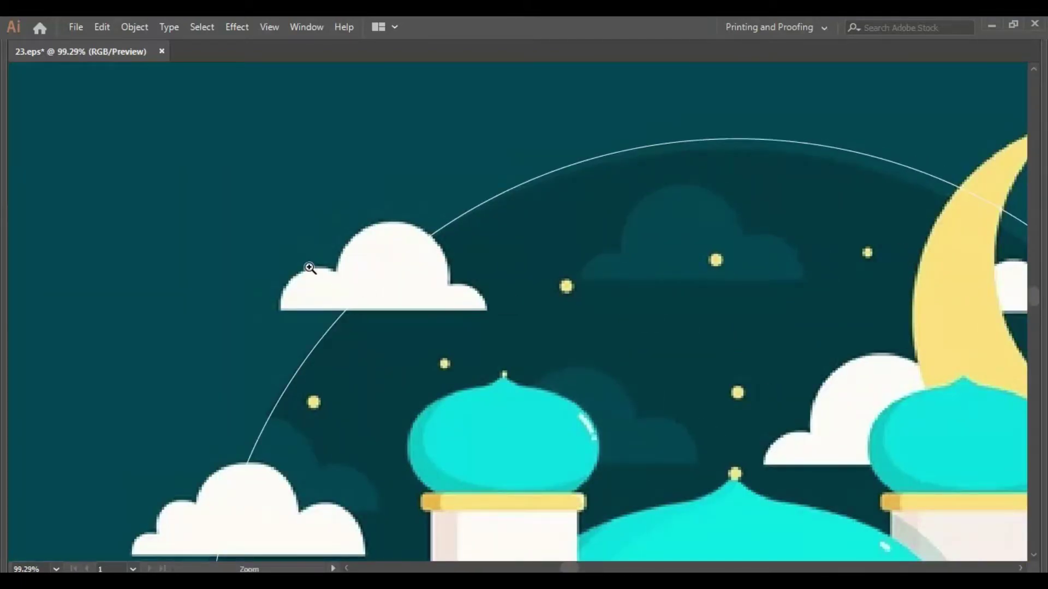
{"action": "left_click_drag", "start_coordinate": [282, 290], "coordinate": [486, 312]}
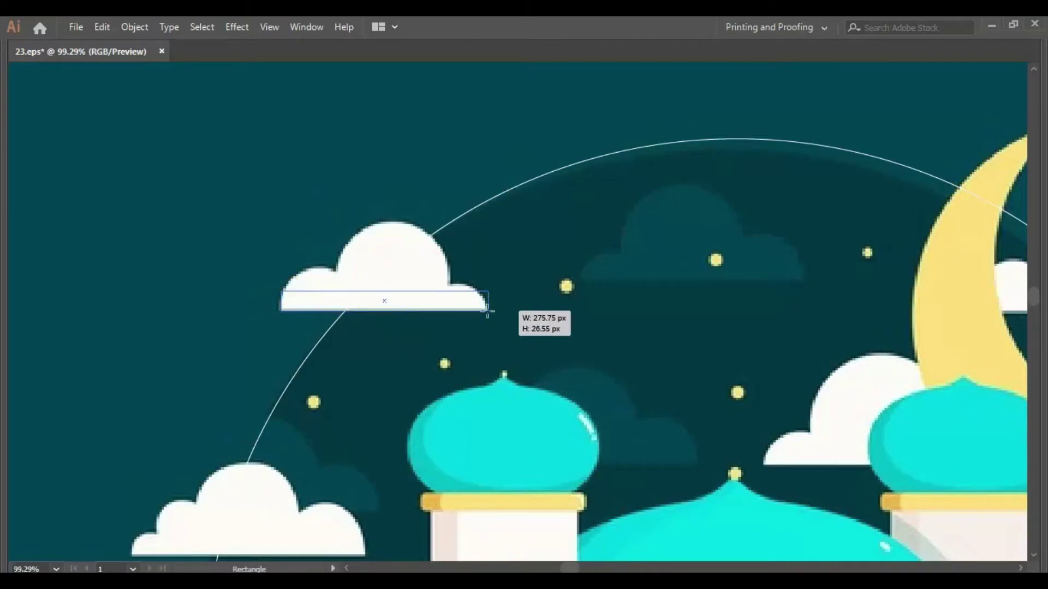
{"action": "left_click_drag", "start_coordinate": [485, 312], "coordinate": [487, 311]}
{"action": "key", "text": "a"}
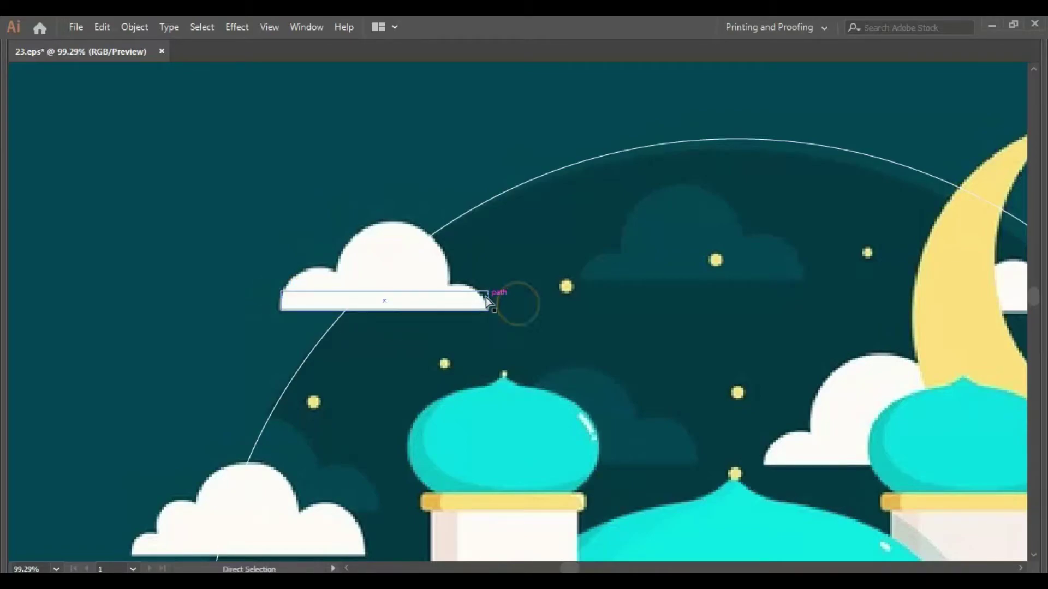
{"action": "left_click", "coordinate": [486, 292]}
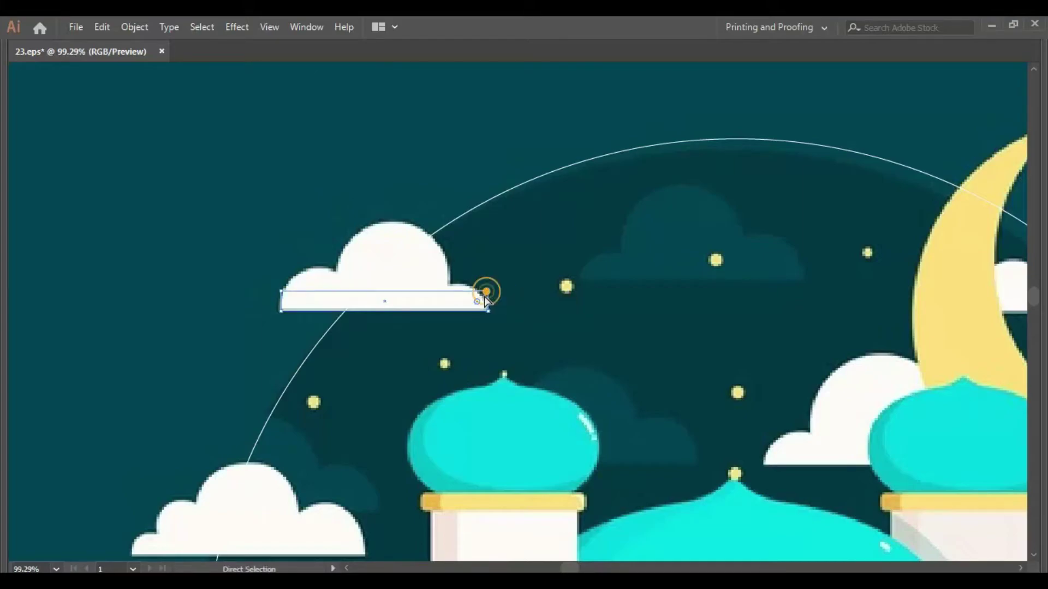
{"action": "left_click", "coordinate": [580, 327]}
- Trace the cloud's two puffs with a closed Pen path and check it in Outline view
{"action": "scroll", "coordinate": [581, 327], "scroll_direction": "right", "scroll_amount": 3}
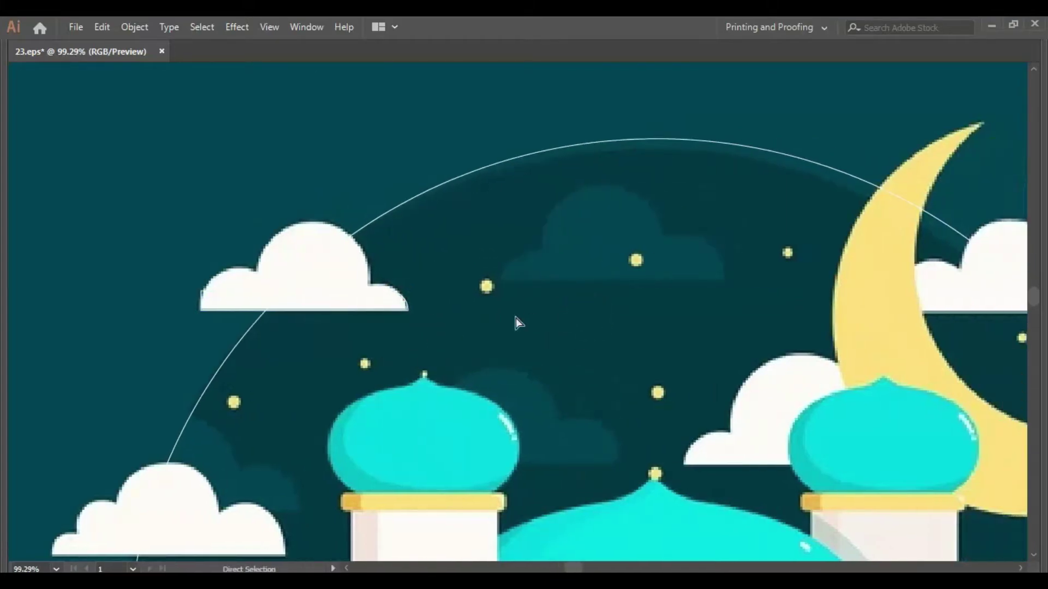
{"action": "left_click", "coordinate": [370, 285]}
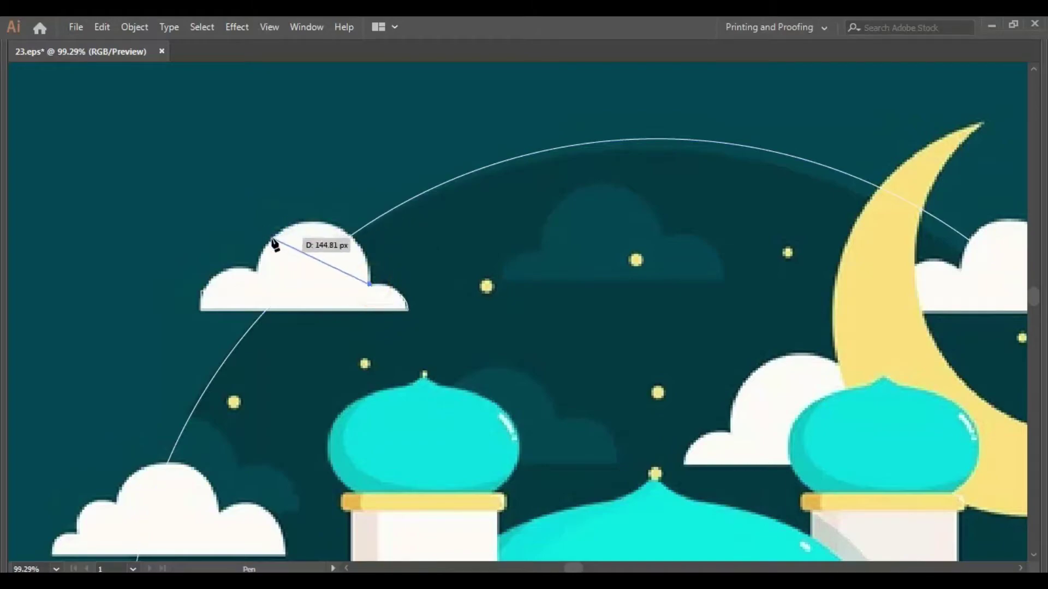
{"action": "left_click_drag", "start_coordinate": [272, 238], "coordinate": [191, 278]}
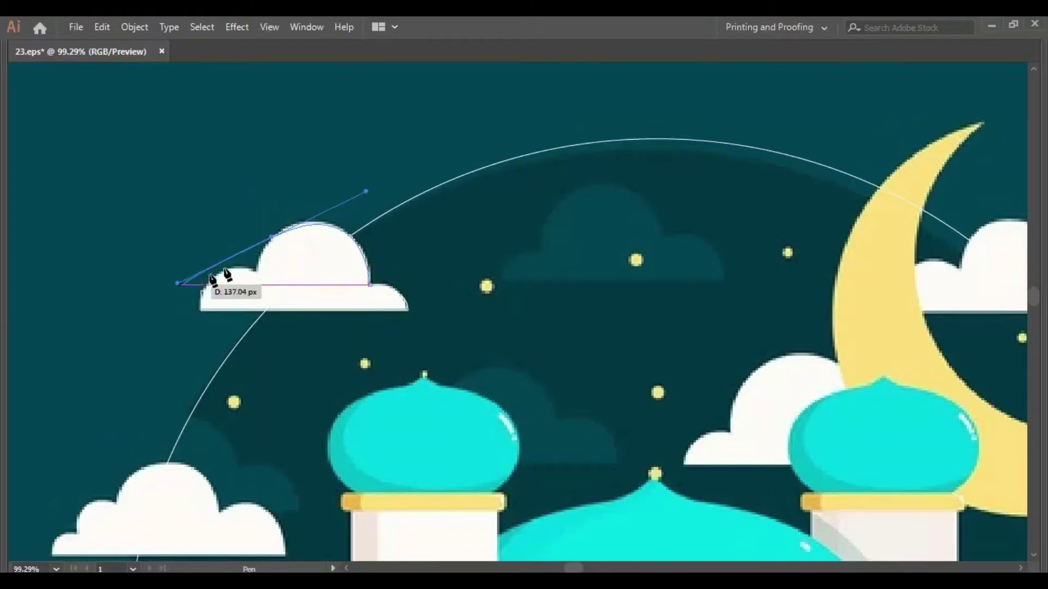
{"action": "left_click", "coordinate": [272, 238]}
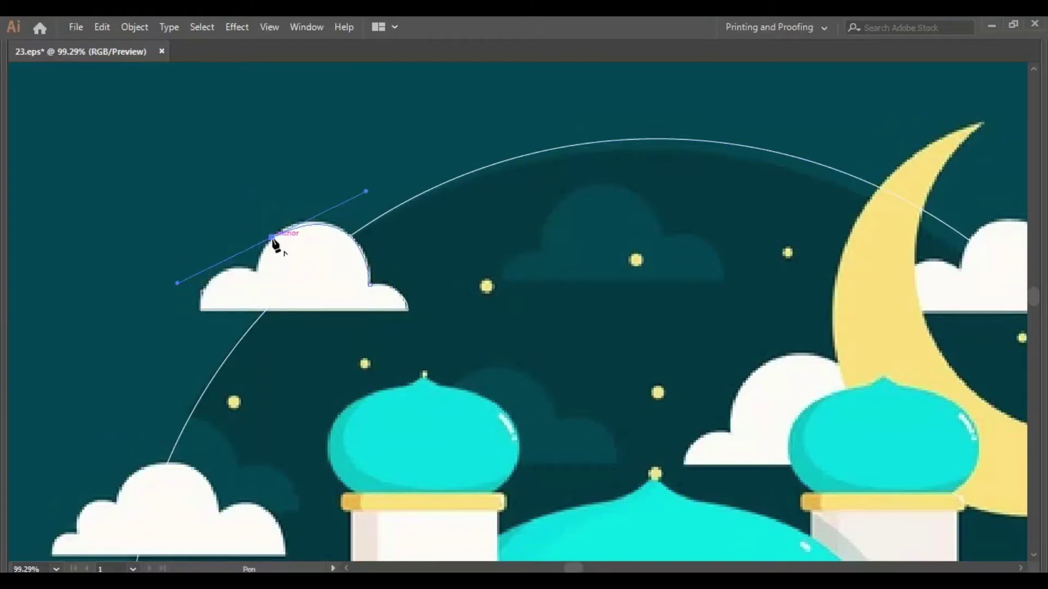
{"action": "left_click", "coordinate": [256, 270]}
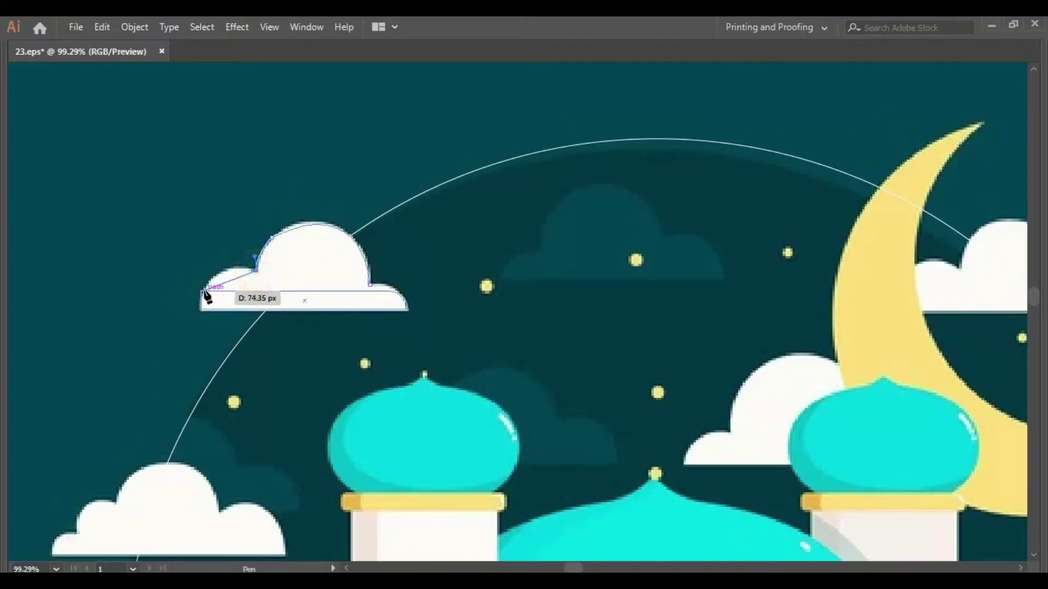
{"action": "left_click_drag", "start_coordinate": [202, 291], "coordinate": [200, 319]}
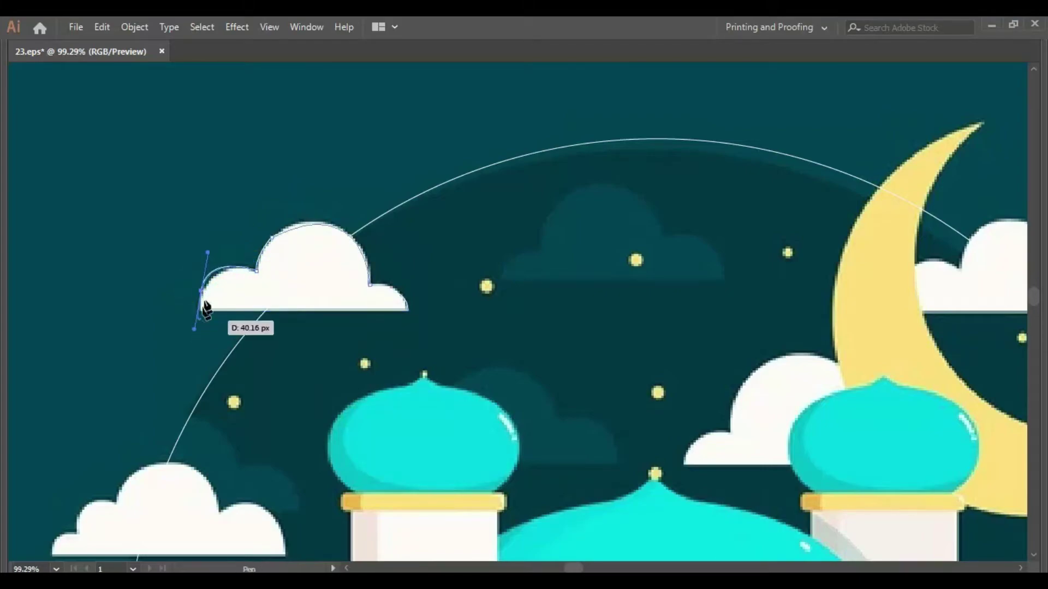
{"action": "left_click", "coordinate": [201, 291]}
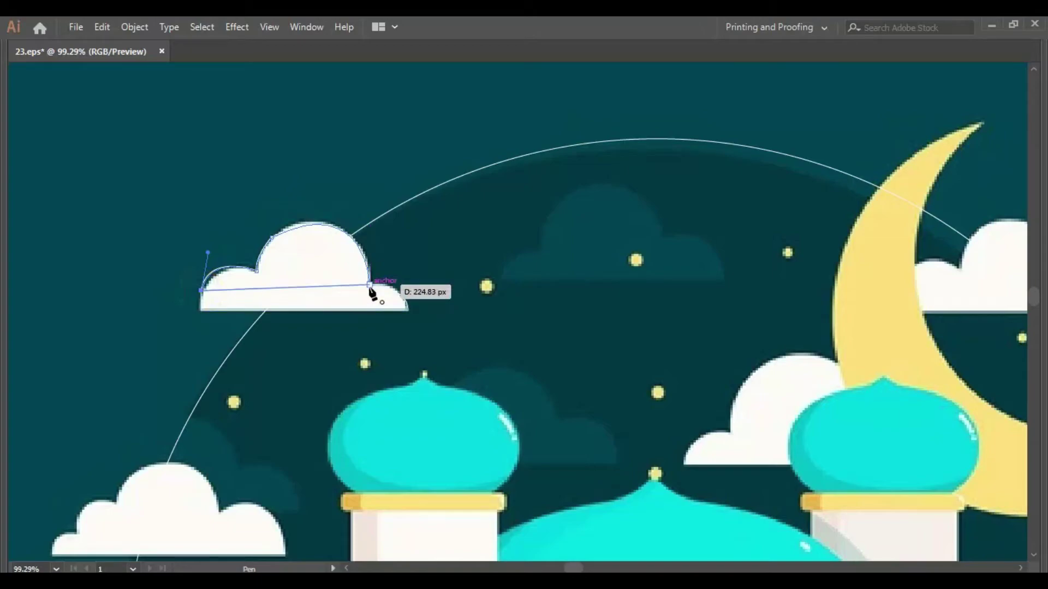
{"action": "left_click", "coordinate": [371, 286]}
{"action": "key", "text": "ctrl+y"}
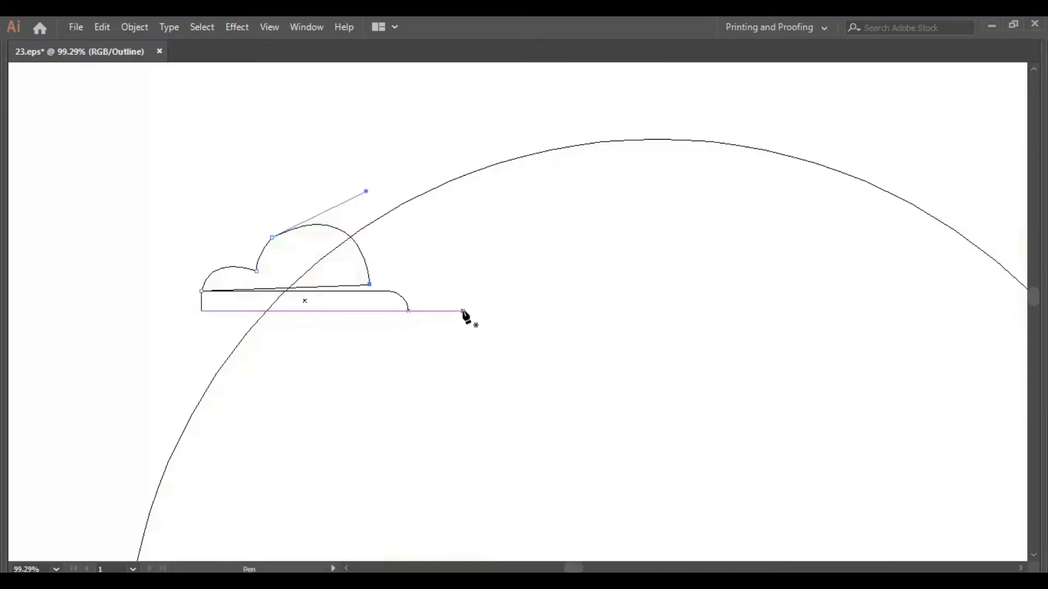
{"action": "key", "text": "shift+Down"}
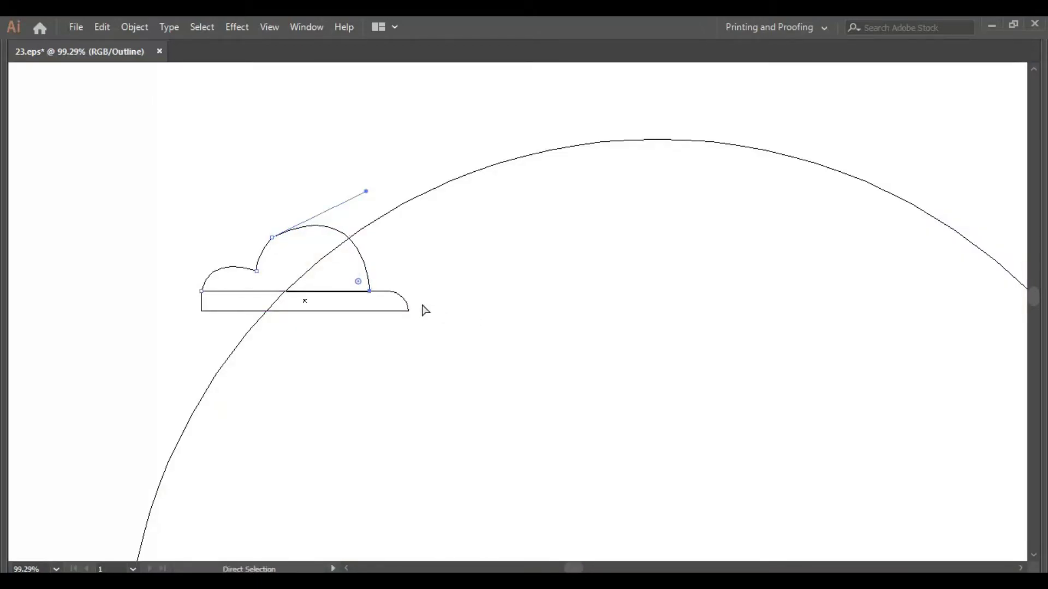
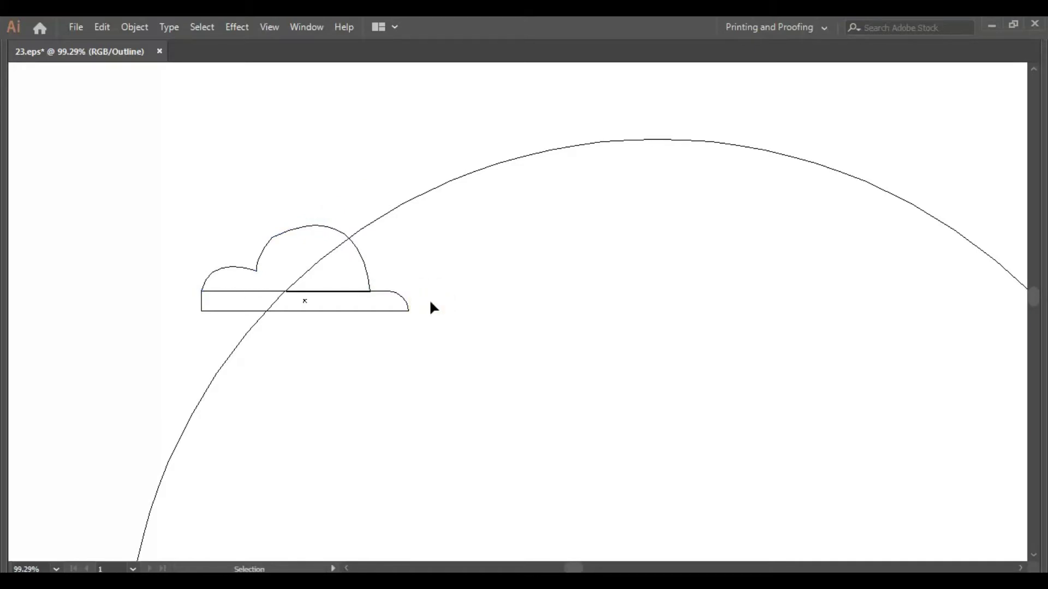
- Switch to Preview and merge the cloud pieces into one shape with Shape Builder
{"action": "key", "text": "ctrl+y"}
{"action": "left_click_drag", "start_coordinate": [385, 270], "coordinate": [344, 355]}
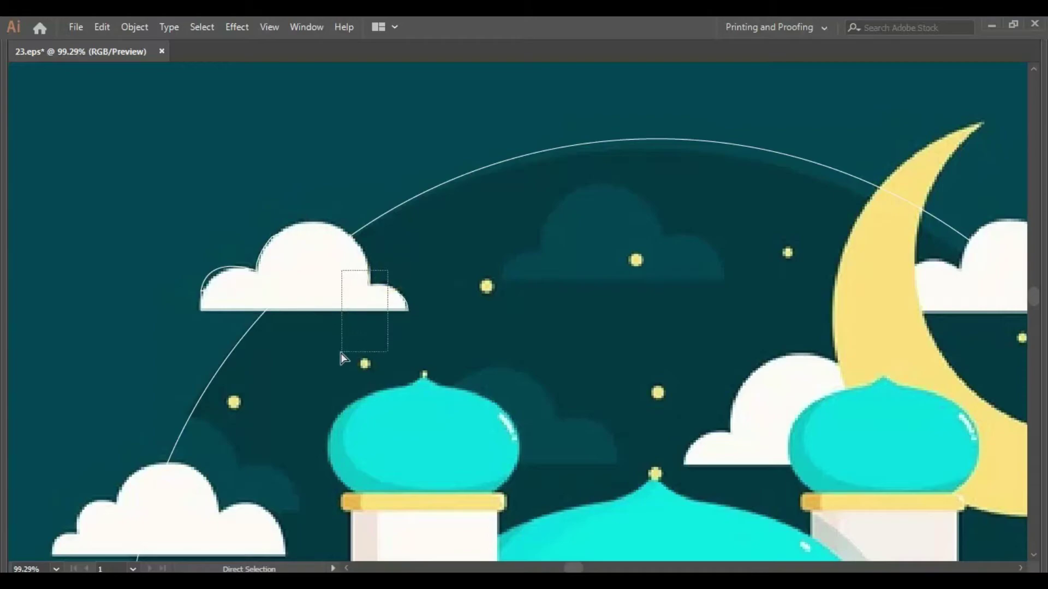
{"action": "key", "text": "shift+m"}
{"action": "left_click_drag", "start_coordinate": [276, 266], "coordinate": [382, 308]}
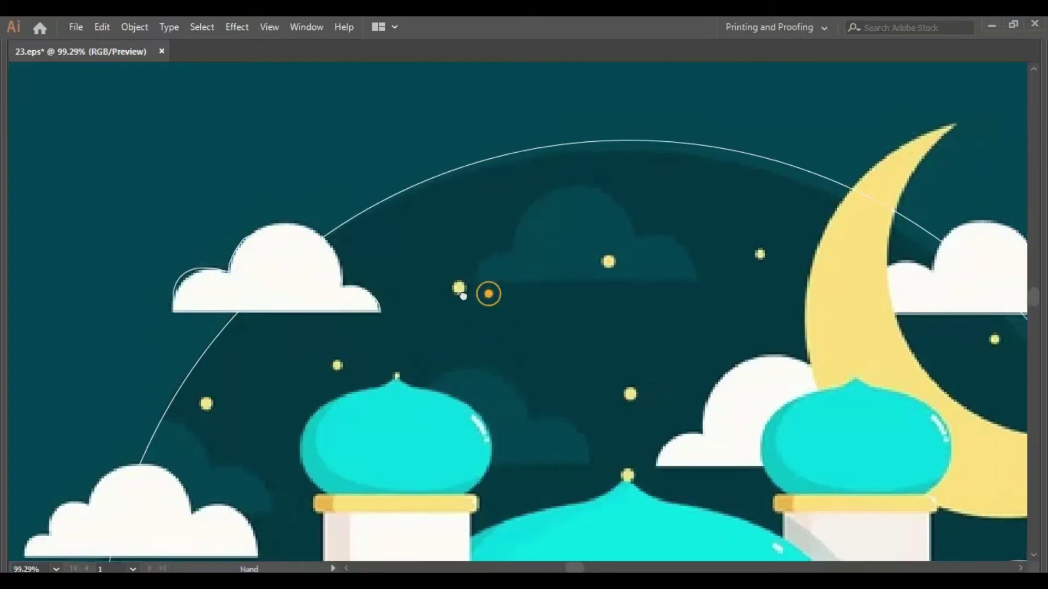
- Start a Pen path at the lower-left cloud's bottom-left corner along its base
{"action": "left_click_drag", "start_coordinate": [469, 370], "coordinate": [558, 247]}
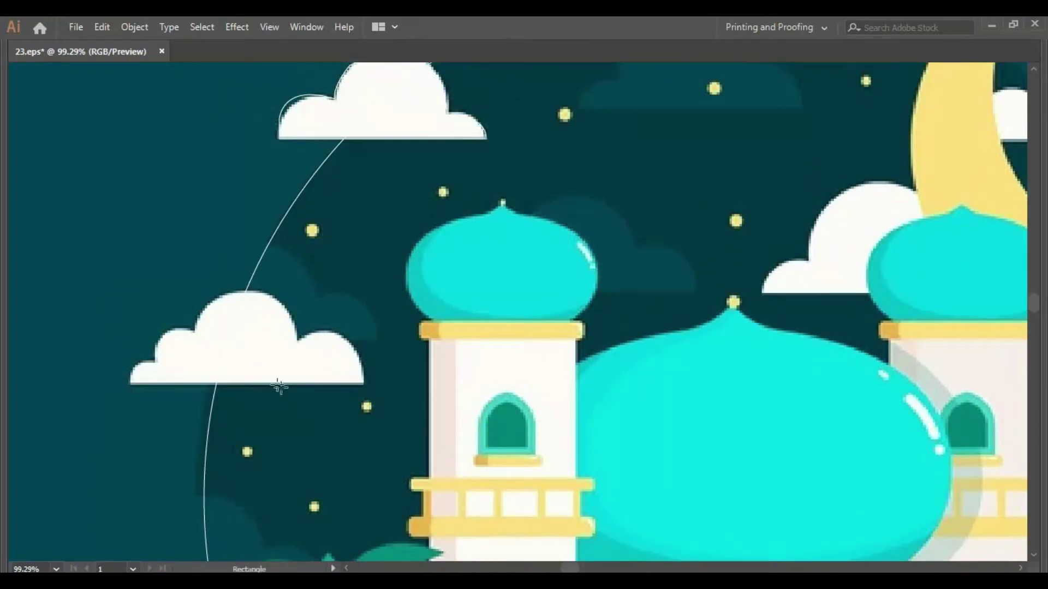
{"action": "left_click", "coordinate": [130, 383]}
{"action": "left_click_drag", "start_coordinate": [156, 361], "coordinate": [176, 365]}
{"action": "left_click", "coordinate": [156, 362]}
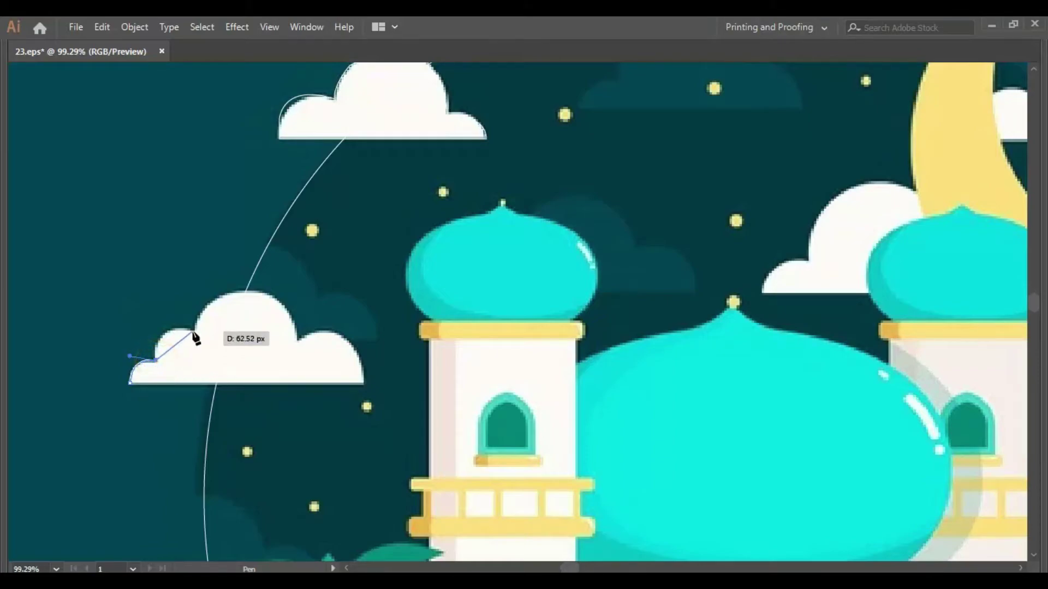
{"action": "left_click_drag", "start_coordinate": [234, 338], "coordinate": [236, 340]}
{"action": "left_click", "coordinate": [193, 331]}
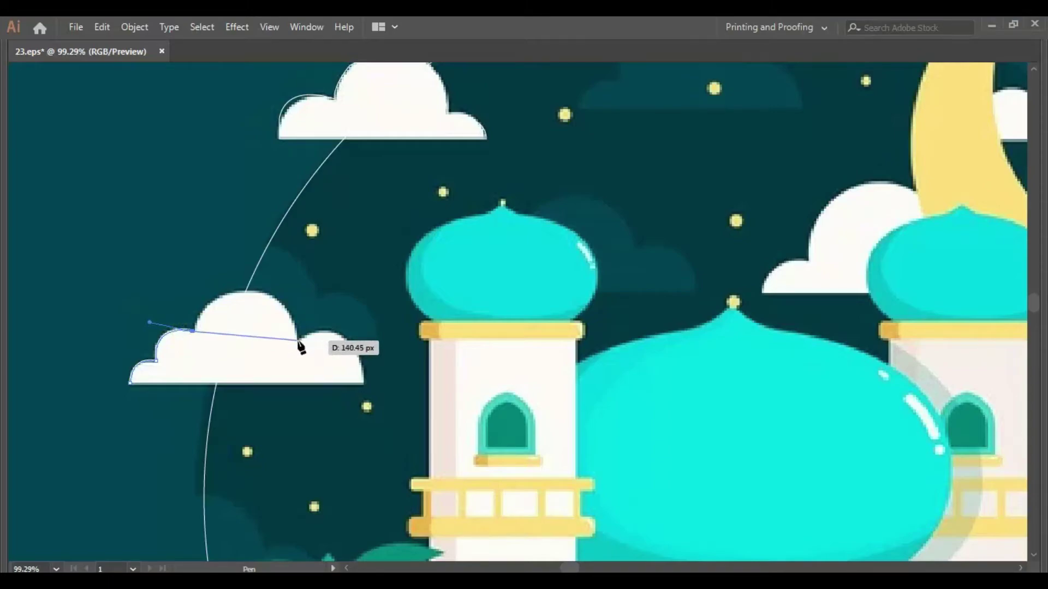
- Trace the cloud's top and right bumps, with sharp corners at the dips
{"action": "mouse_move", "coordinate": [298, 340]}
{"action": "left_mouse_down"}
{"action": "mouse_move", "coordinate": [309, 420]}
{"action": "mouse_move", "coordinate": [334, 435]}
{"action": "left_mouse_up"}
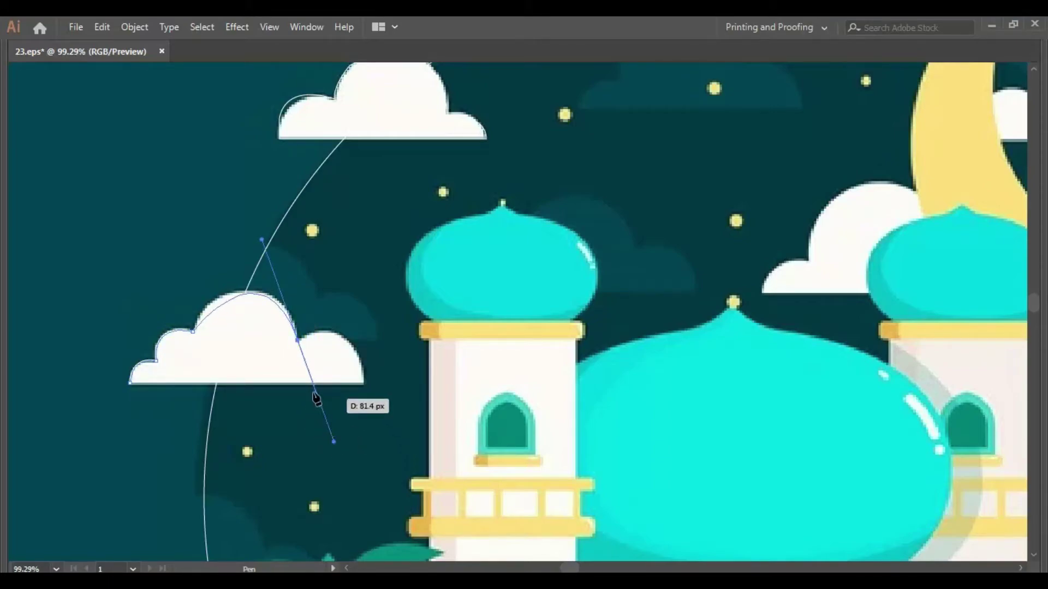
{"action": "key", "text": "ctrl+z"}
{"action": "left_click_drag", "start_coordinate": [271, 298], "coordinate": [351, 322]}
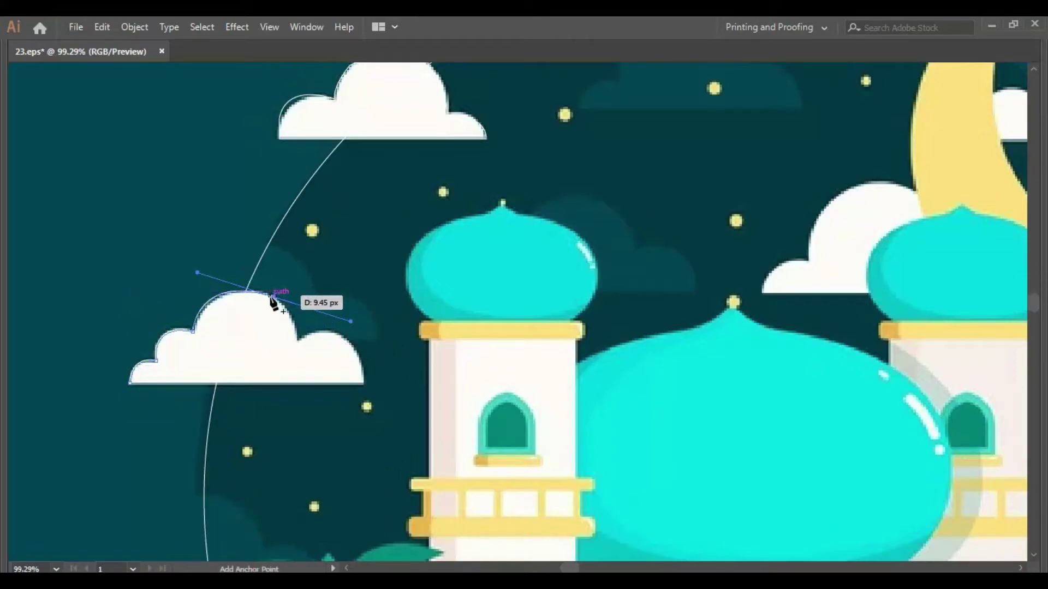
{"action": "left_click_drag", "start_coordinate": [298, 341], "coordinate": [295, 377]}
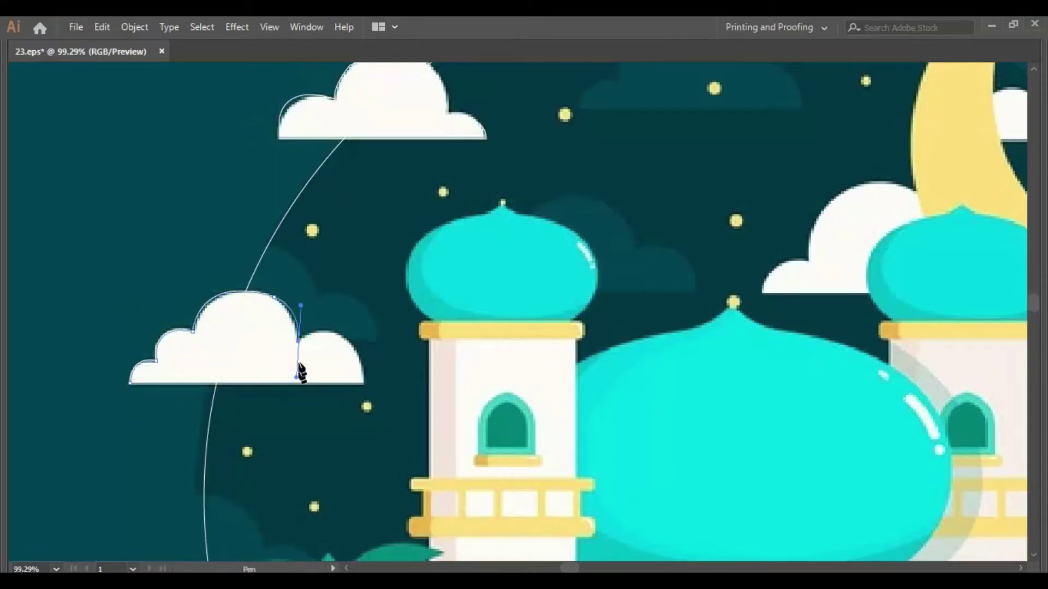
{"action": "left_click", "coordinate": [298, 341]}
{"action": "left_click_drag", "start_coordinate": [364, 384], "coordinate": [369, 446]}
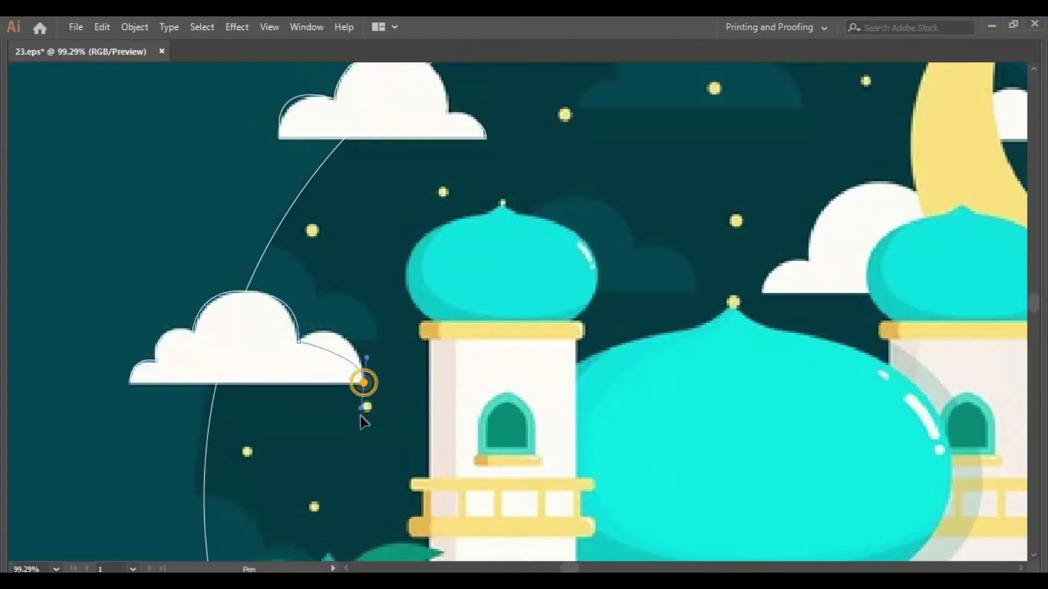
{"action": "left_click", "coordinate": [365, 384]}
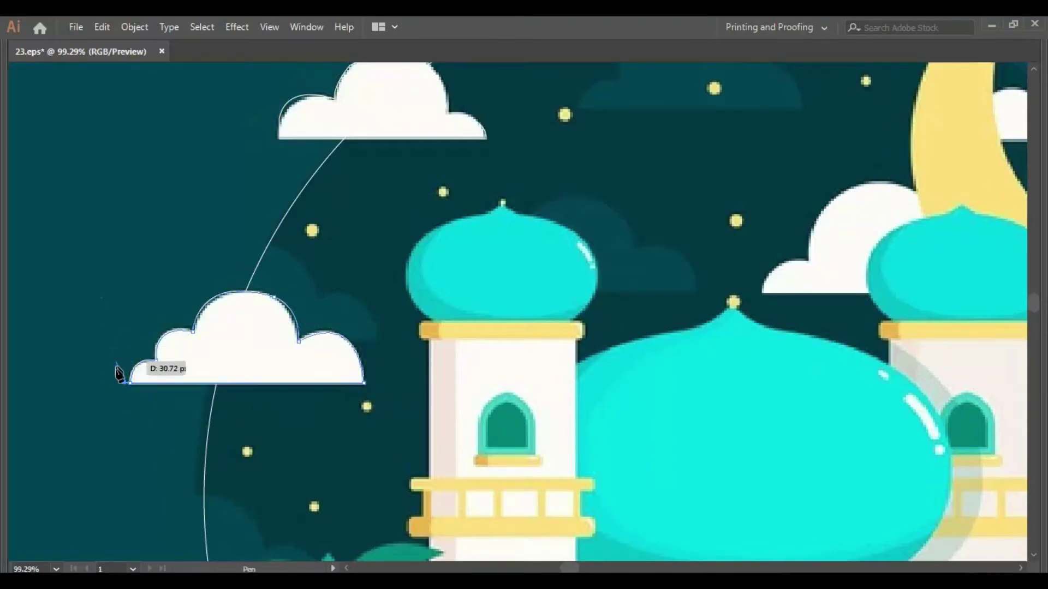
- Close the traced cloud, zoom out, and position it with a copy toward the right
{"action": "left_click", "coordinate": [113, 281]}
{"action": "left_click_drag", "start_coordinate": [353, 282], "coordinate": [183, 252]}
{"action": "key", "text": "ctrl+minus"}
{"action": "key", "text": "ctrl+minus"}
{"action": "key", "text": "ctrl+minus"}
{"action": "mouse_move", "coordinate": [284, 228]}
{"action": "left_mouse_down"}
{"action": "mouse_move", "coordinate": [314, 223]}
{"action": "mouse_move", "coordinate": [592, 313]}
{"action": "left_mouse_up"}
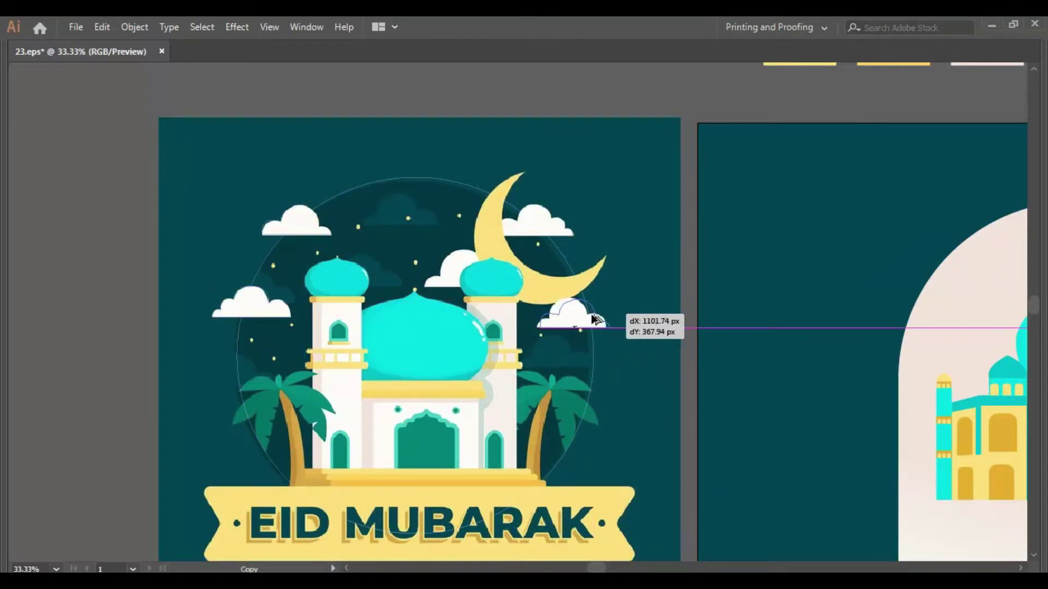
{"action": "left_click_drag", "start_coordinate": [592, 316], "coordinate": [641, 318]}
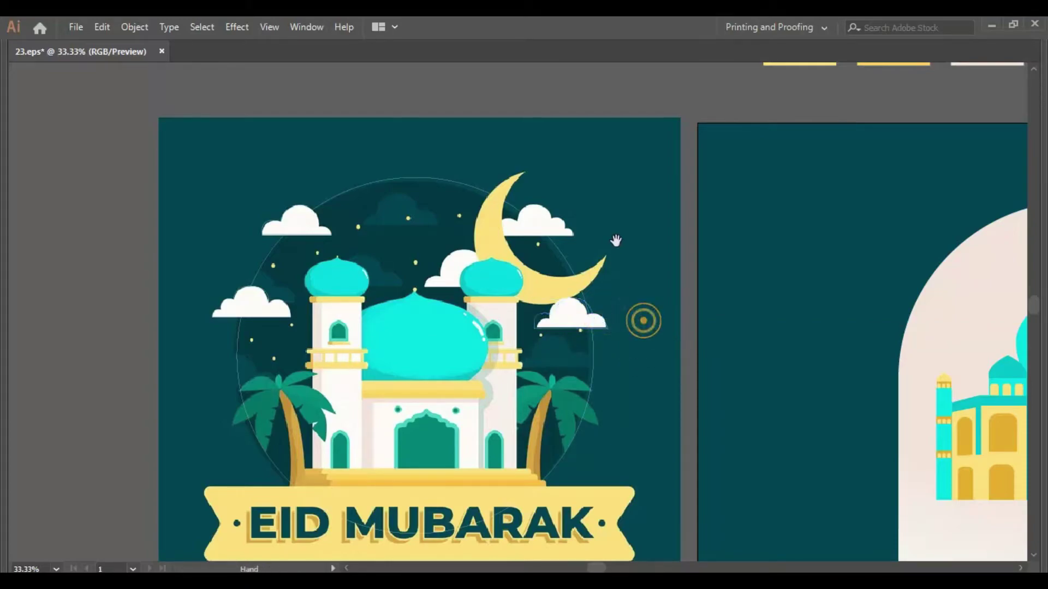
- Copy the left cloud beside the right minaret dome, scale it down, and nudge it into place
{"action": "scroll", "coordinate": [615, 240], "scroll_direction": "up", "scroll_amount": 2}
{"action": "left_click_drag", "start_coordinate": [265, 361], "coordinate": [548, 275]}
{"action": "scroll", "coordinate": [349, 287], "scroll_direction": "left", "scroll_amount": 3}
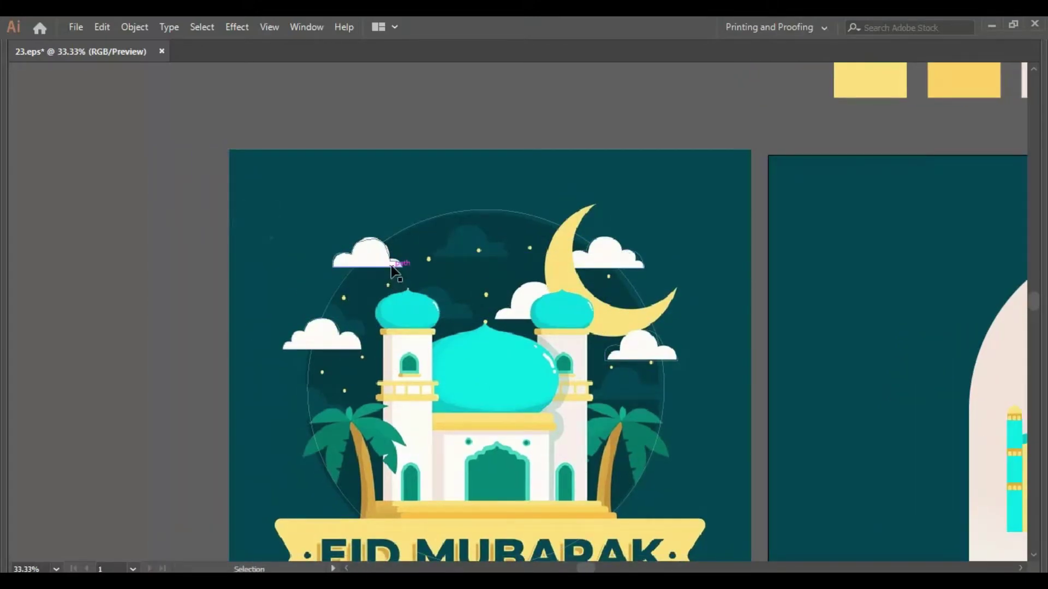
{"action": "left_click_drag", "start_coordinate": [549, 320], "coordinate": [451, 296]}
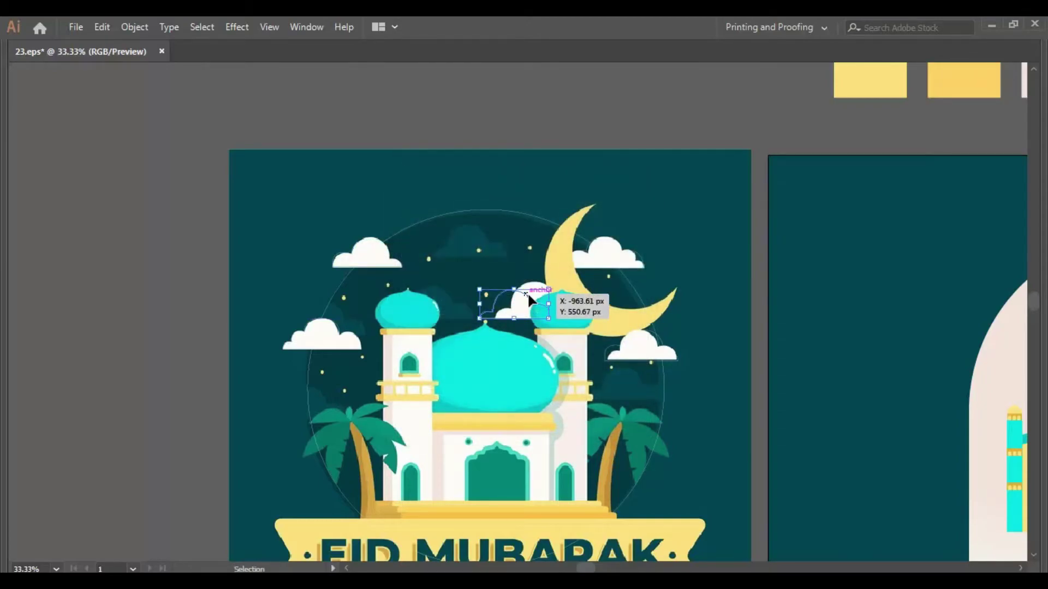
{"action": "mouse_move", "coordinate": [513, 313]}
{"action": "left_mouse_down"}
{"action": "mouse_move", "coordinate": [528, 308]}
{"action": "mouse_move", "coordinate": [540, 320]}
{"action": "left_mouse_up"}
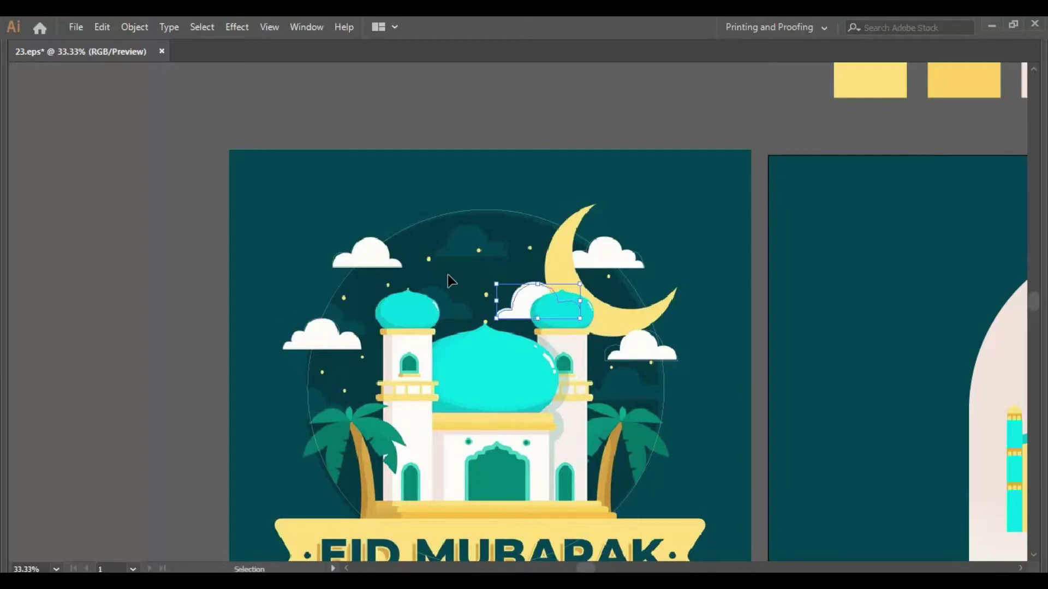
{"action": "key", "text": "Right"}
{"action": "key", "text": "Right"}
{"action": "key", "text": "Right"}
{"action": "key", "text": "Right"}
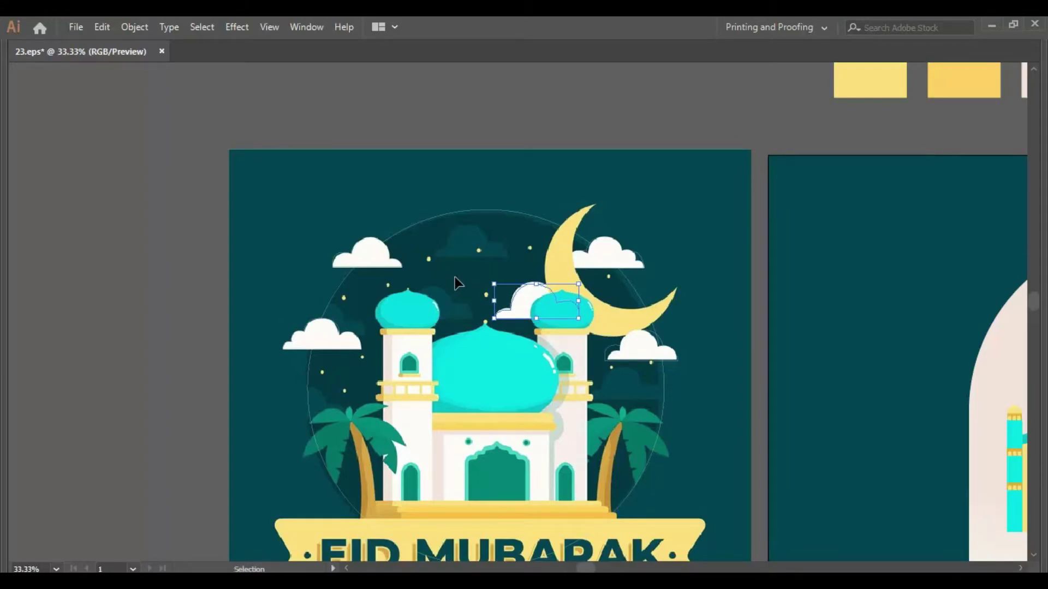
- Move and resize the dark background cloud, and place the small outline on the left white cloud
{"action": "left_click", "coordinate": [448, 280]}
{"action": "scroll", "coordinate": [464, 305], "scroll_direction": "right", "scroll_amount": 3}
{"action": "scroll", "coordinate": [489, 362], "scroll_direction": "right", "scroll_amount": 3}
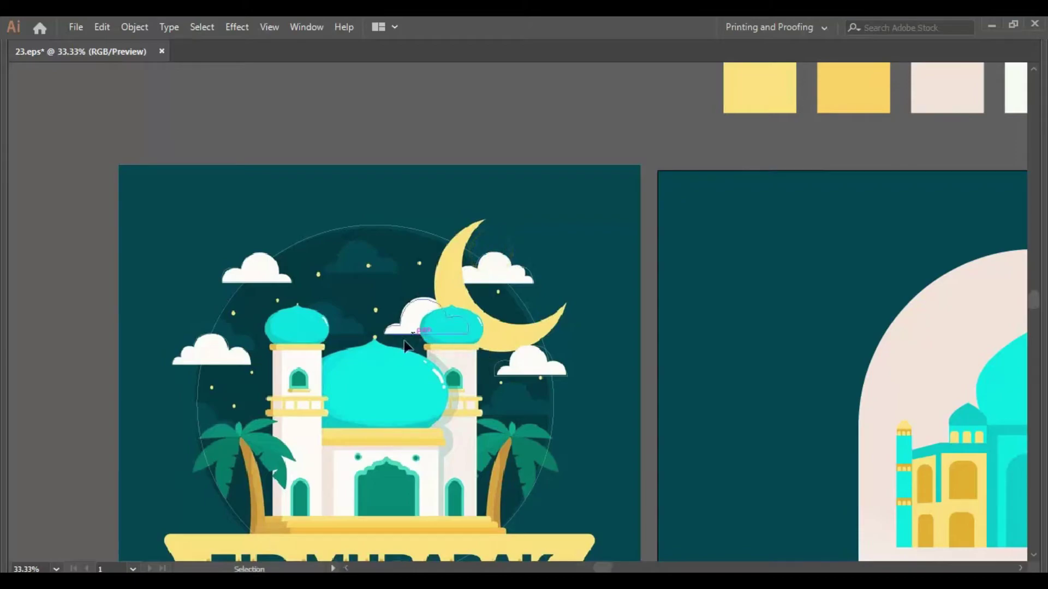
{"action": "left_click_drag", "start_coordinate": [403, 336], "coordinate": [367, 289]}
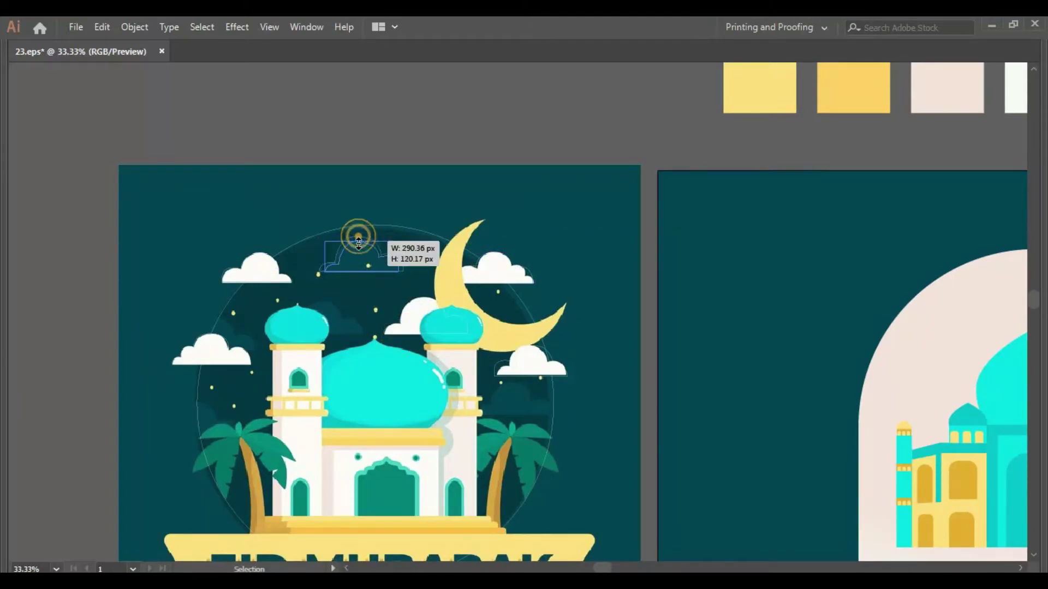
{"action": "left_click_drag", "start_coordinate": [360, 238], "coordinate": [355, 242]}
{"action": "scroll", "coordinate": [463, 243], "scroll_direction": "down", "scroll_amount": 2}
{"action": "scroll", "coordinate": [463, 243], "scroll_direction": "left", "scroll_amount": 3}
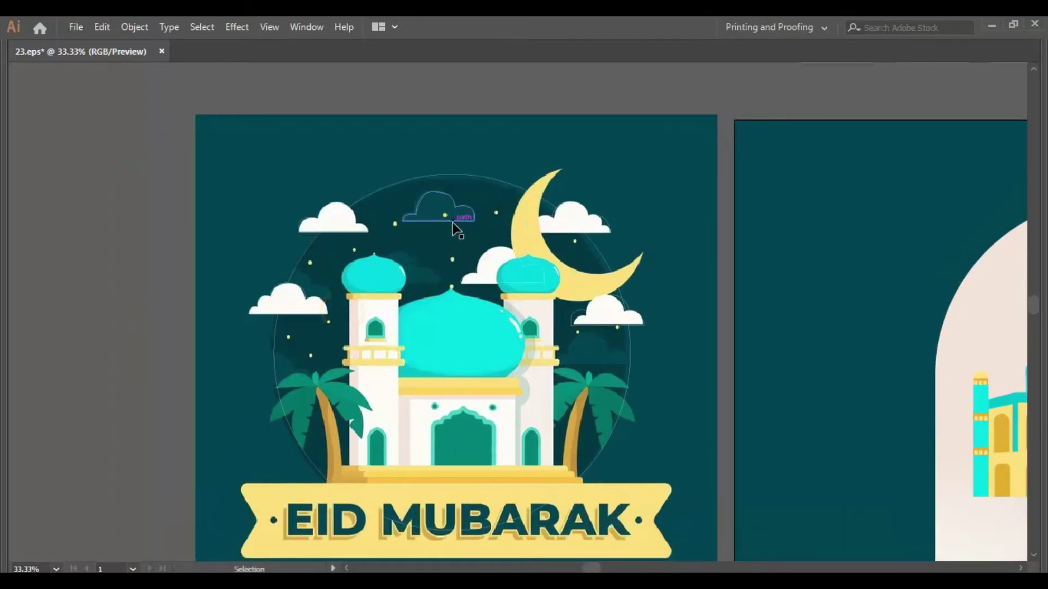
{"action": "left_click_drag", "start_coordinate": [456, 229], "coordinate": [455, 228]}
{"action": "scroll", "coordinate": [494, 273], "scroll_direction": "left", "scroll_amount": 3}
{"action": "scroll", "coordinate": [494, 273], "scroll_direction": "down", "scroll_amount": 1}
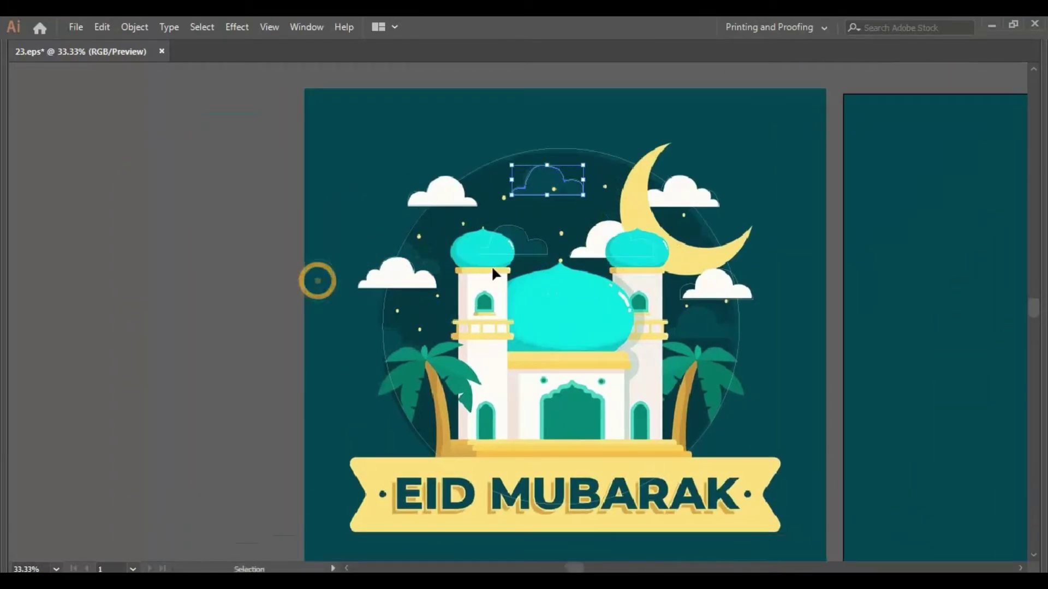
{"action": "left_click_drag", "start_coordinate": [528, 259], "coordinate": [423, 280]}
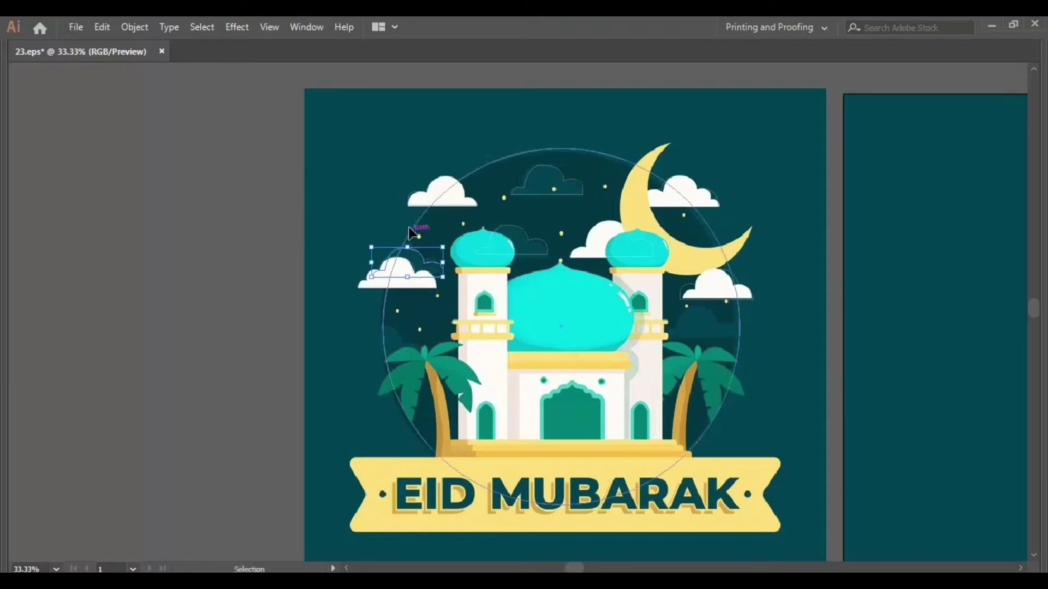
- Trim the small cloud outlines against the big circle with Shape Builder
{"action": "left_click", "coordinate": [410, 235]}
{"action": "key", "text": "shift+m"}
{"action": "left_click_drag", "start_coordinate": [315, 327], "coordinate": [263, 304]}
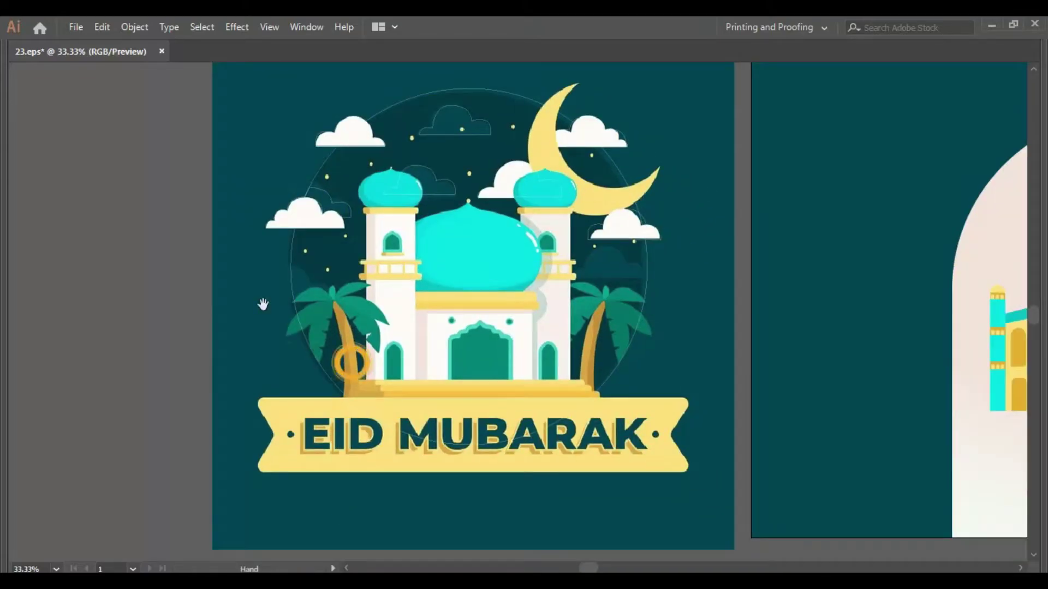
{"action": "mouse_move", "coordinate": [343, 244]}
{"action": "left_mouse_down"}
{"action": "mouse_move", "coordinate": [323, 301]}
{"action": "mouse_move", "coordinate": [313, 270]}
{"action": "left_mouse_up"}
{"action": "left_click", "coordinate": [293, 248], "text": "shift"}
{"action": "key", "text": "shift+m"}
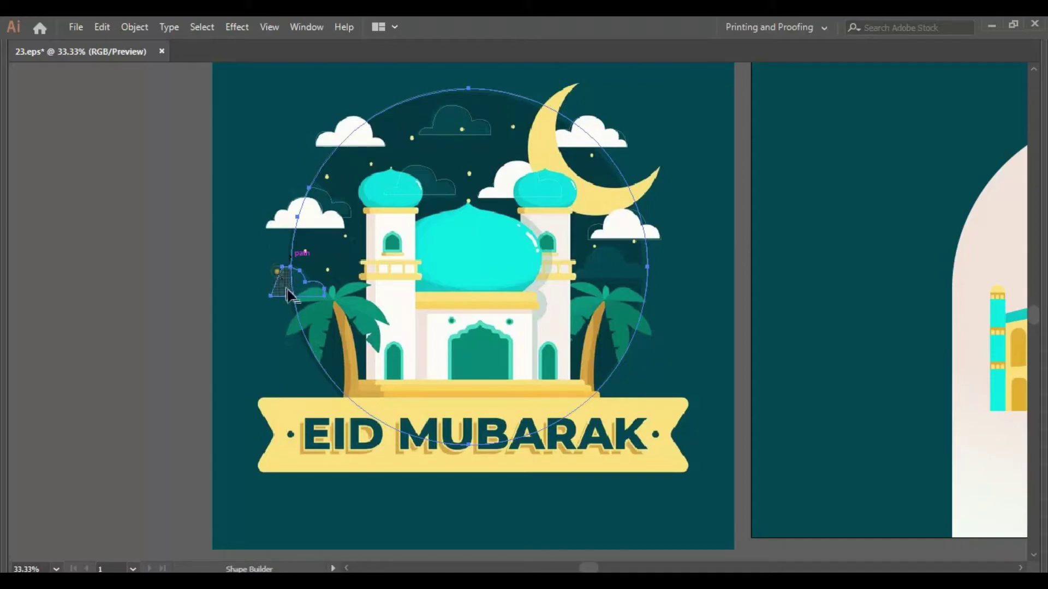
{"action": "key", "text": "ctrl+shift+a"}
{"action": "key", "text": "v"}
- Place a copy of the small cloud outline behind the right white cloud
{"action": "scroll", "coordinate": [304, 428], "scroll_direction": "right", "scroll_amount": 3}
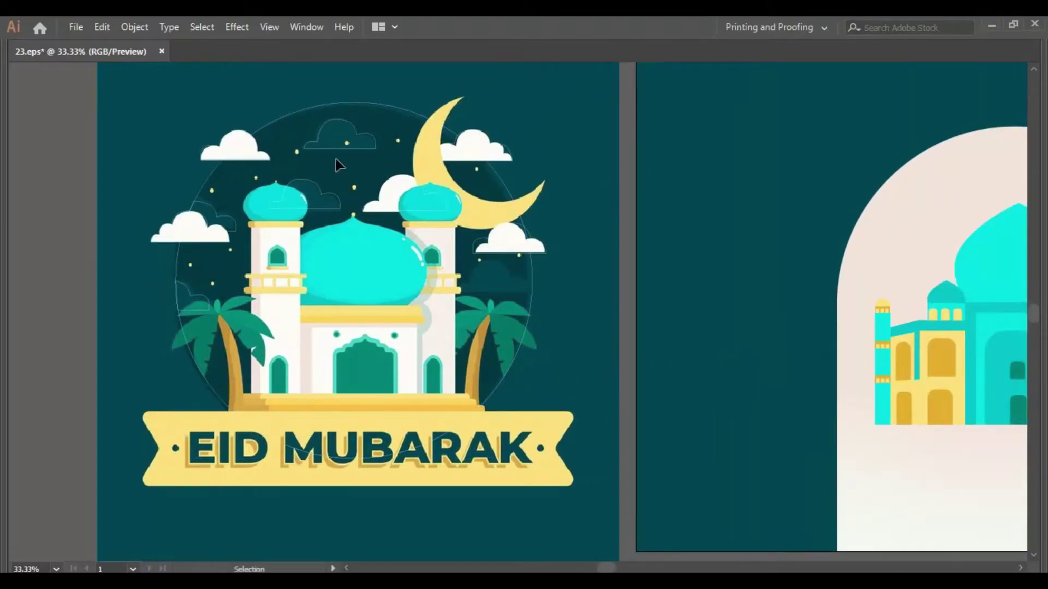
{"action": "left_click_drag", "start_coordinate": [351, 158], "coordinate": [511, 294]}
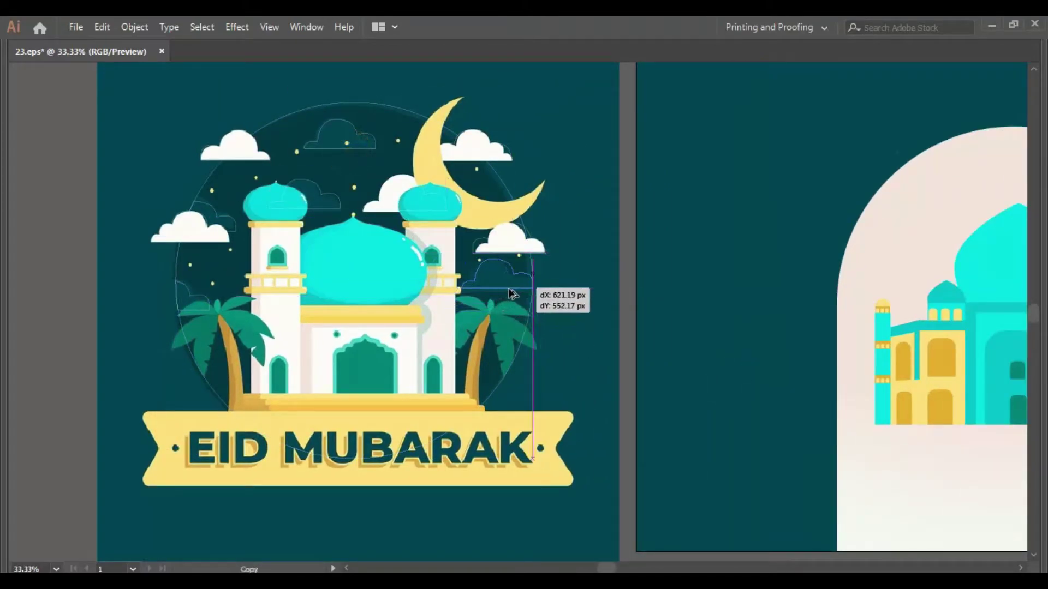
{"action": "left_click_drag", "start_coordinate": [511, 294], "coordinate": [512, 295]}
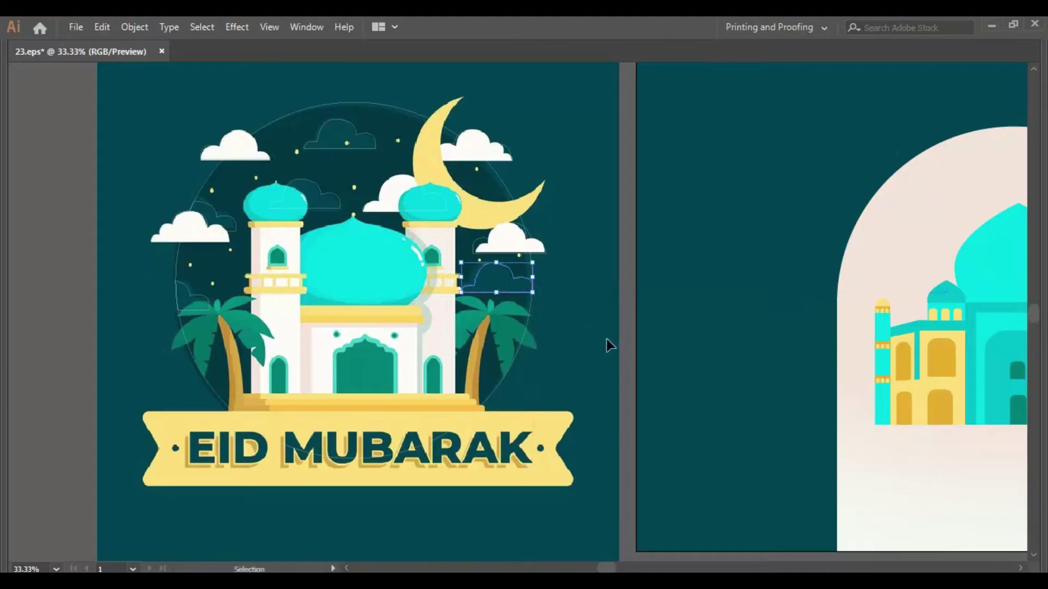
{"action": "left_click_drag", "start_coordinate": [619, 304], "coordinate": [649, 333]}
{"action": "left_click_drag", "start_coordinate": [449, 312], "coordinate": [530, 298]}
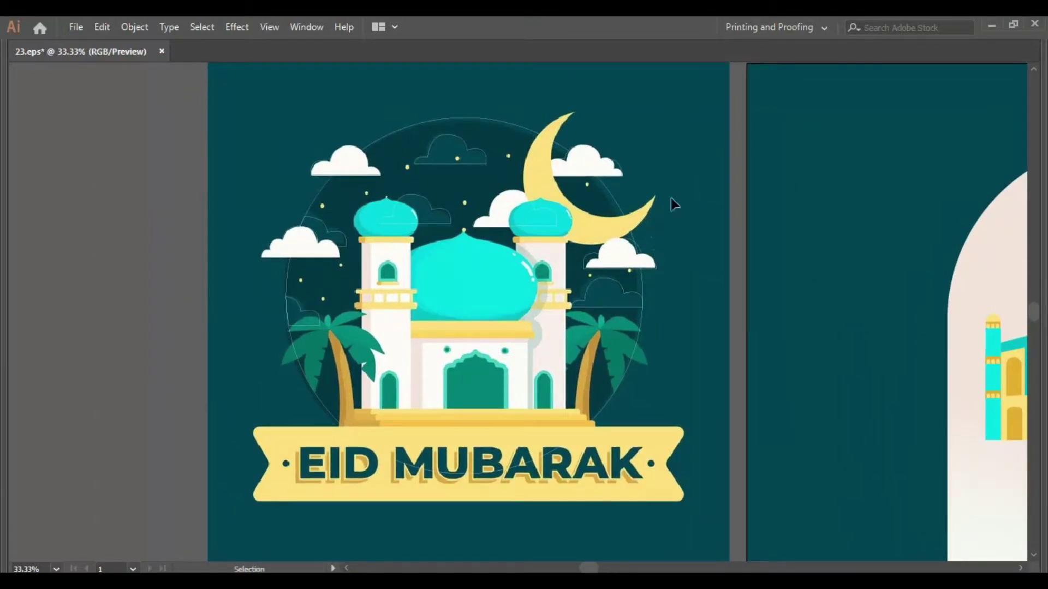
{"action": "left_click_drag", "start_coordinate": [699, 187], "coordinate": [639, 193]}
- Draw a circle over the moon and fit it to the moon's inner curve
{"action": "key", "text": "l"}
{"action": "left_click_drag", "start_coordinate": [570, 148], "coordinate": [588, 206]}
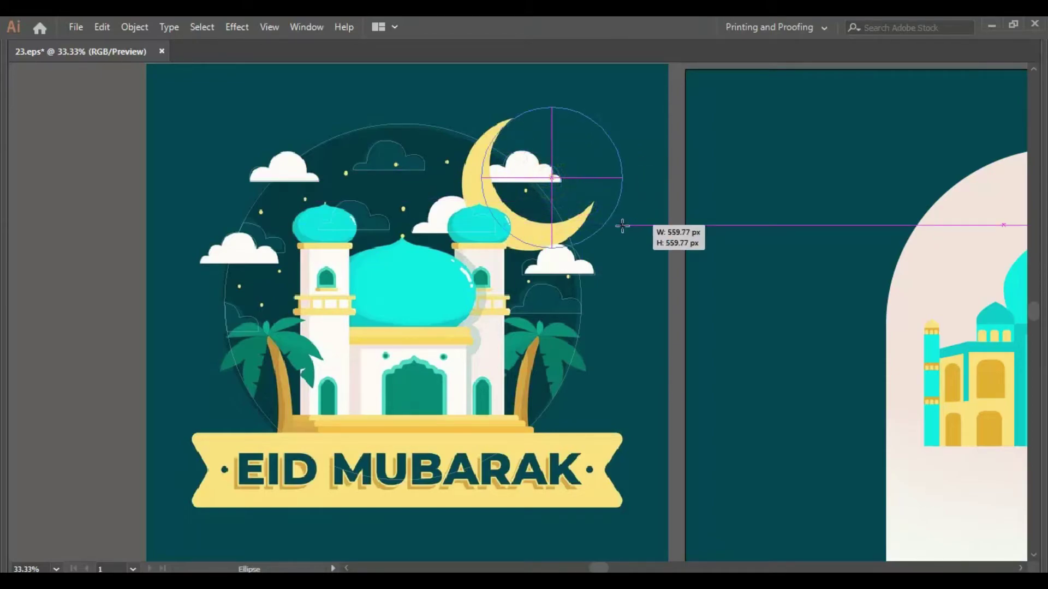
{"action": "mouse_move", "coordinate": [588, 206]}
{"action": "left_mouse_down"}
{"action": "mouse_move", "coordinate": [626, 229]}
{"action": "mouse_move", "coordinate": [584, 250]}
{"action": "mouse_move", "coordinate": [603, 250]}
{"action": "left_mouse_up"}
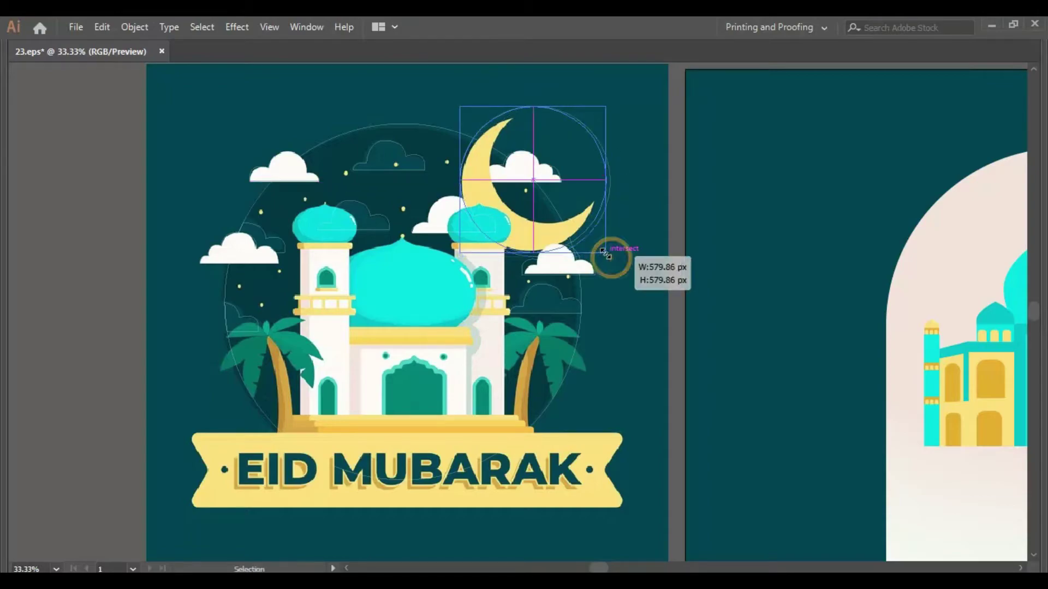
{"action": "left_click", "coordinate": [627, 281]}
{"action": "left_click_drag", "start_coordinate": [595, 205], "coordinate": [618, 186]}
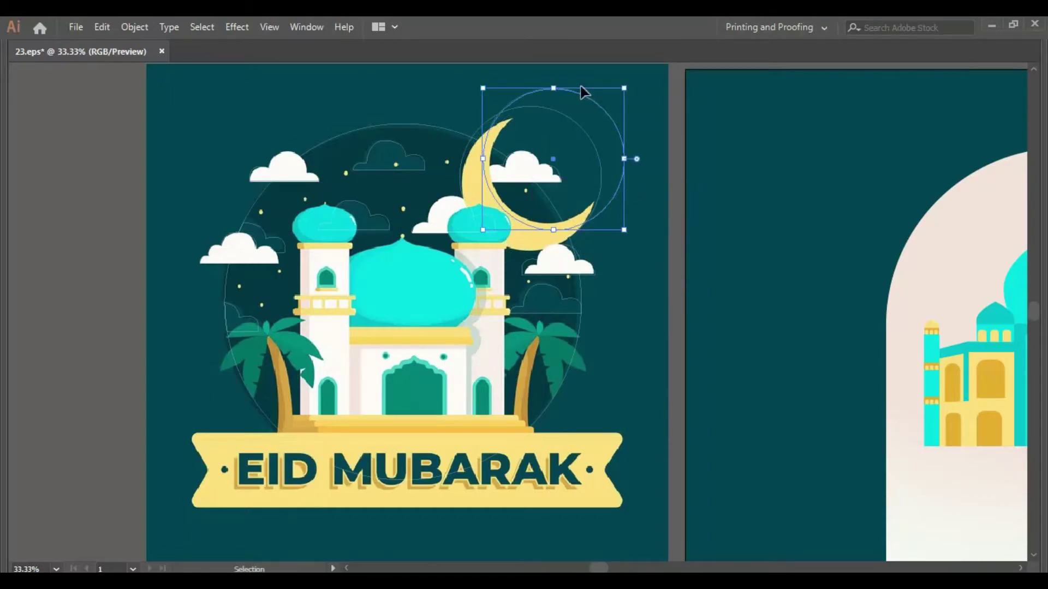
{"action": "left_click_drag", "start_coordinate": [624, 89], "coordinate": [602, 110]}
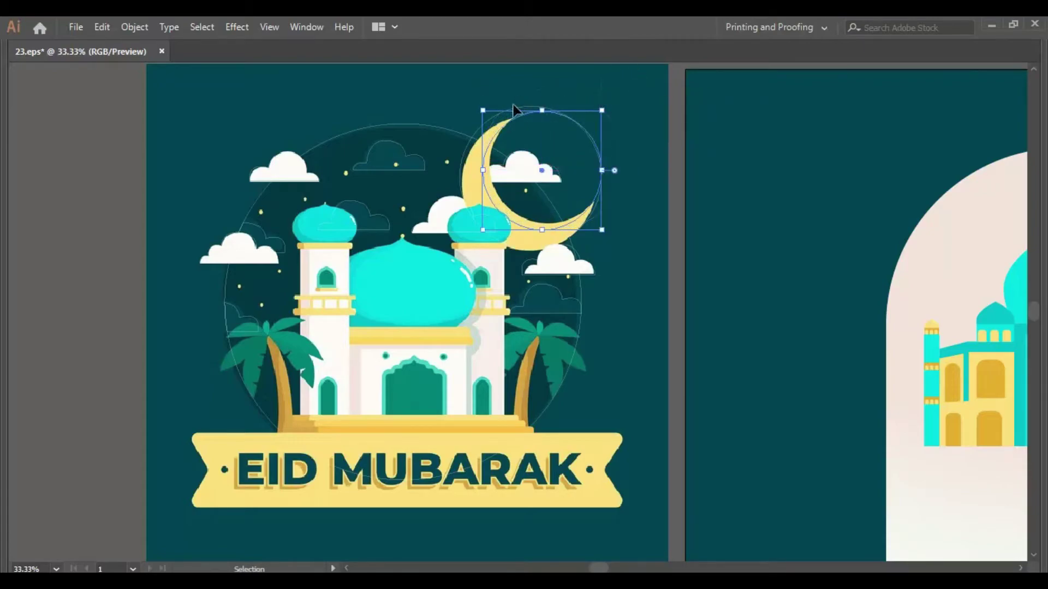
- Cut the circle's overlap from the crescent moon with Shape Builder, then select the whole artwork
{"action": "left_click", "coordinate": [526, 252], "text": "shift"}
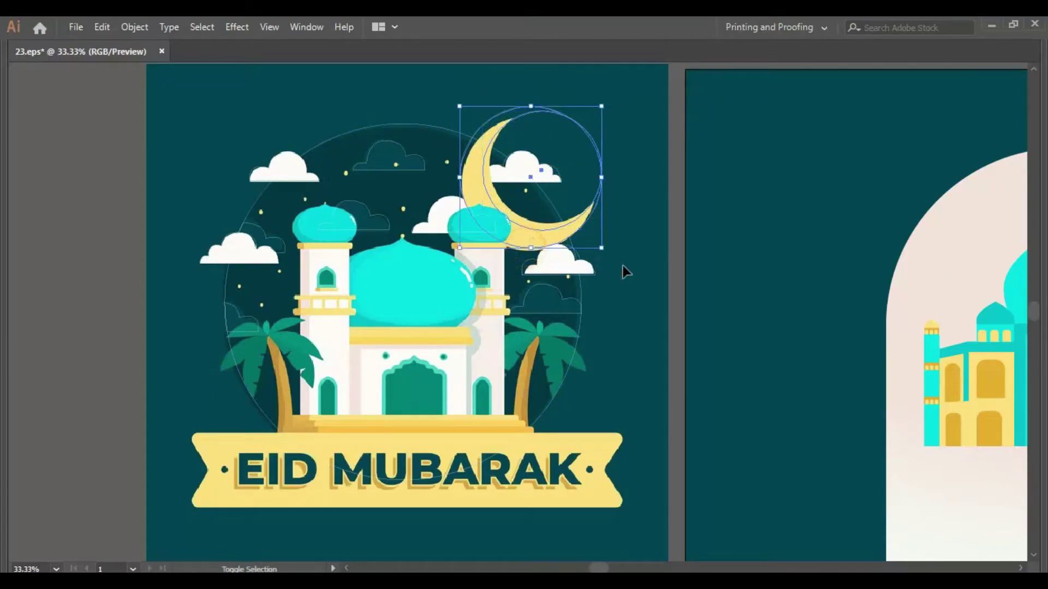
{"action": "key", "text": "shift+m"}
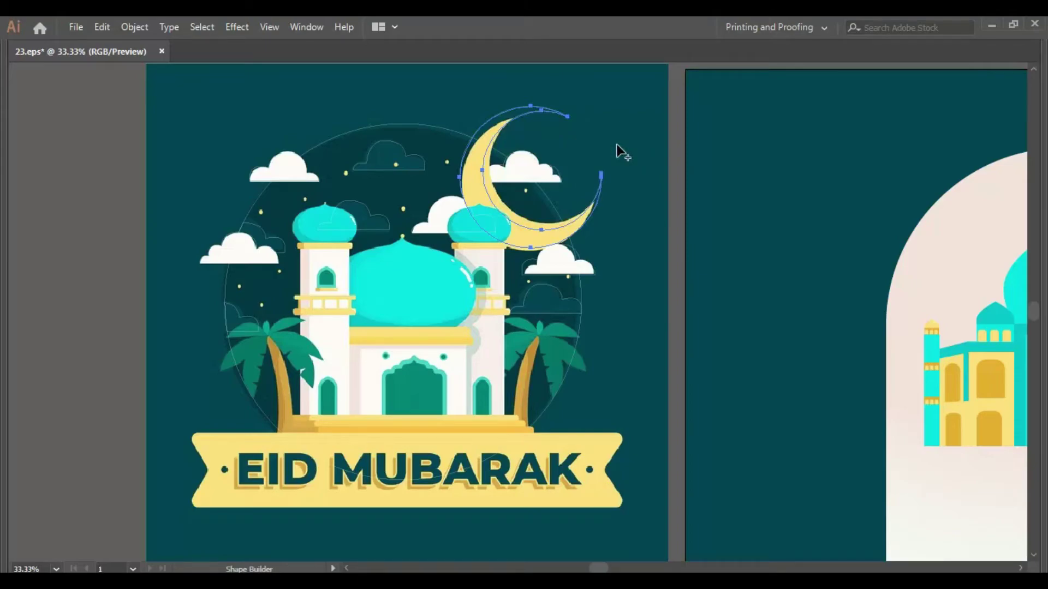
{"action": "key", "text": "v"}
{"action": "left_click", "coordinate": [616, 144]}
{"action": "key", "text": "h"}
{"action": "left_click_drag", "start_coordinate": [454, 262], "coordinate": [534, 300]}
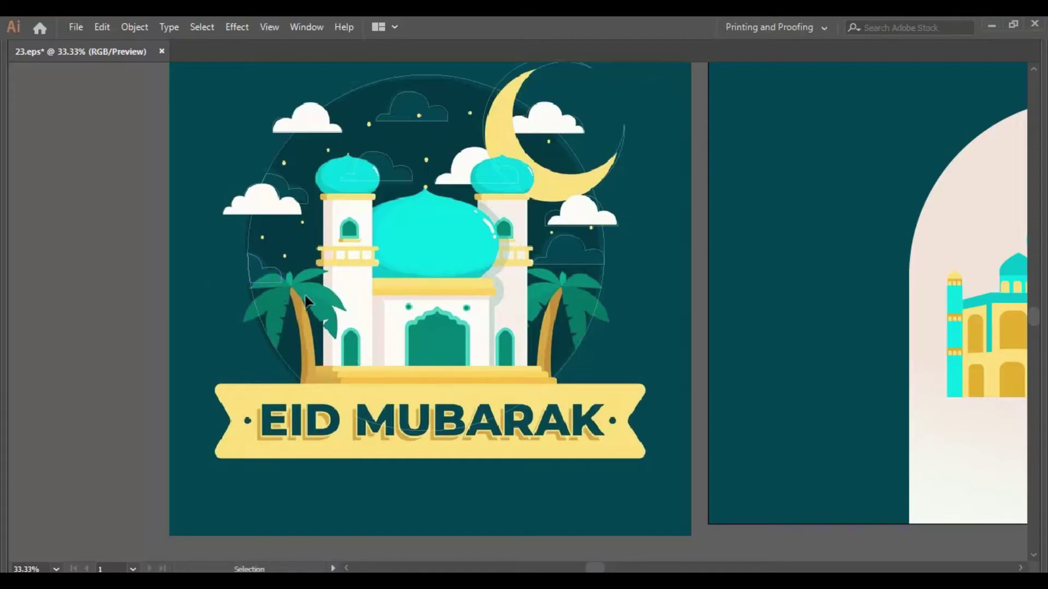
{"action": "scroll", "coordinate": [132, 133], "scroll_direction": "up", "scroll_amount": 3}
{"action": "left_click_drag", "start_coordinate": [401, 325], "coordinate": [648, 513]}
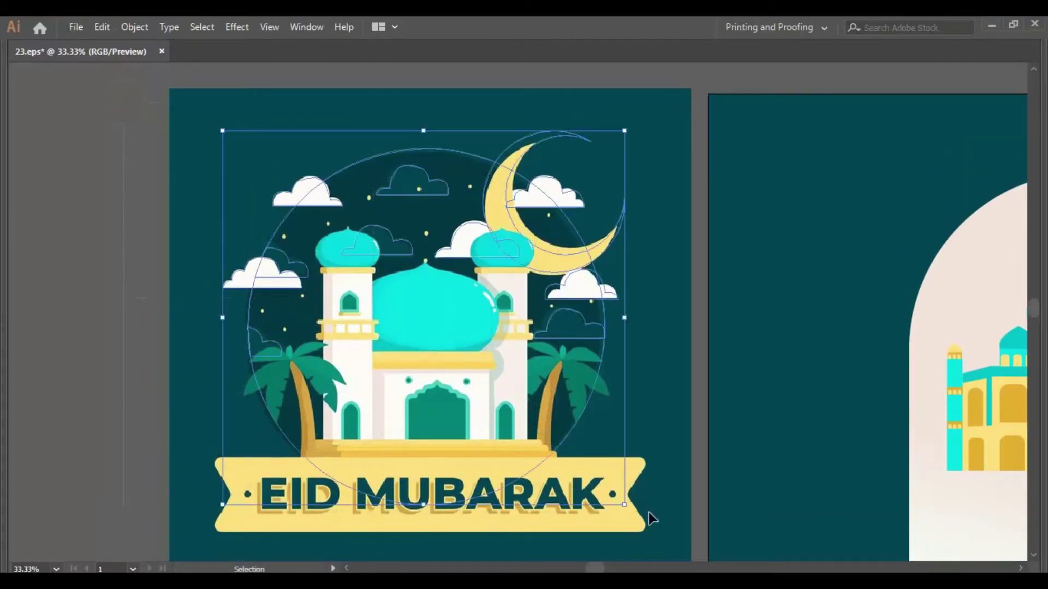
- Zoom in on the left palm tree and minaret
{"action": "key", "text": "z"}
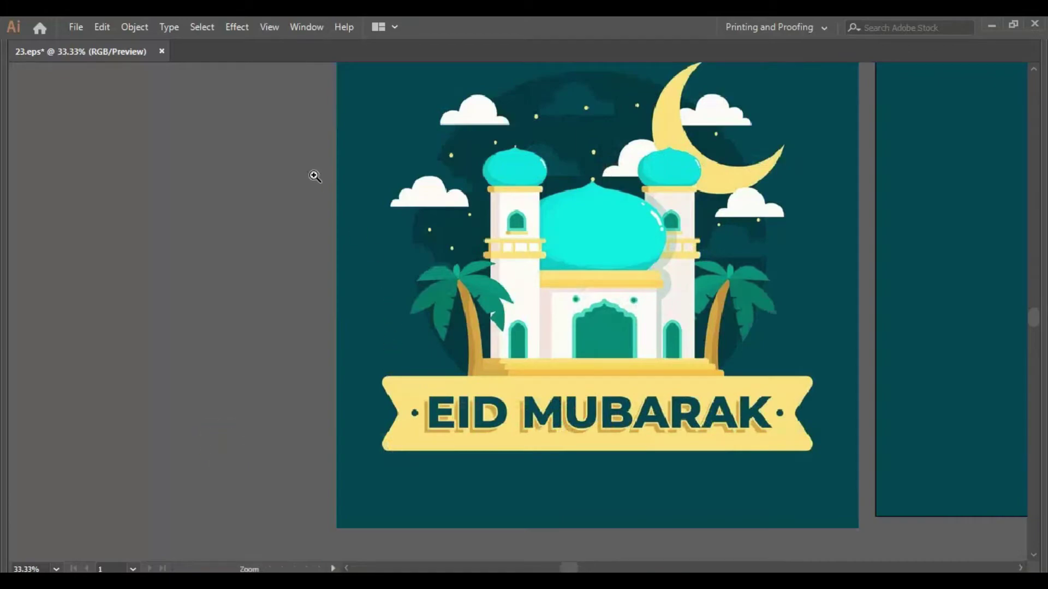
{"action": "left_click_drag", "start_coordinate": [330, 184], "coordinate": [616, 445]}
{"action": "left_click_drag", "start_coordinate": [561, 291], "coordinate": [260, 163]}
{"action": "left_click", "coordinate": [260, 164]}
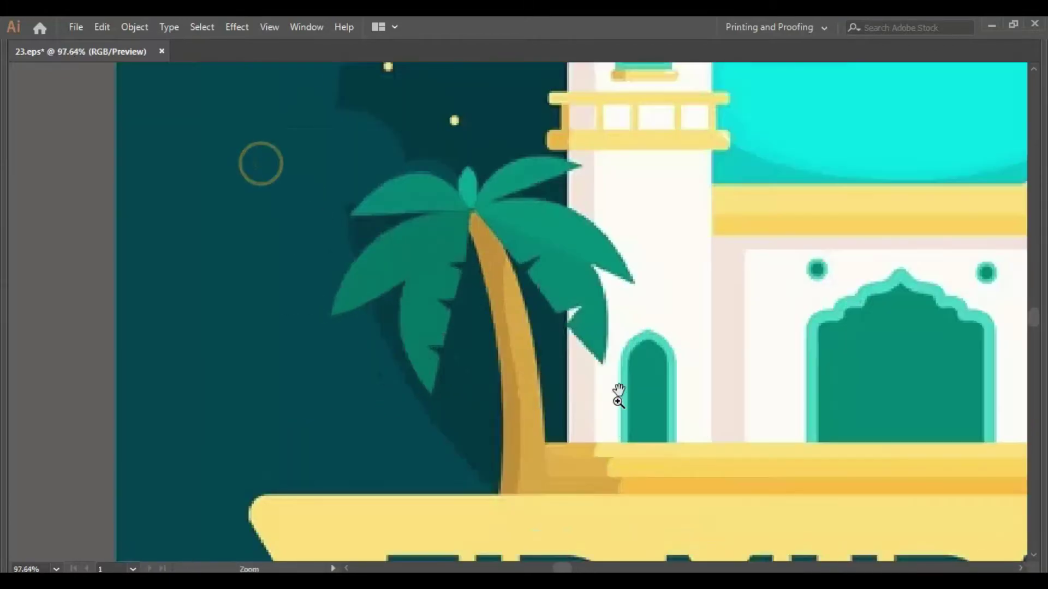
{"action": "left_click_drag", "start_coordinate": [619, 390], "coordinate": [554, 387]}
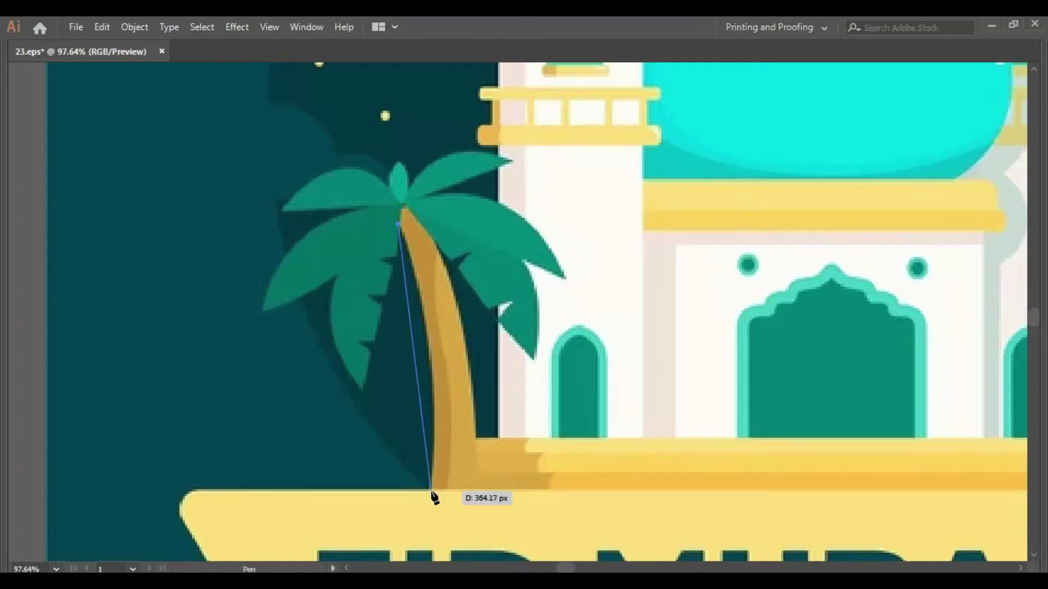
{"action": "left_click_drag", "start_coordinate": [431, 492], "coordinate": [410, 479]}
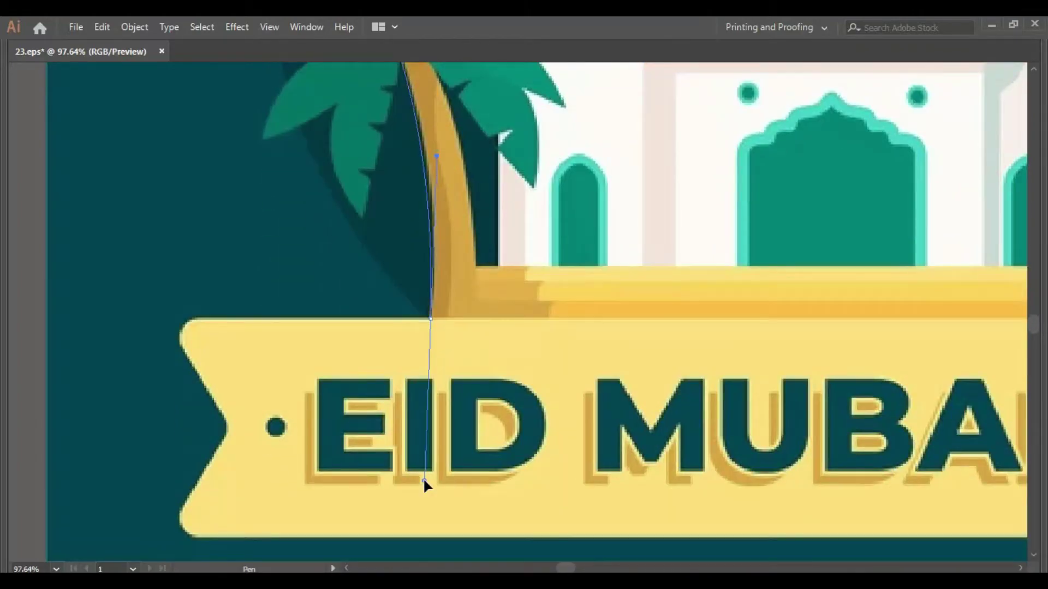
{"action": "scroll", "coordinate": [447, 322], "scroll_direction": "up", "scroll_amount": 5}
{"action": "scroll", "coordinate": [447, 321], "scroll_direction": "right", "scroll_amount": 3}
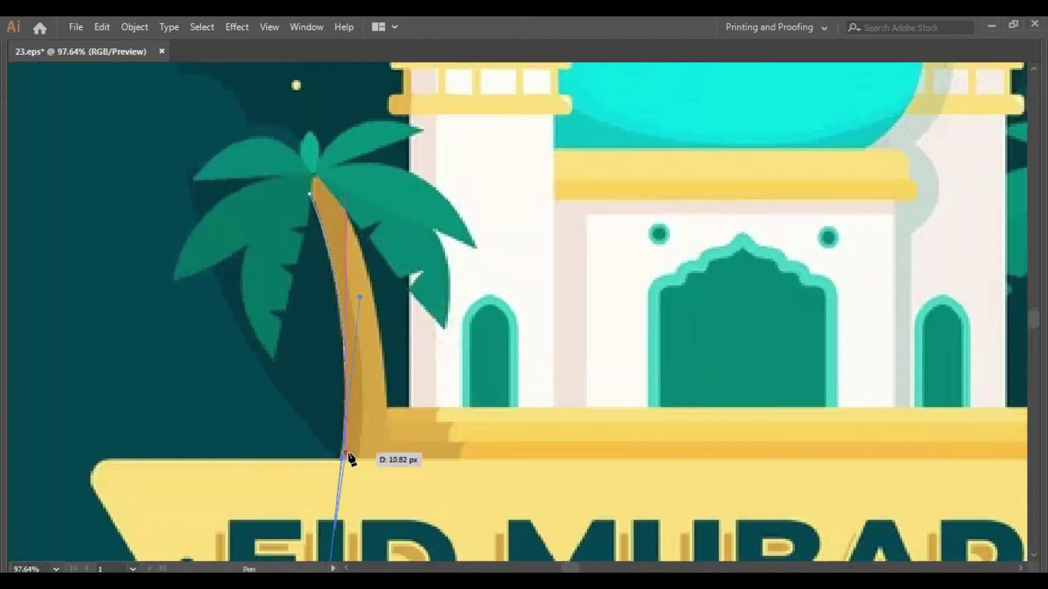
- Trace the palm trunk as a closed Pen outline from its base to the palm top
{"action": "left_click", "coordinate": [344, 458]}
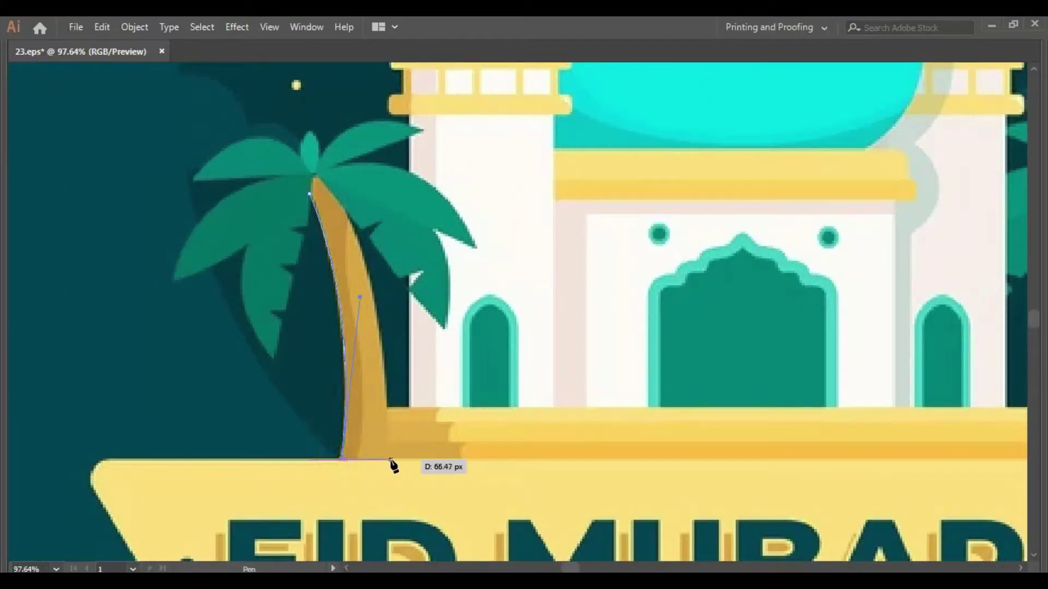
{"action": "left_click", "coordinate": [395, 459]}
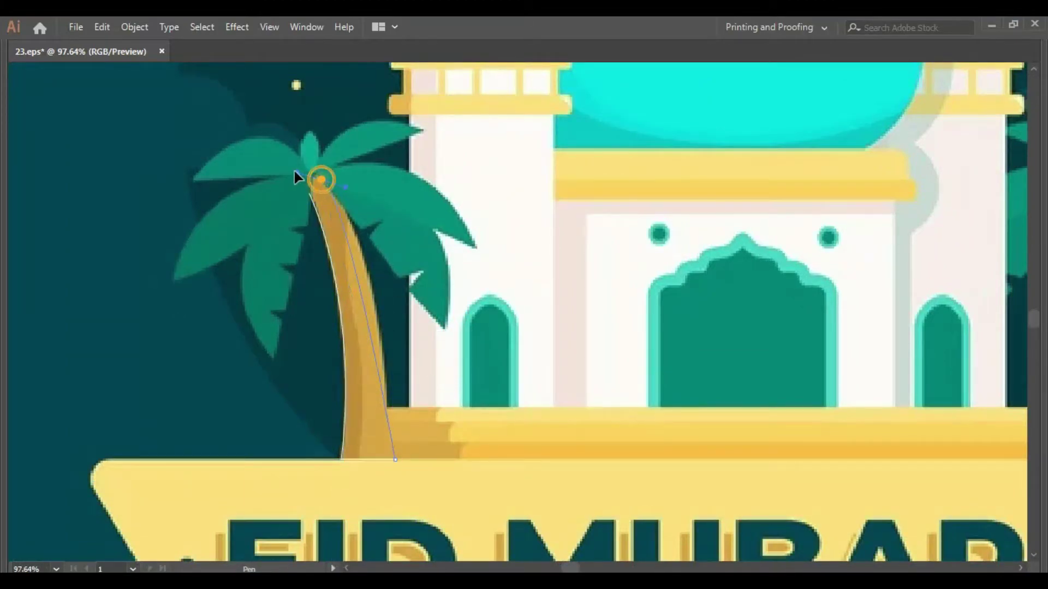
{"action": "mouse_move", "coordinate": [322, 180]}
{"action": "left_mouse_down"}
{"action": "mouse_move", "coordinate": [267, 161]}
{"action": "mouse_move", "coordinate": [365, 294]}
{"action": "mouse_move", "coordinate": [388, 406]}
{"action": "left_mouse_up"}
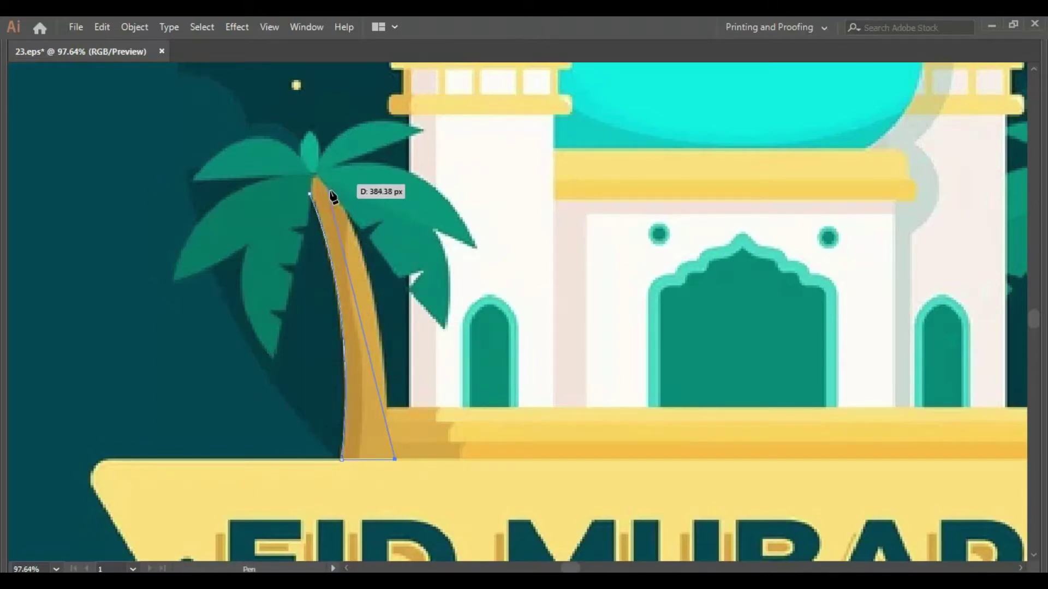
{"action": "mouse_move", "coordinate": [389, 410]}
{"action": "left_mouse_down"}
{"action": "mouse_move", "coordinate": [318, 179]}
{"action": "mouse_move", "coordinate": [324, 184]}
{"action": "left_mouse_up"}
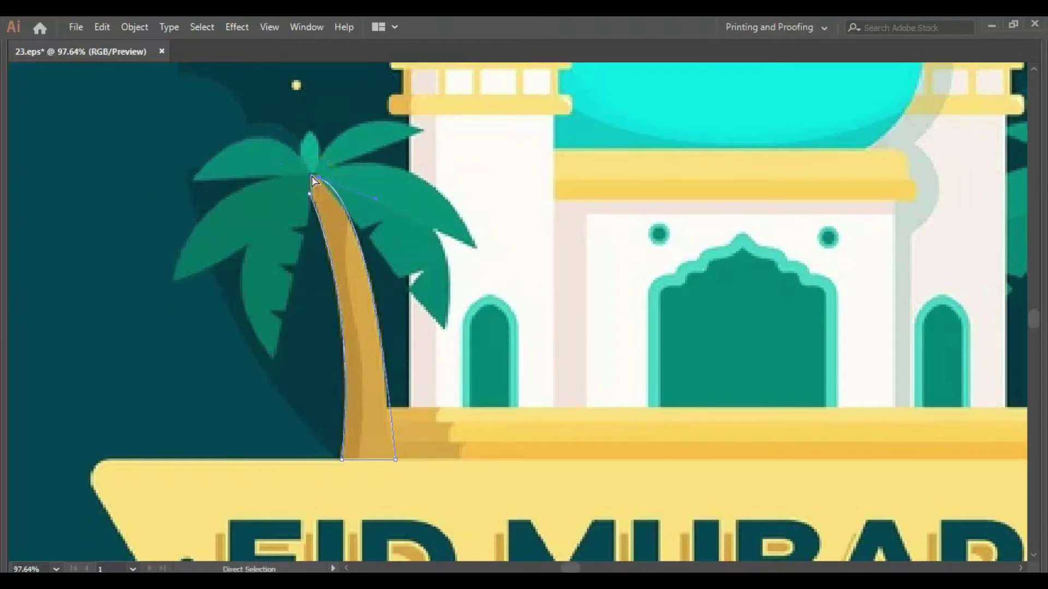
{"action": "key", "text": "ctrl+equal"}
{"action": "key", "text": "ctrl+equal"}
{"action": "left_click_drag", "start_coordinate": [312, 176], "coordinate": [502, 343]}
- Slightly round the trunk's top corner with the Direct Selection corner widget
{"action": "key", "text": "a"}
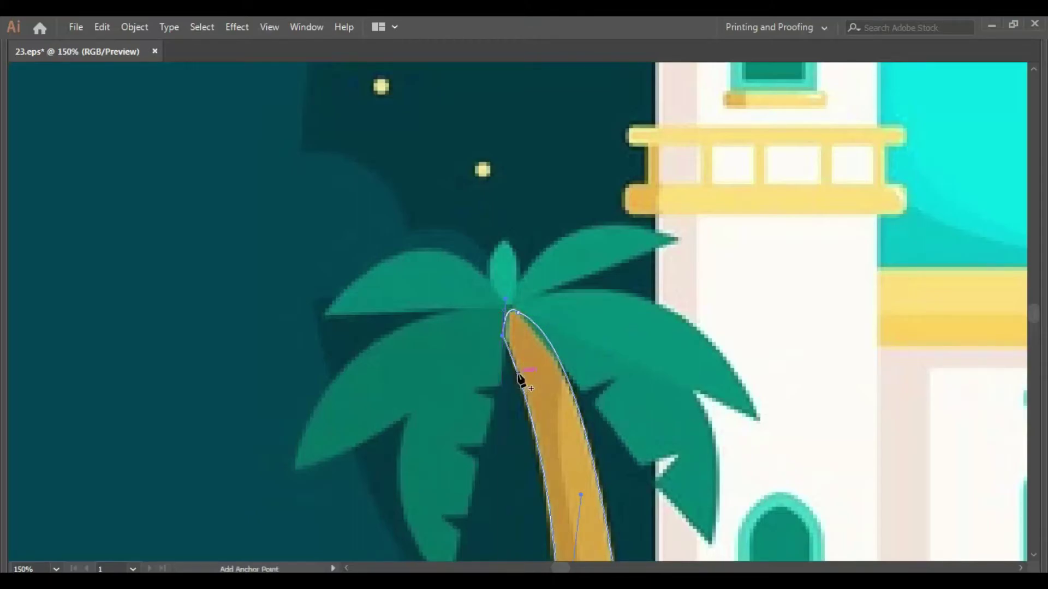
{"action": "left_click_drag", "start_coordinate": [563, 330], "coordinate": [554, 306]}
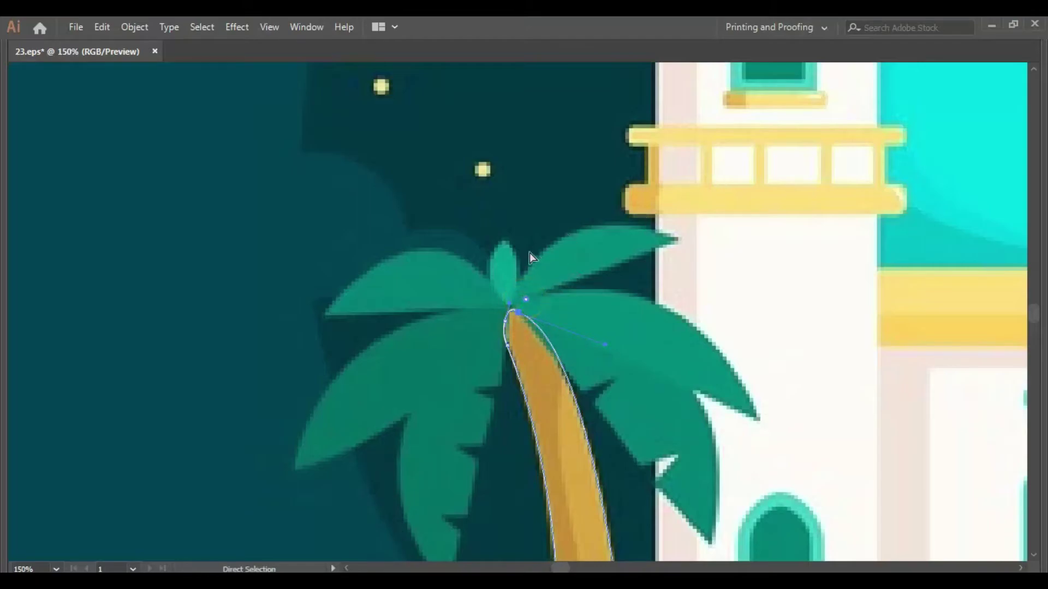
{"action": "scroll", "coordinate": [635, 331], "scroll_direction": "down", "scroll_amount": 5}
{"action": "scroll", "coordinate": [635, 330], "scroll_direction": "right", "scroll_amount": 3}
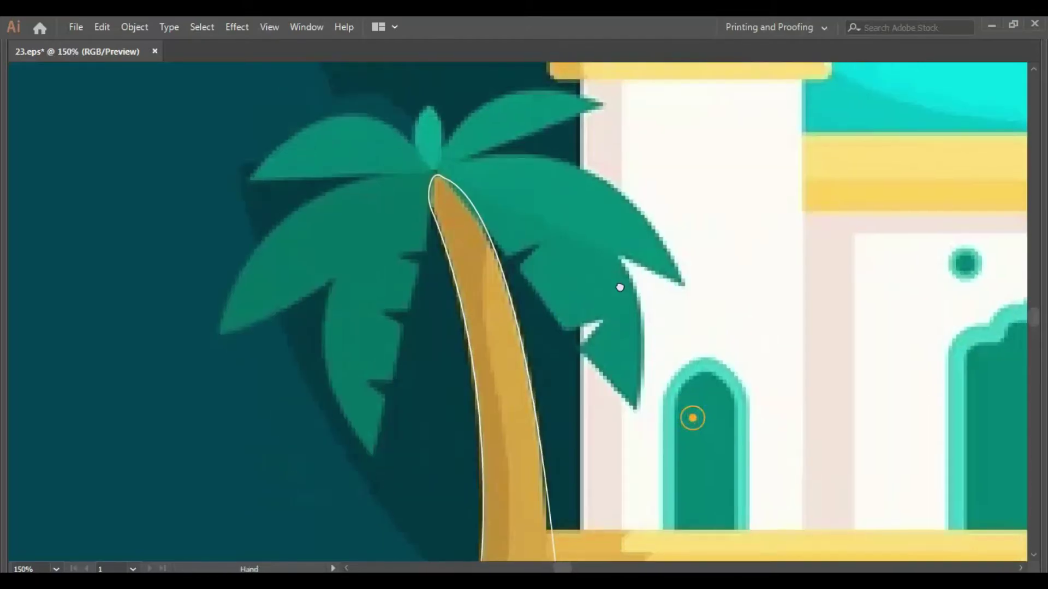
{"action": "key", "text": "p"}
{"action": "scroll", "coordinate": [436, 221], "scroll_direction": "up", "scroll_amount": 1}
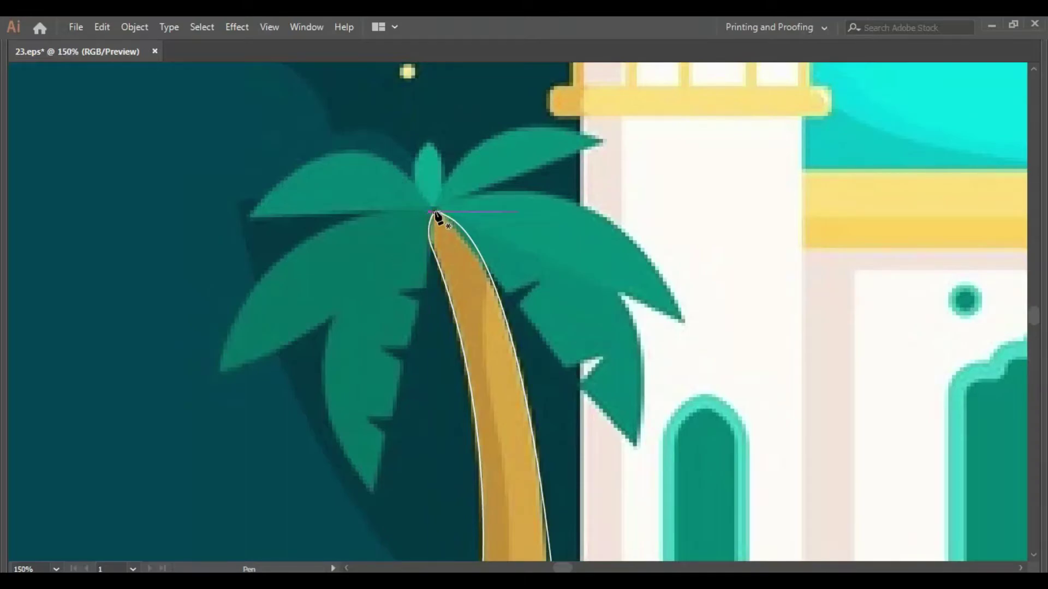
- Trace the lower-left frond's upper edge out to its sharp outer and lower tips
{"action": "left_click", "coordinate": [436, 212]}
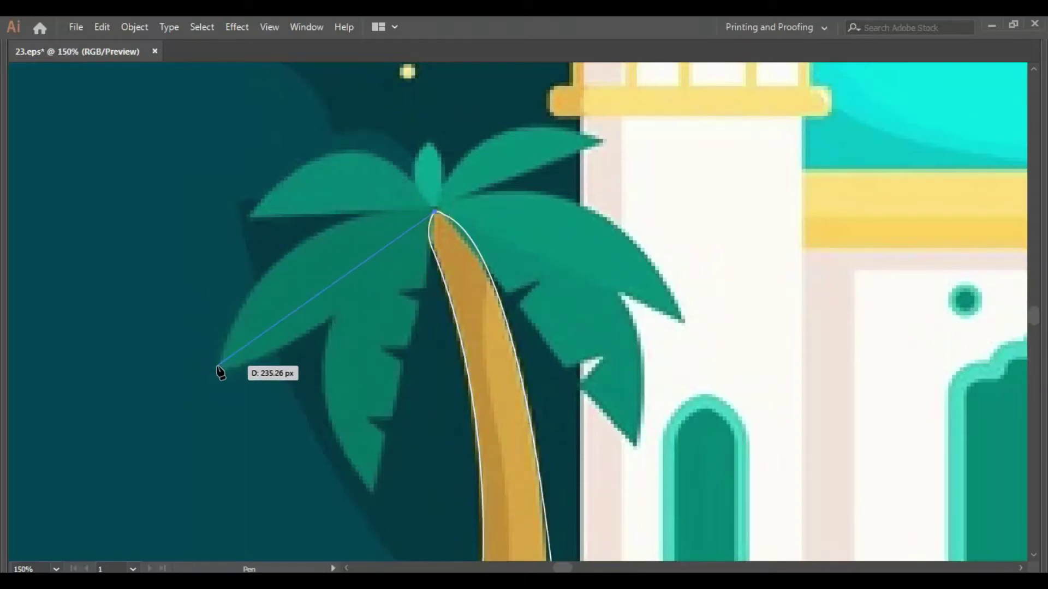
{"action": "left_click_drag", "start_coordinate": [219, 366], "coordinate": [211, 482]}
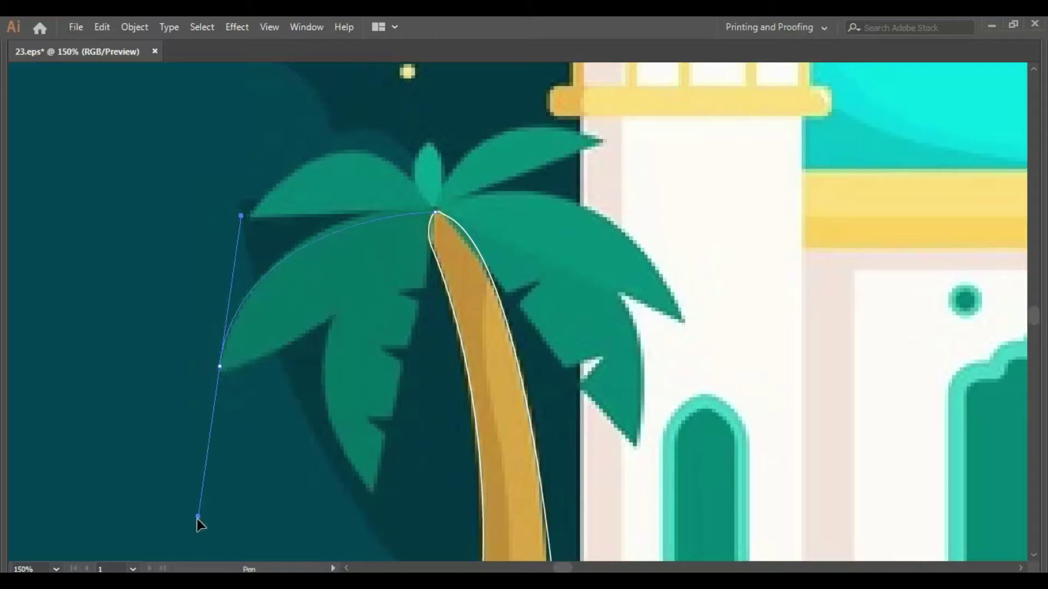
{"action": "scroll", "coordinate": [200, 532], "scroll_direction": "down", "scroll_amount": 2}
{"action": "mouse_move", "coordinate": [220, 311]}
{"action": "left_mouse_down"}
{"action": "mouse_move", "coordinate": [337, 294]}
{"action": "mouse_move", "coordinate": [404, 229]}
{"action": "mouse_move", "coordinate": [330, 269]}
{"action": "left_mouse_up"}
{"action": "left_click", "coordinate": [332, 268]}
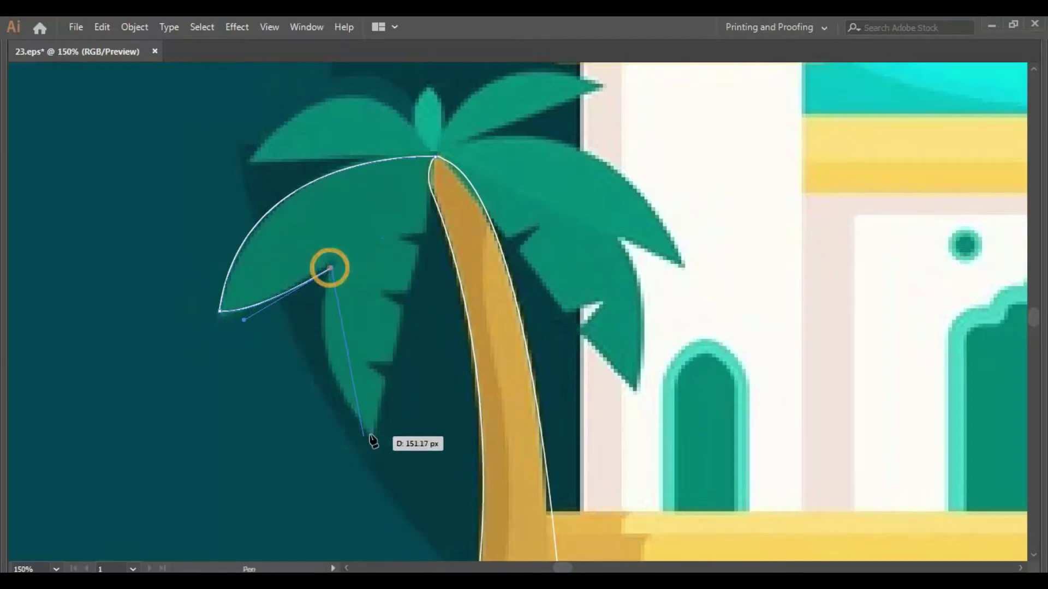
{"action": "left_click_drag", "start_coordinate": [372, 435], "coordinate": [436, 504]}
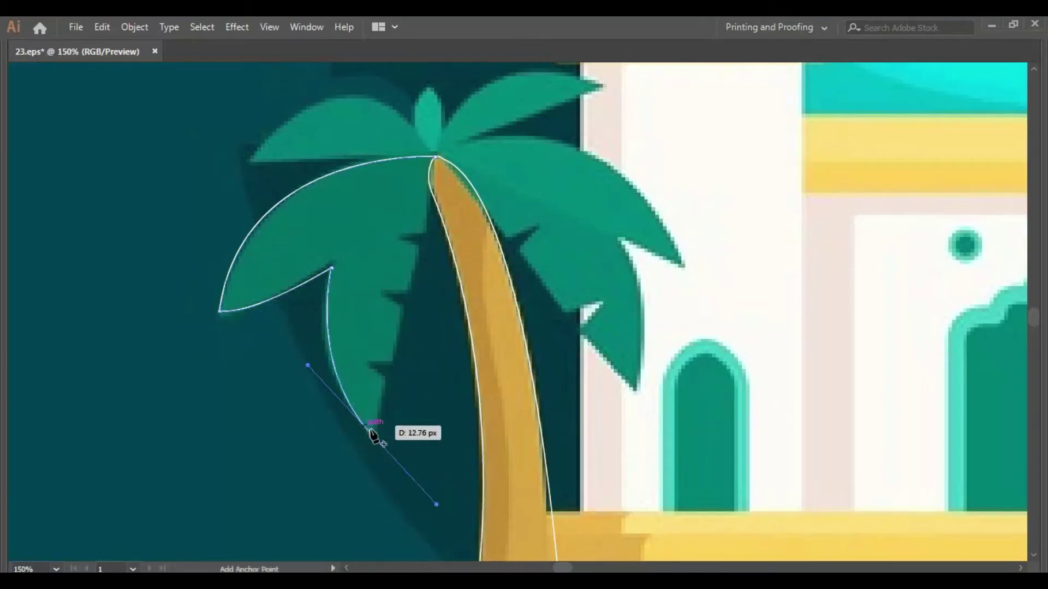
{"action": "left_click", "coordinate": [372, 435]}
- Trace the frond's notched lower edge back to the palm top, closing the shape
{"action": "left_click_drag", "start_coordinate": [386, 382], "coordinate": [365, 365]}
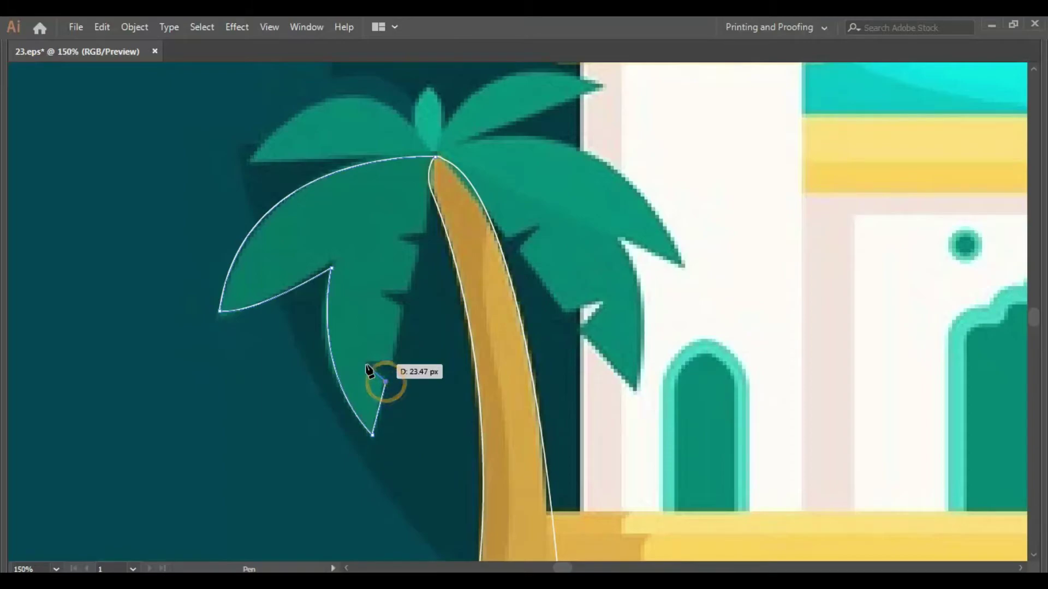
{"action": "left_click", "coordinate": [392, 363]}
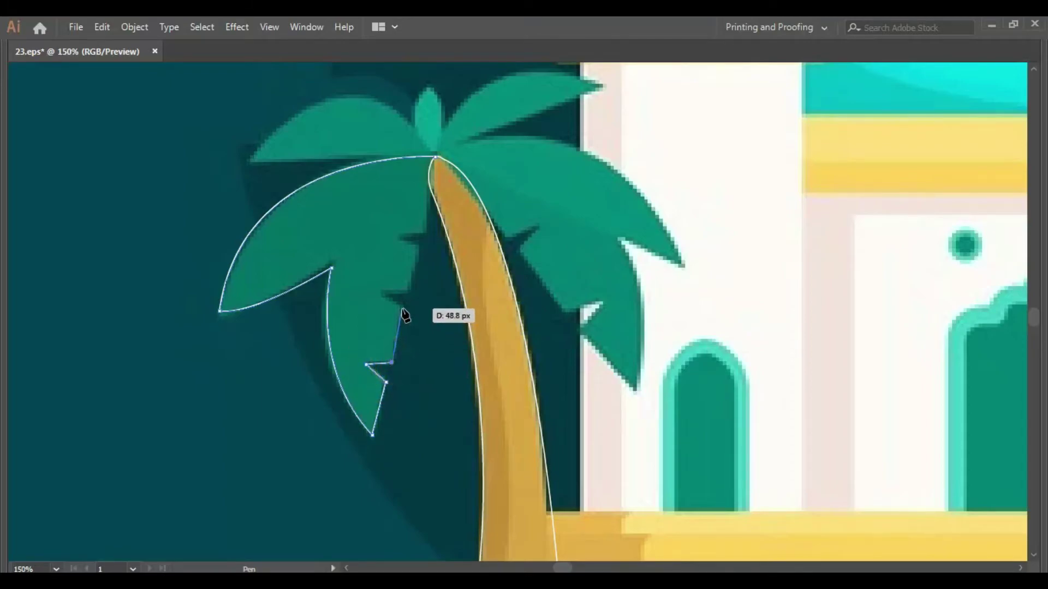
{"action": "mouse_move", "coordinate": [401, 308]}
{"action": "left_mouse_down"}
{"action": "mouse_move", "coordinate": [393, 303]}
{"action": "mouse_move", "coordinate": [435, 205]}
{"action": "left_mouse_up"}
{"action": "left_click", "coordinate": [385, 291]}
{"action": "left_click", "coordinate": [417, 248]}
{"action": "left_click", "coordinate": [399, 236]}
{"action": "left_click_drag", "start_coordinate": [434, 158], "coordinate": [448, 157]}
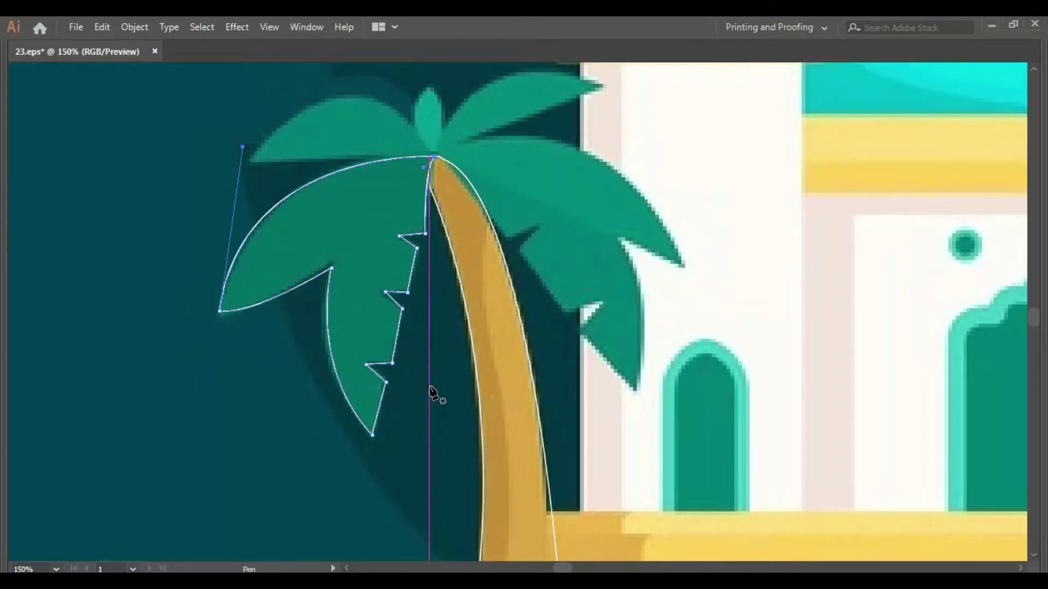
- Trace and close the upper-left frond with a sharp tip and straight bottom edge
{"action": "key", "text": "v"}
{"action": "left_click_drag", "start_coordinate": [412, 219], "coordinate": [410, 377]}
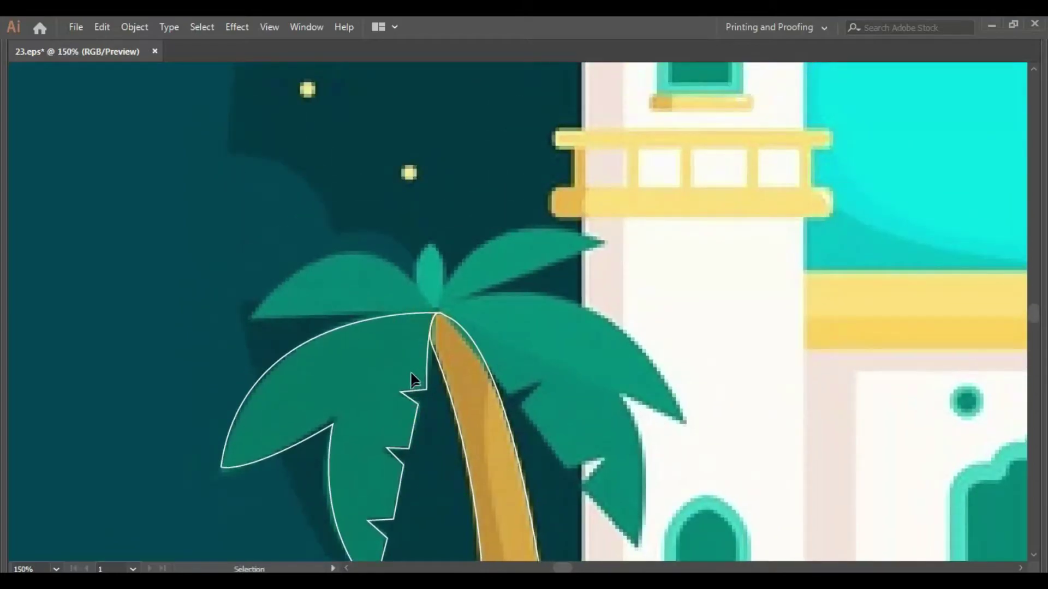
{"action": "key", "text": "p"}
{"action": "mouse_move", "coordinate": [437, 314]}
{"action": "left_mouse_down"}
{"action": "mouse_move", "coordinate": [255, 316]}
{"action": "mouse_move", "coordinate": [143, 445]}
{"action": "left_mouse_up"}
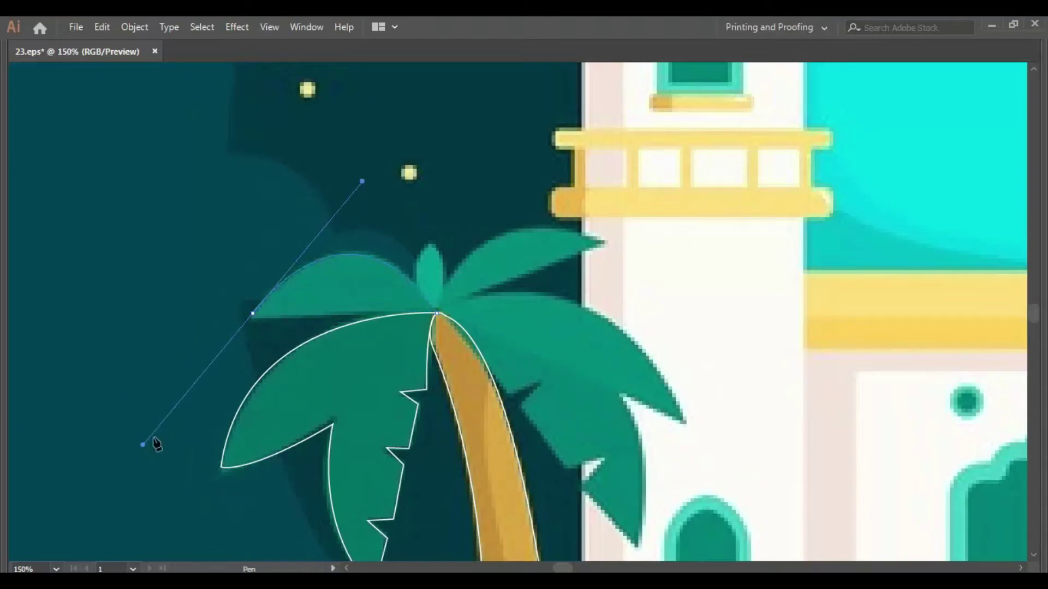
{"action": "left_click", "coordinate": [252, 313]}
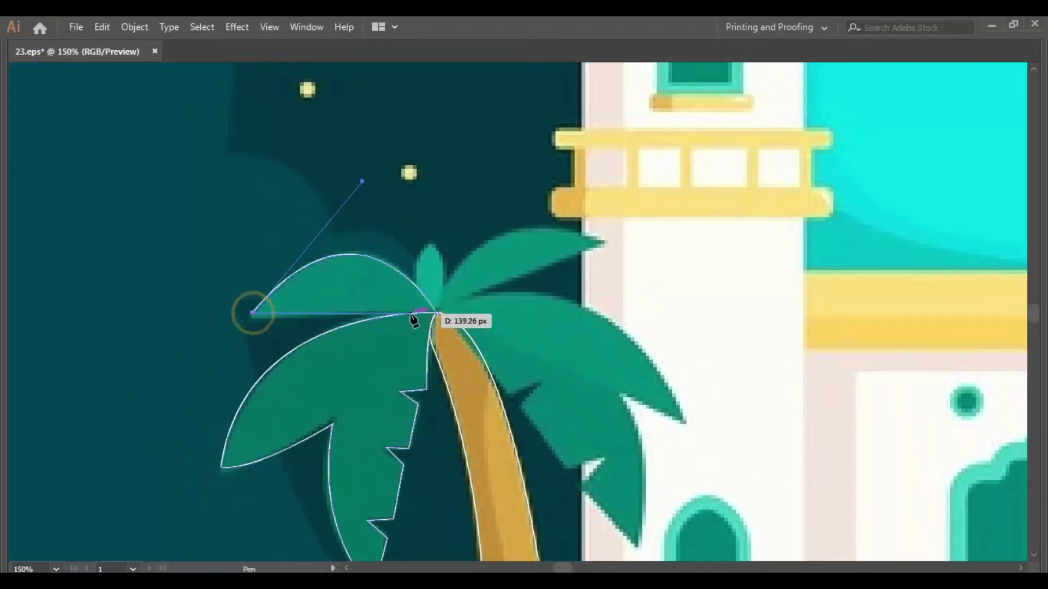
{"action": "left_click", "coordinate": [437, 313]}
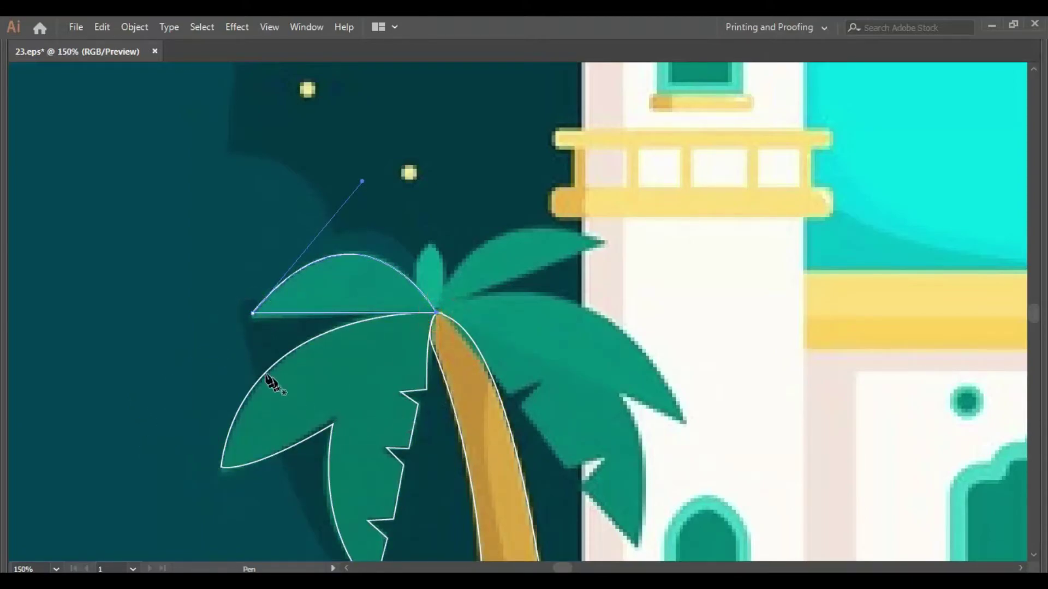
{"action": "left_click_drag", "start_coordinate": [252, 313], "coordinate": [248, 316]}
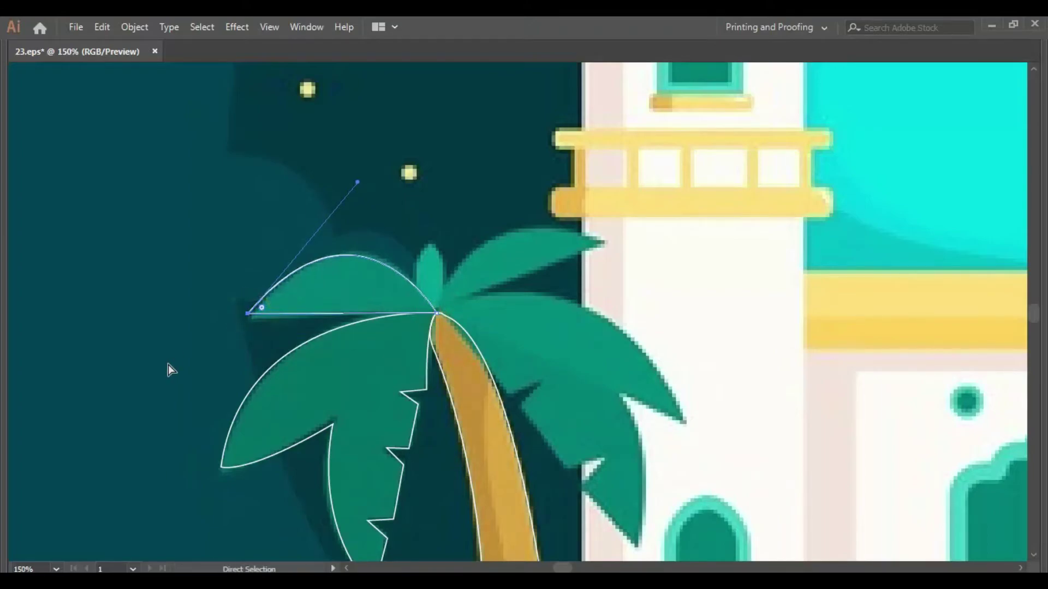
{"action": "left_click", "coordinate": [173, 341]}
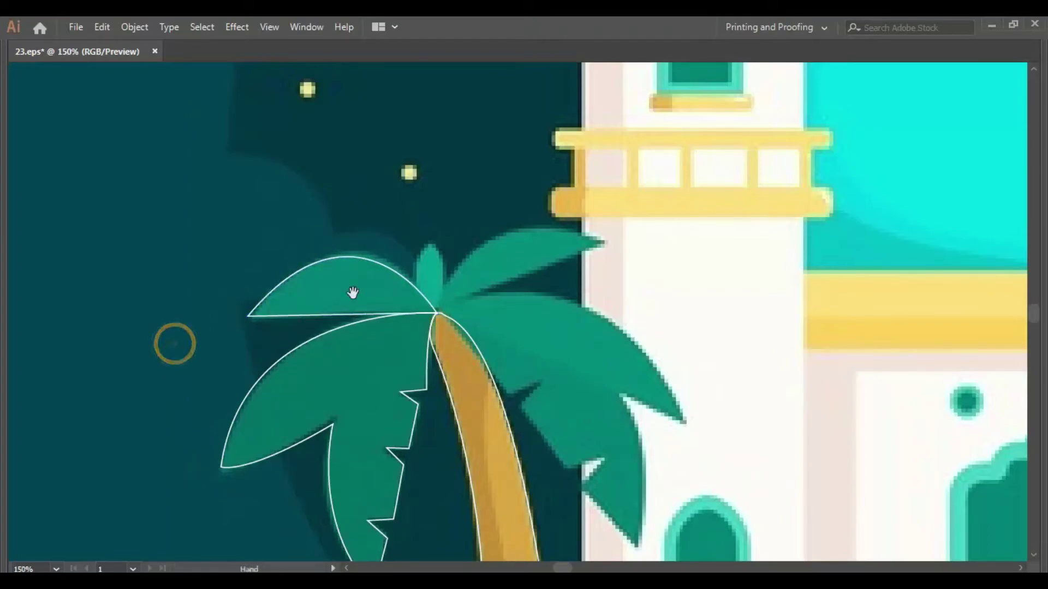
{"action": "mouse_move", "coordinate": [363, 288]}
{"action": "left_mouse_down"}
{"action": "mouse_move", "coordinate": [255, 250]}
{"action": "mouse_move", "coordinate": [333, 220]}
{"action": "mouse_move", "coordinate": [342, 254]}
{"action": "left_mouse_up"}
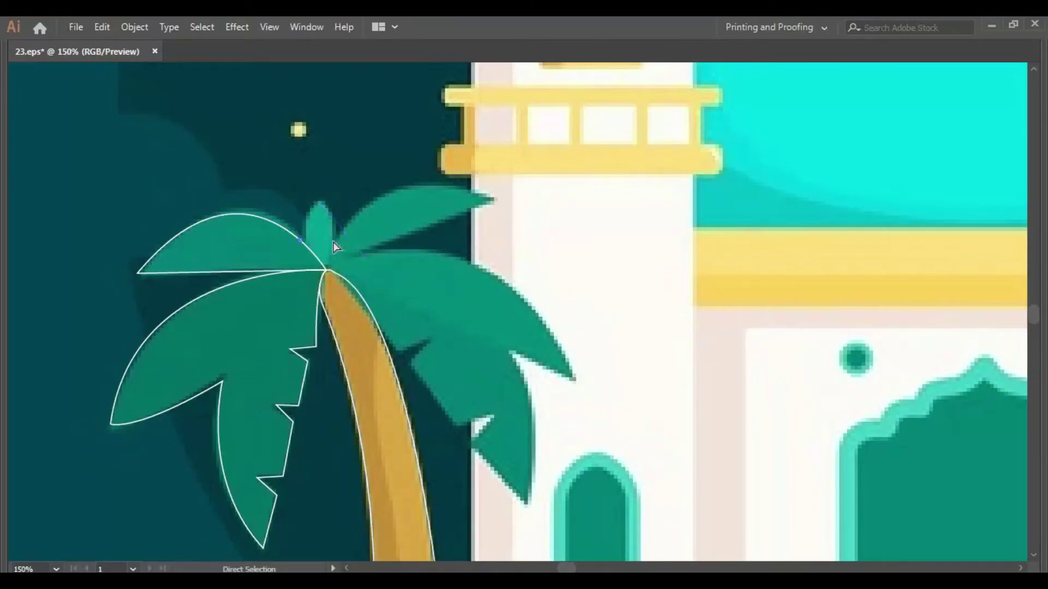
- Close the small centre leaf outline and combine it with the left leaves via Shape Builder
{"action": "mouse_move", "coordinate": [343, 253]}
{"action": "left_mouse_down"}
{"action": "mouse_move", "coordinate": [307, 255]}
{"action": "mouse_move", "coordinate": [333, 221]}
{"action": "left_mouse_up"}
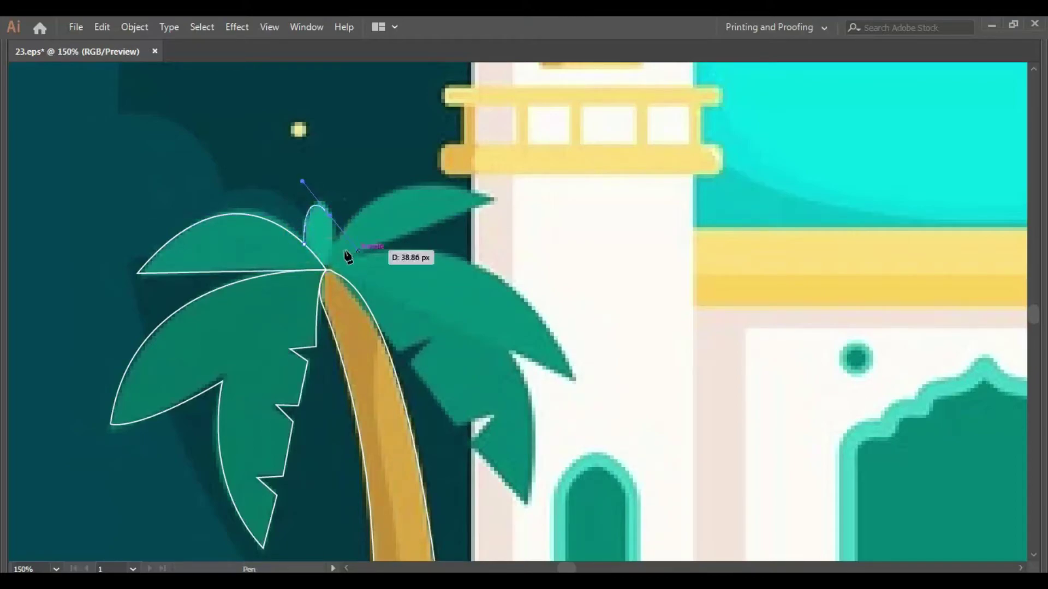
{"action": "mouse_move", "coordinate": [347, 256]}
{"action": "left_mouse_down"}
{"action": "mouse_move", "coordinate": [328, 292]}
{"action": "mouse_move", "coordinate": [307, 251]}
{"action": "left_mouse_up"}
{"action": "left_click", "coordinate": [304, 247]}
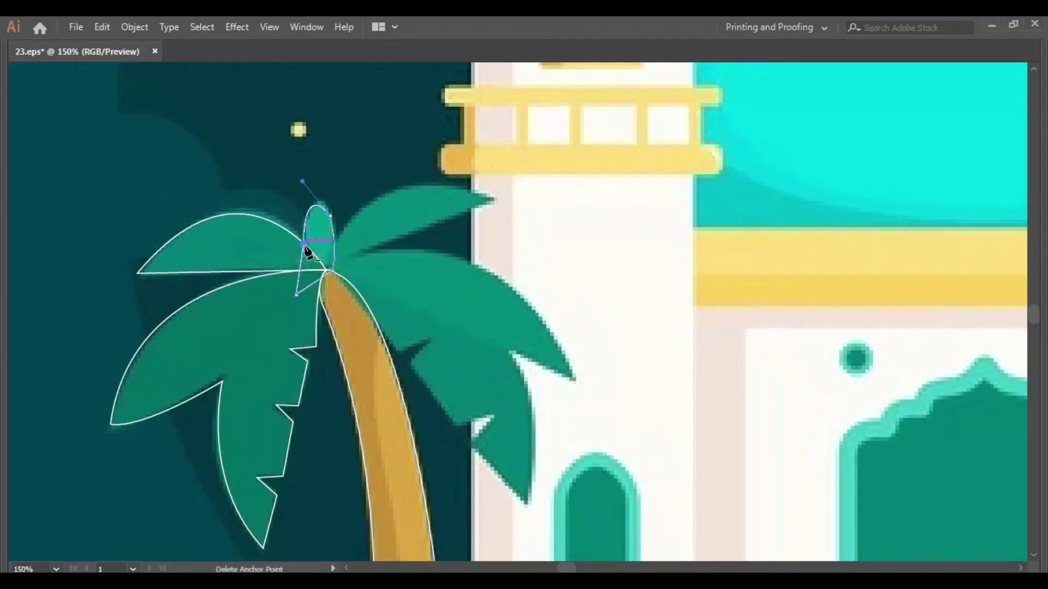
{"action": "key", "text": "v"}
{"action": "left_click", "coordinate": [309, 300], "text": "shift"}
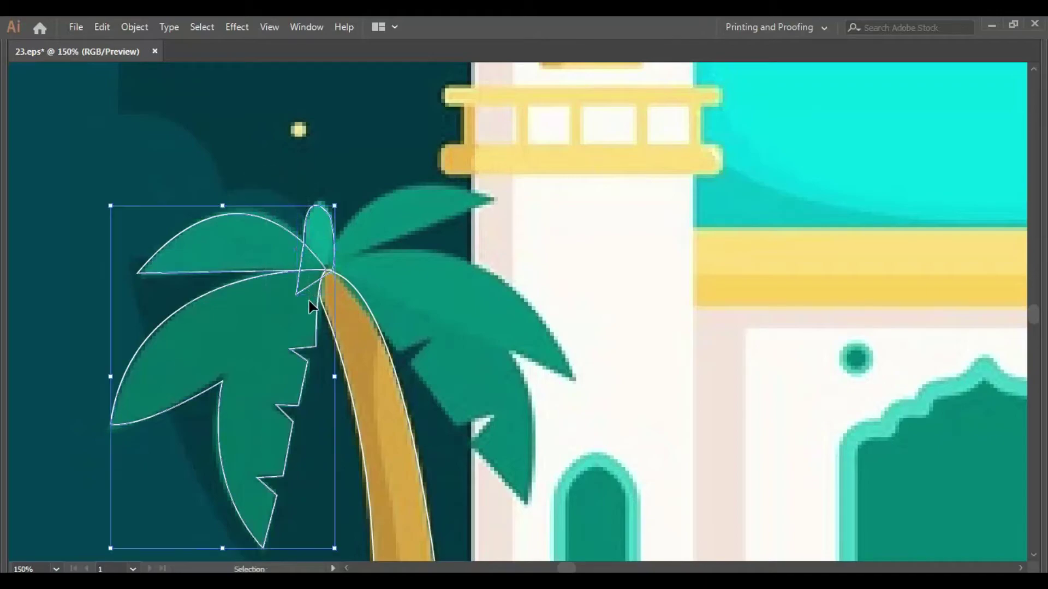
{"action": "key", "text": "shift+m"}
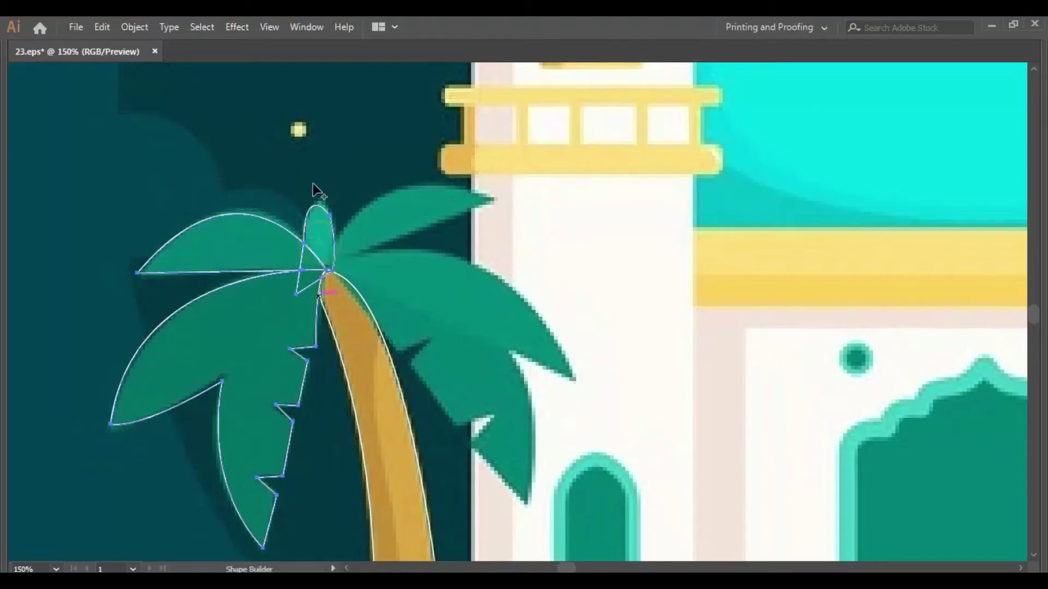
{"action": "key", "text": "v"}
{"action": "left_click", "coordinate": [312, 184]}
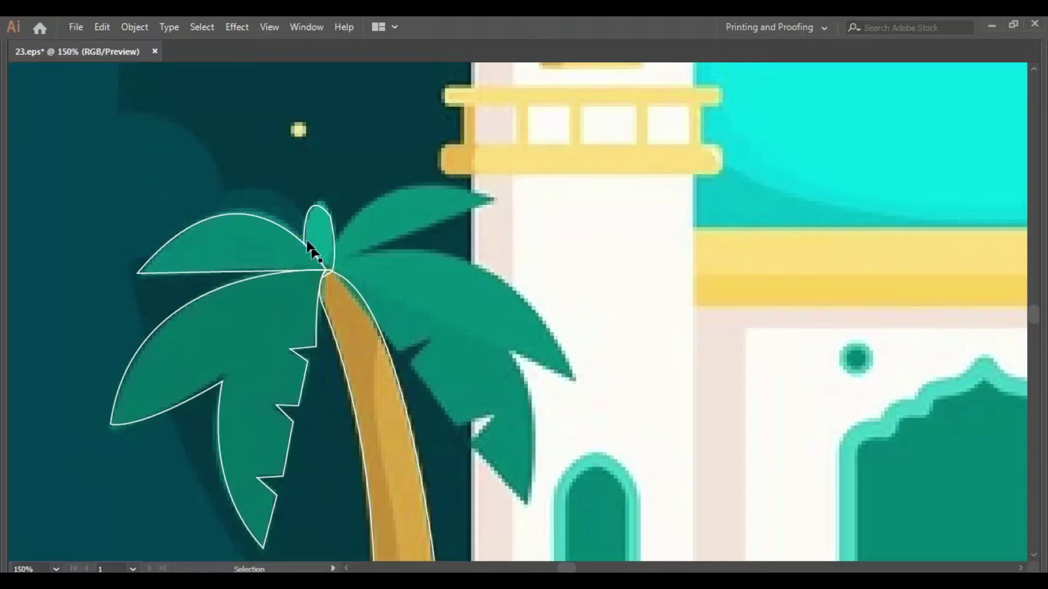
- Trace the upper-right leaf from its edge out to the tip and back to the trunk top
{"action": "scroll", "coordinate": [323, 215], "scroll_direction": "right", "scroll_amount": 3}
{"action": "scroll", "coordinate": [323, 215], "scroll_direction": "up", "scroll_amount": 1}
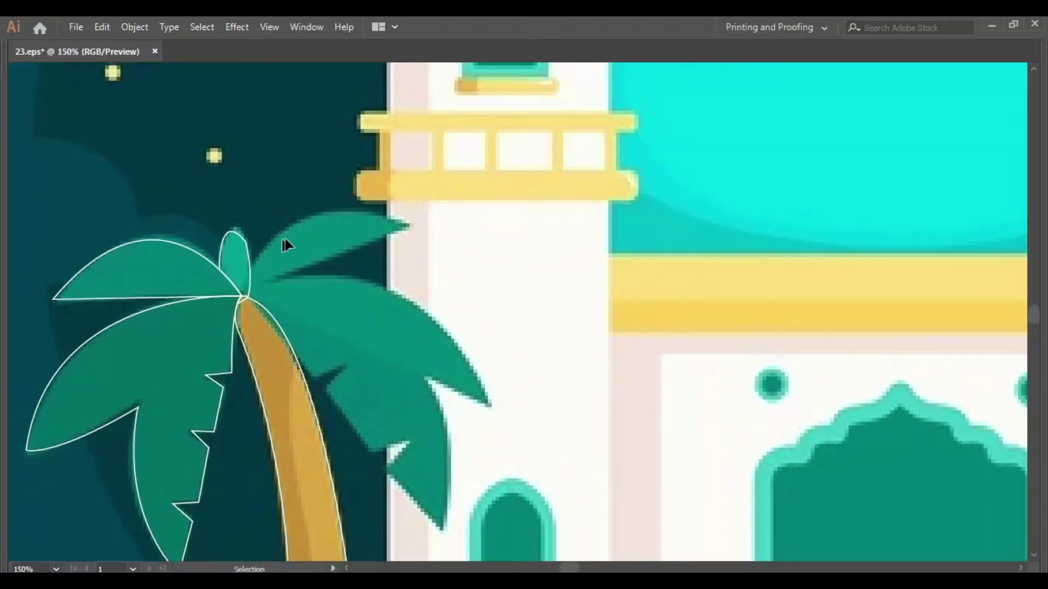
{"action": "key", "text": "p"}
{"action": "left_click", "coordinate": [250, 265]}
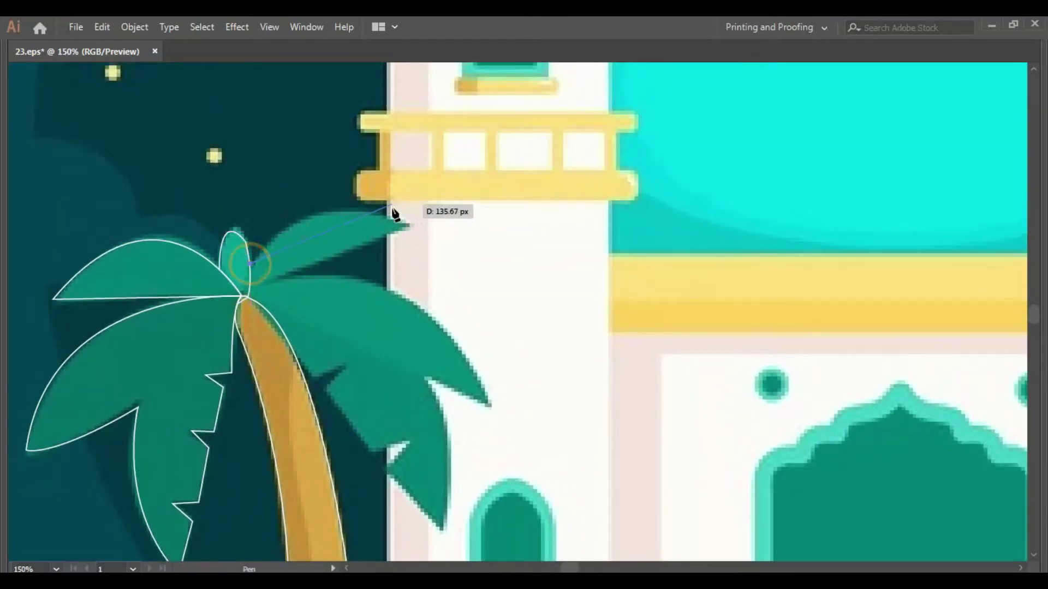
{"action": "left_click_drag", "start_coordinate": [525, 253], "coordinate": [536, 253]}
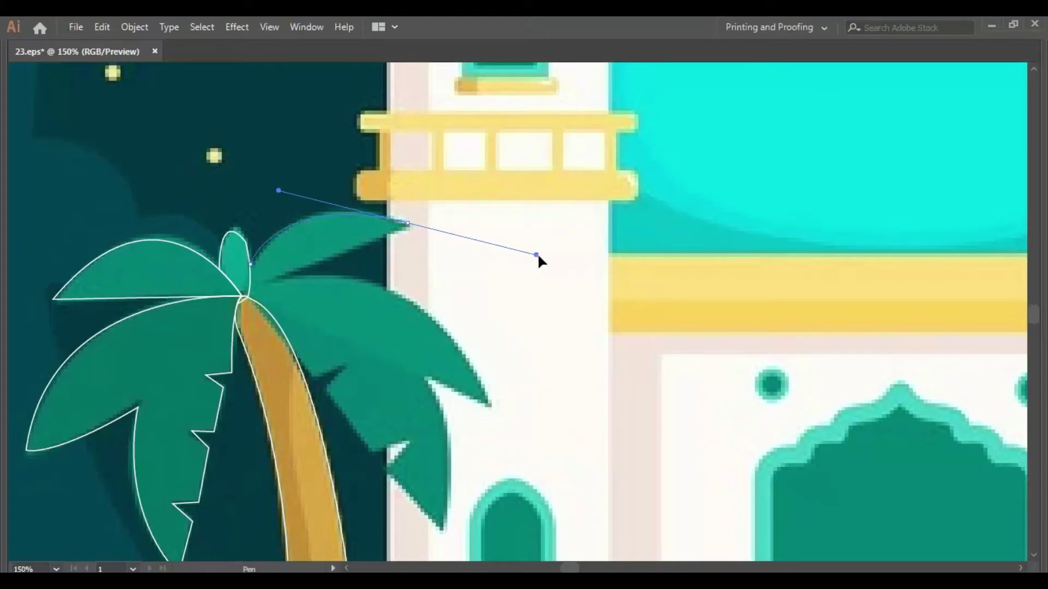
{"action": "left_click_drag", "start_coordinate": [407, 226], "coordinate": [332, 292]}
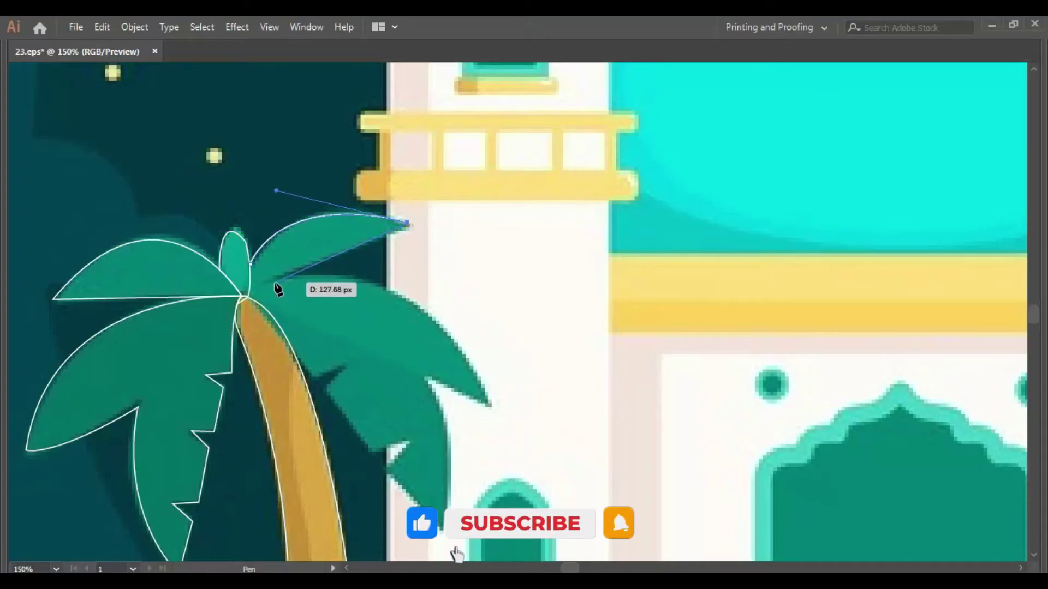
{"action": "left_click", "coordinate": [250, 290]}
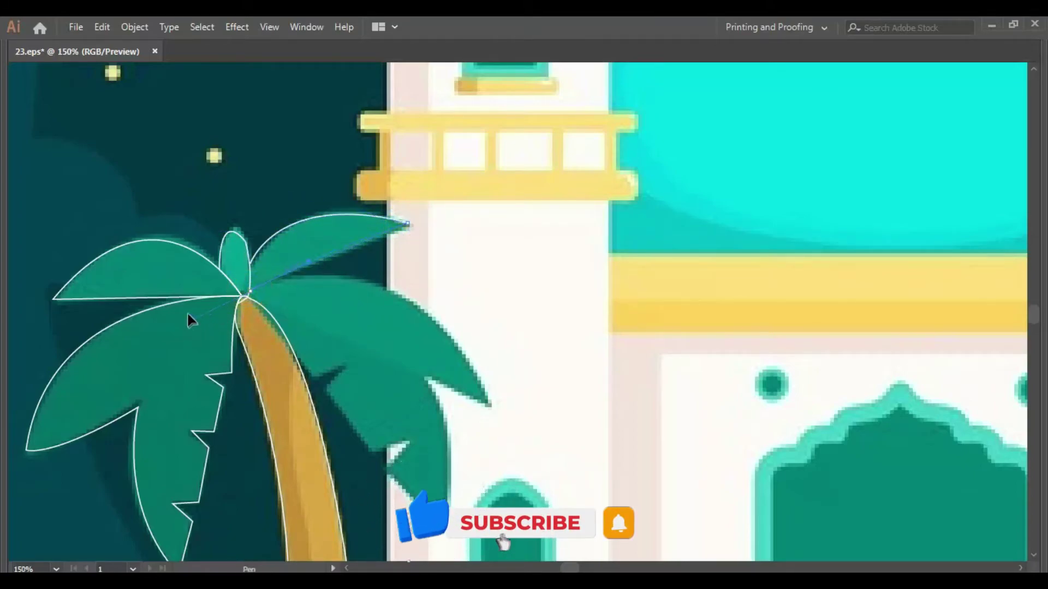
- Refine the upper-right leaf's curve near the trunk top and deselect it
{"action": "left_click_drag", "start_coordinate": [242, 295], "coordinate": [246, 295]}
{"action": "left_click_drag", "start_coordinate": [252, 297], "coordinate": [276, 191]}
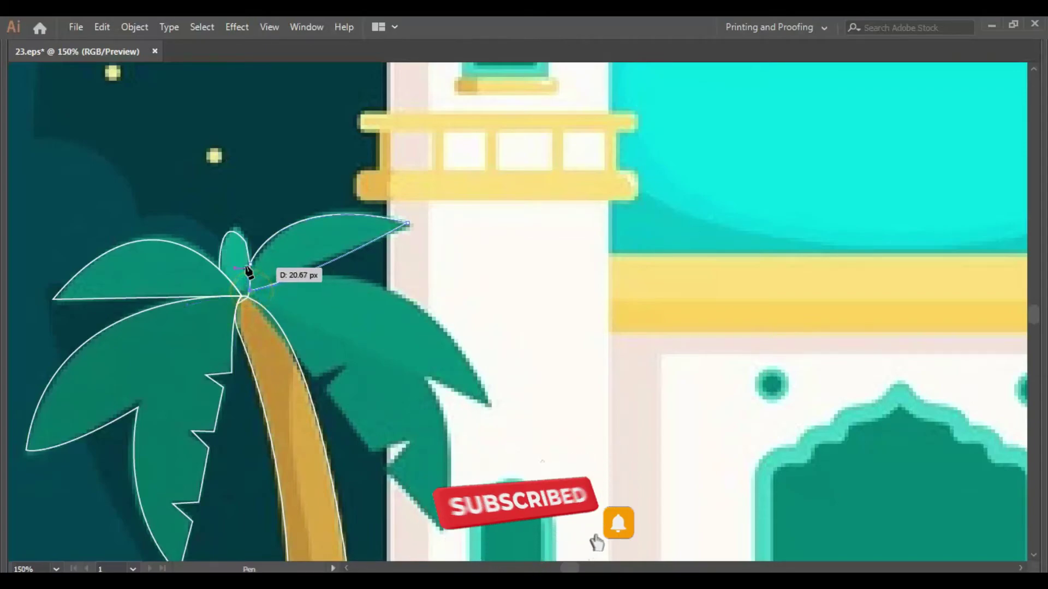
{"action": "key", "text": "b"}
{"action": "left_click", "coordinate": [261, 191]}
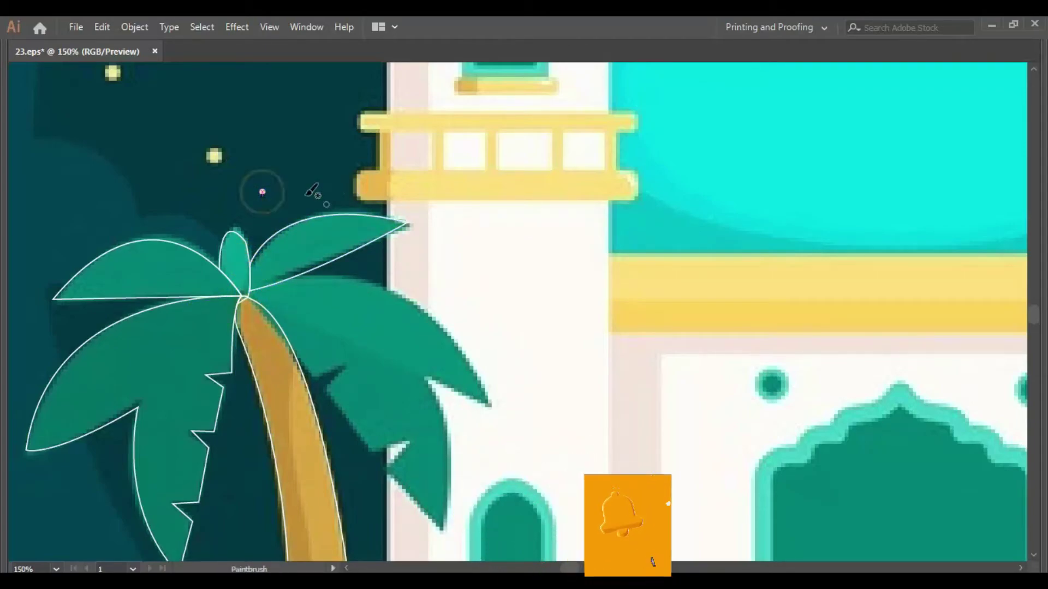
{"action": "key", "text": "a"}
{"action": "left_click", "coordinate": [235, 169]}
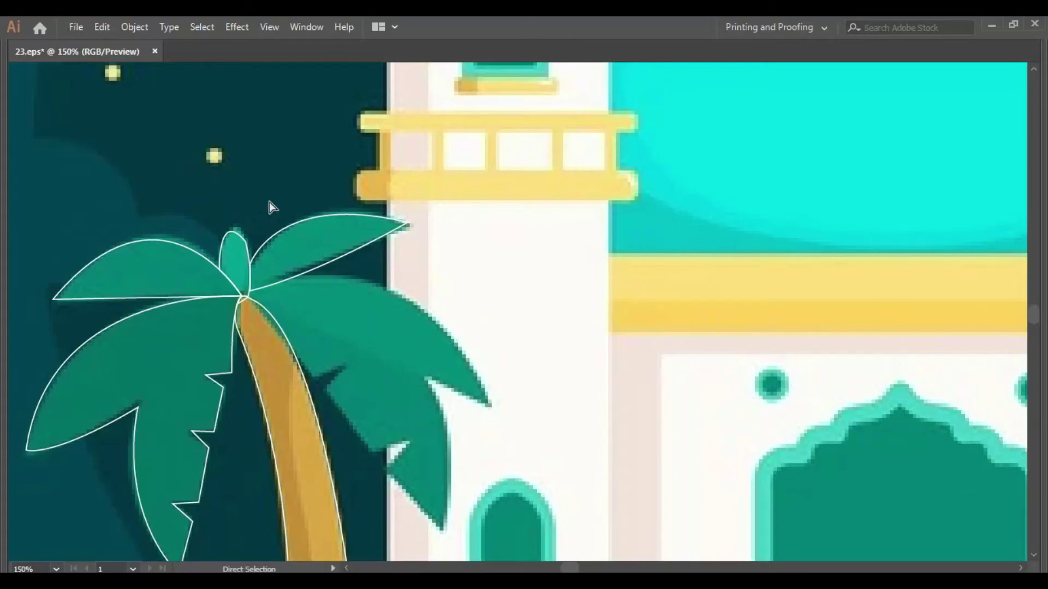
{"action": "key", "text": "v"}
{"action": "scroll", "coordinate": [261, 218], "scroll_direction": "down", "scroll_amount": 3}
- Trace the palm's right leaf as a closed pen outline from the centre to its tip
{"action": "key", "text": "p"}
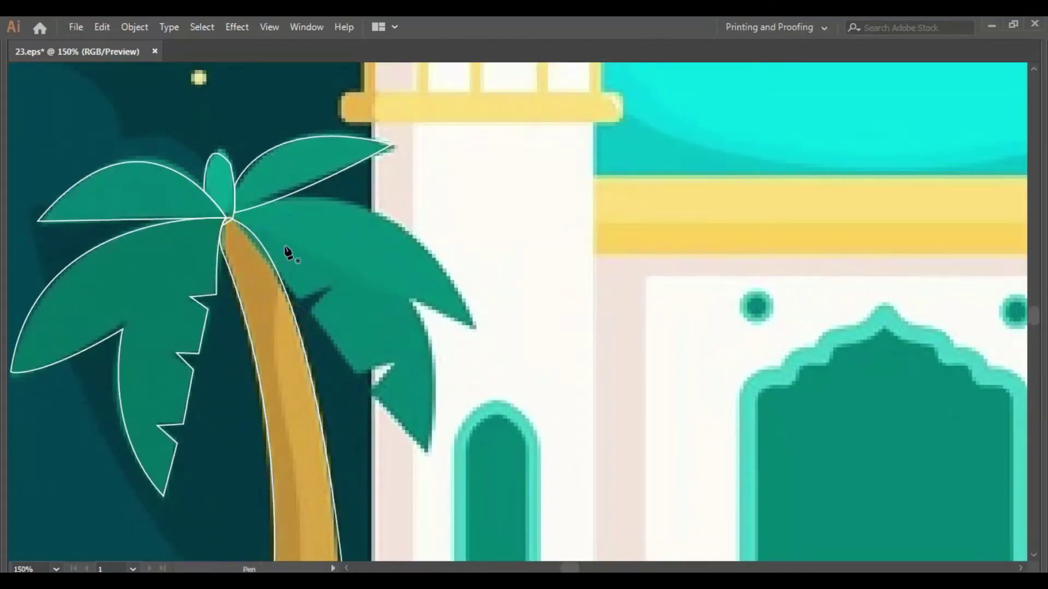
{"action": "left_click", "coordinate": [281, 197]}
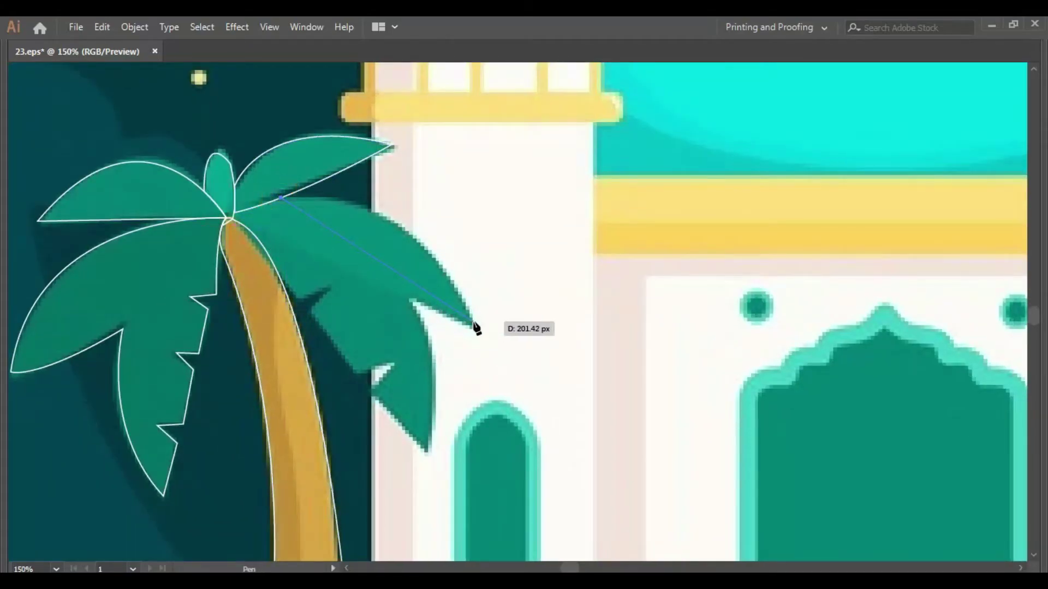
{"action": "left_click_drag", "start_coordinate": [474, 325], "coordinate": [489, 425]}
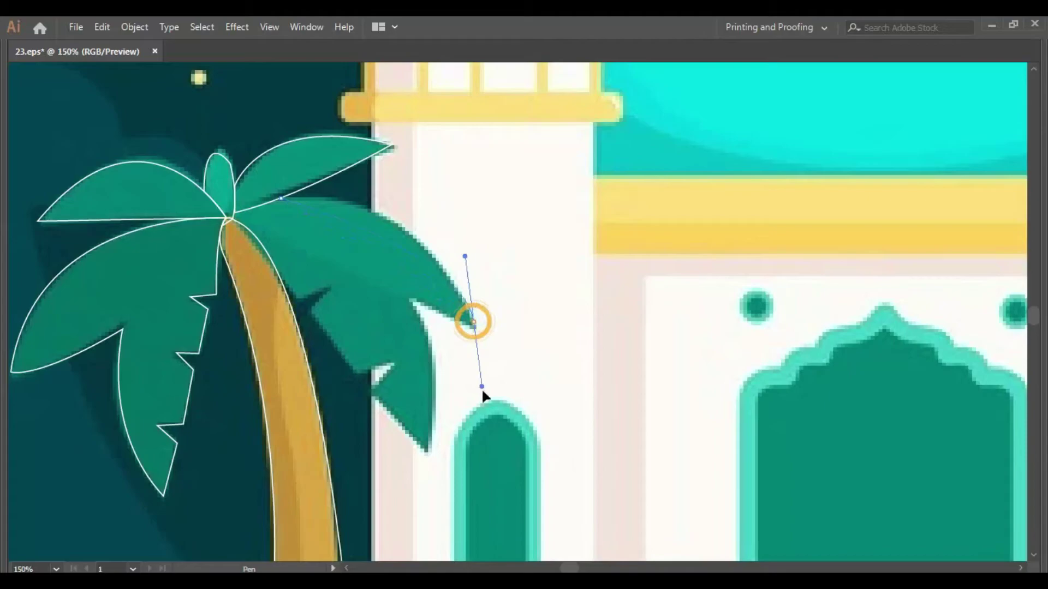
{"action": "left_click", "coordinate": [474, 325]}
{"action": "left_click", "coordinate": [253, 233]}
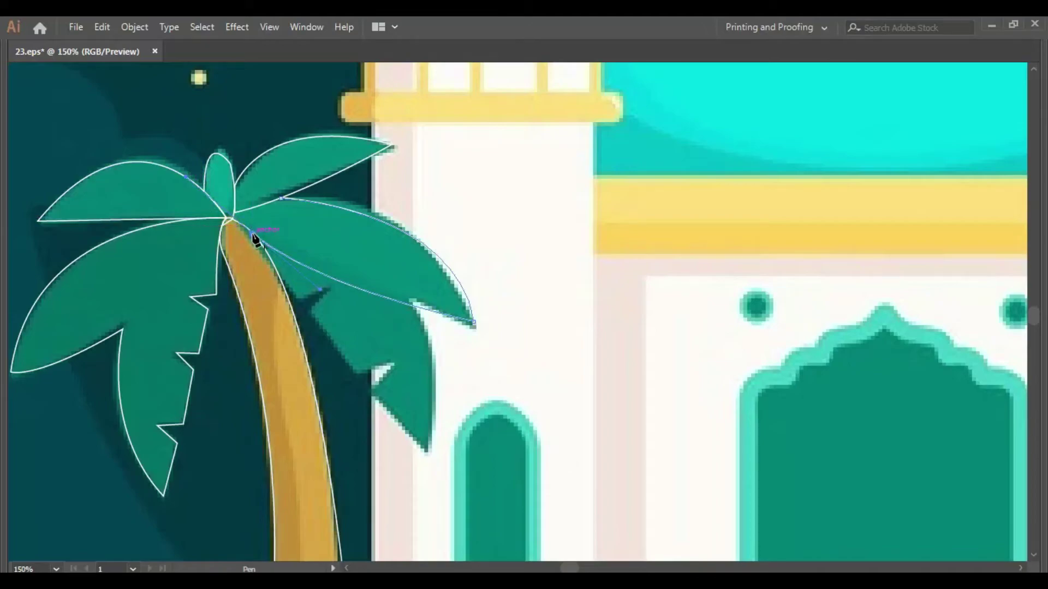
{"action": "left_click_drag", "start_coordinate": [166, 179], "coordinate": [250, 114]}
{"action": "left_click", "coordinate": [279, 197]}
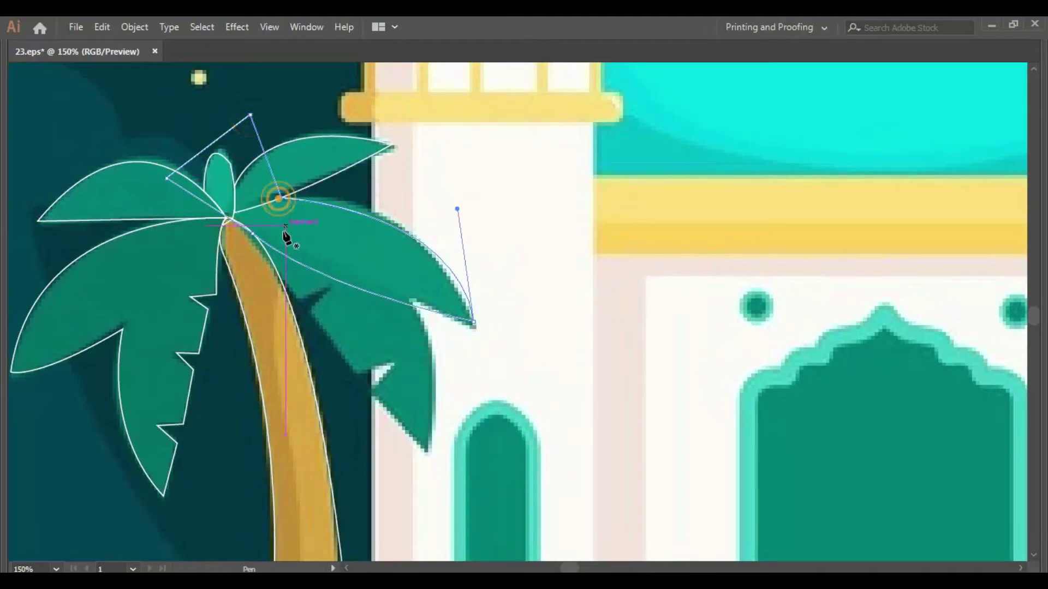
- Build the traced leaf region into a shape and delete the leftover triangle path
{"action": "key", "text": "v"}
{"action": "key", "text": "shift+m"}
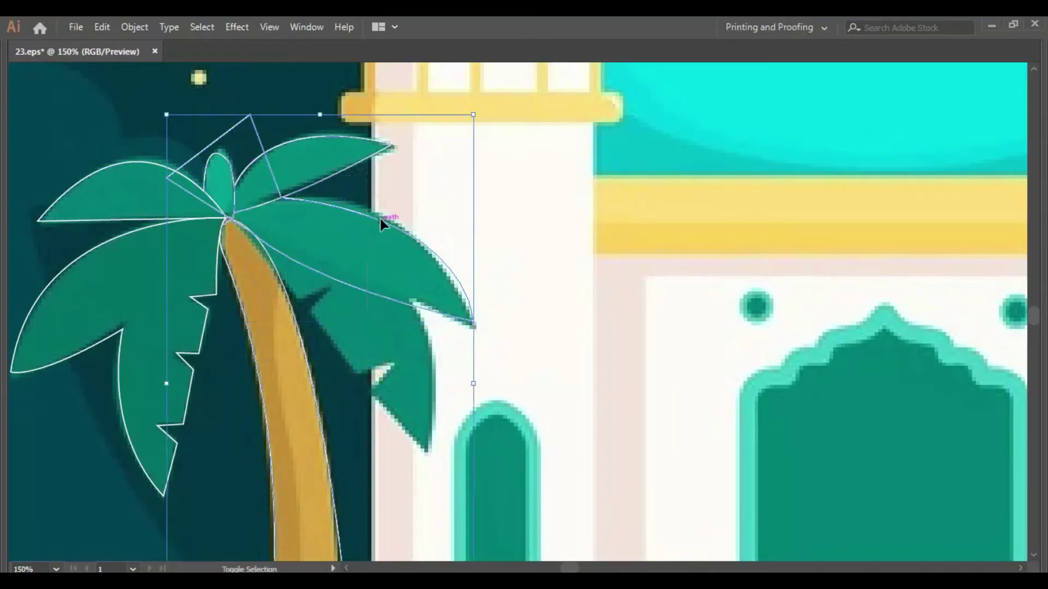
{"action": "left_click", "coordinate": [468, 314]}
{"action": "key", "text": "v"}
{"action": "key", "text": "ctrl+shift+a"}
{"action": "left_click", "coordinate": [251, 117]}
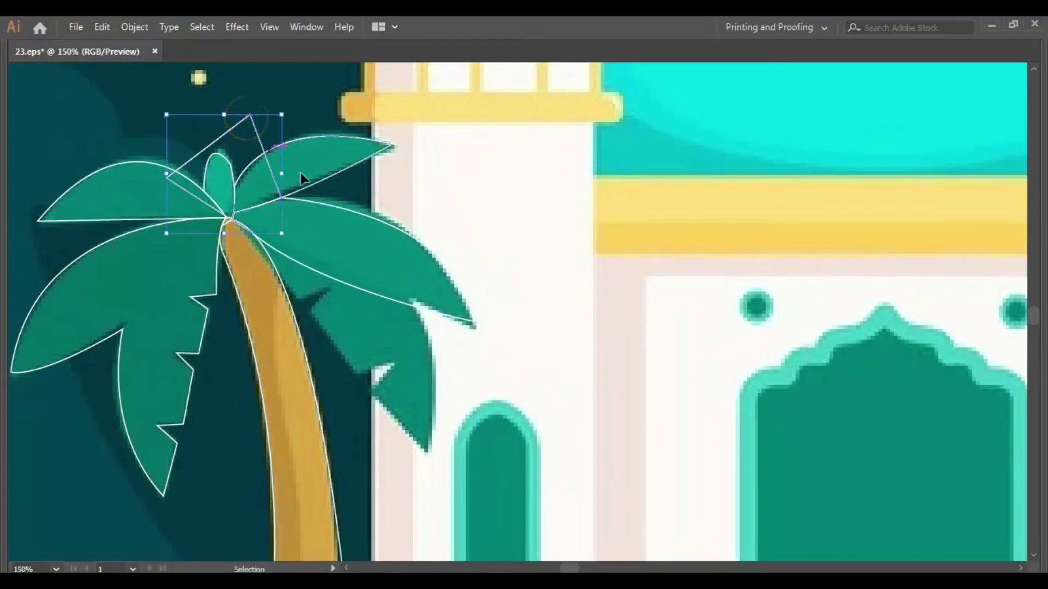
{"action": "key", "text": "Delete"}
- Trace the notched lower-right frond from its tip along its jagged edge to the palm centre
{"action": "left_click_drag", "start_coordinate": [320, 325], "coordinate": [300, 298]}
{"action": "key", "text": "p"}
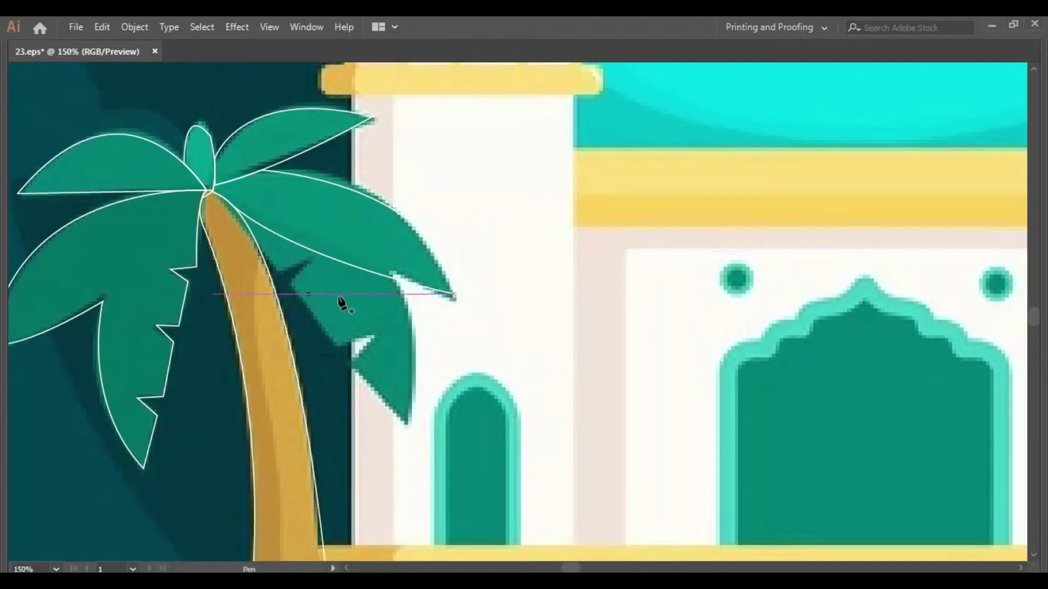
{"action": "left_click", "coordinate": [401, 281]}
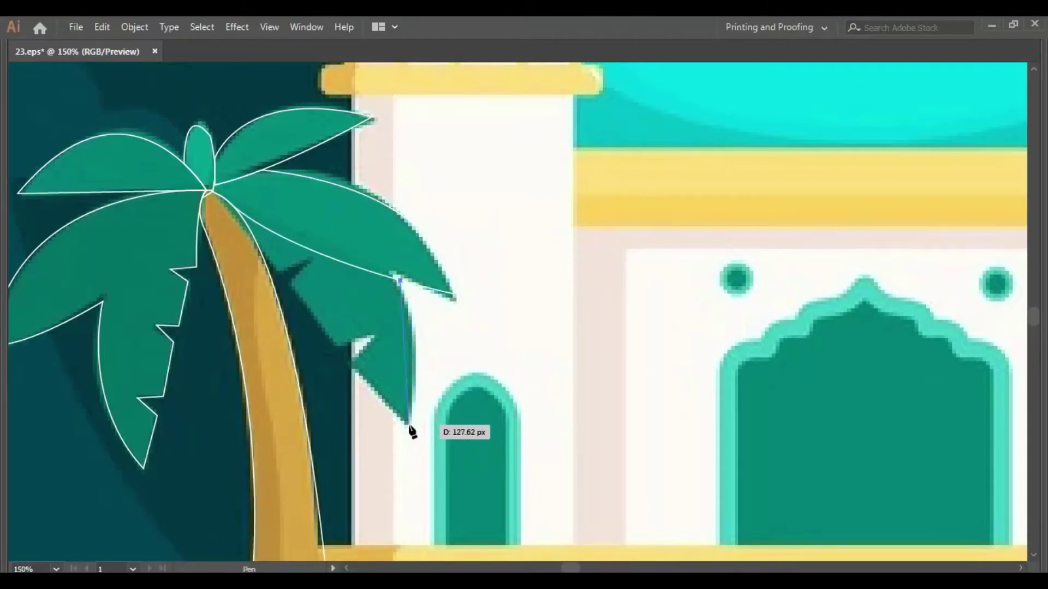
{"action": "left_click_drag", "start_coordinate": [409, 426], "coordinate": [395, 485]}
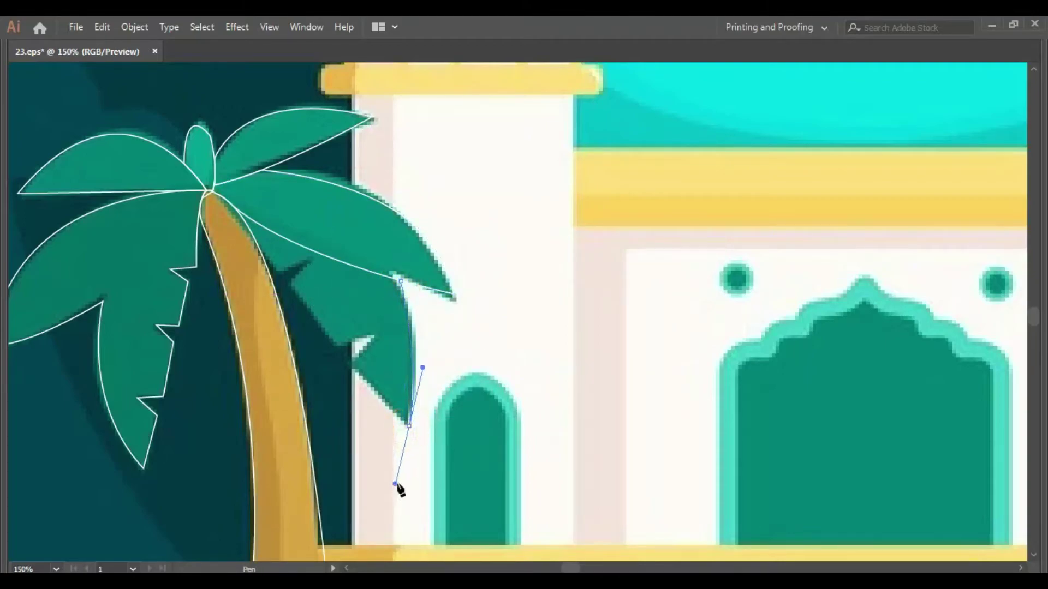
{"action": "left_click", "coordinate": [410, 426]}
{"action": "left_click_drag", "start_coordinate": [352, 367], "coordinate": [372, 335]}
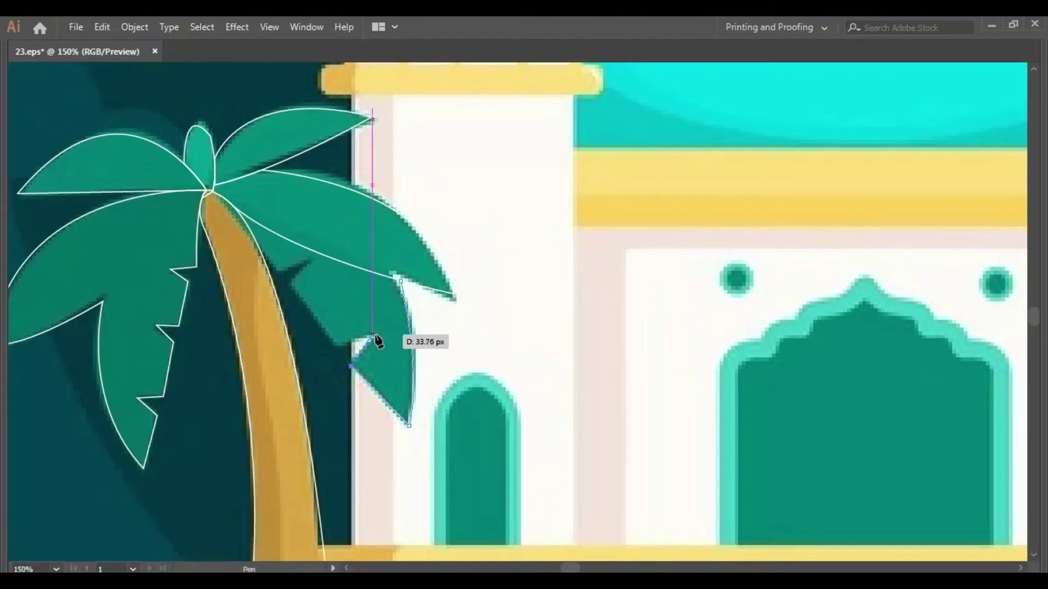
{"action": "left_click", "coordinate": [339, 346]}
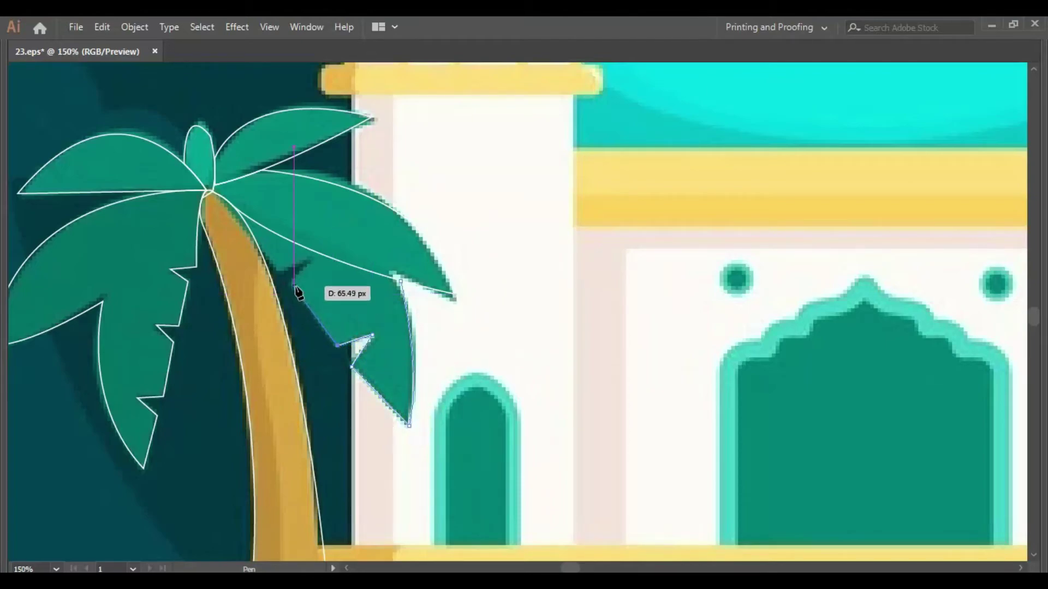
{"action": "left_click", "coordinate": [295, 285]}
{"action": "left_click", "coordinate": [310, 261]}
{"action": "left_click", "coordinate": [280, 268]}
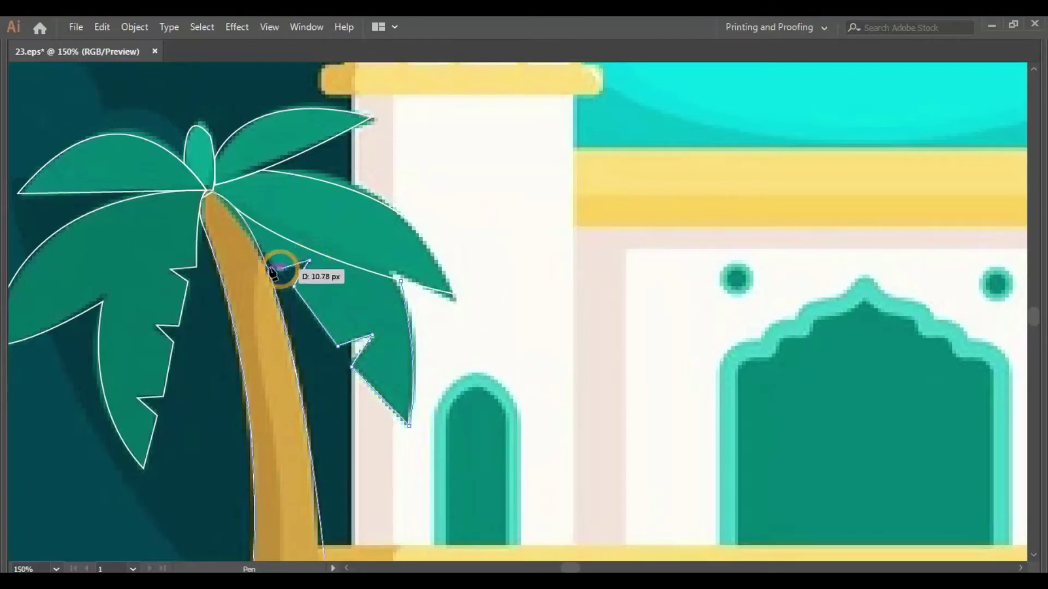
{"action": "left_click", "coordinate": [239, 212]}
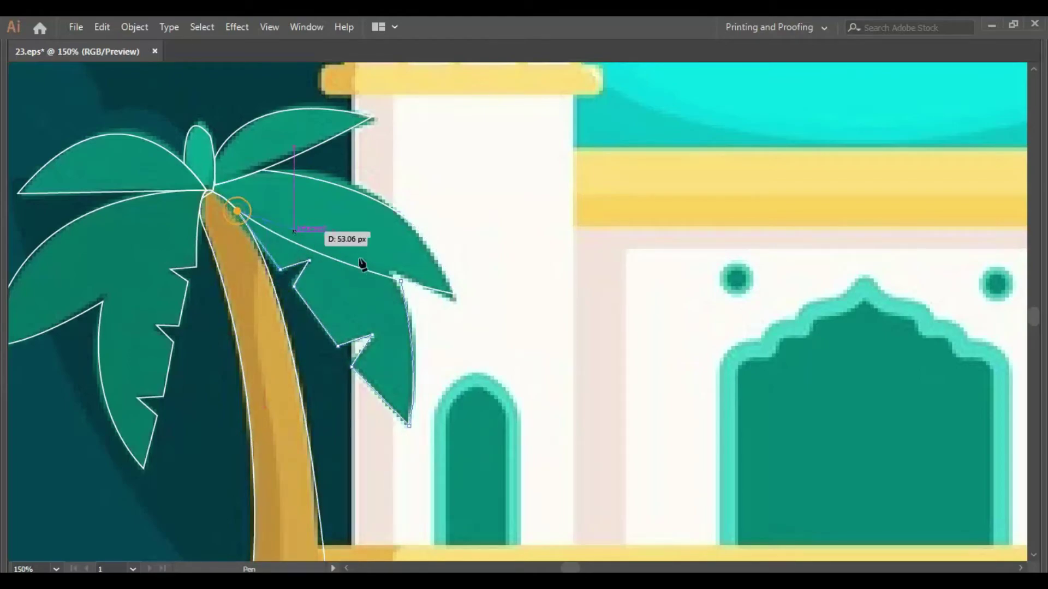
{"action": "left_click", "coordinate": [395, 279]}
- Redraw the frond's closing edge from the palm centre out to the leaf tip
{"action": "key", "text": "b"}
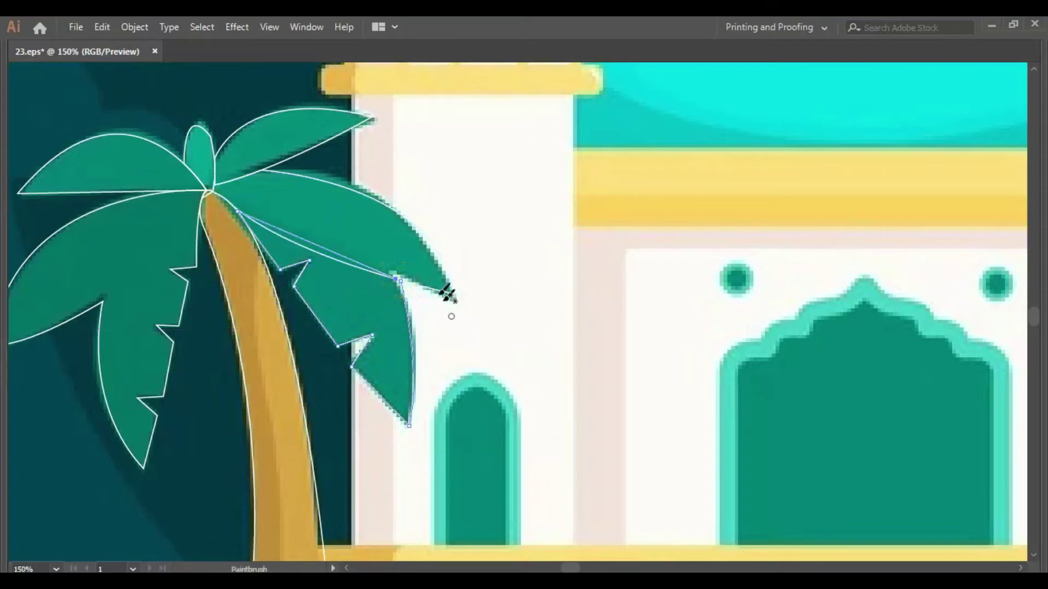
{"action": "left_click_drag", "start_coordinate": [441, 293], "coordinate": [404, 279]}
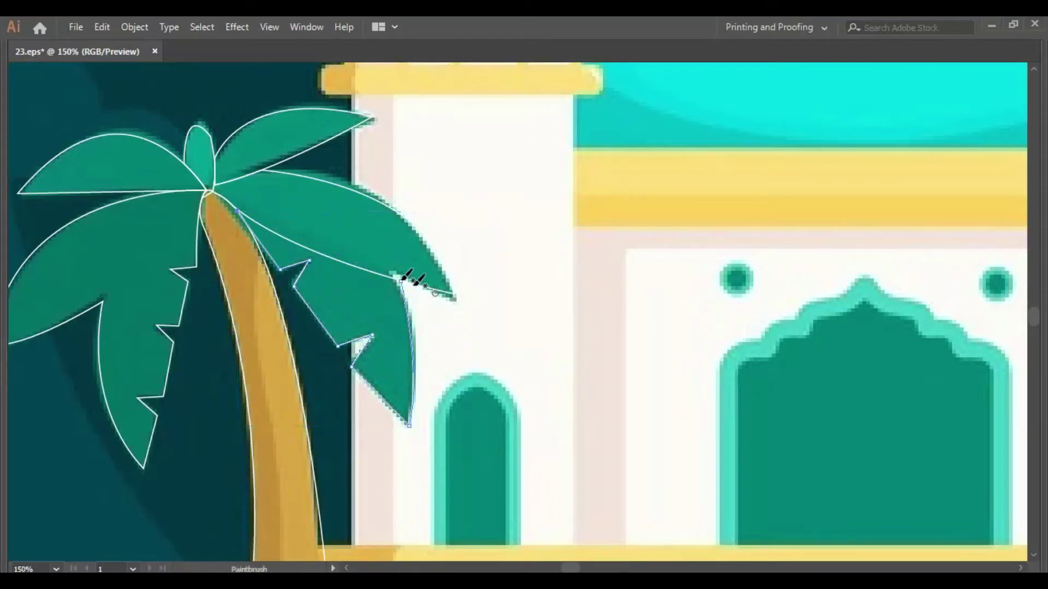
{"action": "key", "text": "p"}
{"action": "left_click", "coordinate": [236, 210]}
{"action": "left_click", "coordinate": [451, 293]}
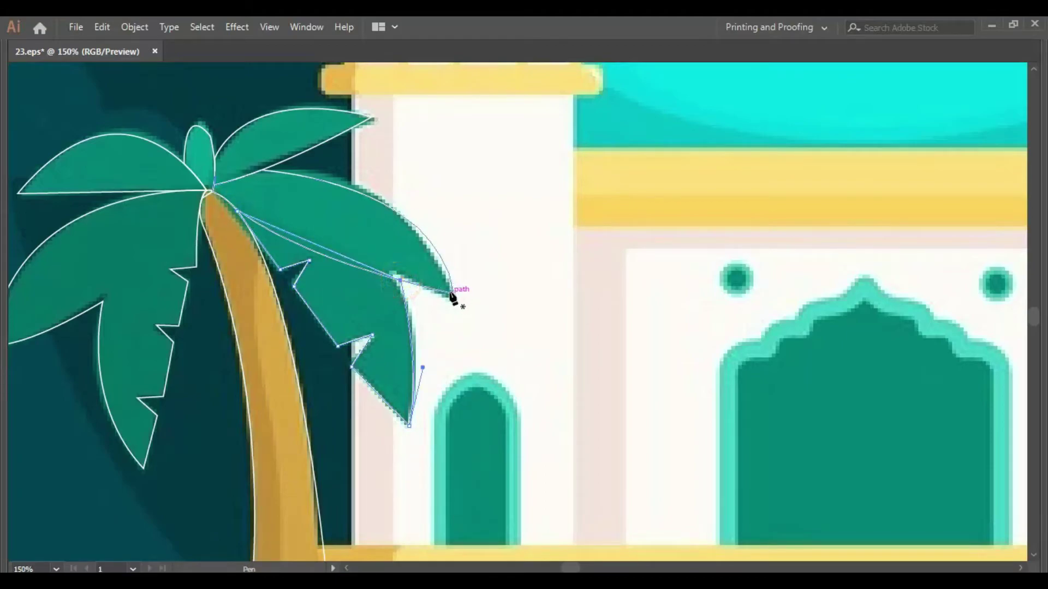
- Merge the cut-out regions into the upper leaf with Shape Builder
{"action": "key", "text": "v"}
{"action": "left_click", "coordinate": [425, 289], "text": "shift"}
{"action": "key", "text": "shift+m"}
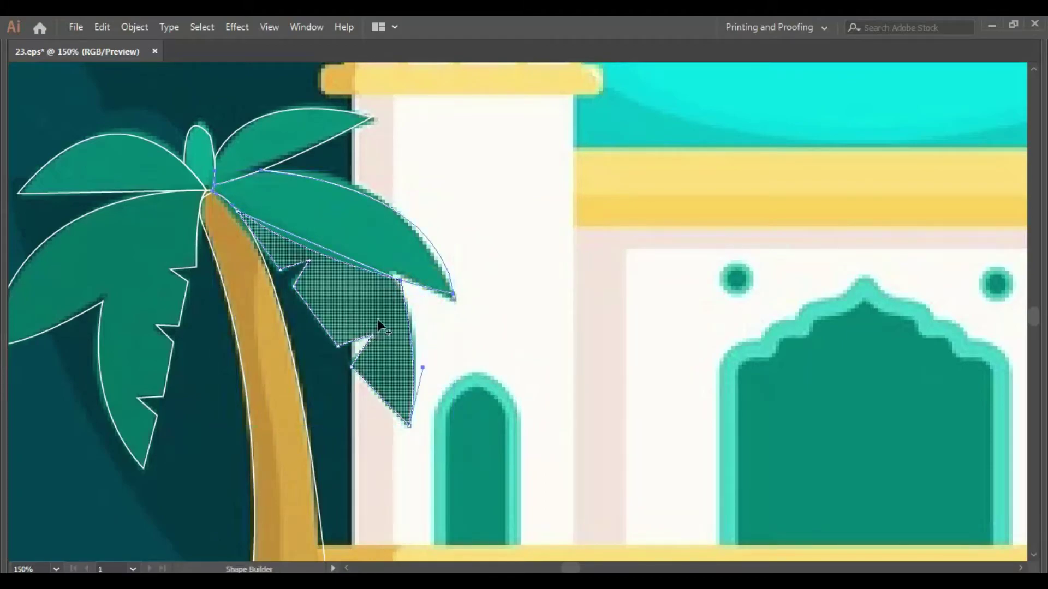
{"action": "left_click", "coordinate": [380, 327]}
{"action": "key", "text": "v"}
{"action": "left_click", "coordinate": [496, 378]}
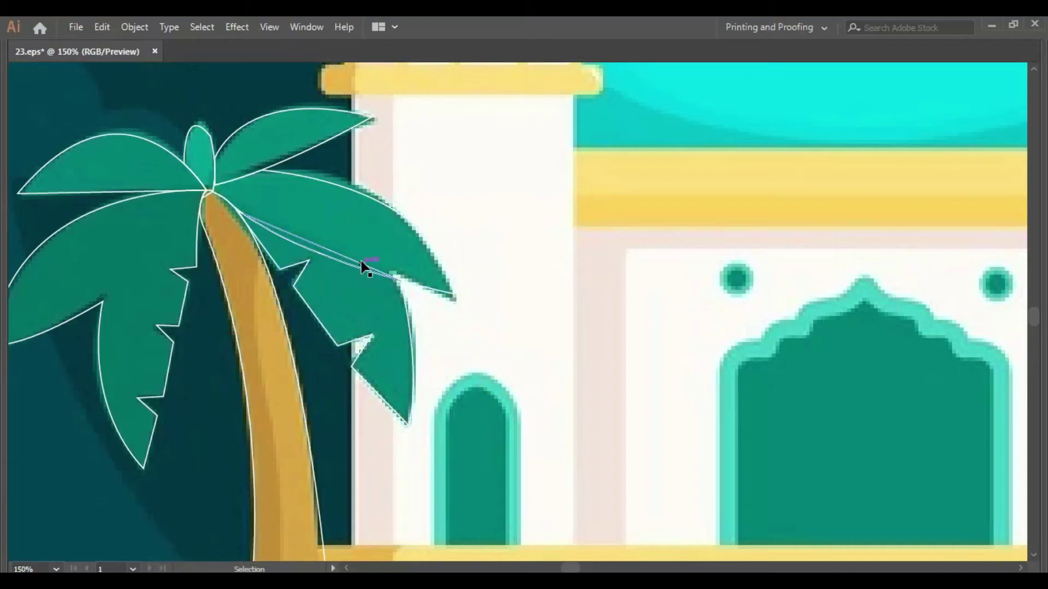
- Copy the left palm tree, reflect it across the vertical axis, and nudge it beside the mosque
{"action": "key", "text": "a"}
{"action": "key", "text": "ctrl+minus"}
{"action": "key", "text": "ctrl+minus"}
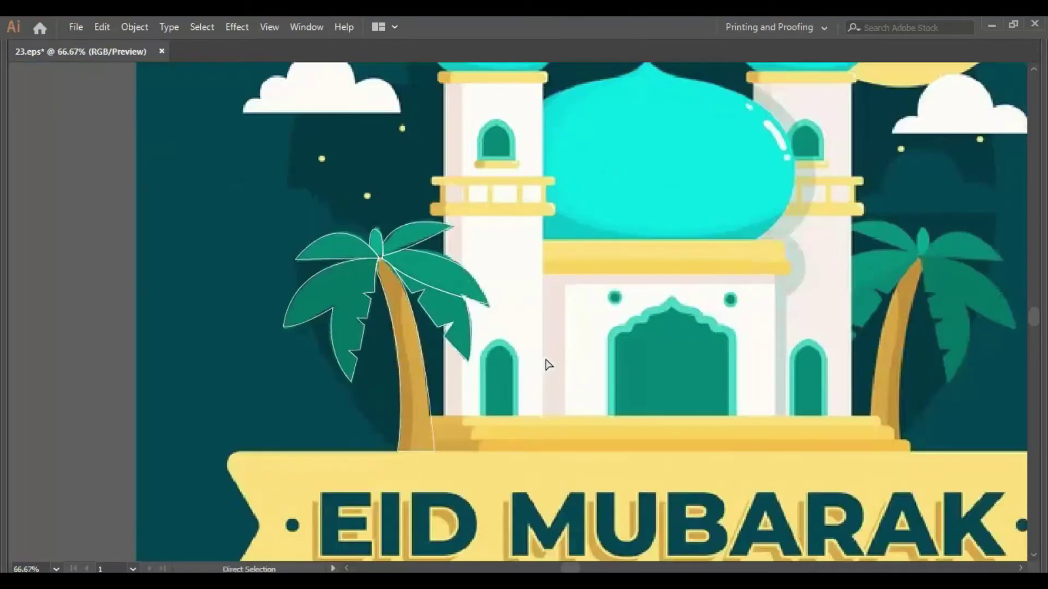
{"action": "key", "text": "ctrl+minus"}
{"action": "key", "text": "ctrl+minus"}
{"action": "left_click_drag", "start_coordinate": [563, 351], "coordinate": [371, 351]}
{"action": "mouse_move", "coordinate": [153, 240]}
{"action": "left_mouse_down"}
{"action": "mouse_move", "coordinate": [277, 365]}
{"action": "mouse_move", "coordinate": [552, 334]}
{"action": "left_mouse_up"}
{"action": "key", "text": "v"}
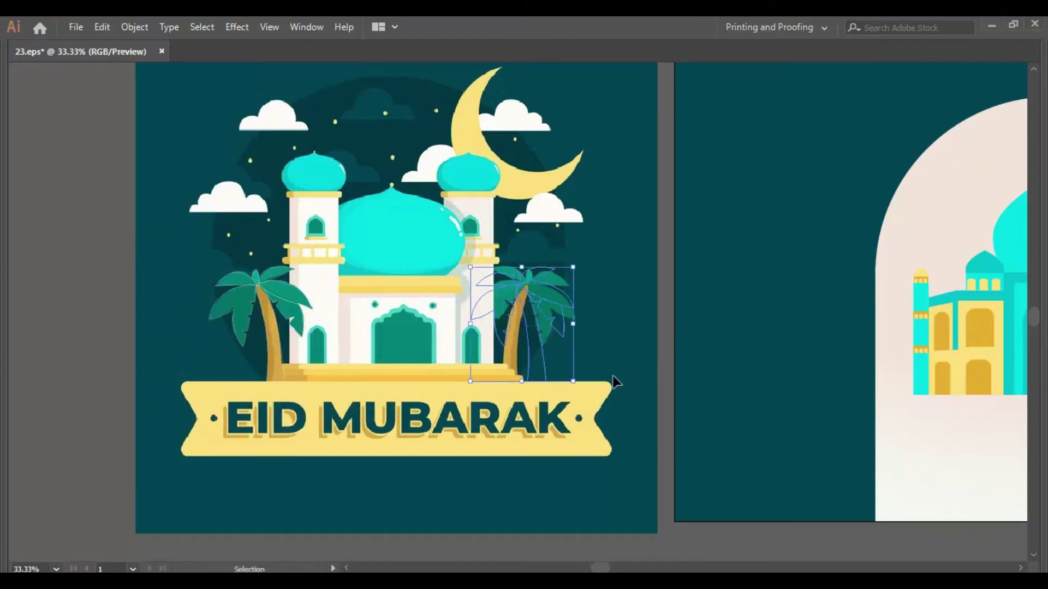
{"action": "key", "text": "o"}
{"action": "key", "text": "Return"}
{"action": "key", "text": "Return"}
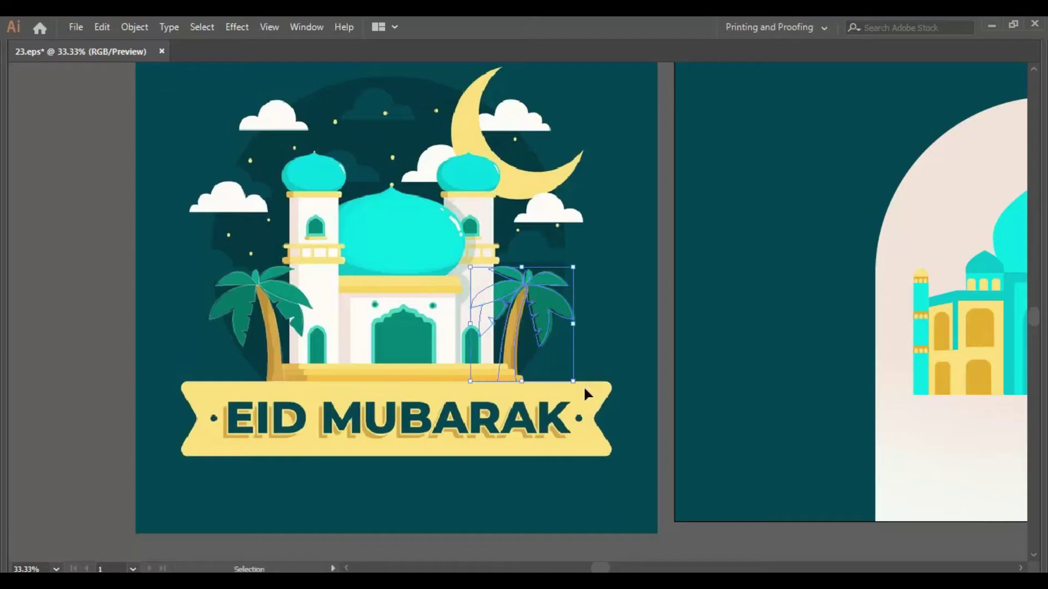
{"action": "key", "text": "Right"}
{"action": "key", "text": "Right"}
{"action": "key", "text": "Right"}
{"action": "key", "text": "Right"}
{"action": "key", "text": "Right"}
{"action": "key", "text": "Right"}
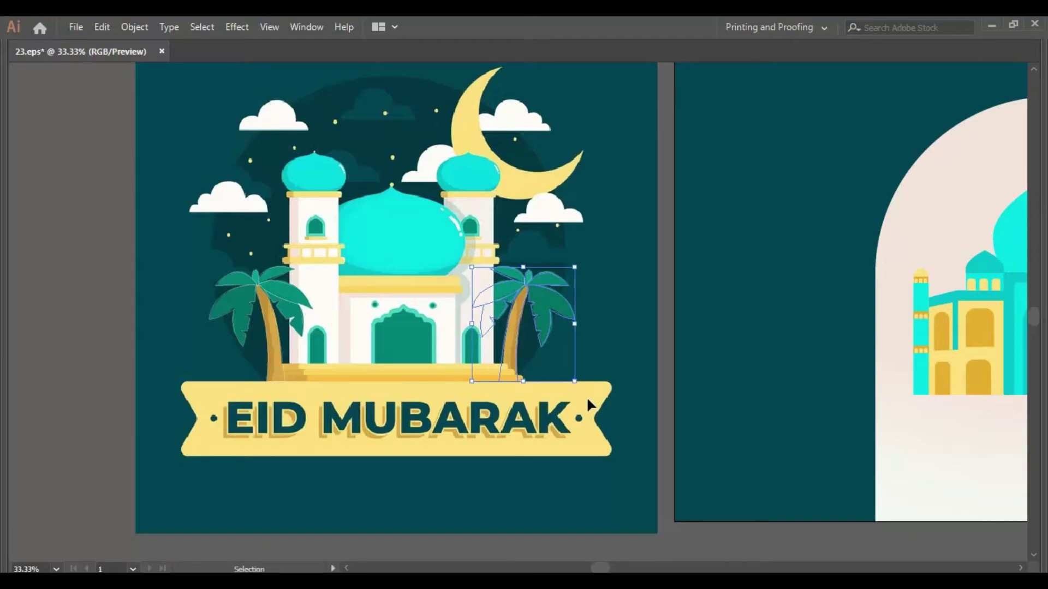
{"action": "key", "text": "Right"}
{"action": "key", "text": "Right"}
{"action": "key", "text": "Right"}
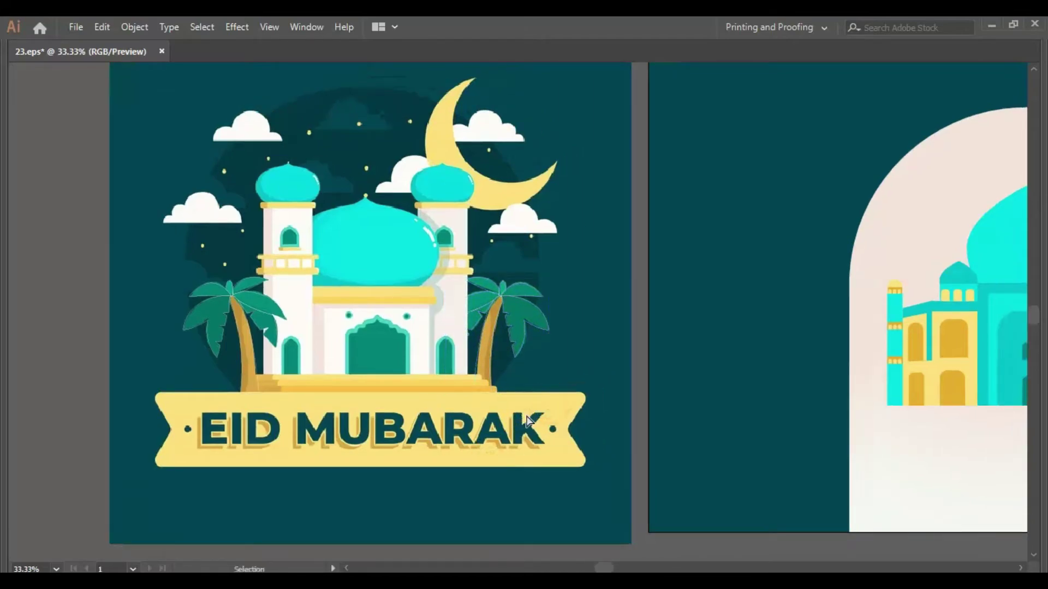
- Zoom out and pan over to the Ramadan Kareem reference artboard
{"action": "left_click", "coordinate": [528, 421], "text": "alt"}
{"action": "key", "text": "ctrl+shift+a"}
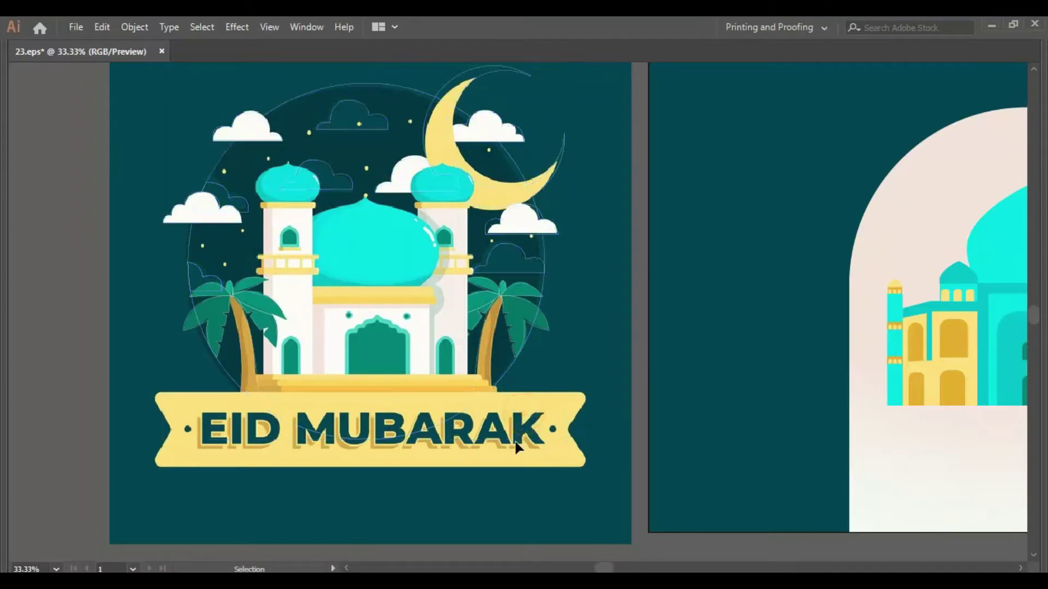
{"action": "key", "text": "ctrl+minus"}
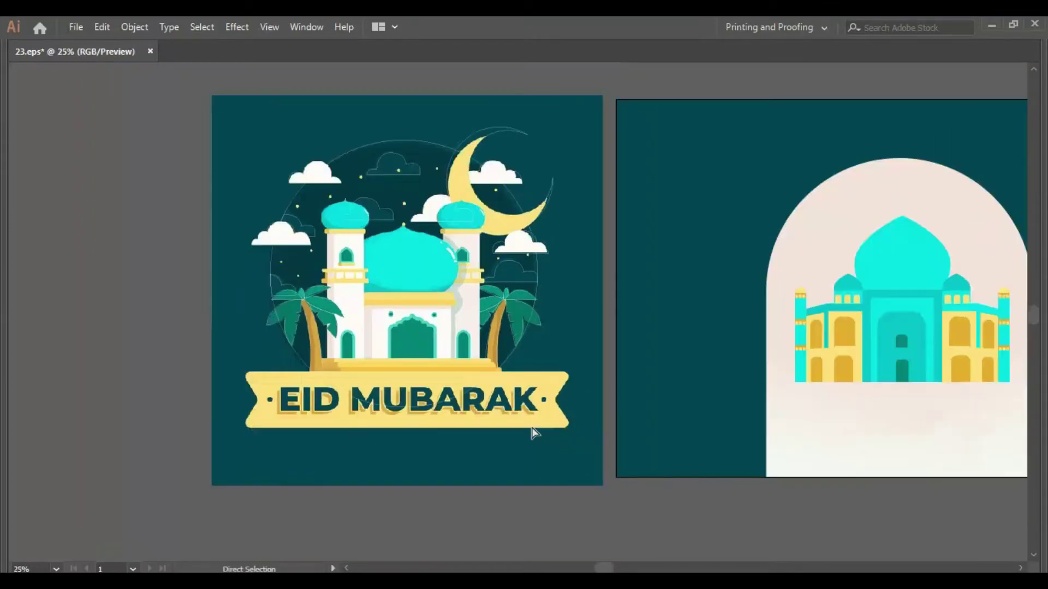
{"action": "key", "text": "ctrl+minus"}
{"action": "key", "text": "ctrl+minus"}
{"action": "mouse_move", "coordinate": [534, 322]}
{"action": "left_mouse_down"}
{"action": "mouse_move", "coordinate": [286, 333]}
{"action": "mouse_move", "coordinate": [300, 327]}
{"action": "left_mouse_up"}
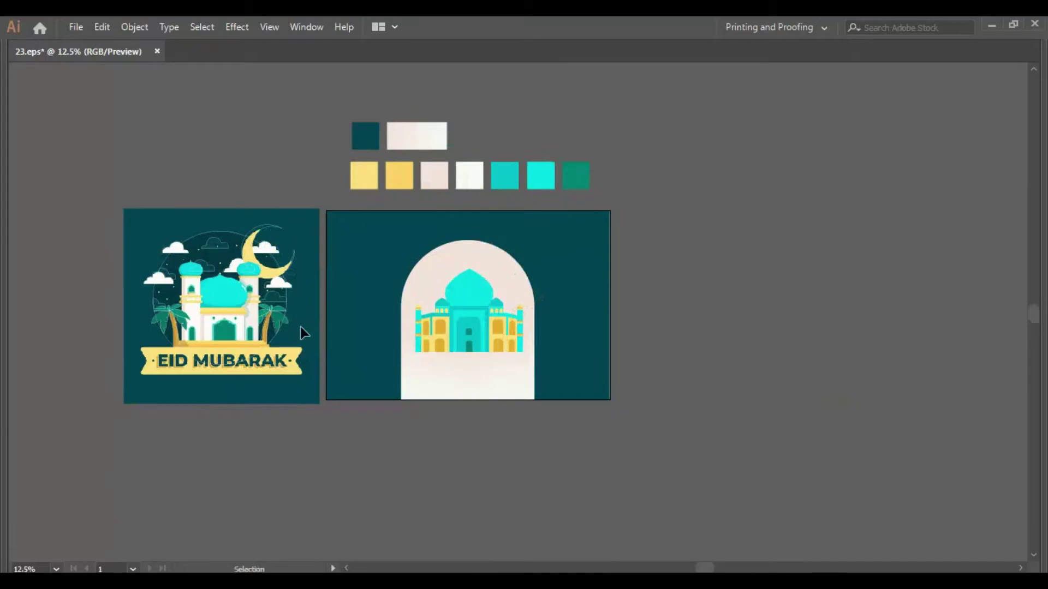
{"action": "scroll", "coordinate": [676, 308], "scroll_direction": "right", "scroll_amount": 10}
{"action": "key", "text": "ctrl+plus"}
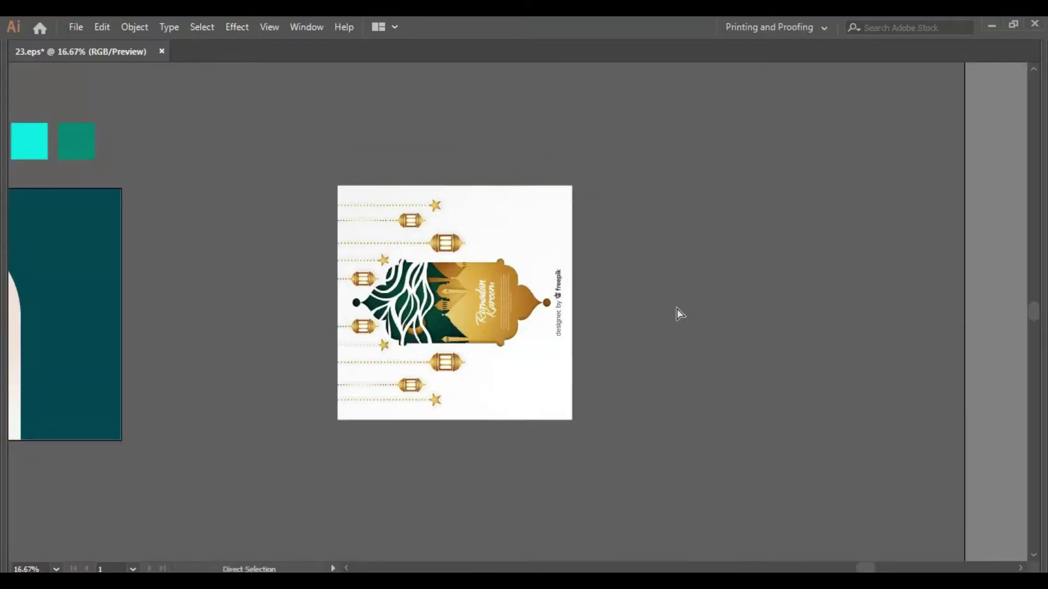
- Draw a rectangle over the gold panel and round its right corners
{"action": "key", "text": "ctrl+plus"}
{"action": "left_click_drag", "start_coordinate": [396, 200], "coordinate": [371, 209]}
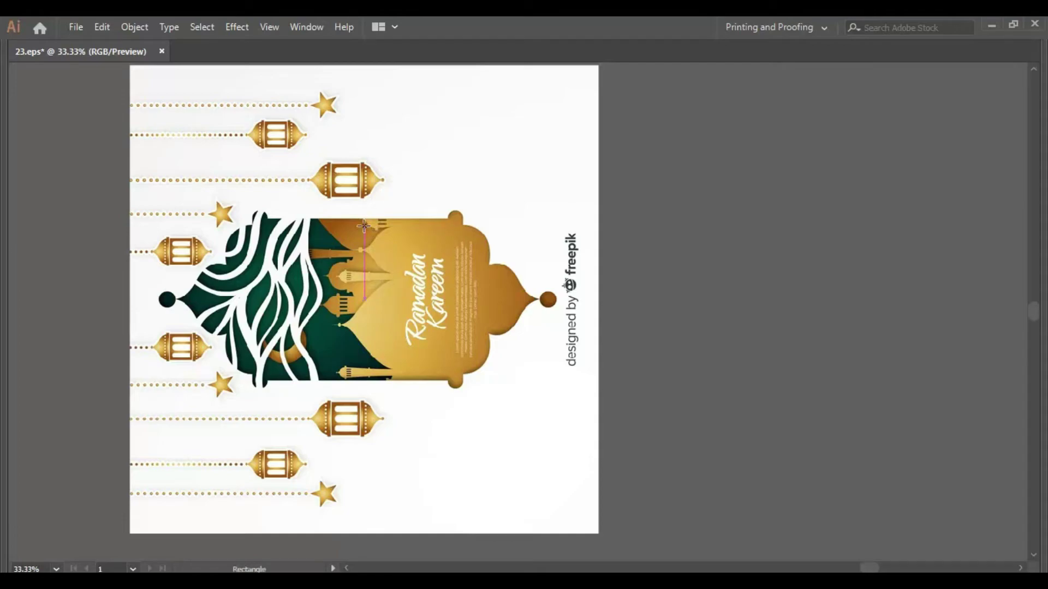
{"action": "left_click_drag", "start_coordinate": [342, 219], "coordinate": [492, 379]}
{"action": "key", "text": "a"}
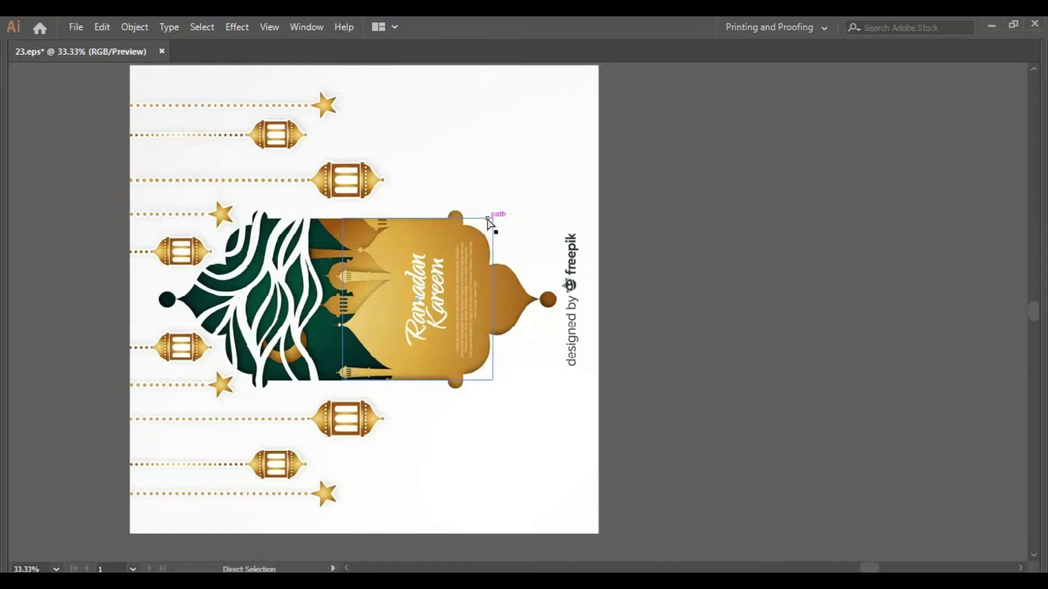
{"action": "left_click", "coordinate": [492, 219]}
{"action": "left_click_drag", "start_coordinate": [482, 229], "coordinate": [454, 248]}
{"action": "left_click", "coordinate": [486, 220]}
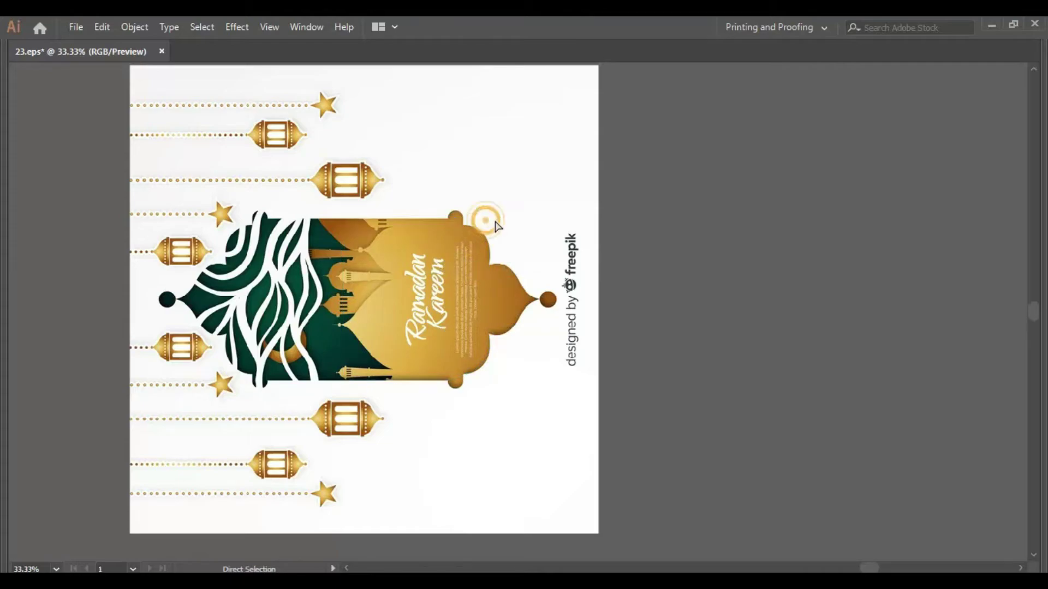
{"action": "left_click", "coordinate": [507, 215]}
- Try a different fill colour on the rounded rectangle, then undo it
{"action": "key", "text": "Tab"}
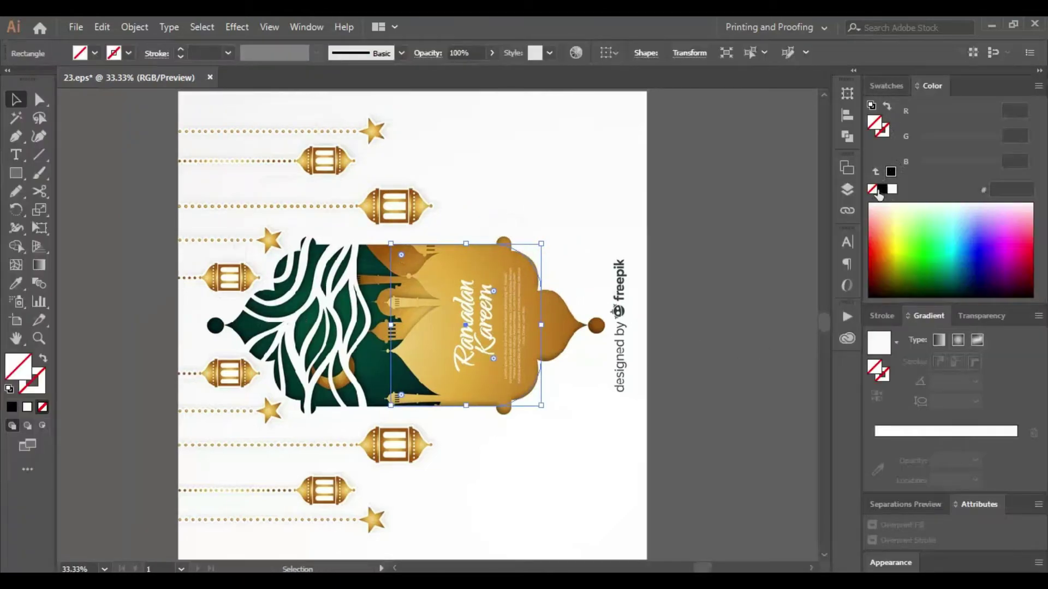
{"action": "left_click", "coordinate": [881, 190]}
{"action": "key", "text": "Tab"}
{"action": "key", "text": "ctrl+z"}
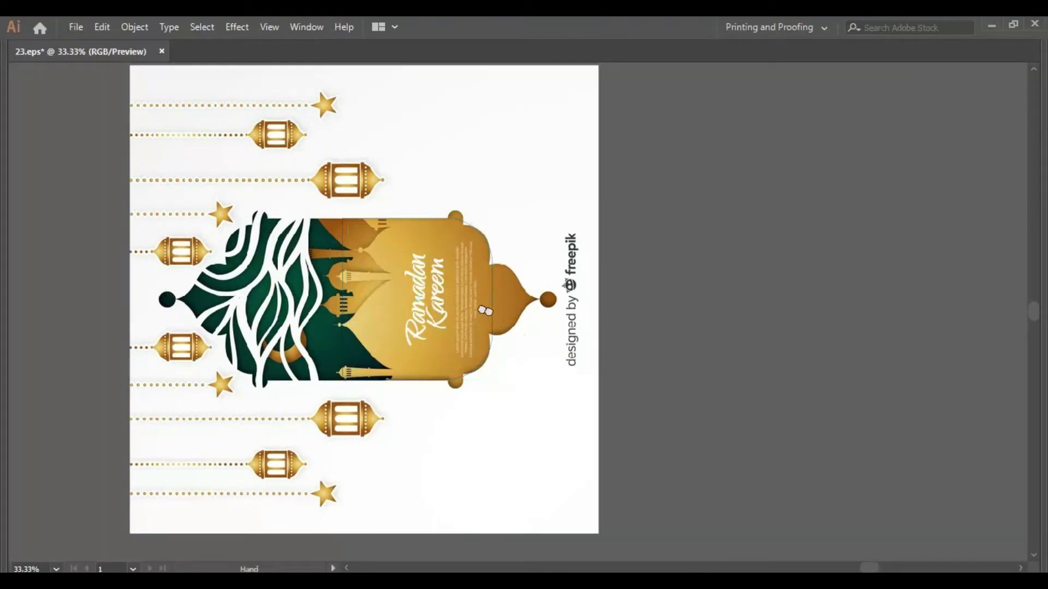
{"action": "left_click_drag", "start_coordinate": [485, 311], "coordinate": [528, 322]}
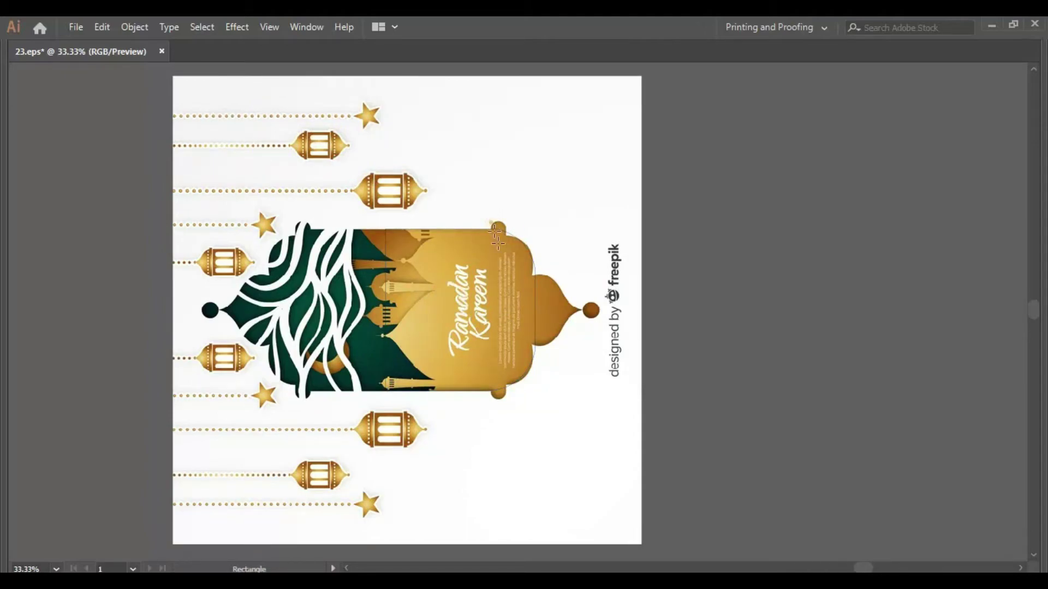
- Draw a thin rectangle along the panel's right edge and round it into a pill
{"action": "left_click_drag", "start_coordinate": [491, 222], "coordinate": [507, 399]}
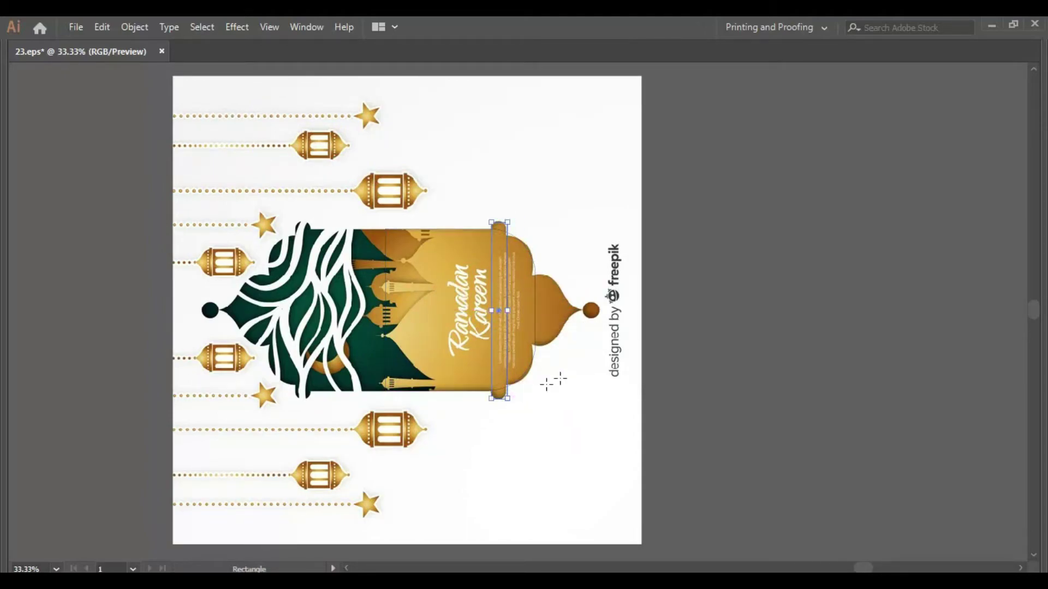
{"action": "key", "text": "a"}
{"action": "left_click_drag", "start_coordinate": [499, 238], "coordinate": [504, 262]}
{"action": "left_click", "coordinate": [542, 168]}
{"action": "left_click_drag", "start_coordinate": [568, 209], "coordinate": [526, 158]}
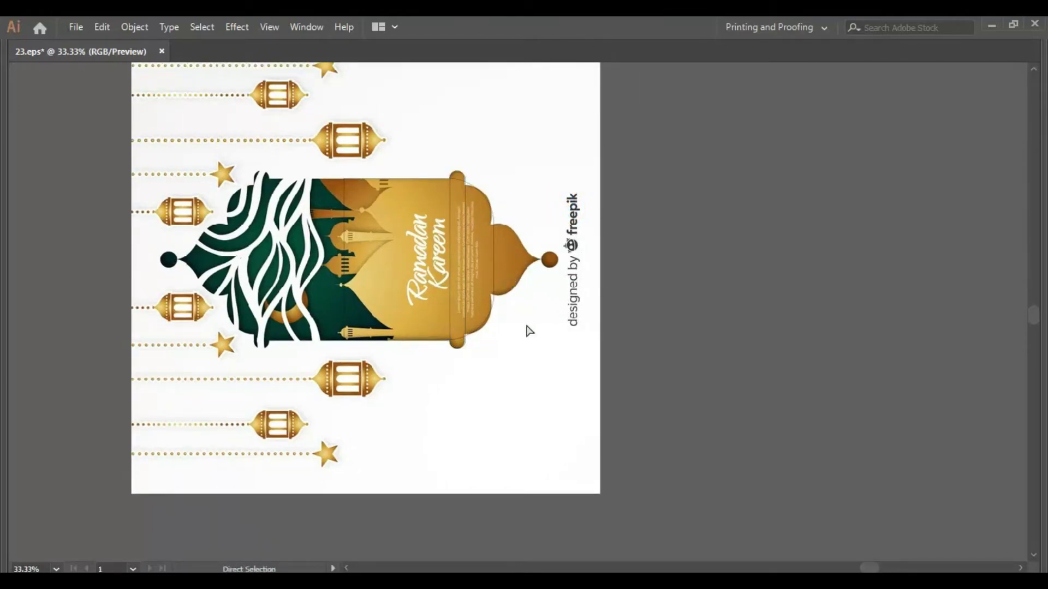
{"action": "left_click_drag", "start_coordinate": [558, 328], "coordinate": [502, 303]}
- Zoom in on the right dome and draw a circle stretched out to the dome tip
{"action": "key", "text": "z"}
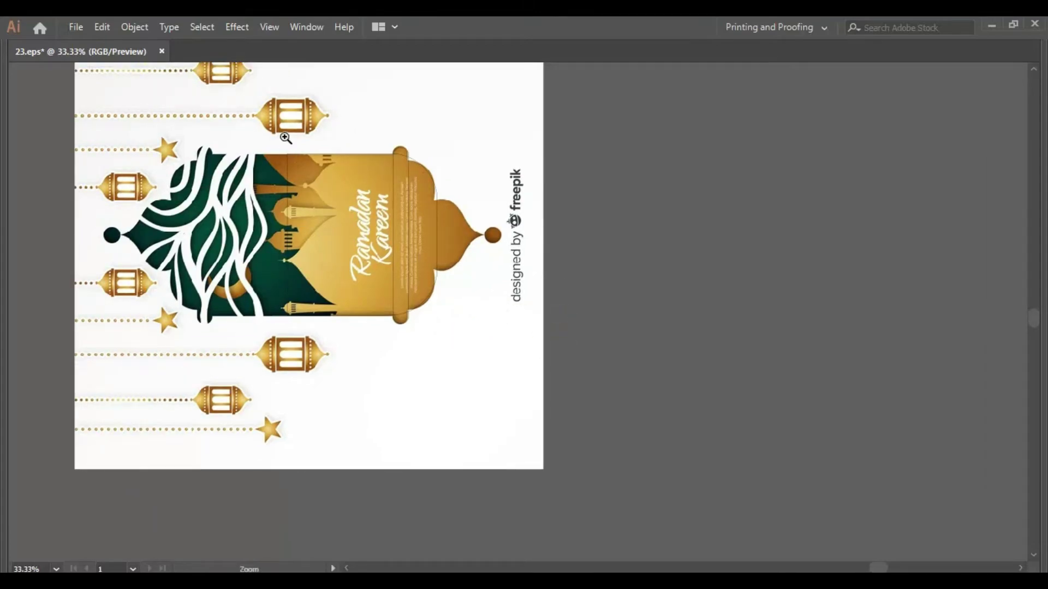
{"action": "left_click_drag", "start_coordinate": [286, 136], "coordinate": [627, 327]}
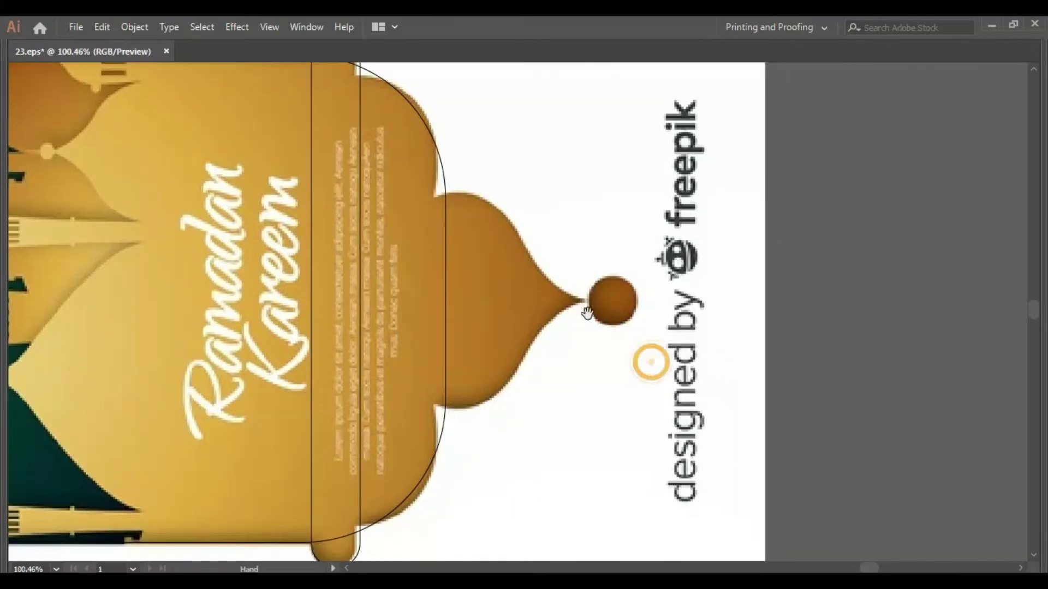
{"action": "left_click_drag", "start_coordinate": [450, 301], "coordinate": [568, 369]}
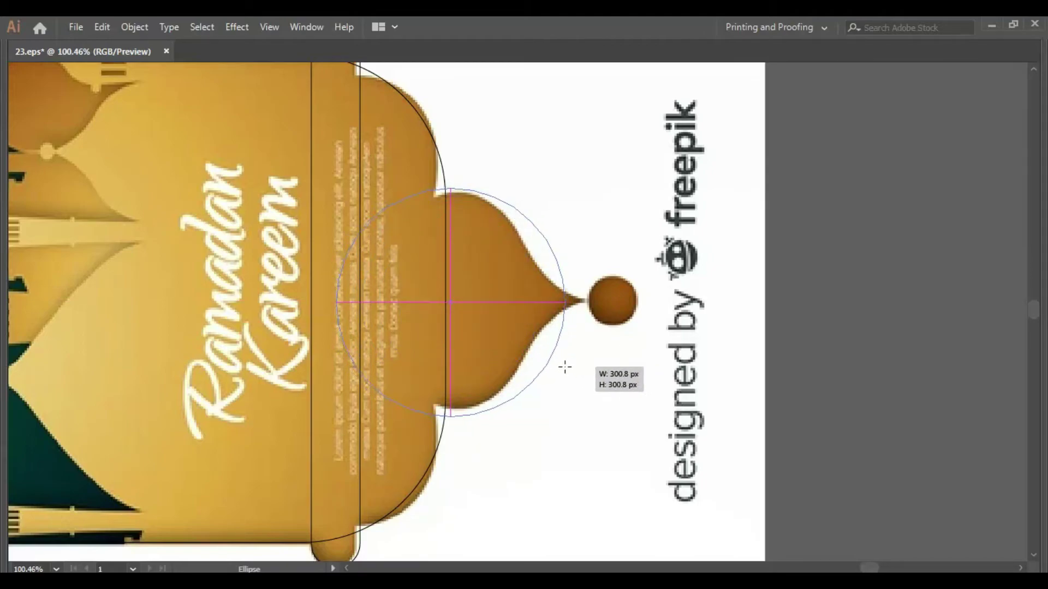
{"action": "left_click_drag", "start_coordinate": [568, 369], "coordinate": [571, 365]}
{"action": "key", "text": "c"}
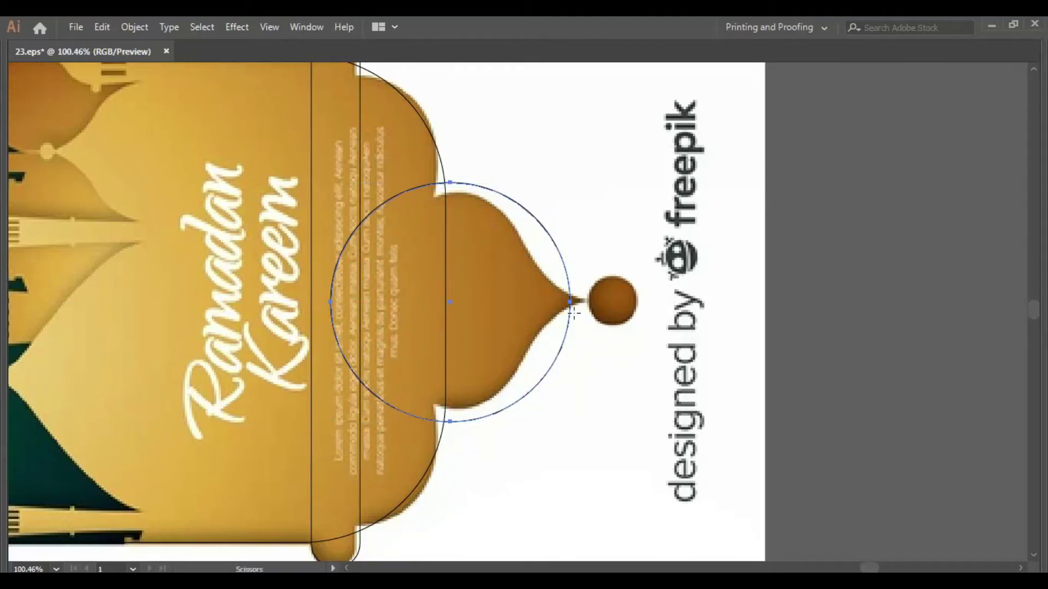
{"action": "key", "text": "v"}
{"action": "left_click_drag", "start_coordinate": [570, 302], "coordinate": [588, 303]}
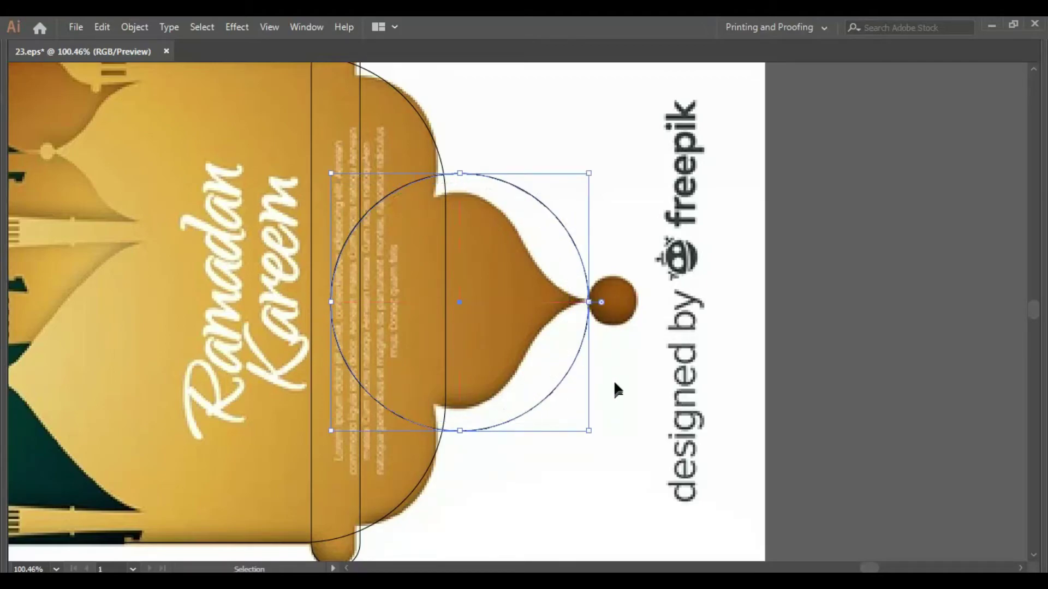
- Sharpen the circle's right point and trim away its parts overlapping the panel with Shape Builder
{"action": "key", "text": "p"}
{"action": "left_click", "coordinate": [588, 302], "text": "alt"}
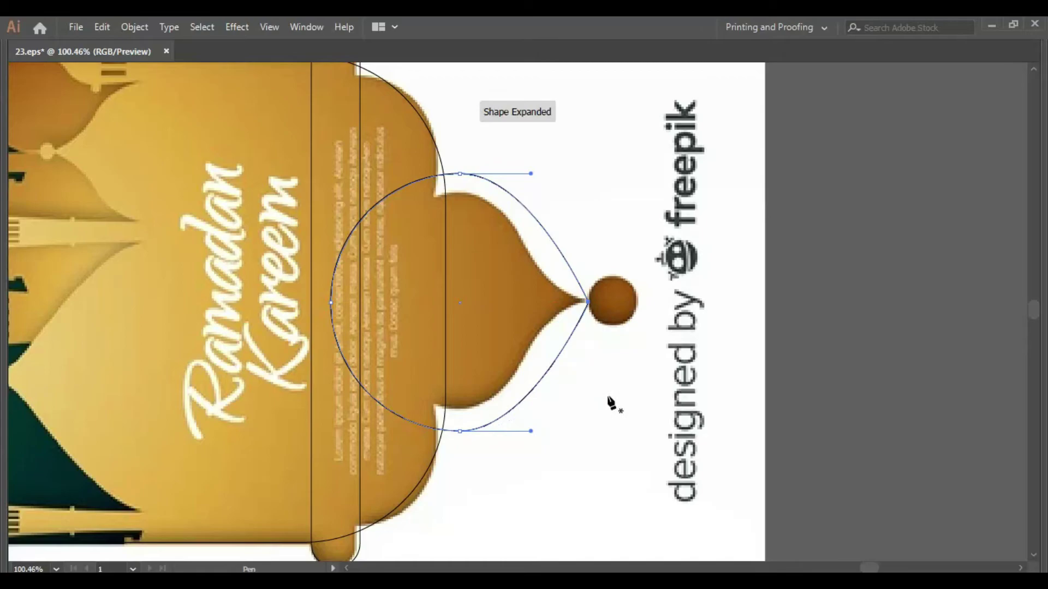
{"action": "key", "text": "v"}
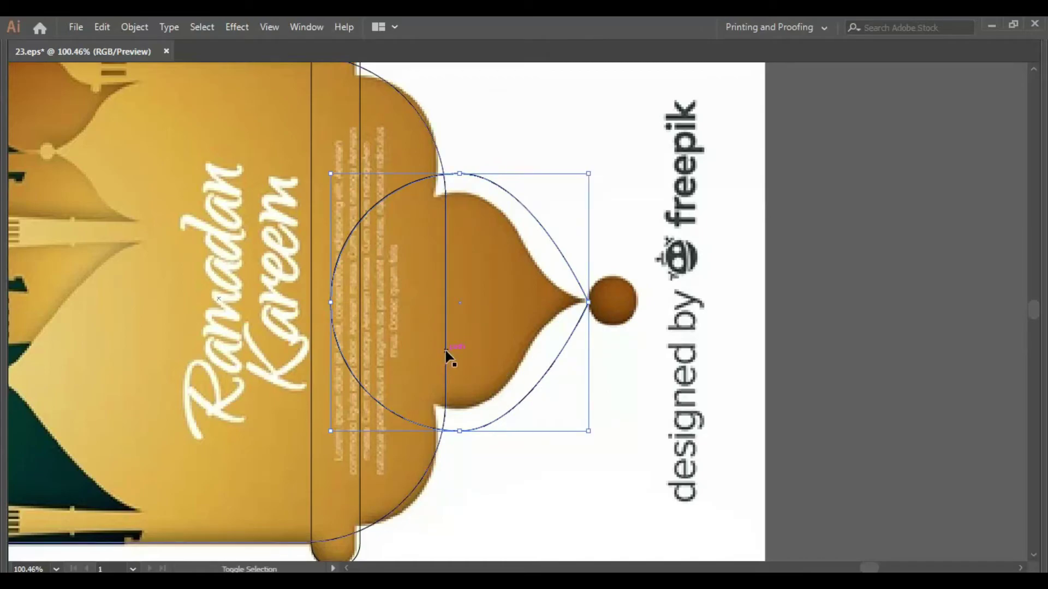
{"action": "left_click", "coordinate": [445, 351], "text": "shift"}
{"action": "key", "text": "shift+m"}
{"action": "left_click", "coordinate": [521, 349]}
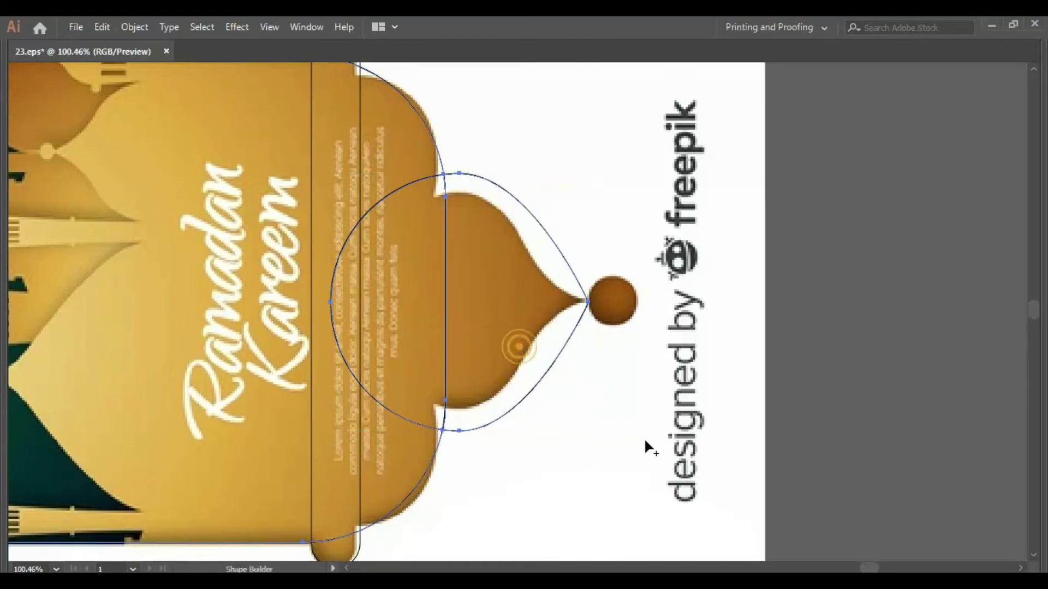
{"action": "left_click", "coordinate": [602, 432]}
{"action": "left_click", "coordinate": [434, 428], "text": "alt"}
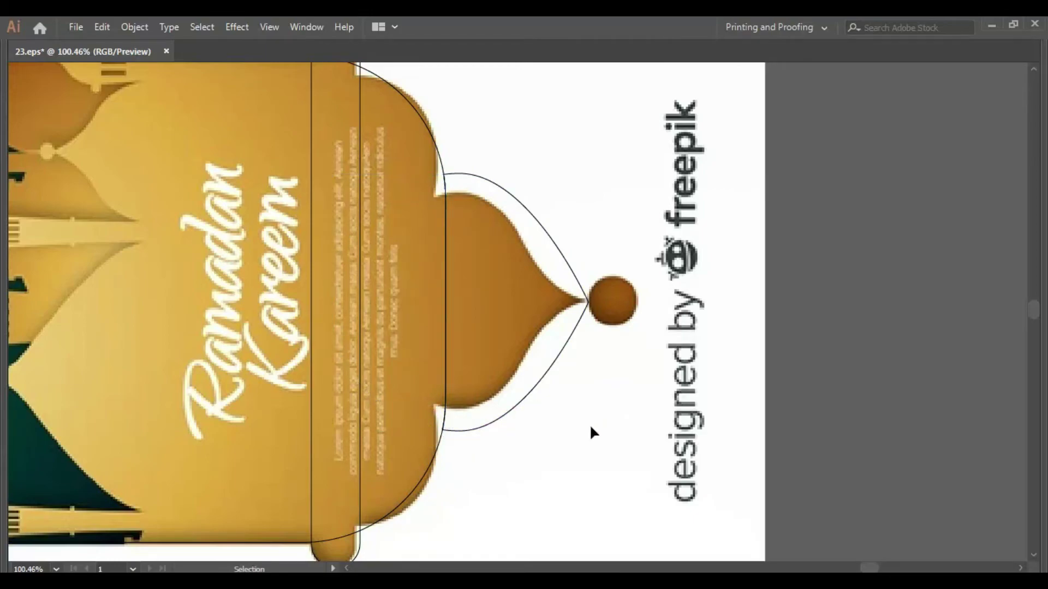
- Draw a 63.64 px circle over the tip's knob, then deselect and zoom out
{"action": "left_click_drag", "start_coordinate": [640, 381], "coordinate": [601, 381]}
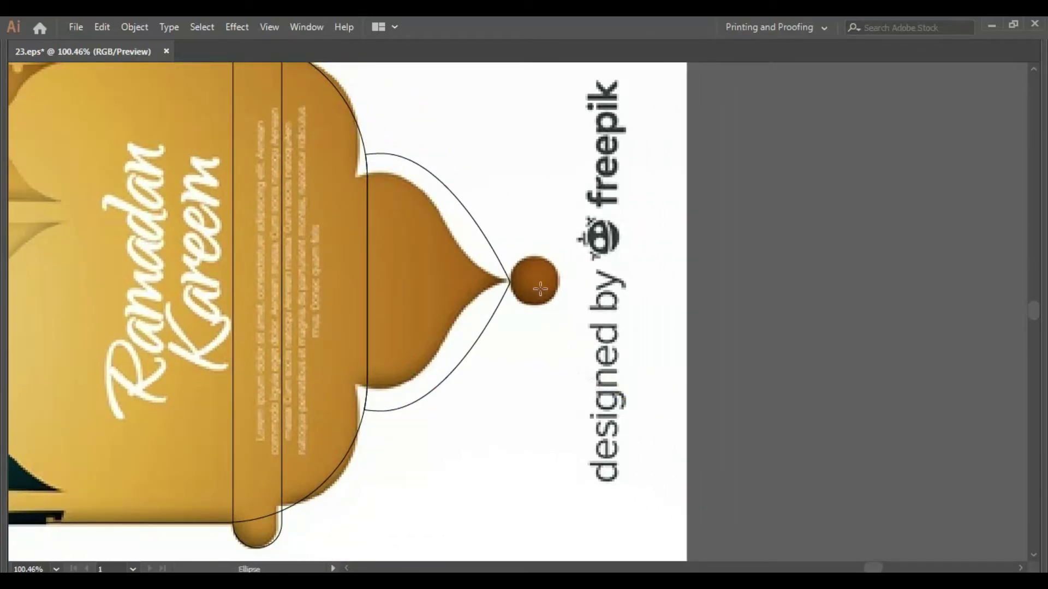
{"action": "left_click_drag", "start_coordinate": [536, 279], "coordinate": [554, 304]}
{"action": "key", "text": "b"}
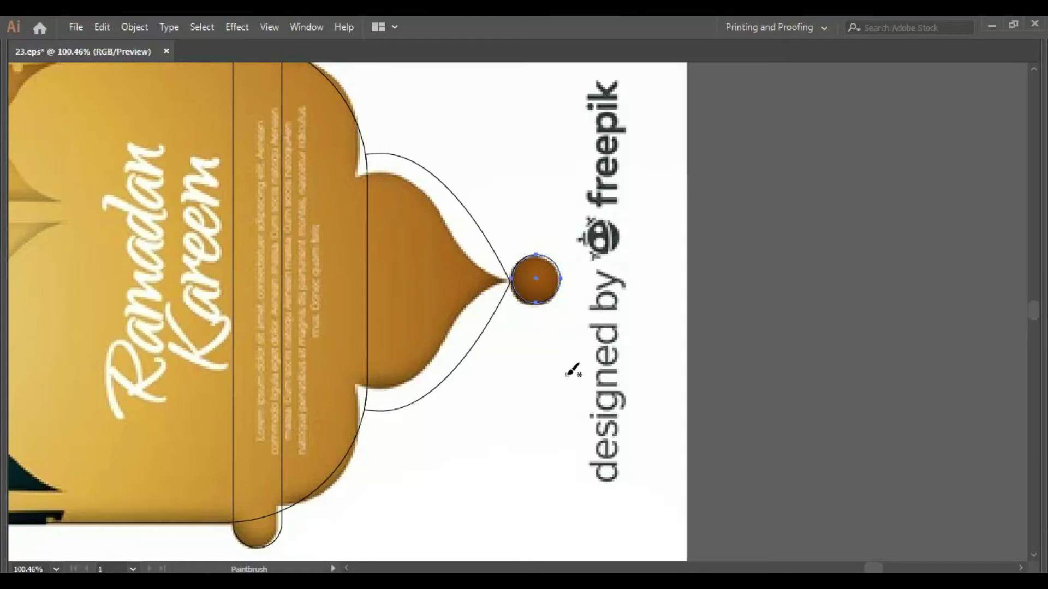
{"action": "key", "text": "v"}
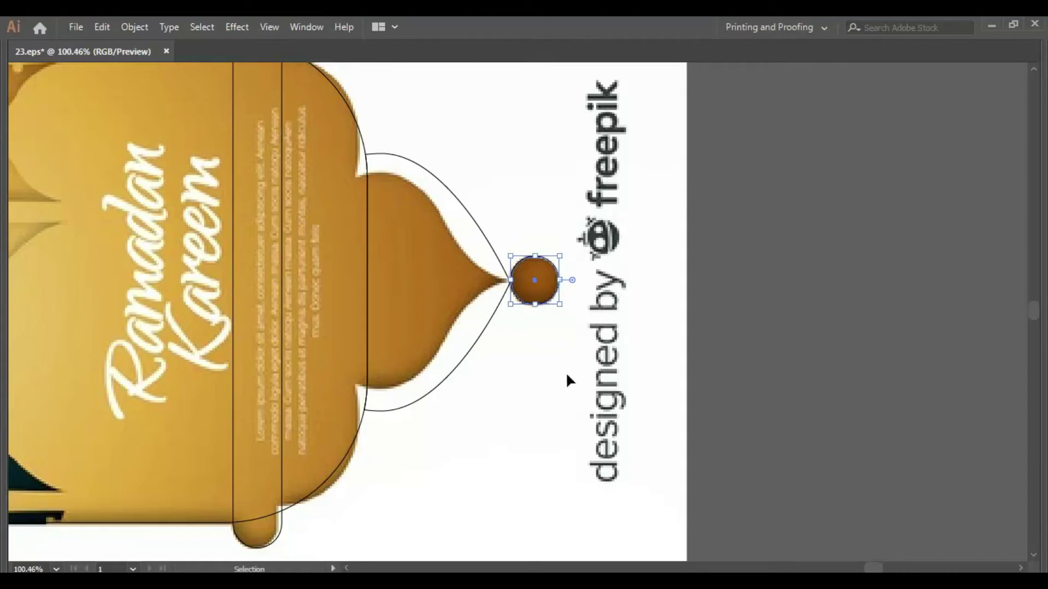
{"action": "left_click", "coordinate": [566, 372]}
{"action": "key", "text": "a"}
{"action": "key", "text": "ctrl+minus"}
{"action": "key", "text": "ctrl+minus"}
{"action": "key", "text": "ctrl+minus"}
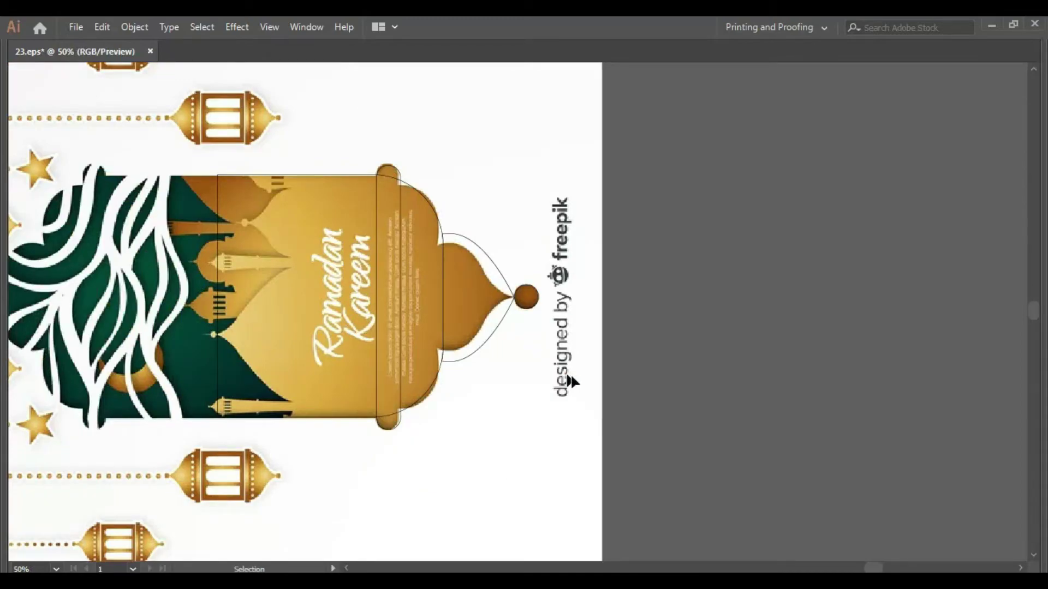
- Copy the right lantern end to the left, reflect it vertically, and nudge it into place
{"action": "left_click_drag", "start_coordinate": [216, 224], "coordinate": [426, 242]}
{"action": "key", "text": "a"}
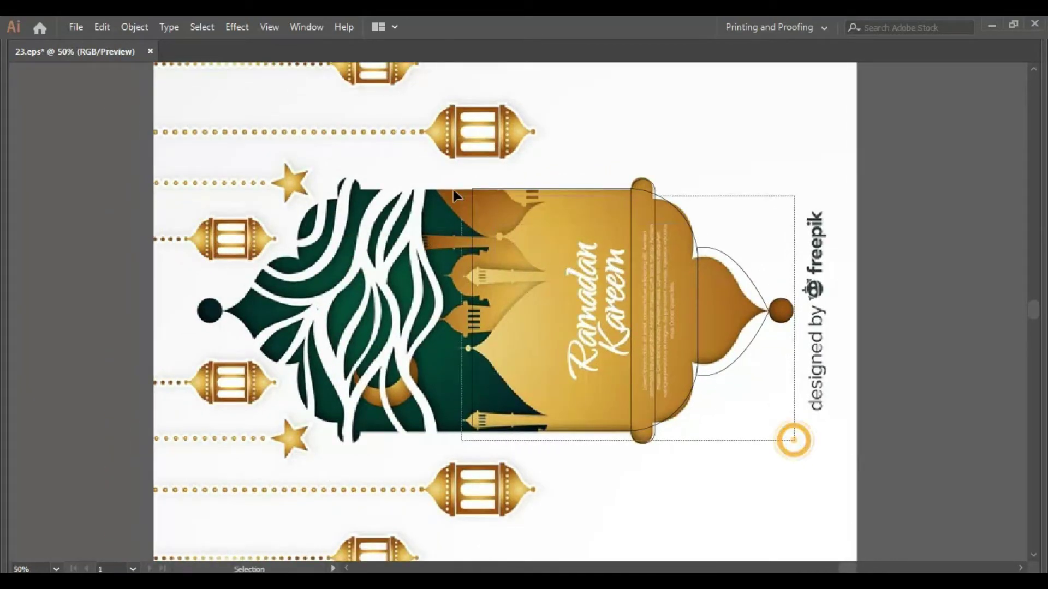
{"action": "left_click_drag", "start_coordinate": [794, 445], "coordinate": [412, 154]}
{"action": "key", "text": "v"}
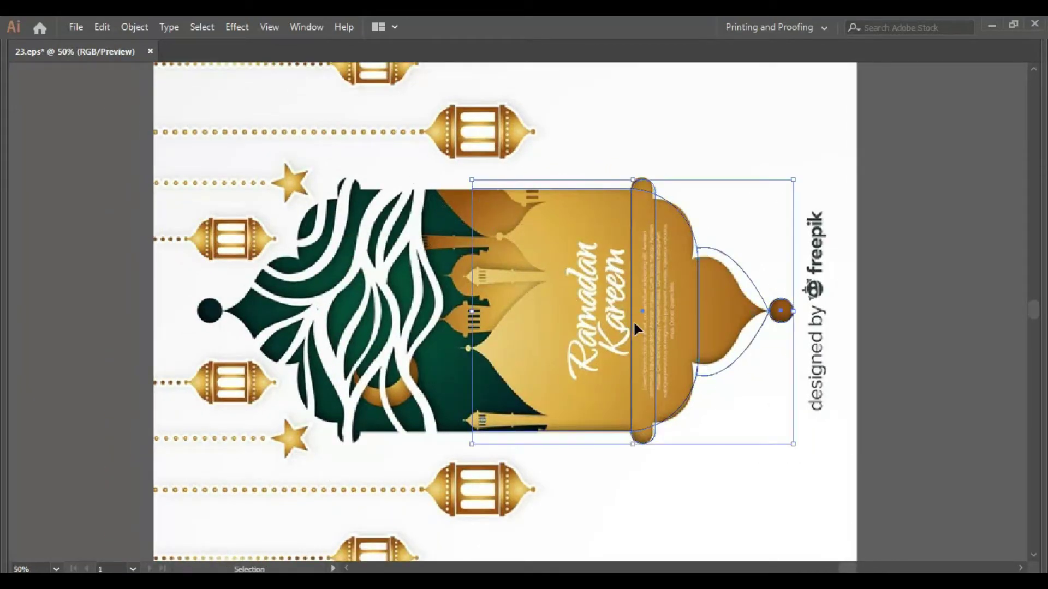
{"action": "left_click_drag", "start_coordinate": [631, 329], "coordinate": [306, 329]}
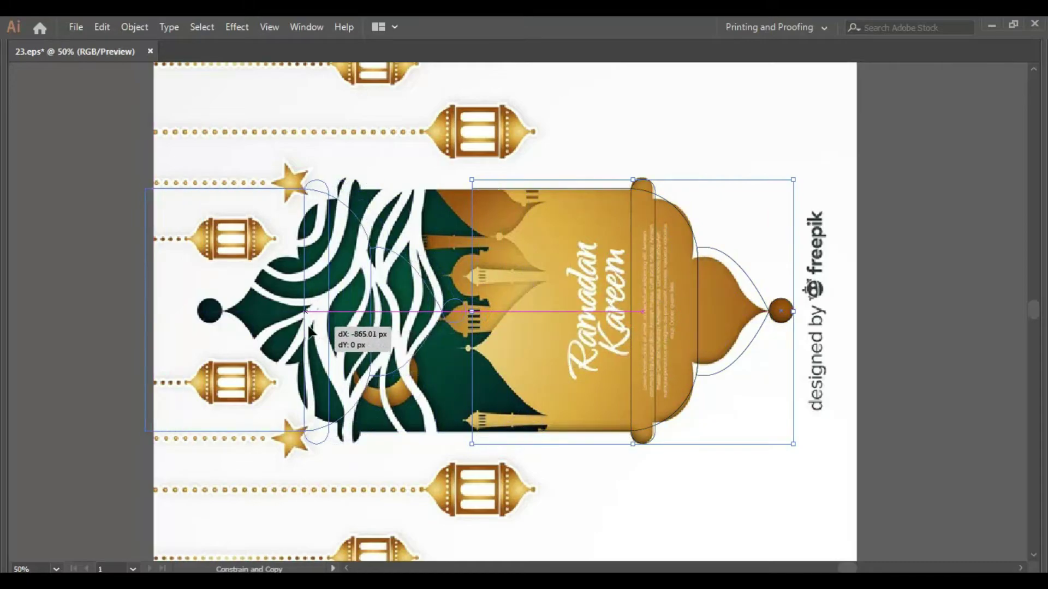
{"action": "key", "text": "o"}
{"action": "key", "text": "Return"}
{"action": "key", "text": "Return"}
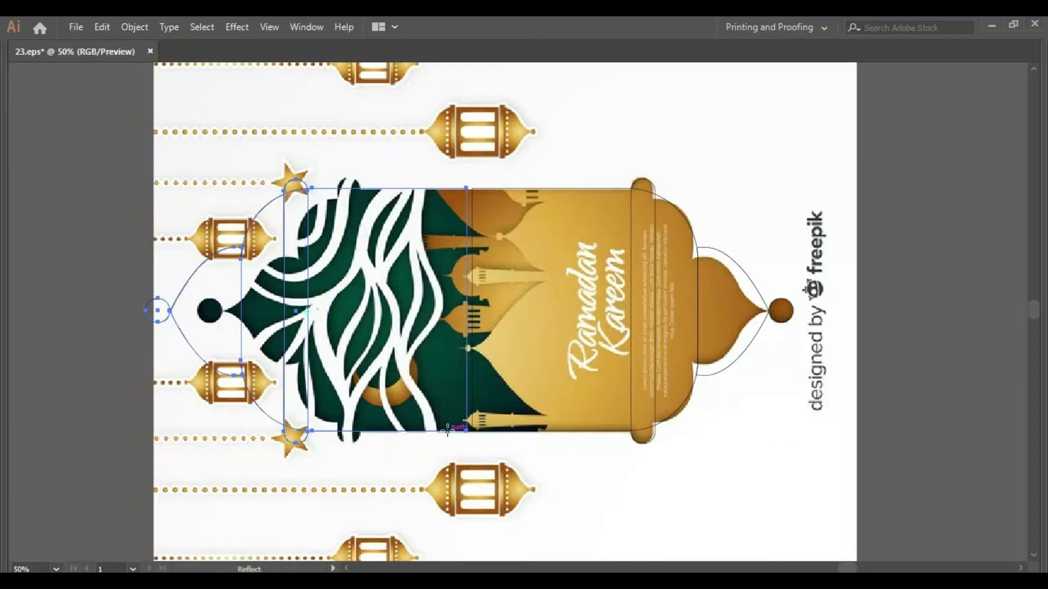
{"action": "key", "text": "v"}
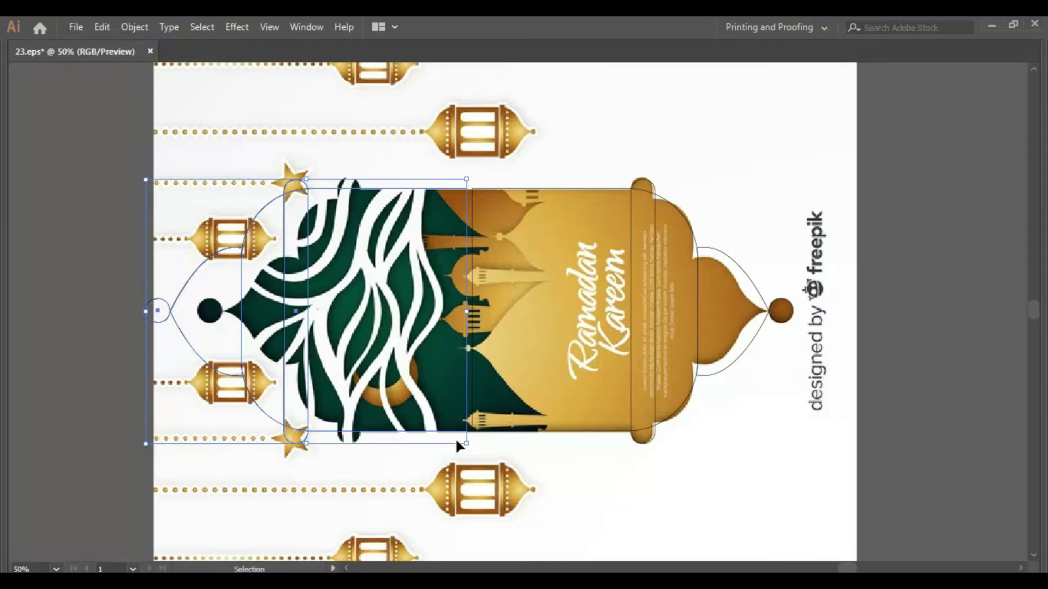
{"action": "key", "text": "Right"}
{"action": "key", "text": "Right"}
{"action": "key", "text": "Right"}
{"action": "key", "text": "Right"}
{"action": "key", "text": "Right"}
{"action": "key", "text": "Right"}
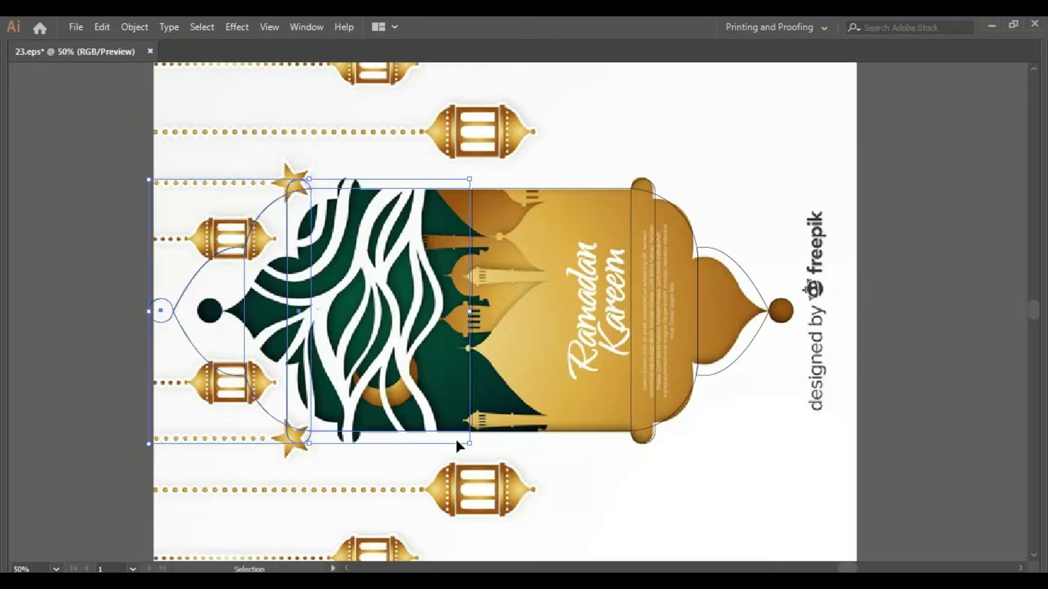
{"action": "key", "text": "Right"}
{"action": "key", "text": "Right"}
{"action": "key", "text": "Right"}
{"action": "key", "text": "Right"}
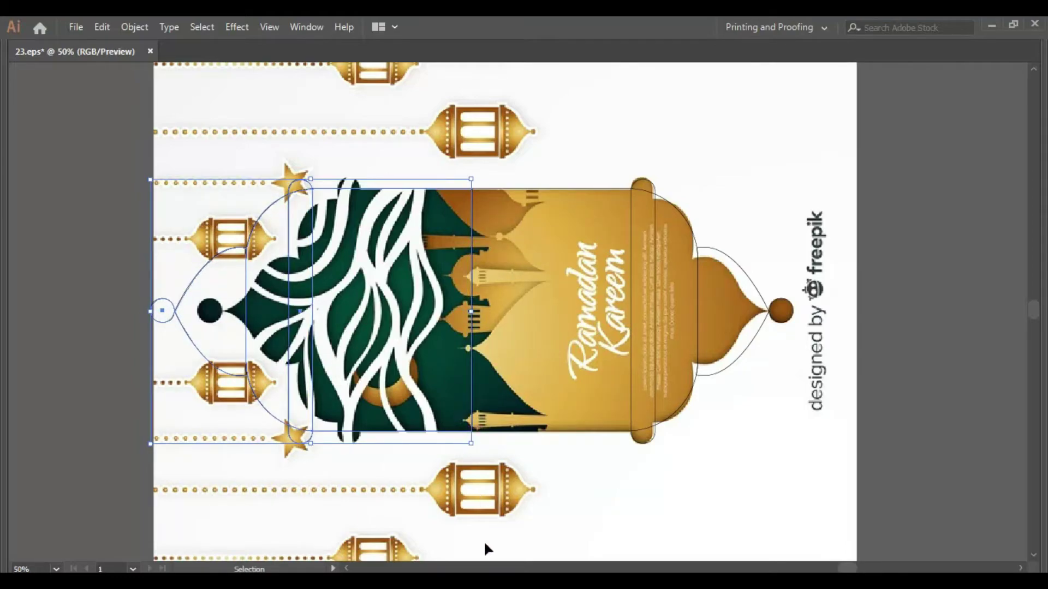
- Select all banner outline pieces and try merging them with Shape Builder
{"action": "left_click_drag", "start_coordinate": [813, 425], "coordinate": [142, 202]}
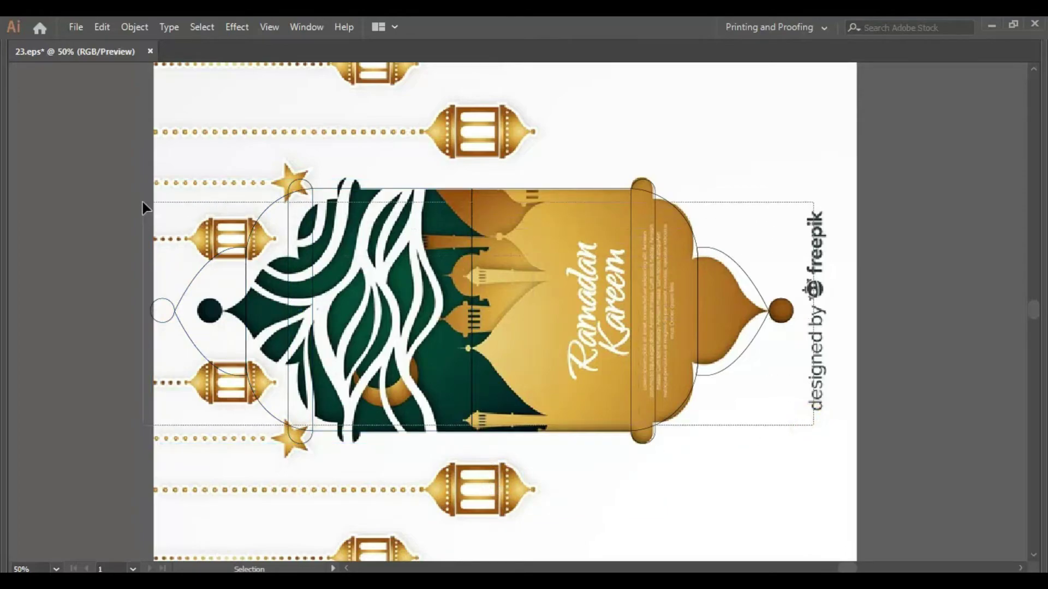
{"action": "key", "text": "shift+m"}
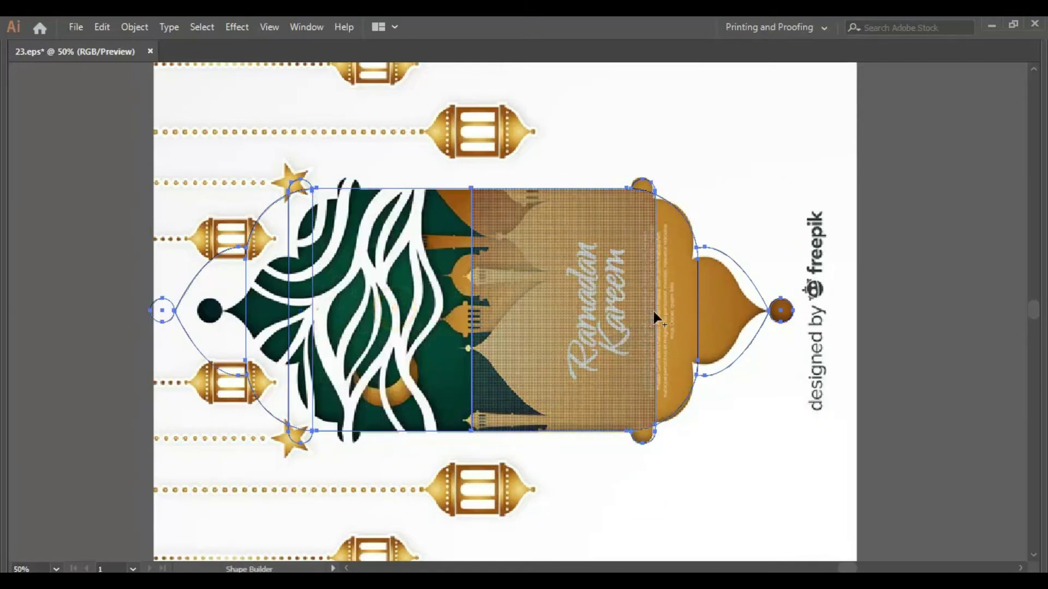
{"action": "scroll", "coordinate": [58, 269], "scroll_direction": "left", "scroll_amount": 2}
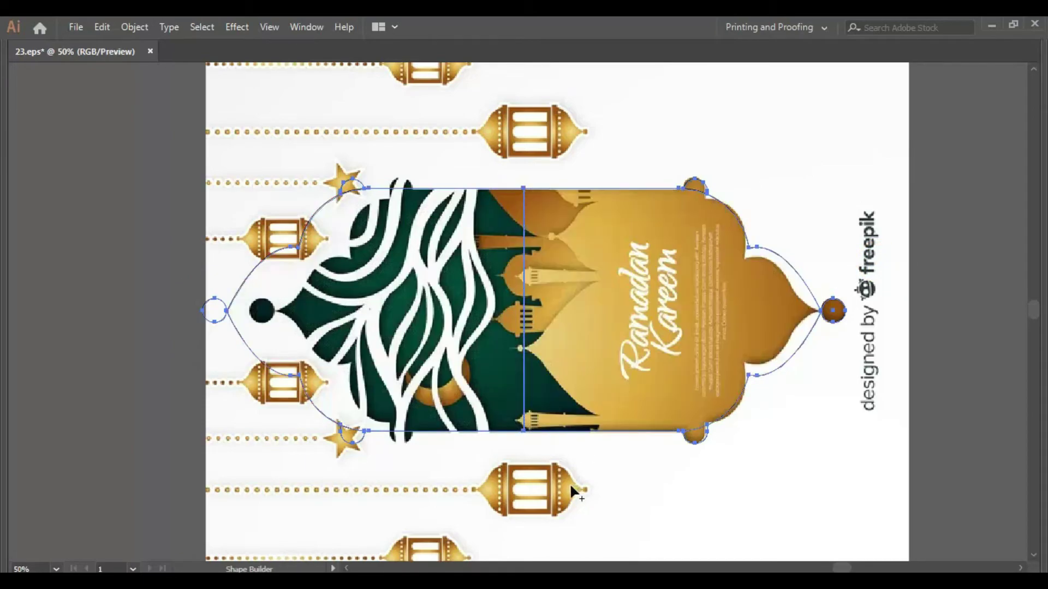
{"action": "key", "text": "v"}
{"action": "left_click", "coordinate": [545, 444]}
{"action": "left_click", "coordinate": [535, 434]}
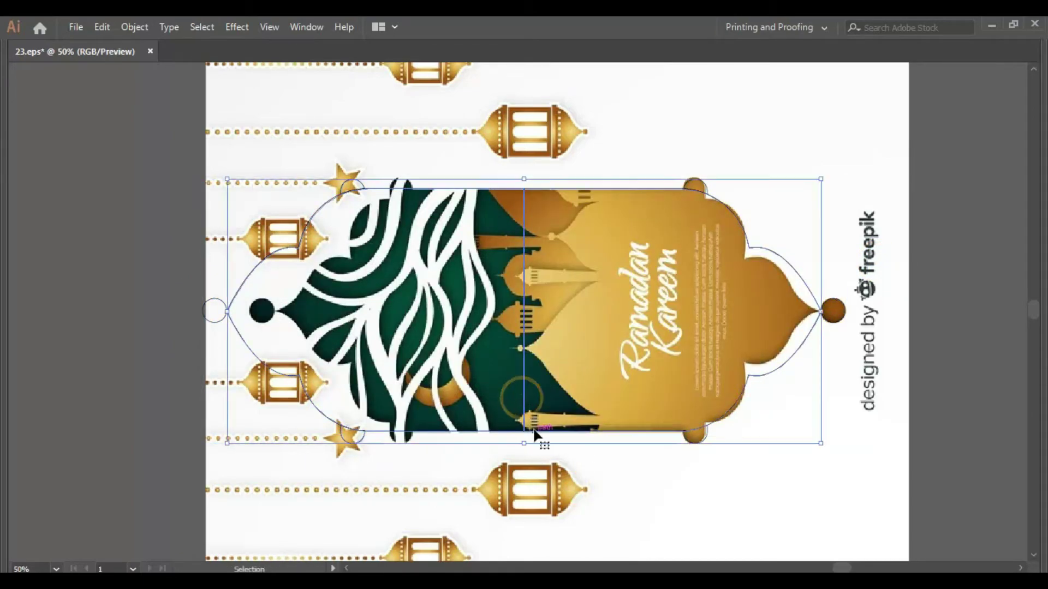
{"action": "left_click", "coordinate": [557, 465]}
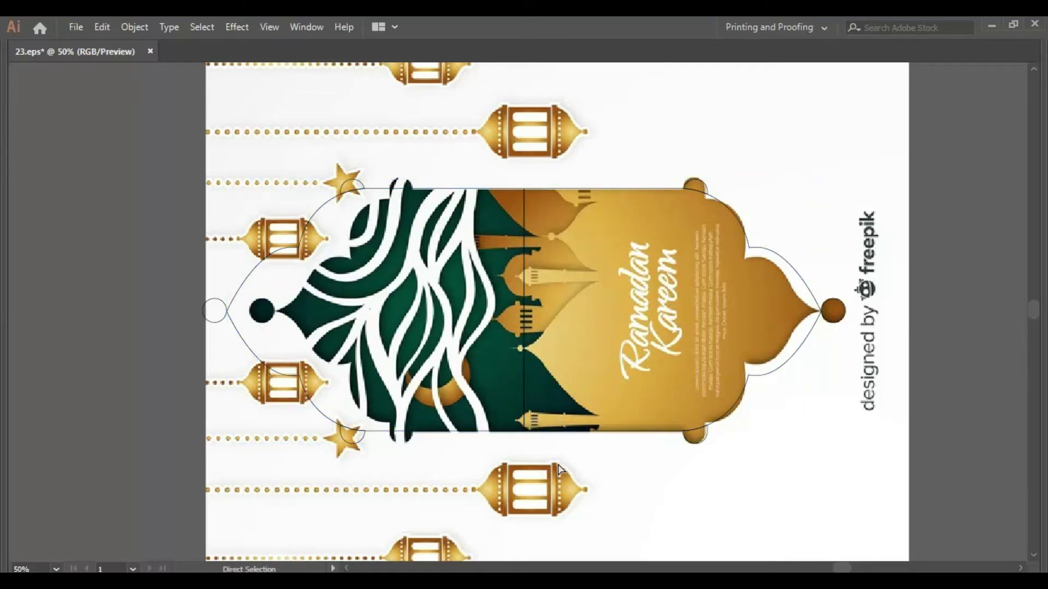
- Inspect the paths in Outline view and check the mirrored left end group
{"action": "key", "text": "ctrl+y"}
{"action": "key", "text": "ctrl+y"}
{"action": "key", "text": "ctrl+a"}
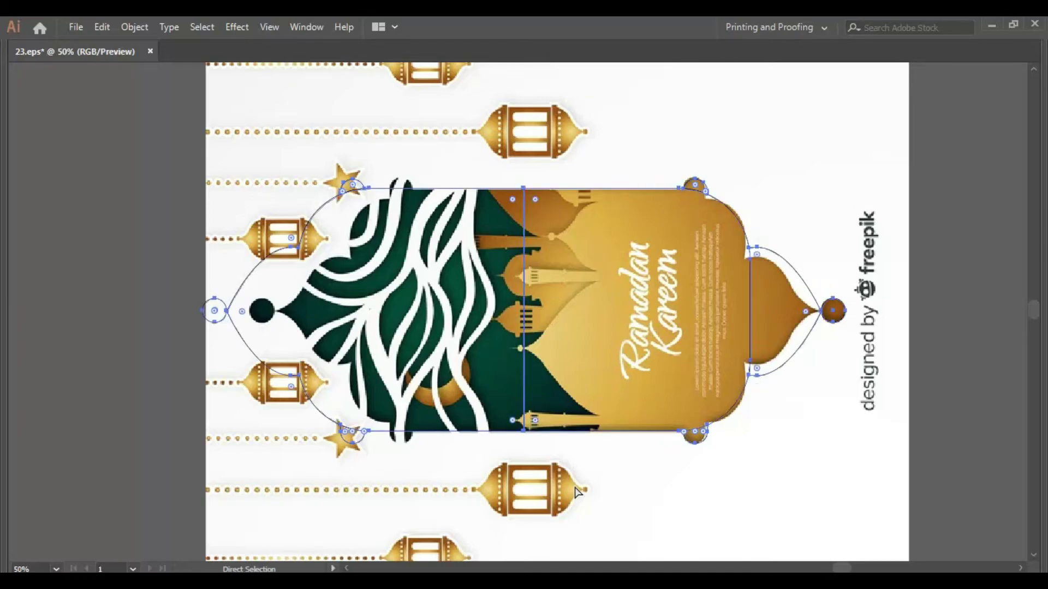
{"action": "key", "text": "v"}
{"action": "left_click", "coordinate": [613, 515]}
{"action": "left_click_drag", "start_coordinate": [614, 516], "coordinate": [524, 464]}
{"action": "left_click", "coordinate": [434, 407]}
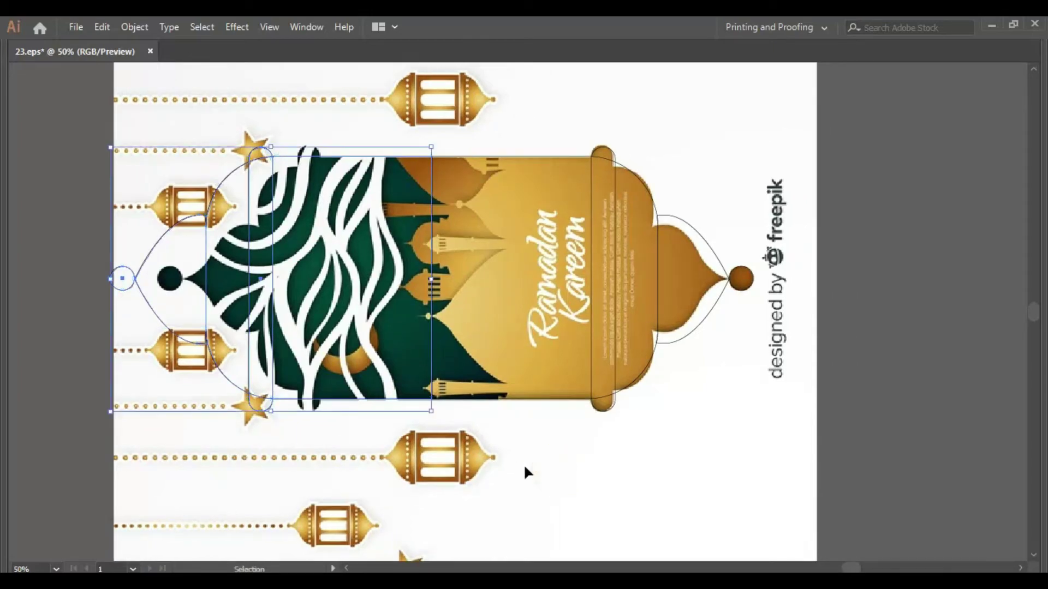
{"action": "key", "text": "ctrl+y"}
{"action": "left_click", "coordinate": [540, 496]}
- Shift the central divider line slightly right, then zoom back out to the whole banner
{"action": "key", "text": "z"}
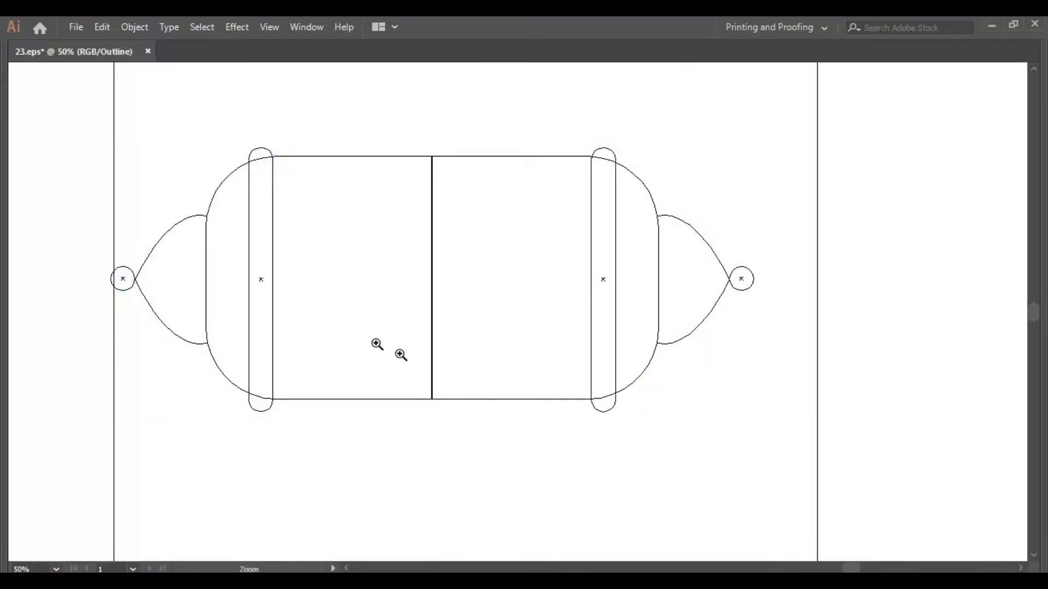
{"action": "left_click_drag", "start_coordinate": [338, 319], "coordinate": [490, 391]}
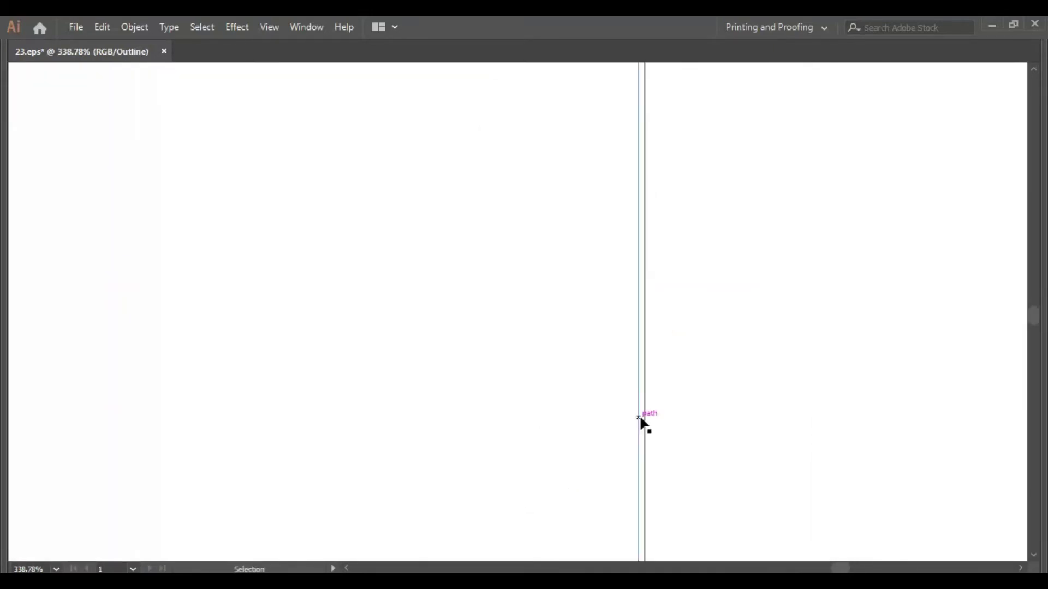
{"action": "left_click_drag", "start_coordinate": [640, 421], "coordinate": [646, 425]}
{"action": "key", "text": "a"}
{"action": "key", "text": "ctrl+1"}
{"action": "key", "text": "ctrl+minus"}
{"action": "key", "text": "ctrl+minus"}
{"action": "key", "text": "ctrl+minus"}
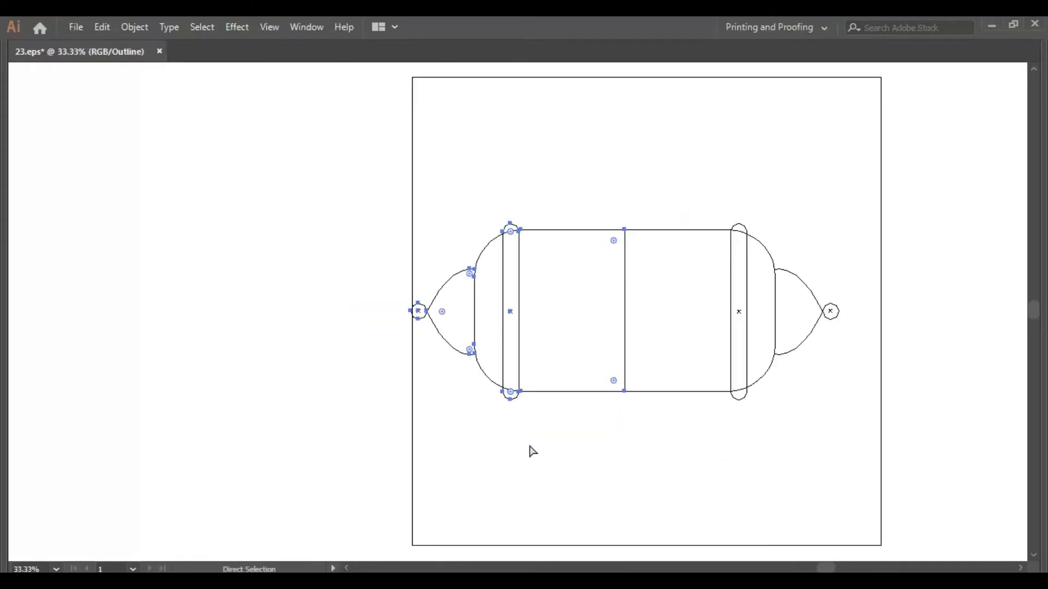
{"action": "key", "text": "v"}
{"action": "left_click", "coordinate": [673, 474]}
{"action": "left_click_drag", "start_coordinate": [797, 465], "coordinate": [624, 433]}
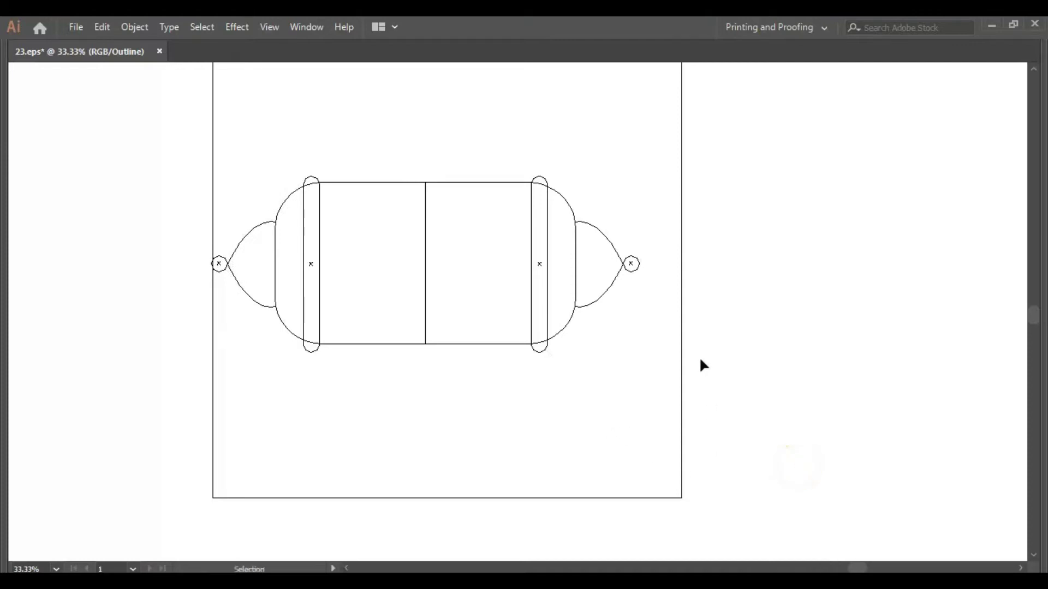
- Merge the left-half and right-half regions into one outline and return to full-colour preview
{"action": "left_click_drag", "start_coordinate": [712, 352], "coordinate": [206, 161]}
{"action": "key", "text": "shift+m"}
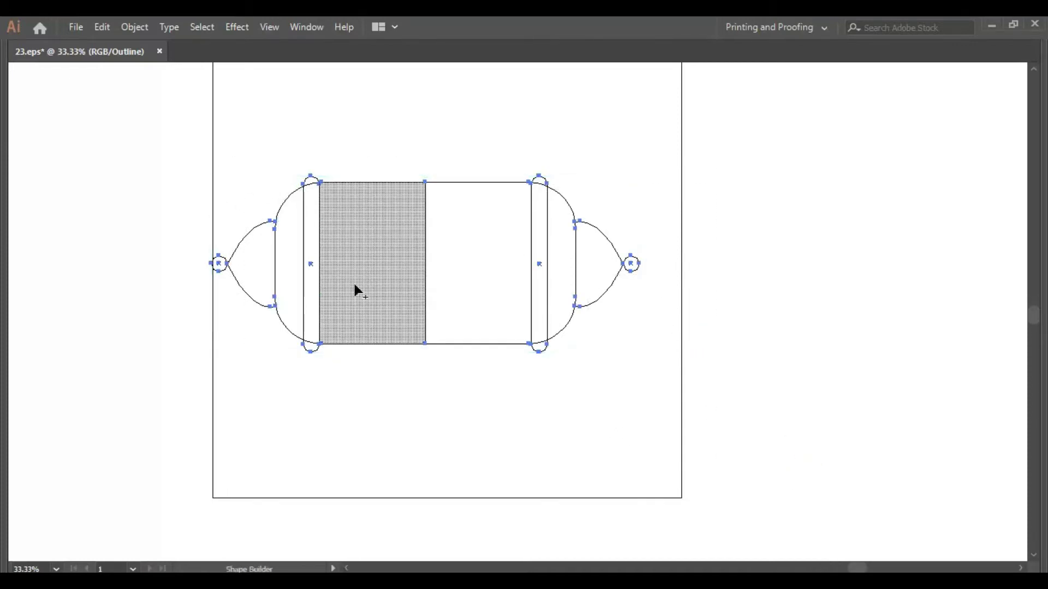
{"action": "left_click_drag", "start_coordinate": [289, 262], "coordinate": [611, 281]}
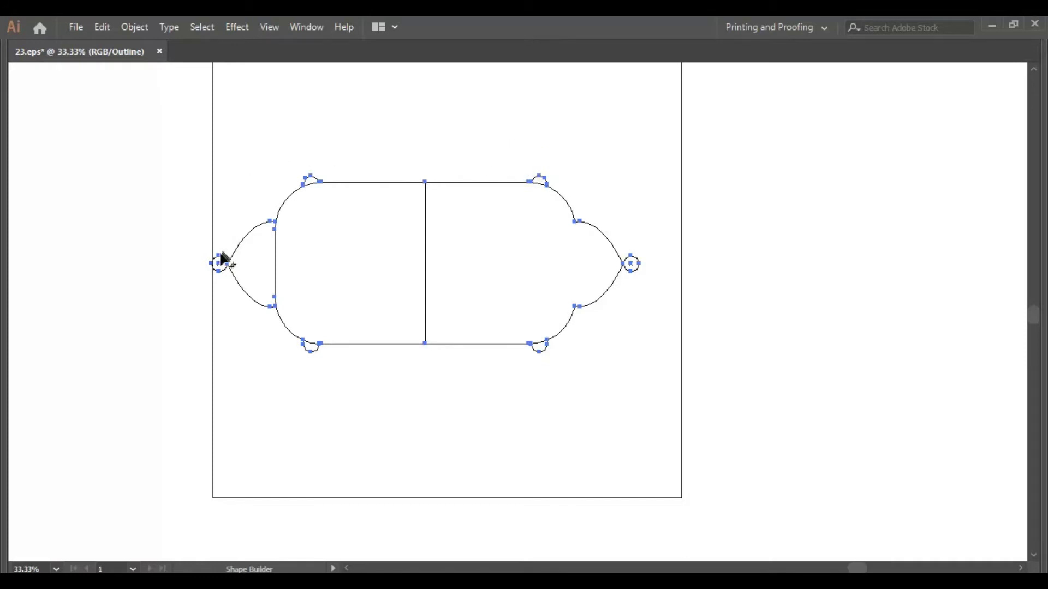
{"action": "mouse_move", "coordinate": [408, 274]}
{"action": "left_mouse_down"}
{"action": "mouse_move", "coordinate": [457, 285]}
{"action": "mouse_move", "coordinate": [461, 364]}
{"action": "left_mouse_up"}
{"action": "key", "text": "v"}
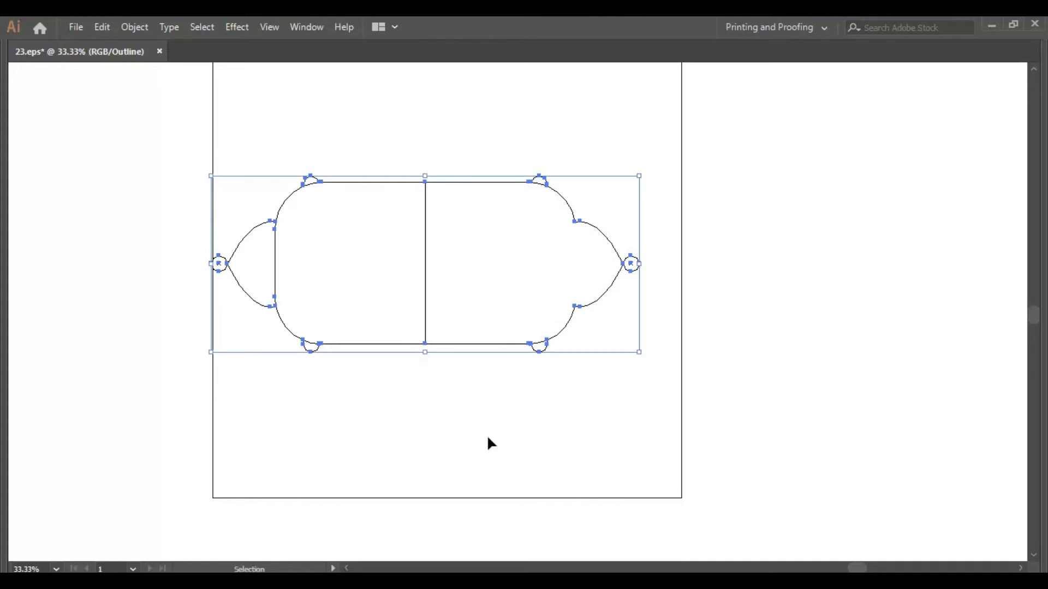
{"action": "left_click", "coordinate": [486, 435]}
{"action": "key", "text": "ctrl+y"}
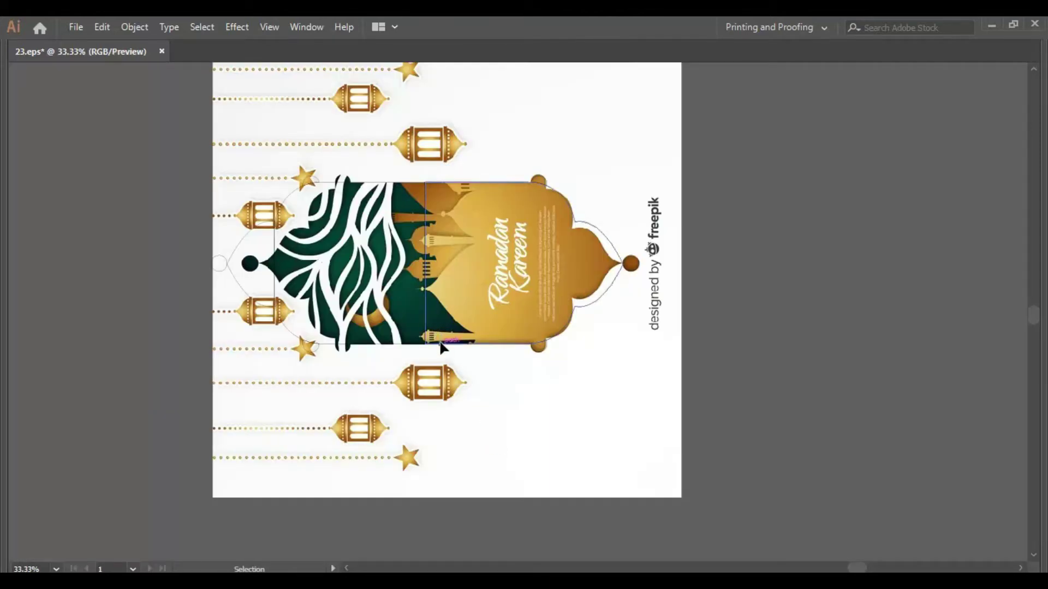
- Nudge the banner's right lantern end about 3 px to the left
{"action": "left_click", "coordinate": [442, 347]}
{"action": "left_click", "coordinate": [449, 412]}
{"action": "left_click", "coordinate": [633, 263]}
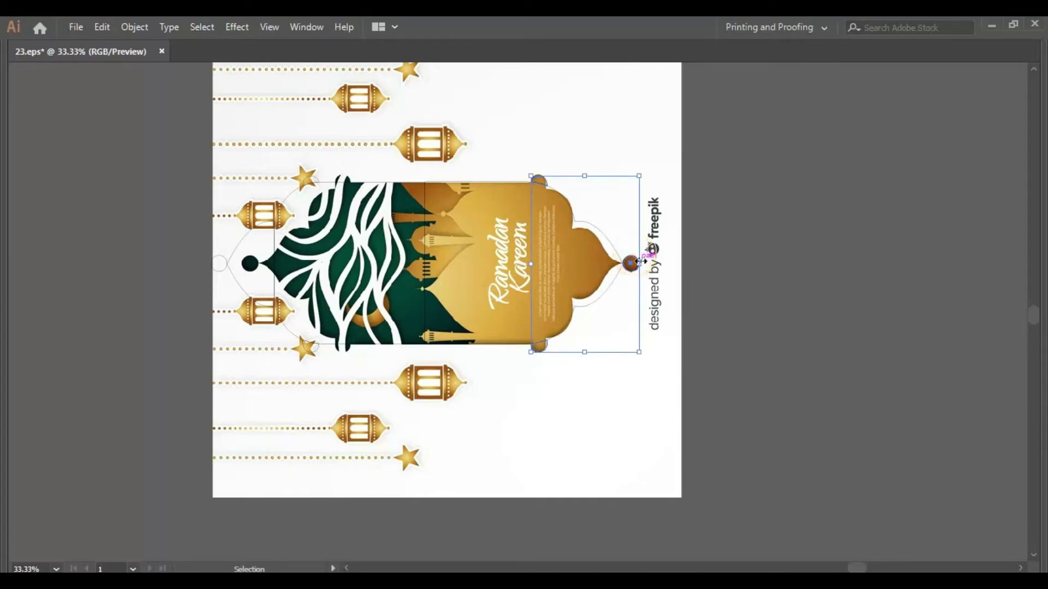
{"action": "key", "text": "a"}
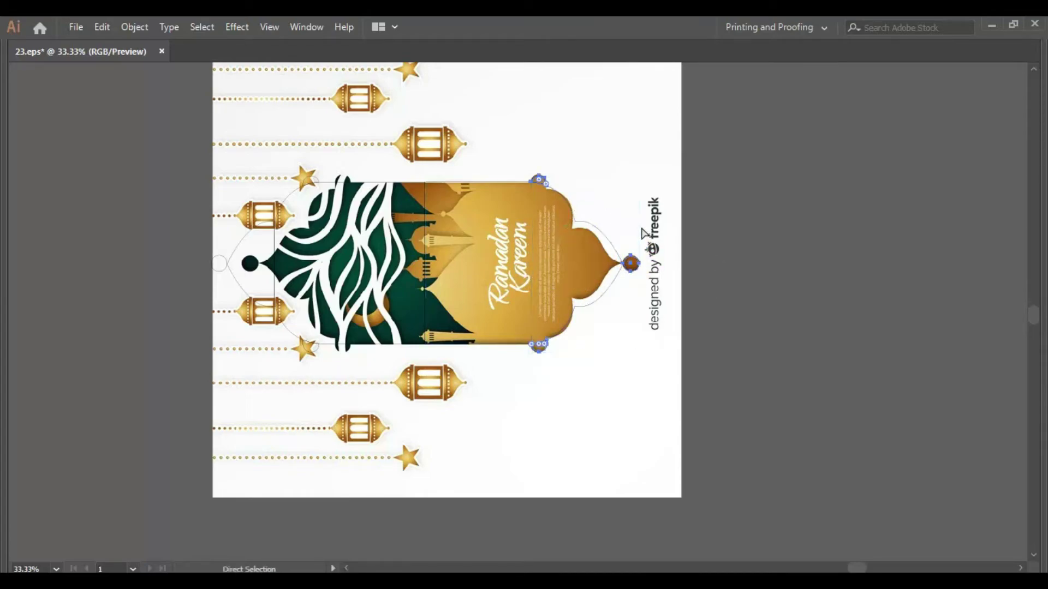
{"action": "key", "text": "shift+Left"}
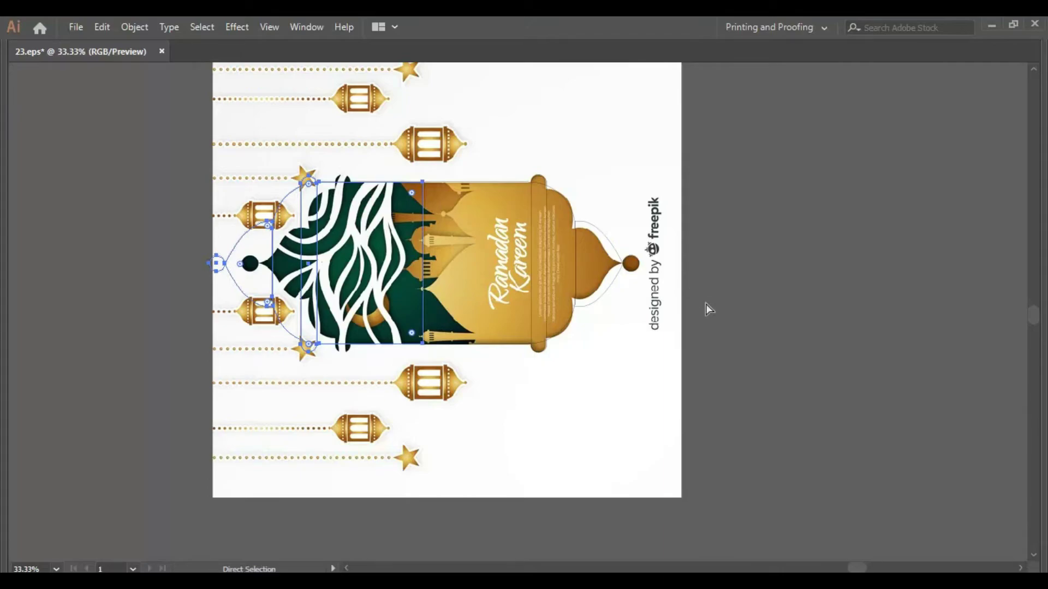
{"action": "key", "text": "v"}
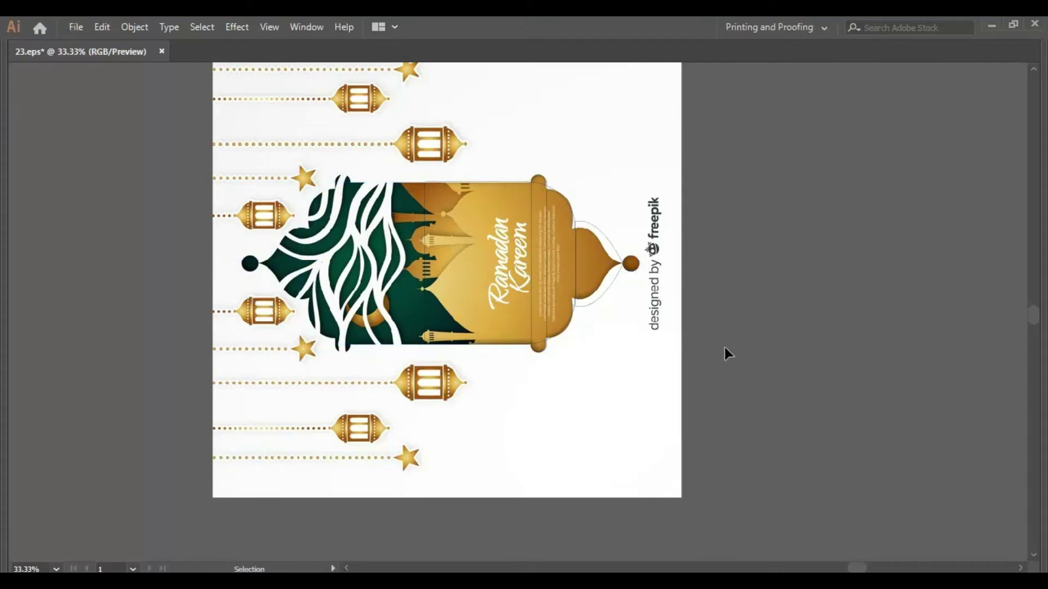
{"action": "left_click", "coordinate": [740, 365]}
- Zoom in and draw a 69.28 px circle over the knob at the lantern tip
{"action": "left_click", "coordinate": [495, 184]}
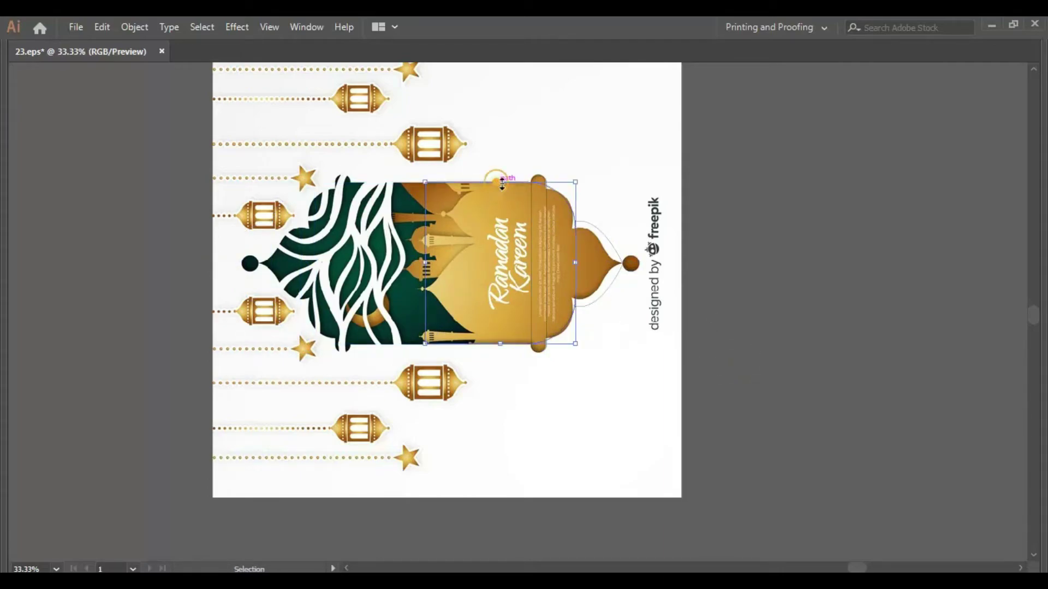
{"action": "left_click", "coordinate": [764, 241]}
{"action": "left_click", "coordinate": [640, 241]}
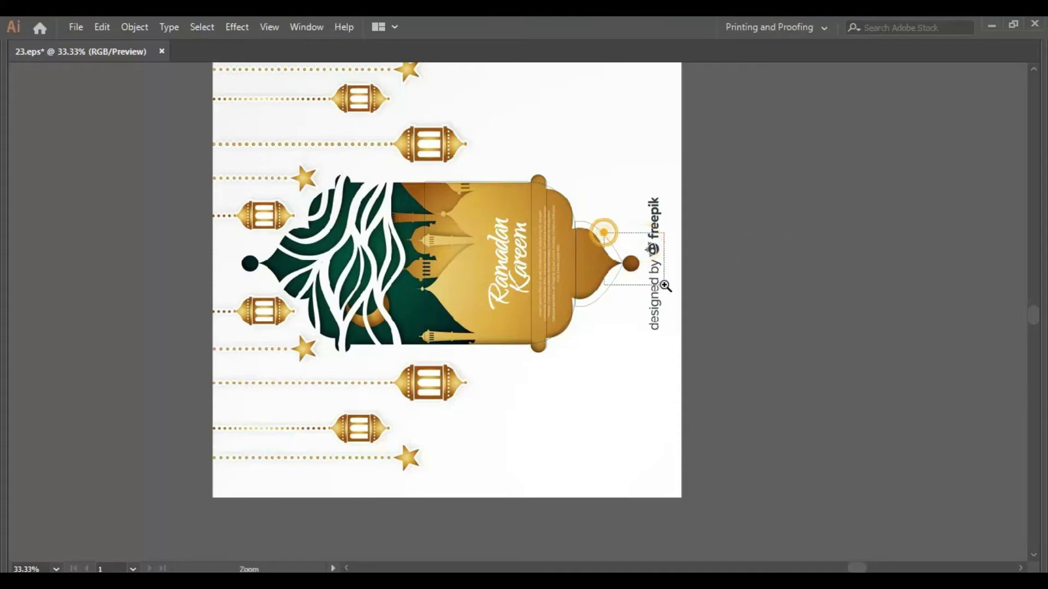
{"action": "key", "text": "z"}
{"action": "left_click_drag", "start_coordinate": [647, 252], "coordinate": [646, 315]}
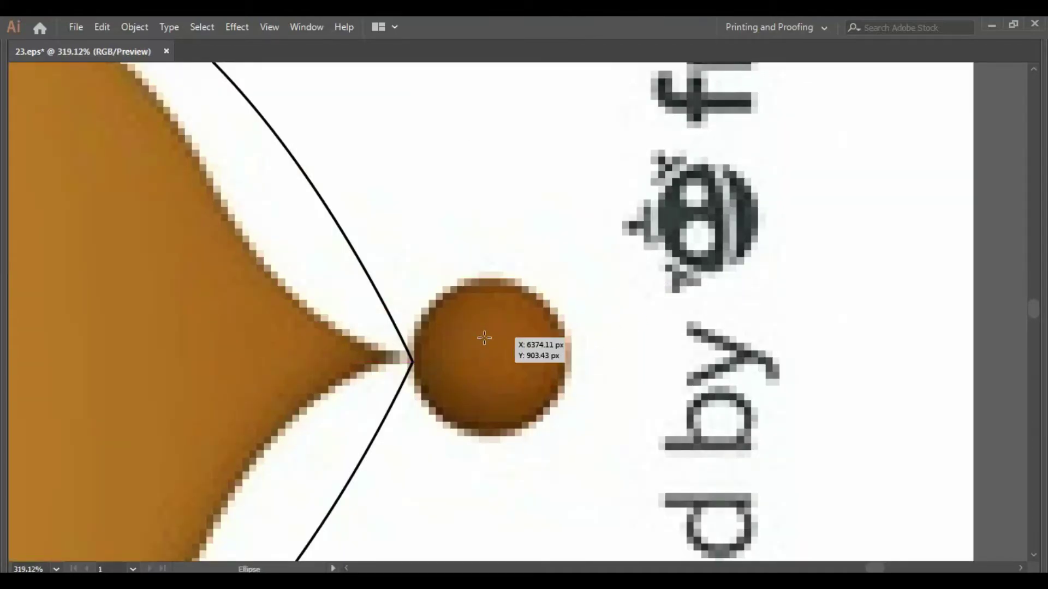
{"action": "left_click_drag", "start_coordinate": [493, 357], "coordinate": [576, 415]}
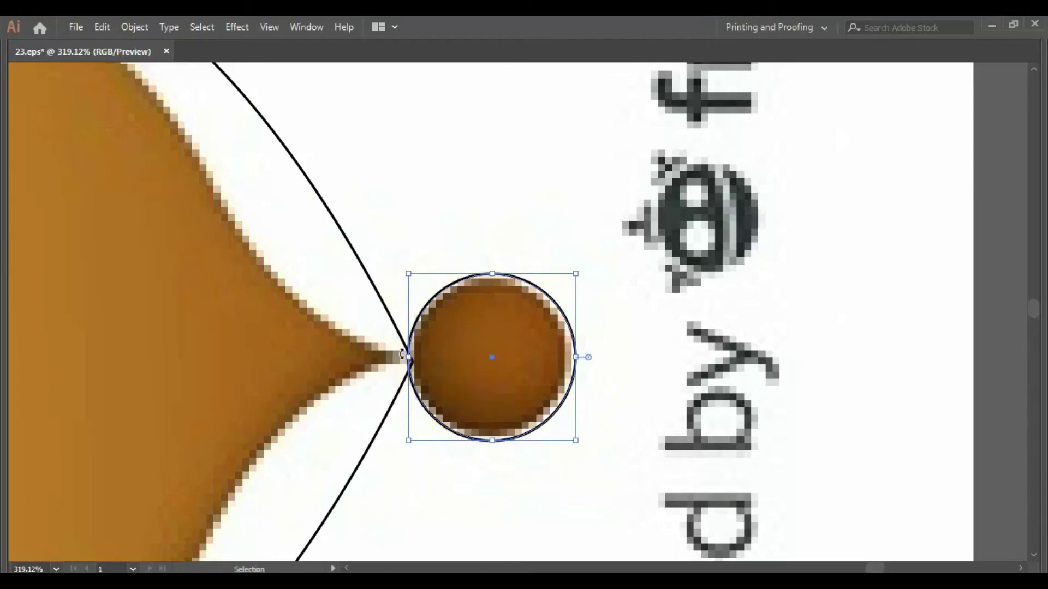
{"action": "left_click", "coordinate": [712, 276]}
- Zoom out to the whole artboard and view the card artwork in Outline mode
{"action": "key", "text": "ctrl+minus"}
{"action": "key", "text": "ctrl+minus"}
{"action": "key", "text": "ctrl+minus"}
{"action": "key", "text": "ctrl+minus"}
{"action": "key", "text": "ctrl+minus"}
{"action": "key", "text": "ctrl+minus"}
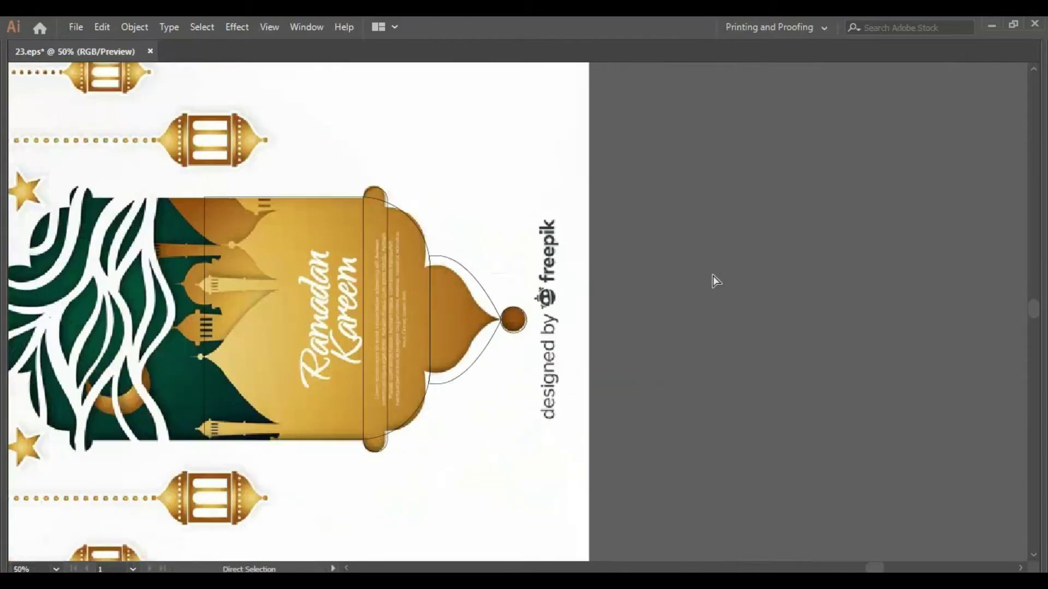
{"action": "key", "text": "ctrl+minus"}
{"action": "mouse_move", "coordinate": [552, 413]}
{"action": "left_mouse_down"}
{"action": "mouse_move", "coordinate": [654, 414]}
{"action": "mouse_move", "coordinate": [452, 218]}
{"action": "left_mouse_up"}
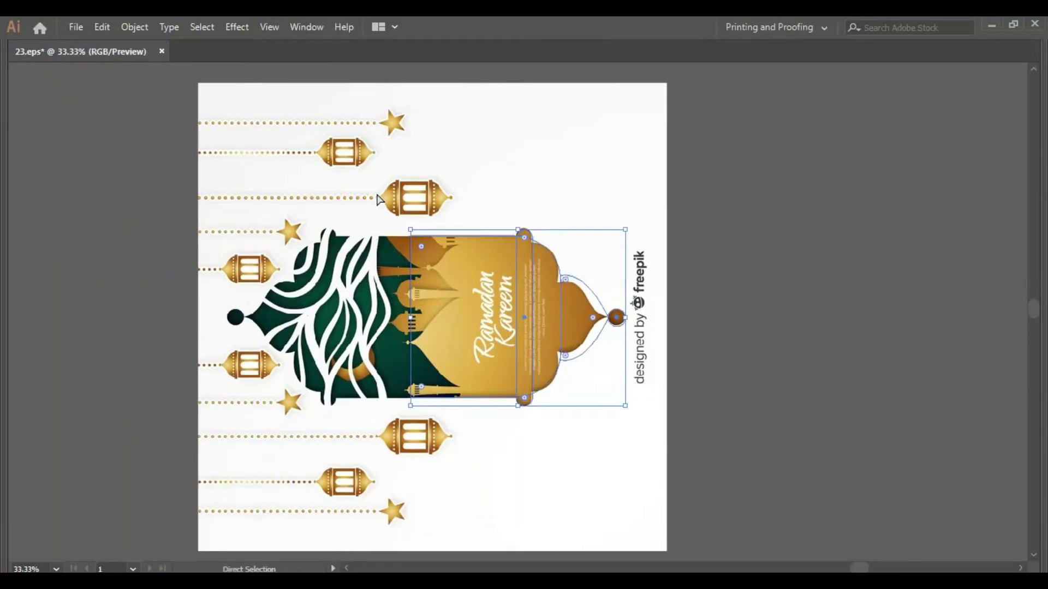
{"action": "key", "text": "ctrl+y"}
{"action": "left_click", "coordinate": [401, 212]}
{"action": "left_click_drag", "start_coordinate": [328, 208], "coordinate": [344, 214]}
- Draw an ellipse over the small circle at the lantern's end
{"action": "key", "text": "a"}
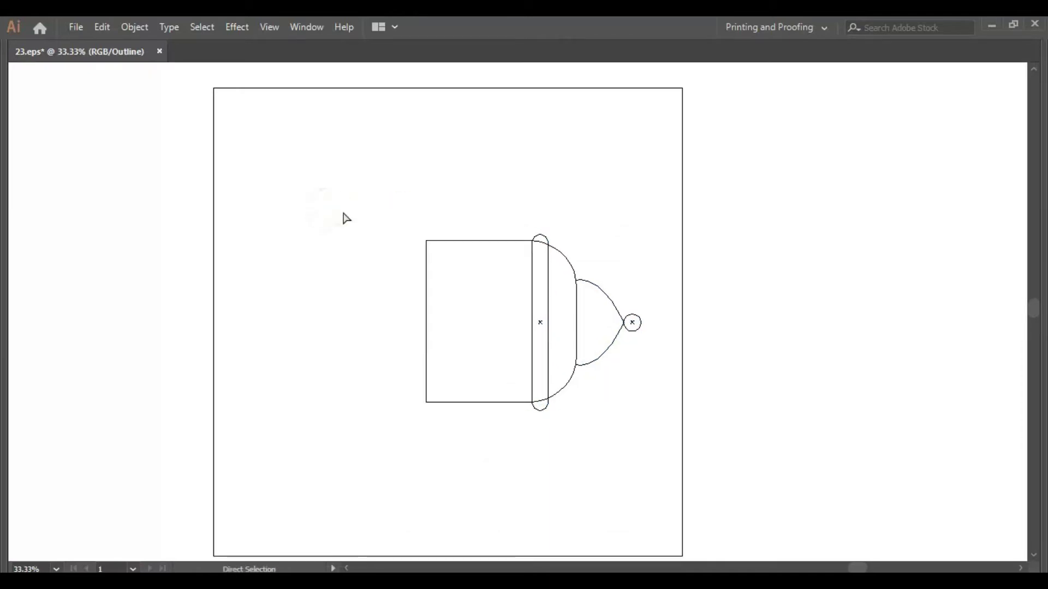
{"action": "key", "text": "ctrl+y"}
{"action": "key", "text": "v"}
{"action": "scroll", "coordinate": [437, 206], "scroll_direction": "down", "scroll_amount": 1}
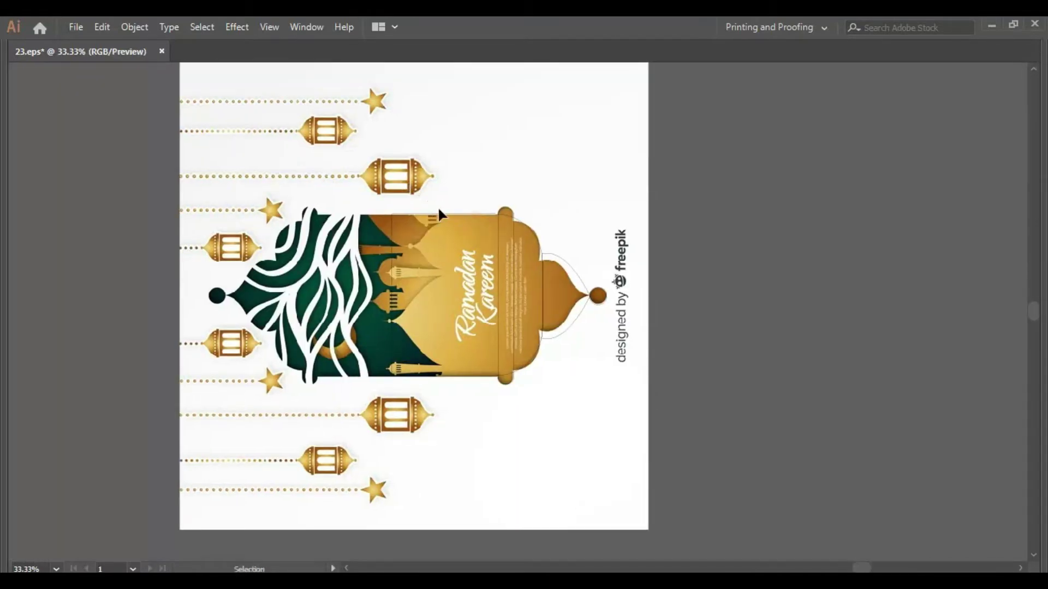
{"action": "scroll", "coordinate": [584, 329], "scroll_direction": "up", "scroll_amount": 1}
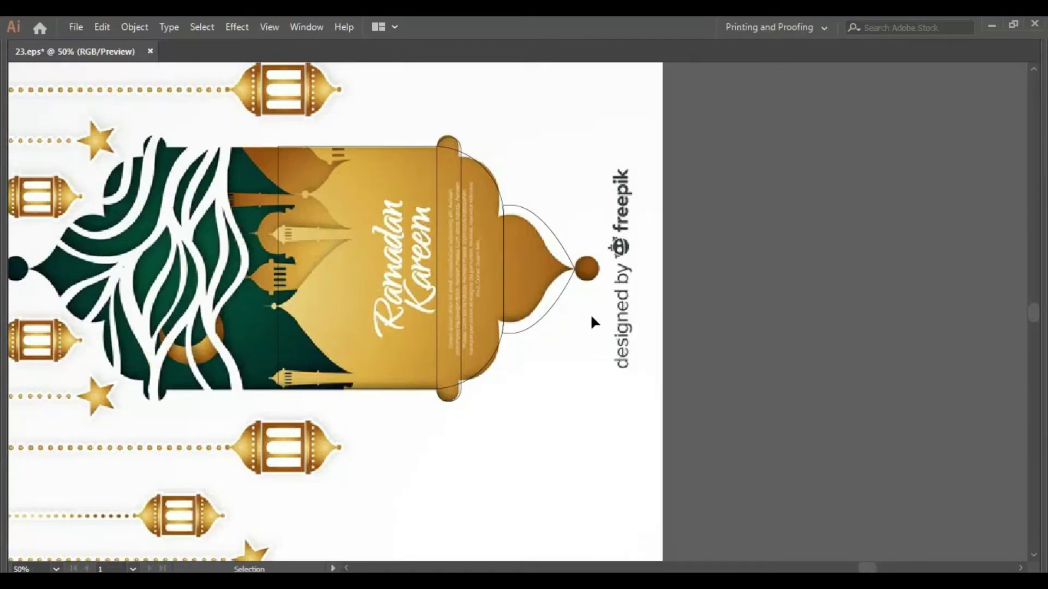
{"action": "key", "text": "l"}
{"action": "left_click_drag", "start_coordinate": [586, 269], "coordinate": [602, 273]}
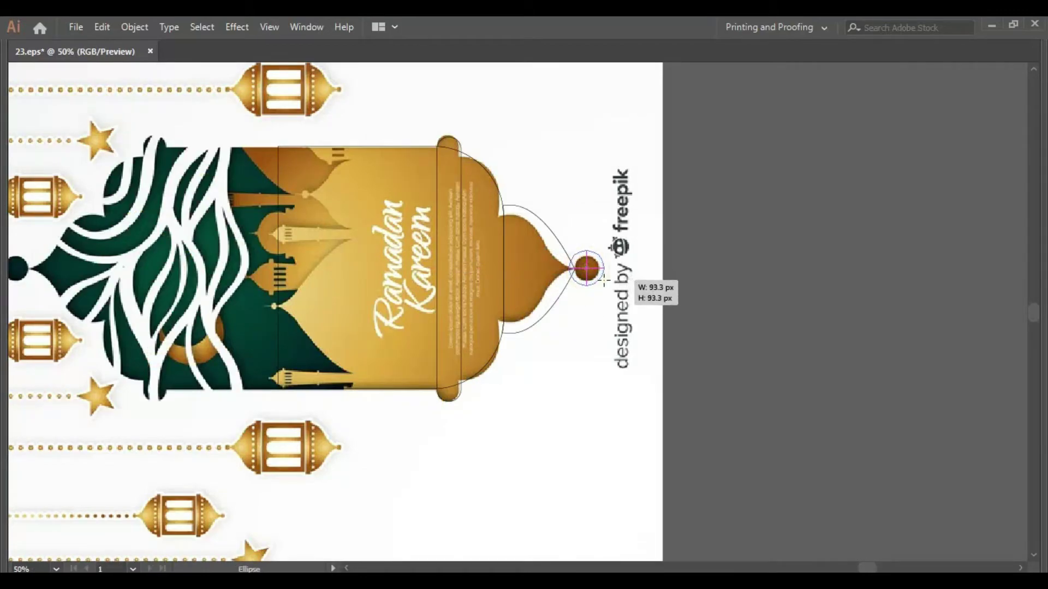
{"action": "left_click", "coordinate": [617, 379]}
- Copy the half-lantern to the left, reflect it, and nudge it into place
{"action": "key", "text": "ctrl+minus"}
{"action": "key", "text": "ctrl+minus"}
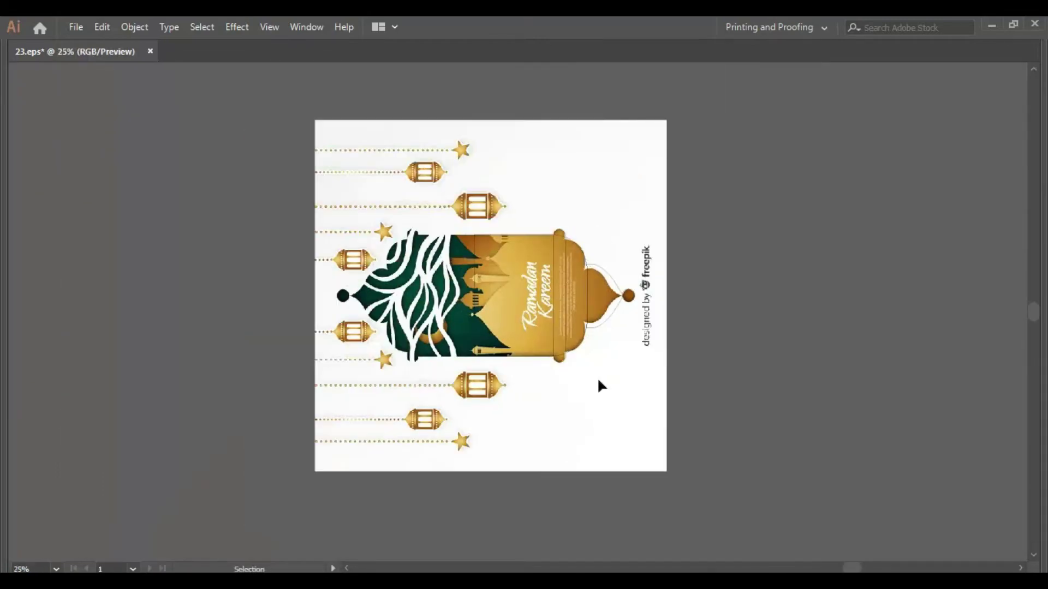
{"action": "left_click_drag", "start_coordinate": [597, 378], "coordinate": [677, 376]}
{"action": "left_click_drag", "start_coordinate": [767, 361], "coordinate": [421, 171]}
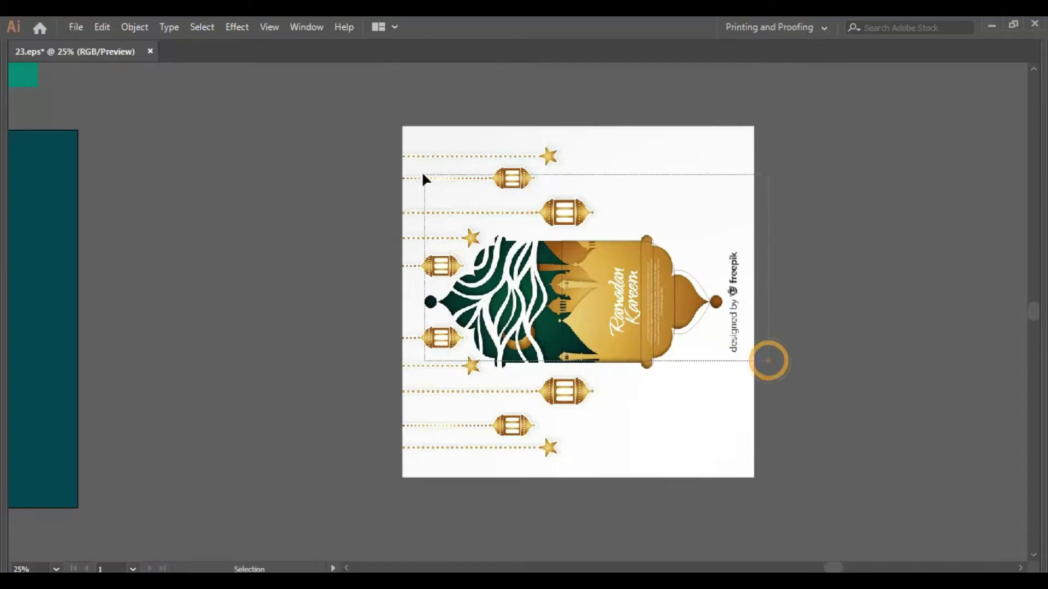
{"action": "key", "text": "ctrl"}
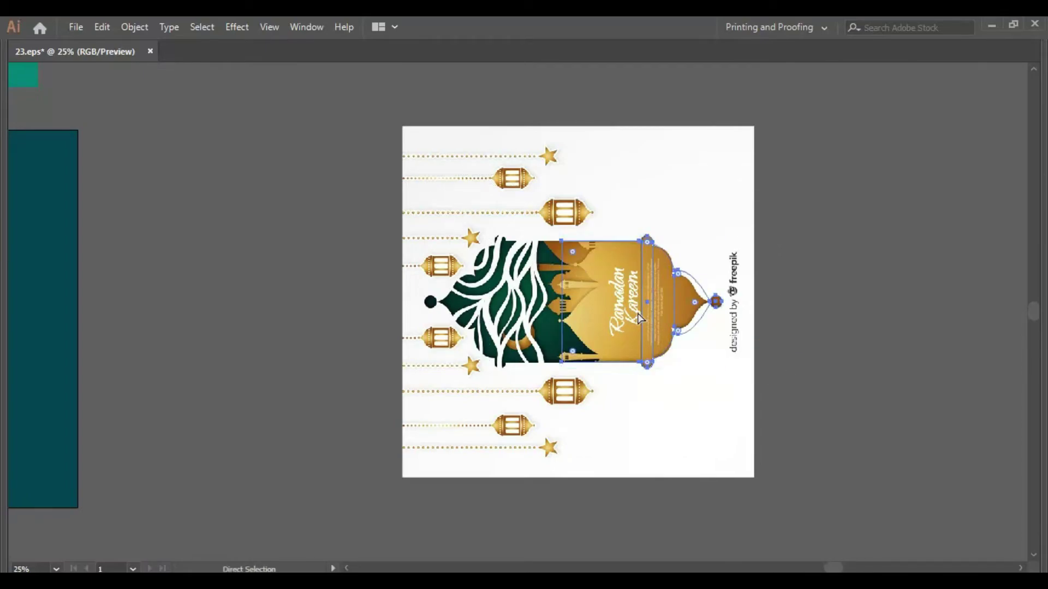
{"action": "left_click_drag", "start_coordinate": [640, 318], "coordinate": [498, 320]}
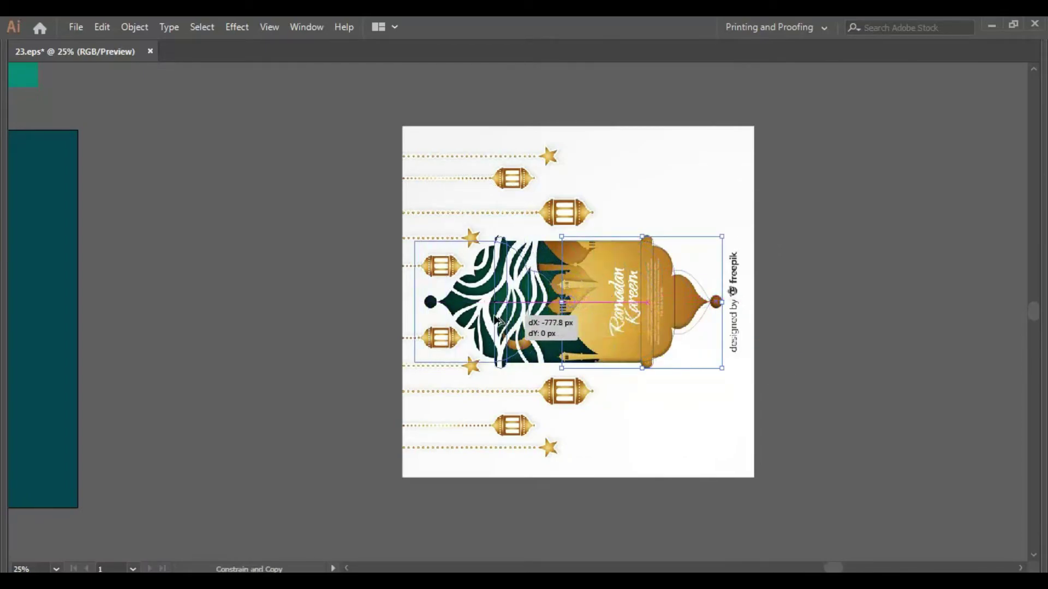
{"action": "key", "text": "o"}
{"action": "key", "text": "Return"}
{"action": "key", "text": "Return"}
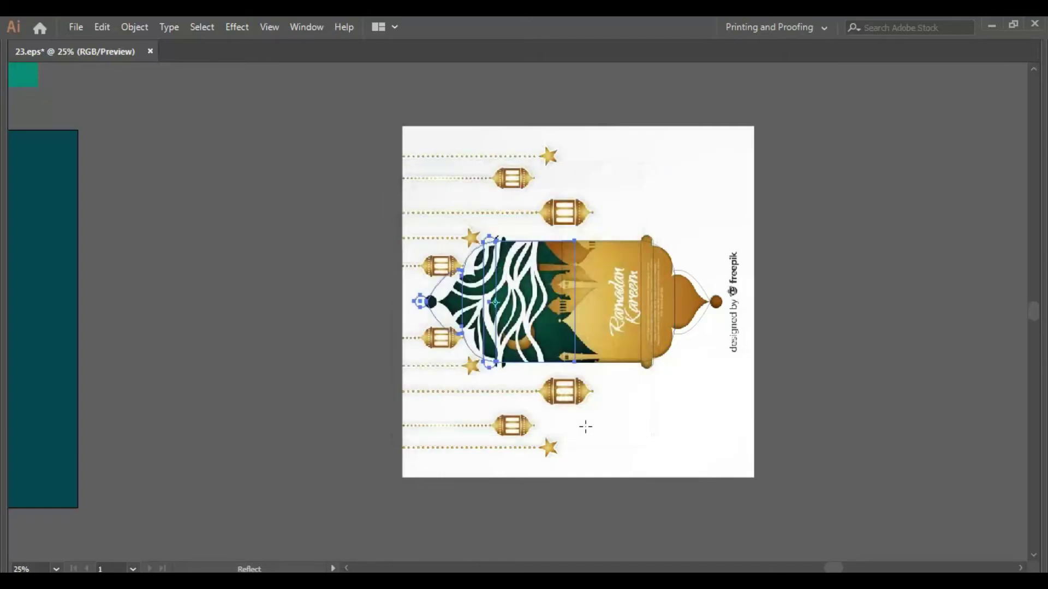
{"action": "key", "text": "v"}
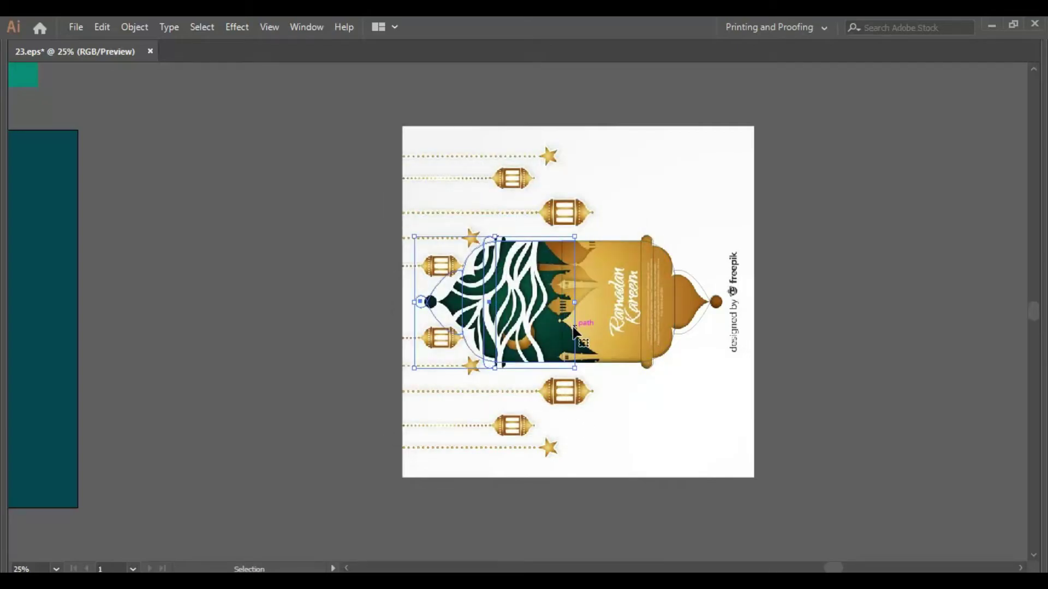
{"action": "left_click_drag", "start_coordinate": [574, 329], "coordinate": [562, 339]}
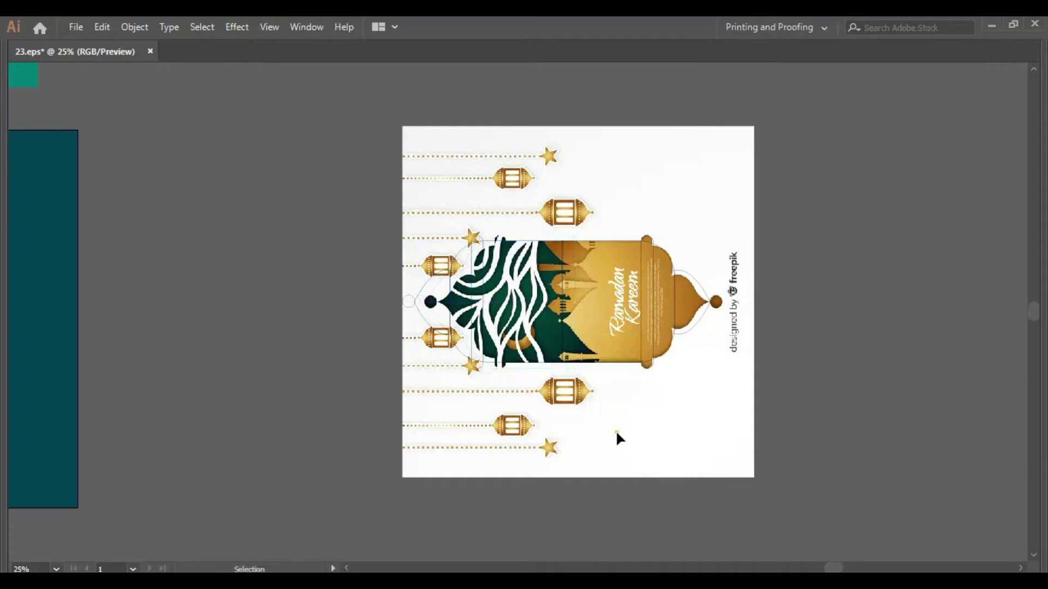
{"action": "key", "text": "ctrl+y"}
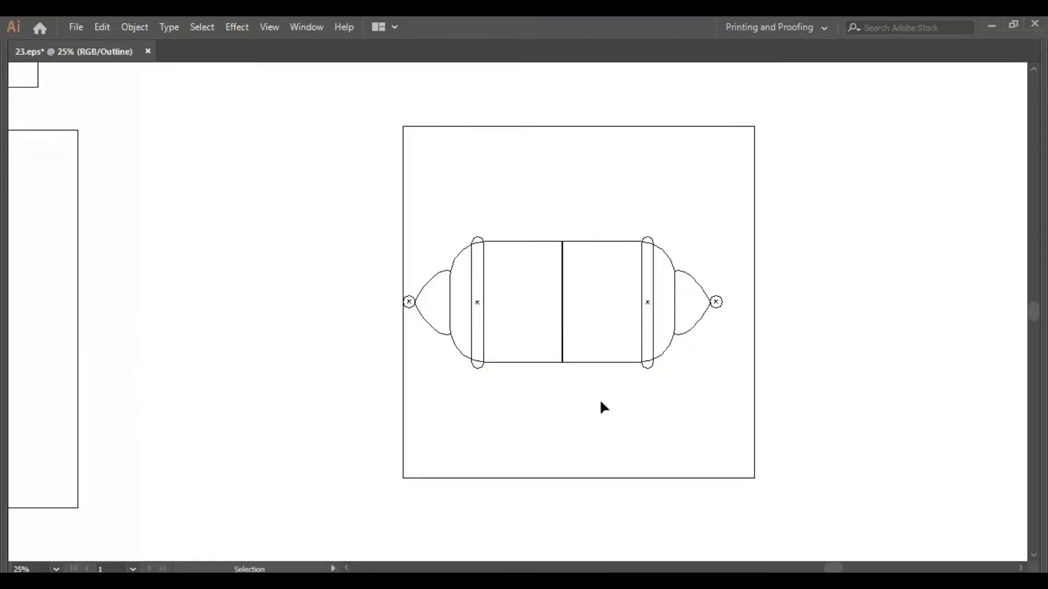
- Nudge the left half's middle edge two steps right onto the right half's edge
{"action": "key", "text": "z"}
{"action": "left_click_drag", "start_coordinate": [511, 285], "coordinate": [601, 352]}
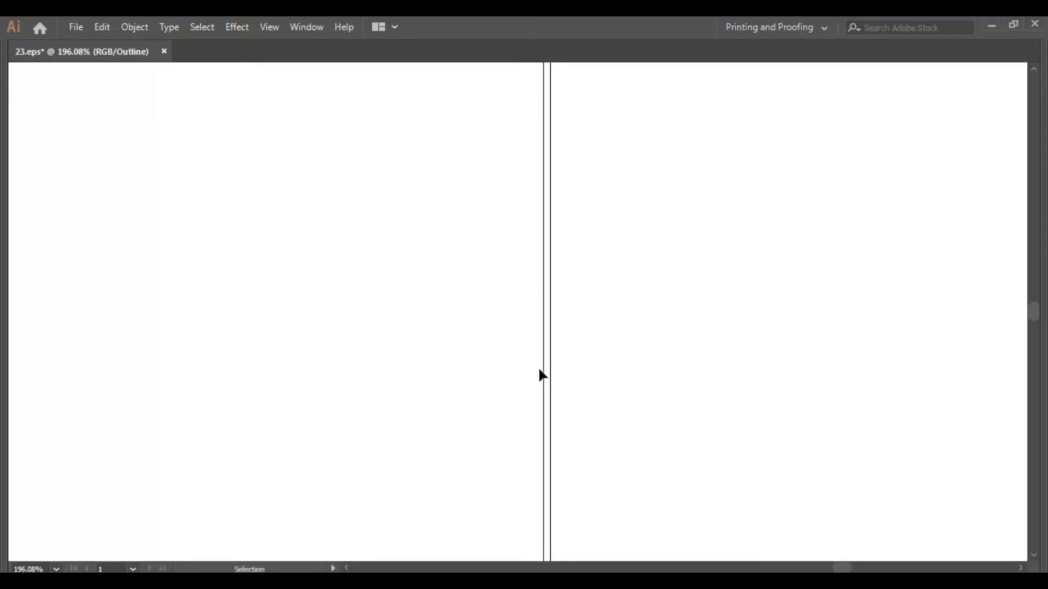
{"action": "left_click", "coordinate": [542, 372]}
{"action": "key", "text": "Right"}
{"action": "key", "text": "Right"}
{"action": "key", "text": "Right"}
{"action": "key", "text": "Right"}
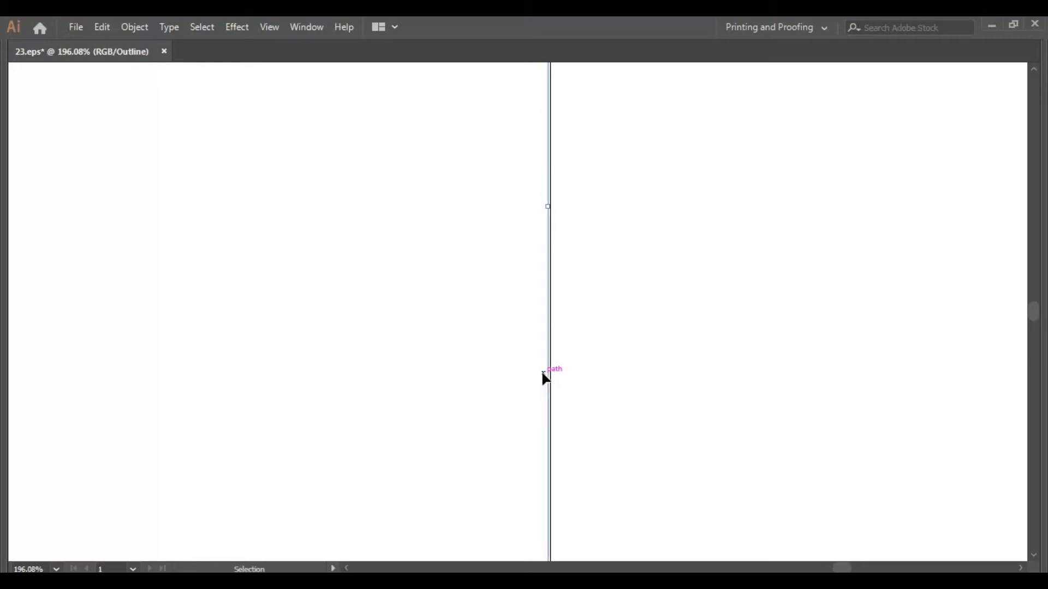
{"action": "key", "text": "Right"}
{"action": "key", "text": "Right"}
- Zoom out and return to full-colour preview of the whole lantern
{"action": "key", "text": "ctrl+minus"}
{"action": "key", "text": "ctrl+minus"}
{"action": "key", "text": "ctrl+minus"}
{"action": "key", "text": "ctrl+minus"}
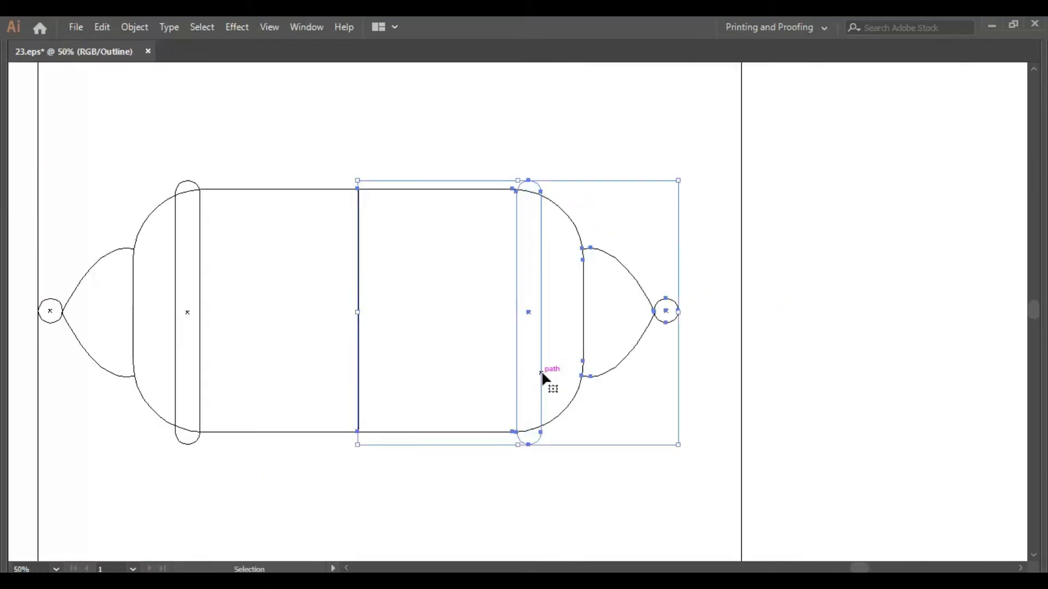
{"action": "left_click", "coordinate": [424, 510]}
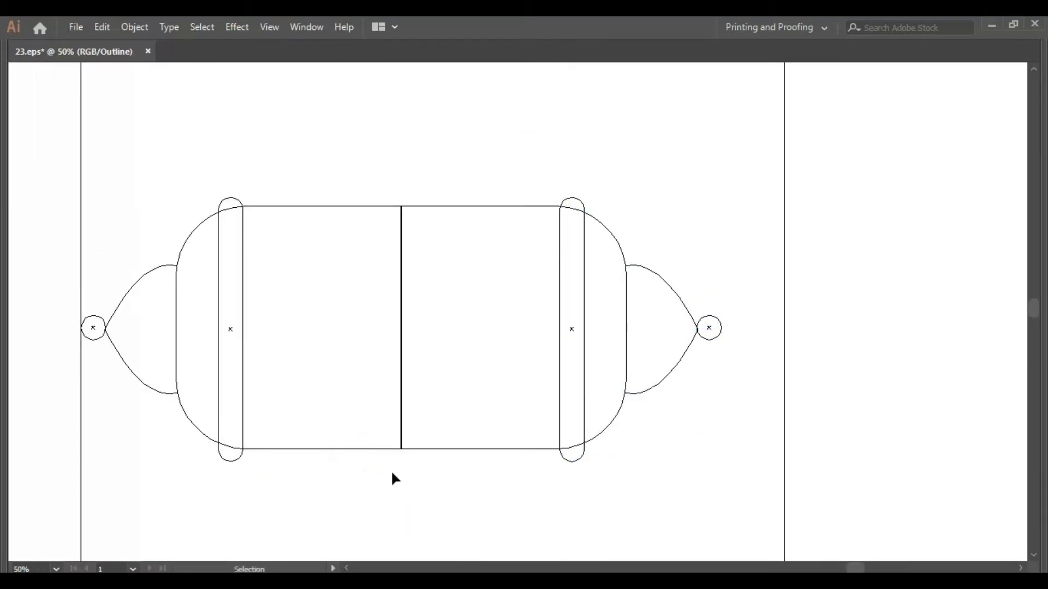
{"action": "key", "text": "a"}
{"action": "key", "text": "ctrl+y"}
{"action": "key", "text": "ctrl+minus"}
{"action": "key", "text": "ctrl+minus"}
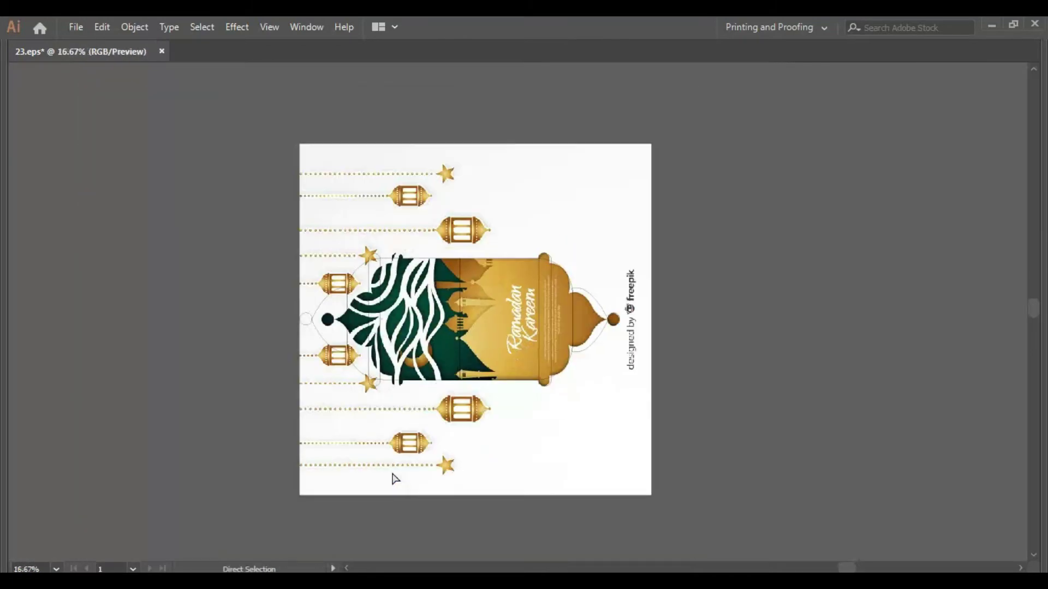
{"action": "key", "text": "ctrl+minus"}
{"action": "key", "text": "ctrl+minus"}
- Move the Ramadan card to the far left and select the lantern drawing with panels shown
{"action": "left_click_drag", "start_coordinate": [381, 439], "coordinate": [463, 450]}
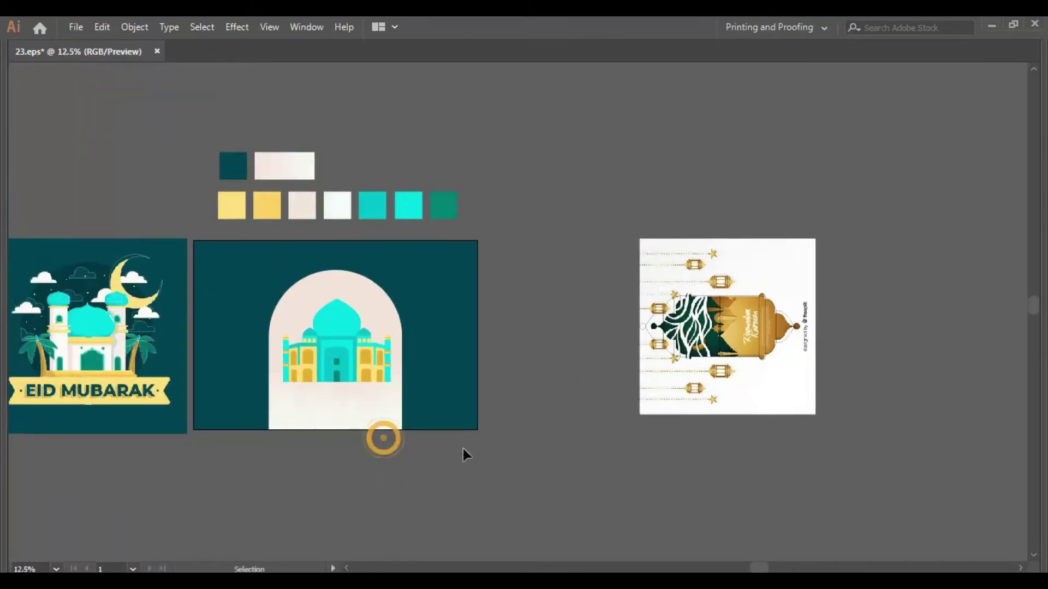
{"action": "key", "text": "alt"}
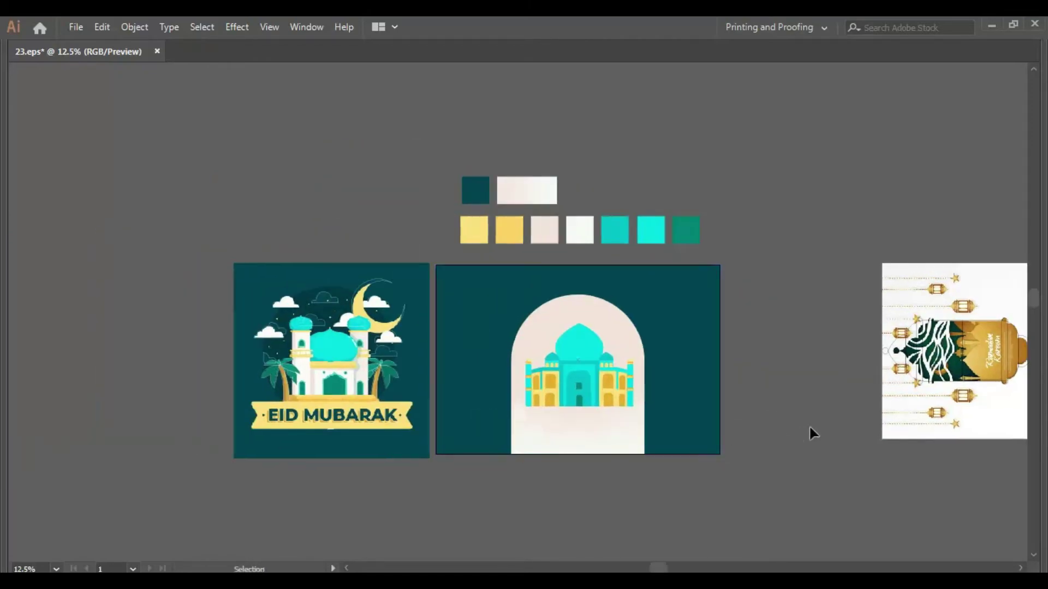
{"action": "mouse_move", "coordinate": [911, 425]}
{"action": "left_mouse_down"}
{"action": "mouse_move", "coordinate": [58, 437]}
{"action": "mouse_move", "coordinate": [77, 421]}
{"action": "left_mouse_up"}
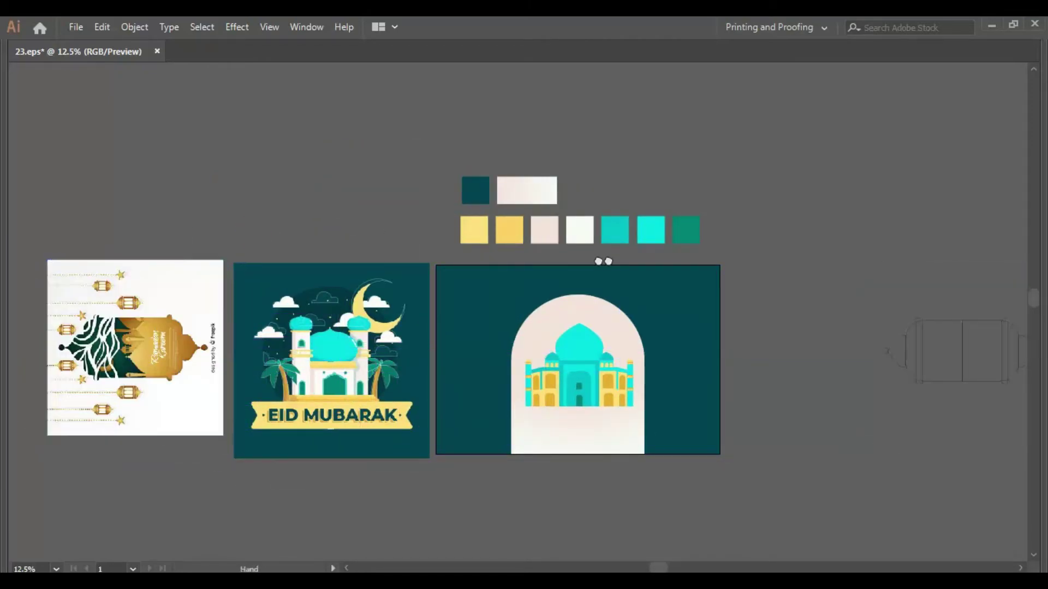
{"action": "left_click_drag", "start_coordinate": [603, 261], "coordinate": [251, 205]}
{"action": "left_click_drag", "start_coordinate": [759, 381], "coordinate": [448, 192]}
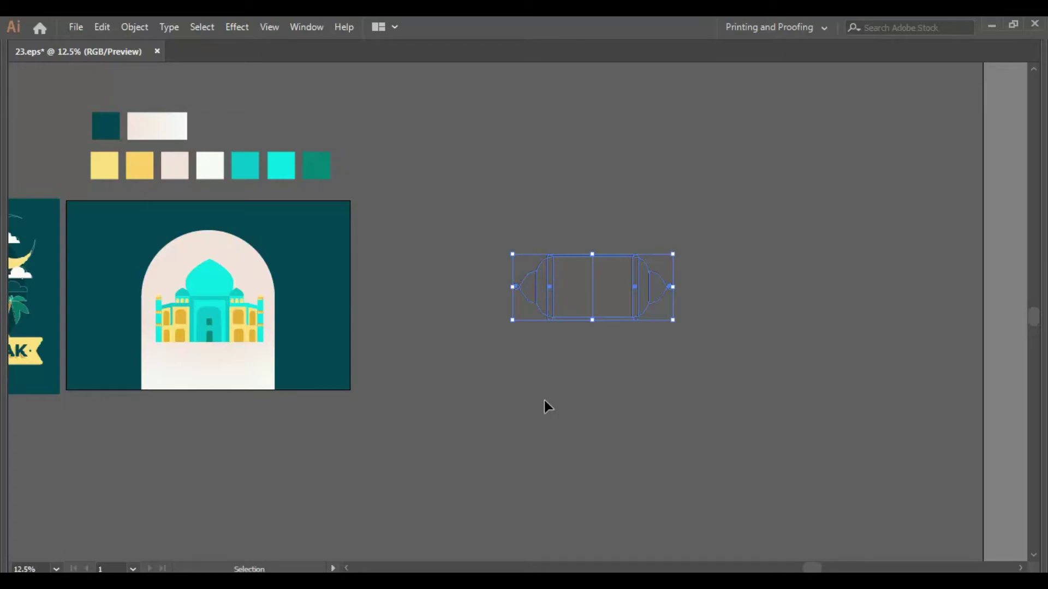
{"action": "key", "text": "ctrl+plus"}
{"action": "key", "text": "Tab"}
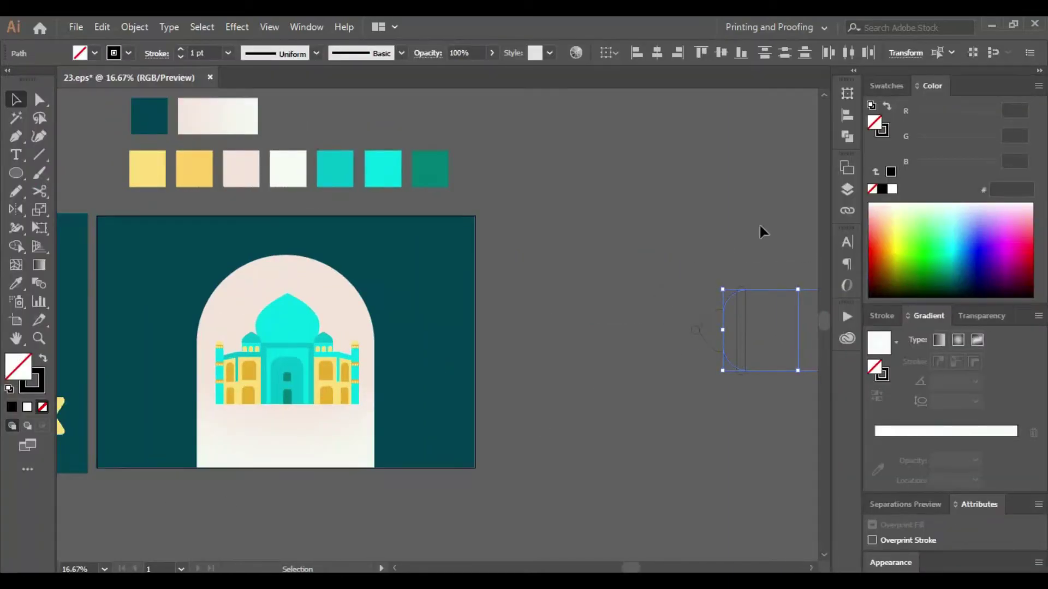
- Merge the lantern pieces into a single shape with the shape-combining options
{"action": "left_click", "coordinate": [847, 94]}
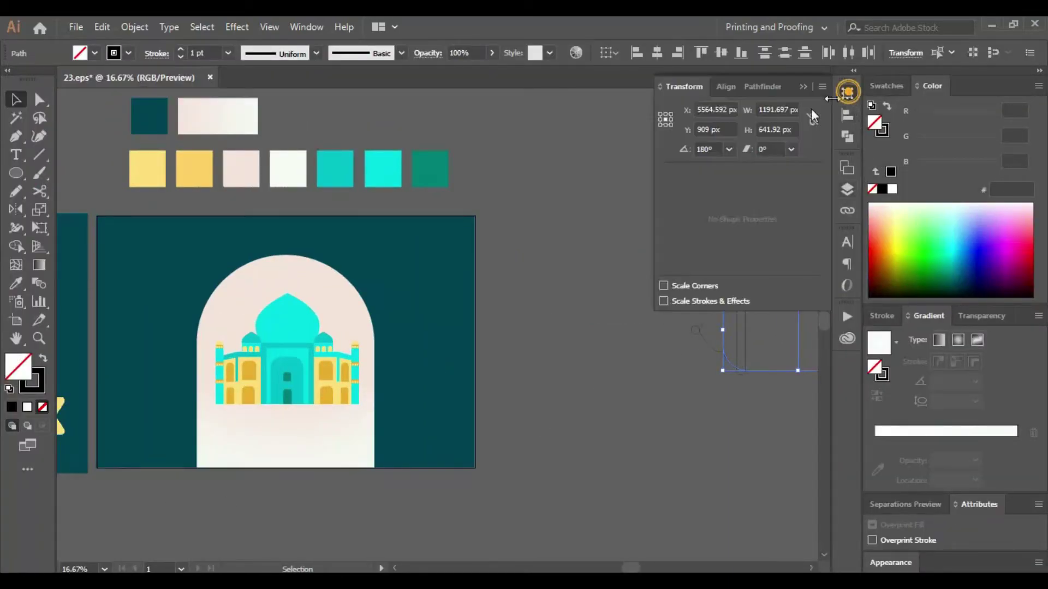
{"action": "left_click", "coordinate": [750, 87]}
{"action": "left_click", "coordinate": [667, 127]}
{"action": "left_click_drag", "start_coordinate": [627, 263], "coordinate": [497, 259]}
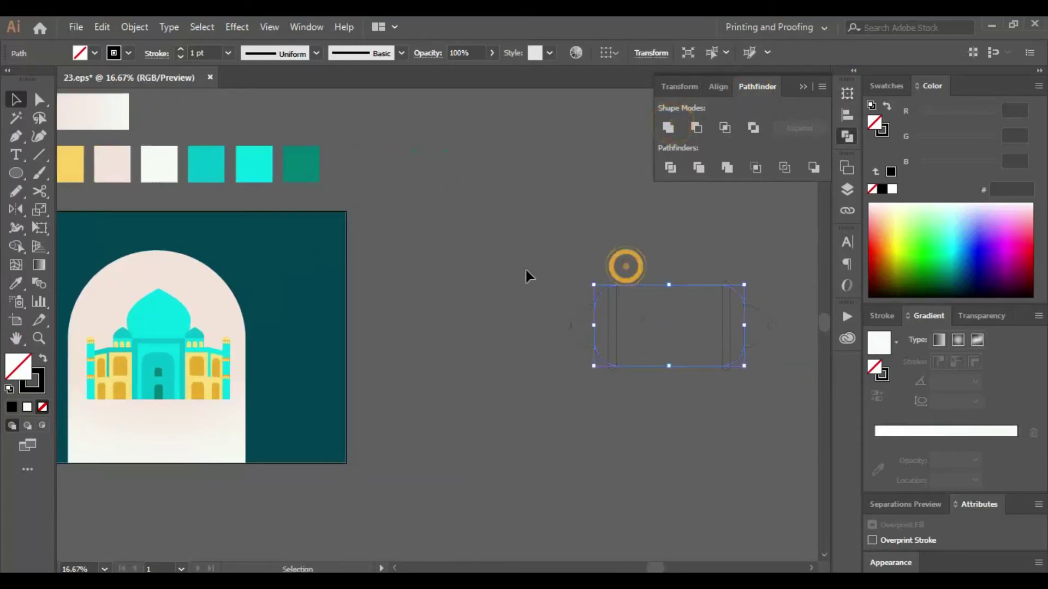
{"action": "left_click", "coordinate": [570, 258]}
- Narrow the lantern shape, then push its right-end anchors three nudges right
{"action": "left_click_drag", "start_coordinate": [683, 273], "coordinate": [646, 271]}
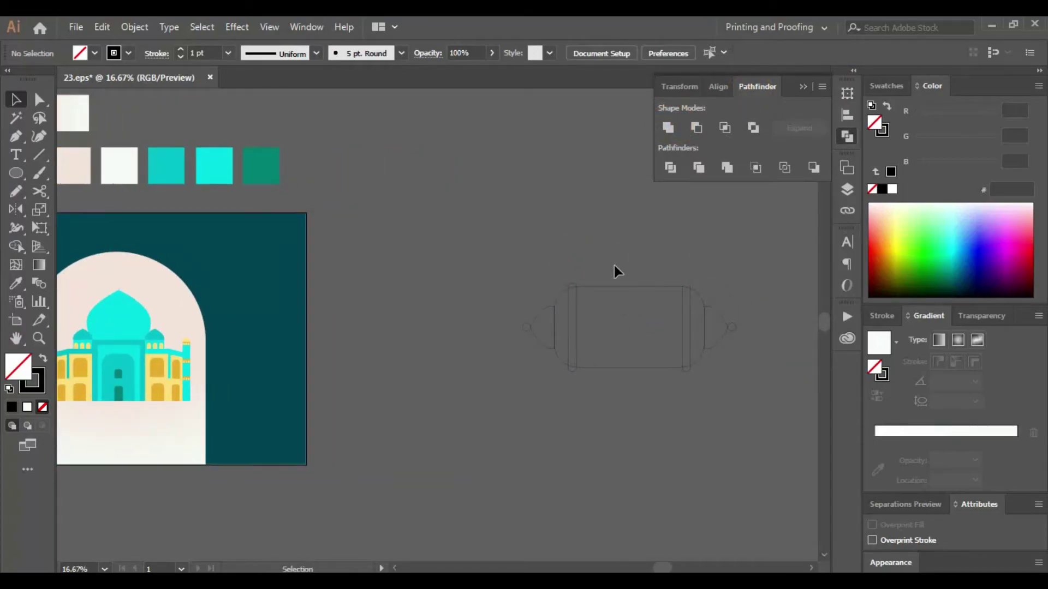
{"action": "left_click_drag", "start_coordinate": [780, 402], "coordinate": [780, 402]}
{"action": "mouse_move", "coordinate": [734, 328]}
{"action": "left_mouse_down"}
{"action": "mouse_move", "coordinate": [662, 329]}
{"action": "mouse_move", "coordinate": [813, 311]}
{"action": "mouse_move", "coordinate": [653, 423]}
{"action": "mouse_move", "coordinate": [736, 395]}
{"action": "mouse_move", "coordinate": [666, 399]}
{"action": "mouse_move", "coordinate": [685, 382]}
{"action": "left_mouse_up"}
{"action": "left_click", "coordinate": [711, 453]}
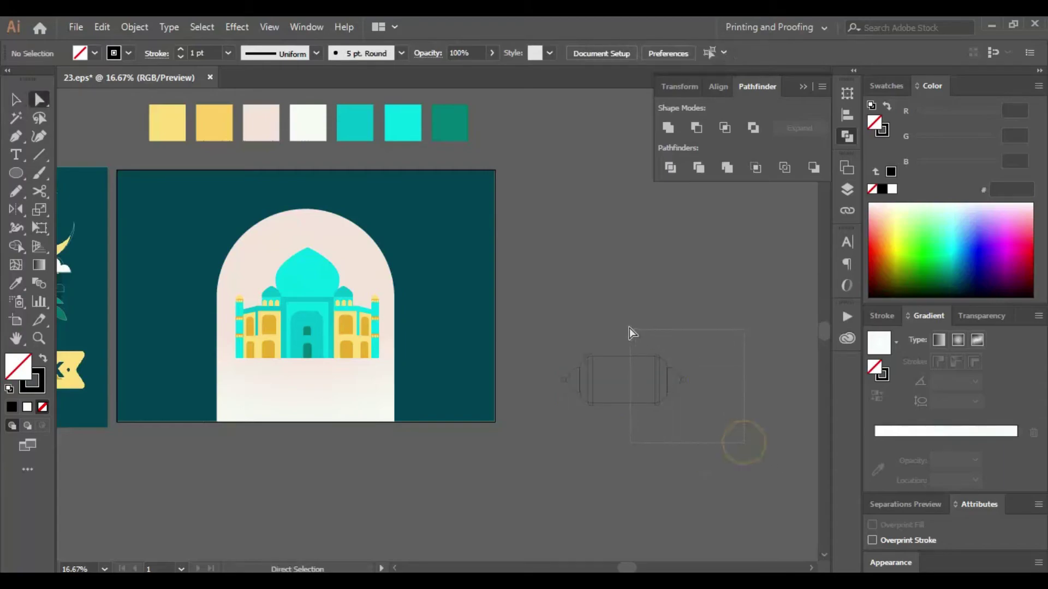
{"action": "key", "text": "a"}
{"action": "left_click_drag", "start_coordinate": [630, 331], "coordinate": [666, 409]}
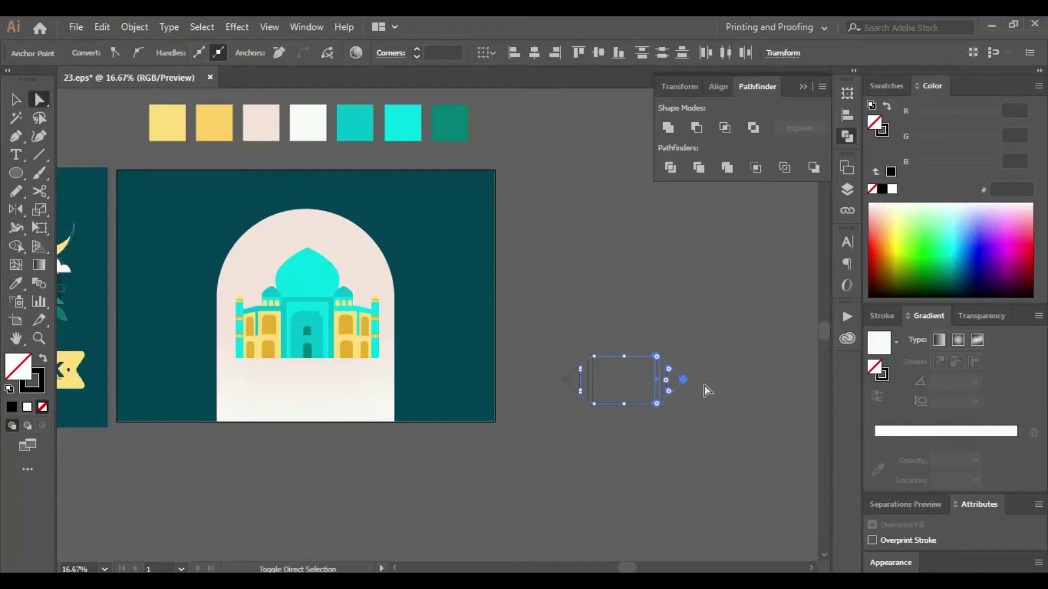
{"action": "key", "text": "Right"}
{"action": "key", "text": "Right"}
{"action": "key", "text": "Right"}
{"action": "key", "text": "Right"}
{"action": "key", "text": "Right"}
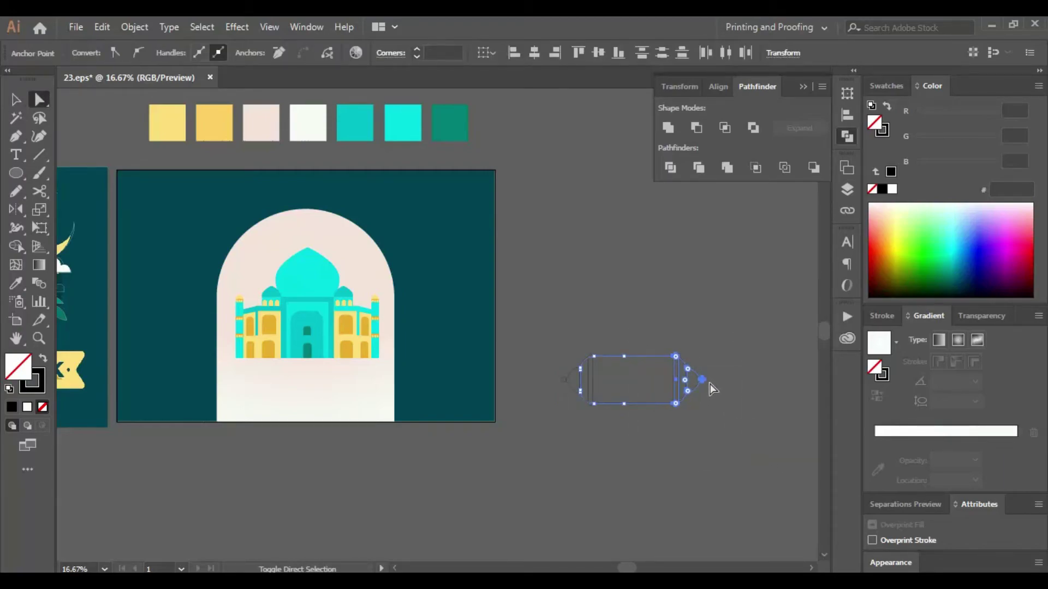
{"action": "key", "text": "Right"}
{"action": "key", "text": "Right"}
{"action": "key", "text": "Right"}
{"action": "key", "text": "Right"}
{"action": "key", "text": "Right"}
{"action": "key", "text": "Right"}
{"action": "key", "text": "Right"}
{"action": "key", "text": "Right"}
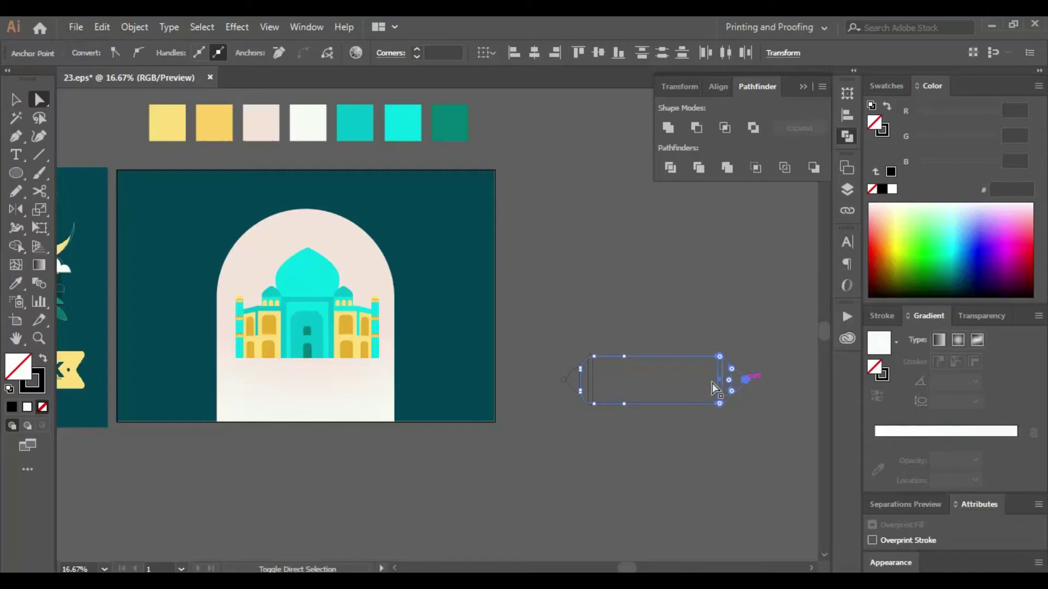
{"action": "key", "text": "Right"}
{"action": "key", "text": "Right"}
{"action": "key", "text": "Right"}
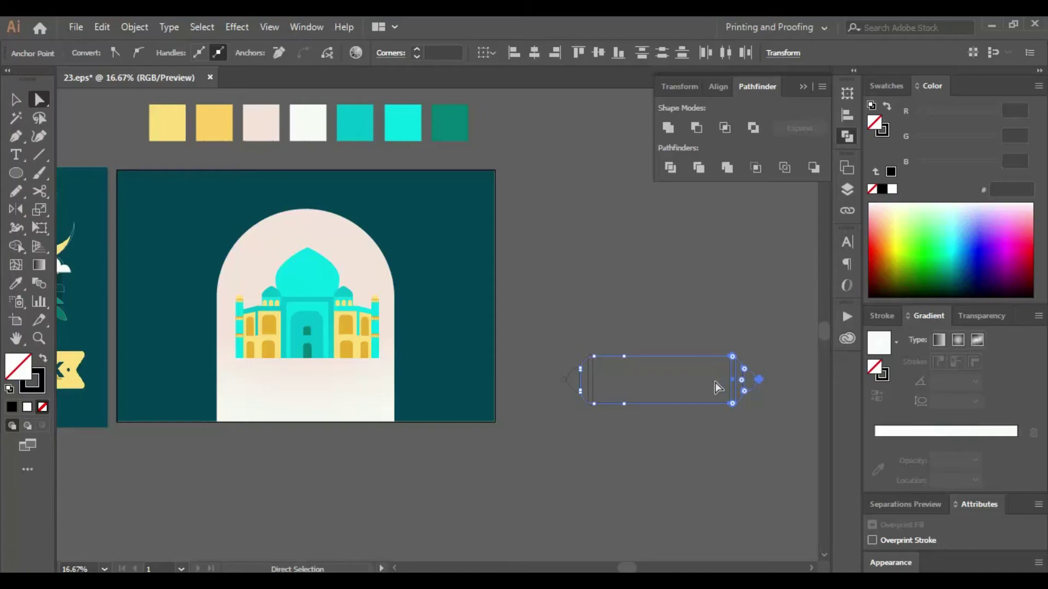
- Select the whole banner outline and pan to bring the gold swatches into view
{"action": "left_click", "coordinate": [761, 512]}
{"action": "key", "text": "v"}
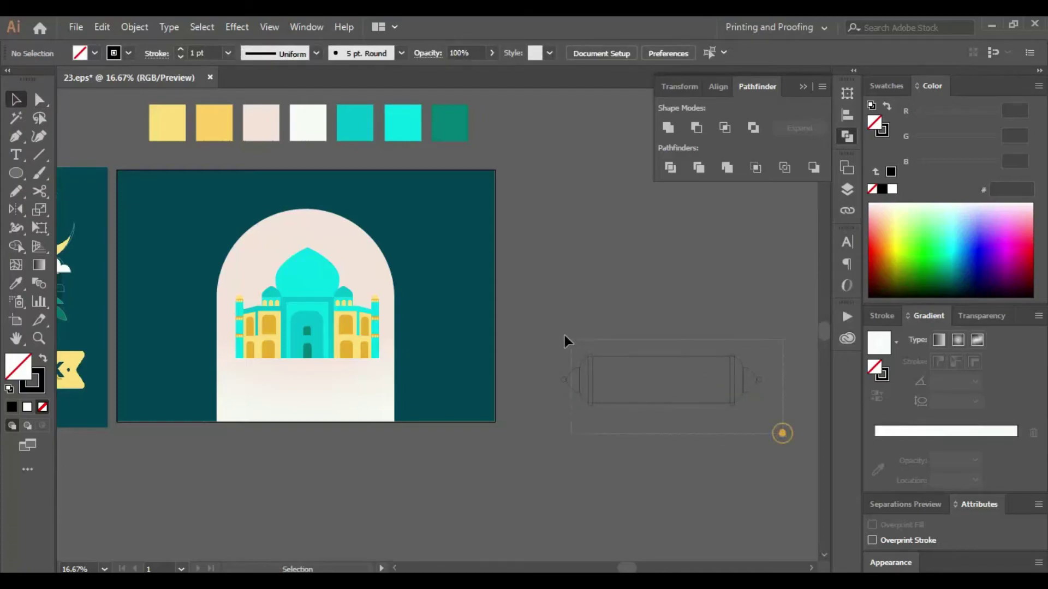
{"action": "left_click_drag", "start_coordinate": [565, 316], "coordinate": [578, 363]}
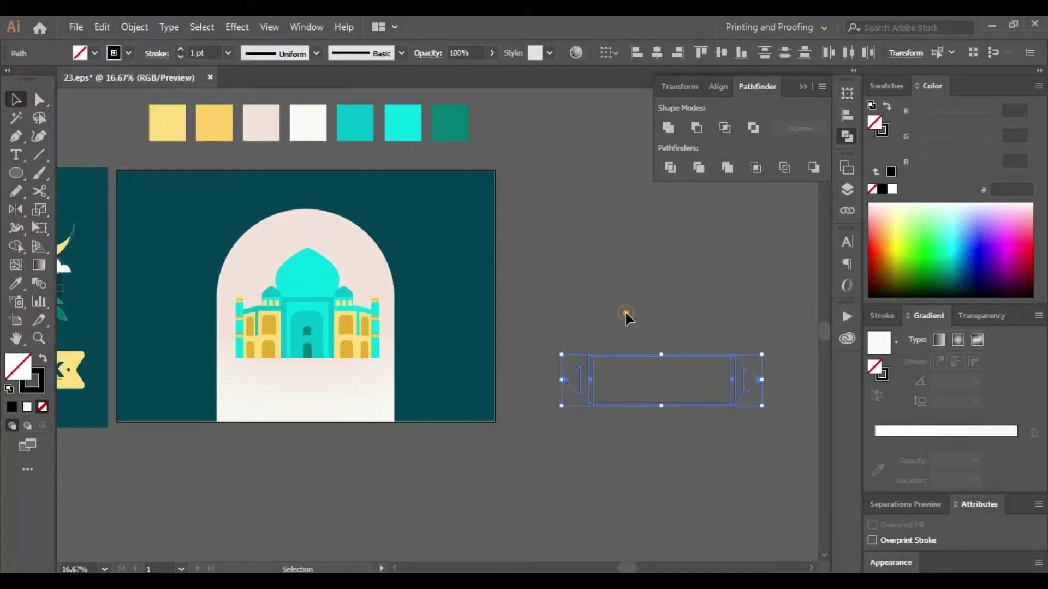
{"action": "left_click_drag", "start_coordinate": [626, 317], "coordinate": [646, 334]}
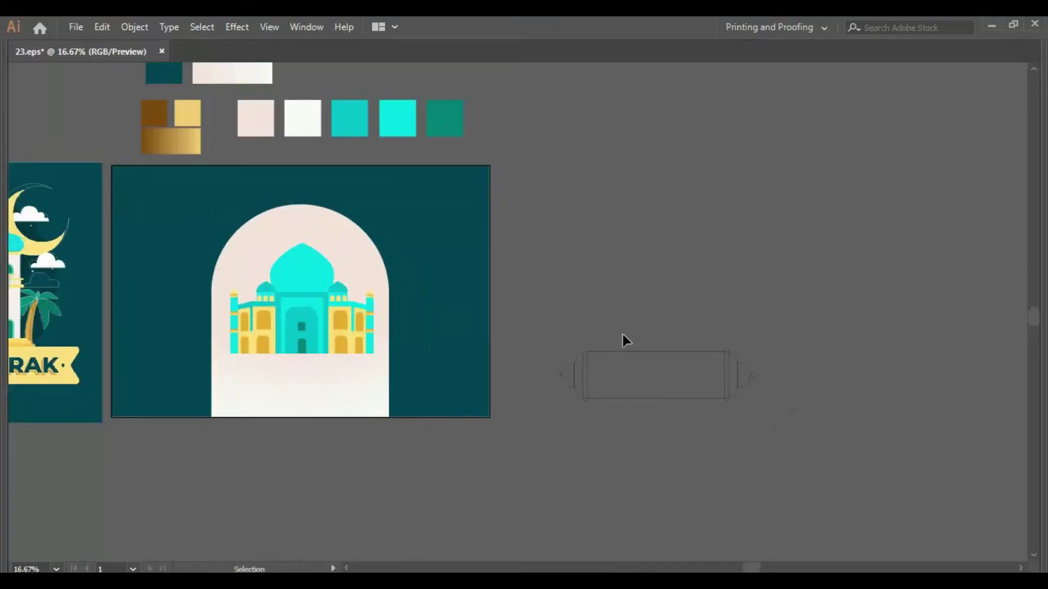
- Fill the banner body with the gold gradient swatch, set radial and reversed
{"action": "left_click_drag", "start_coordinate": [622, 334], "coordinate": [664, 374]}
{"action": "key", "text": "i"}
{"action": "left_click", "coordinate": [174, 139]}
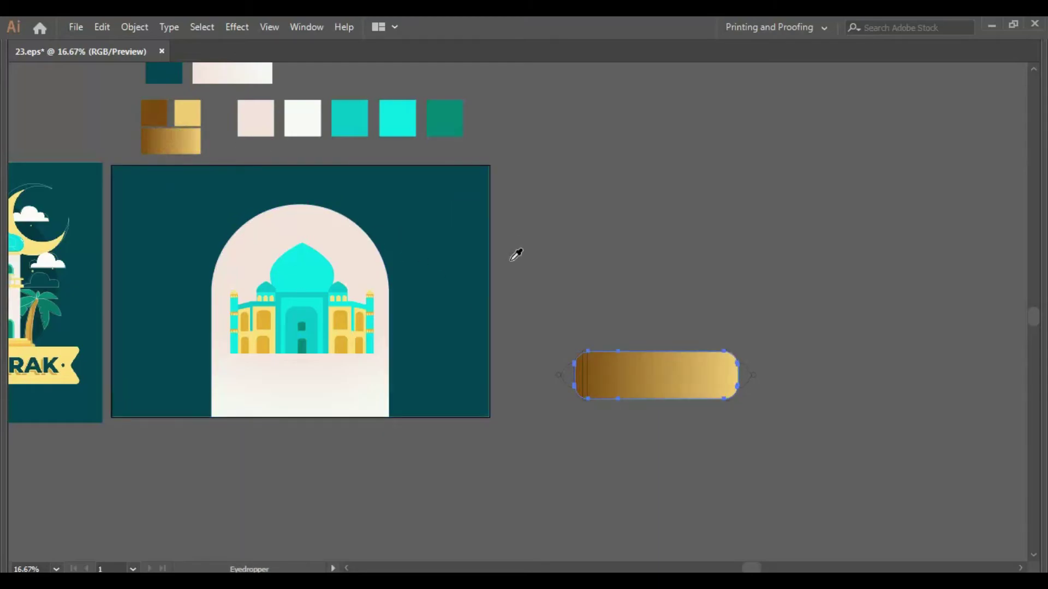
{"action": "key", "text": "Tab"}
{"action": "left_click", "coordinate": [958, 321]}
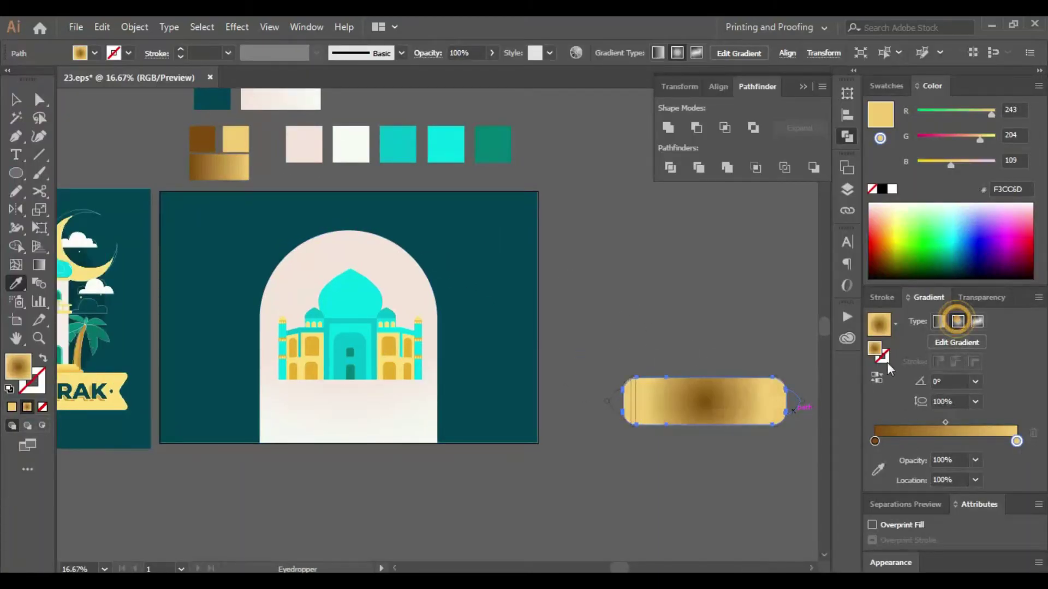
{"action": "left_click", "coordinate": [877, 378]}
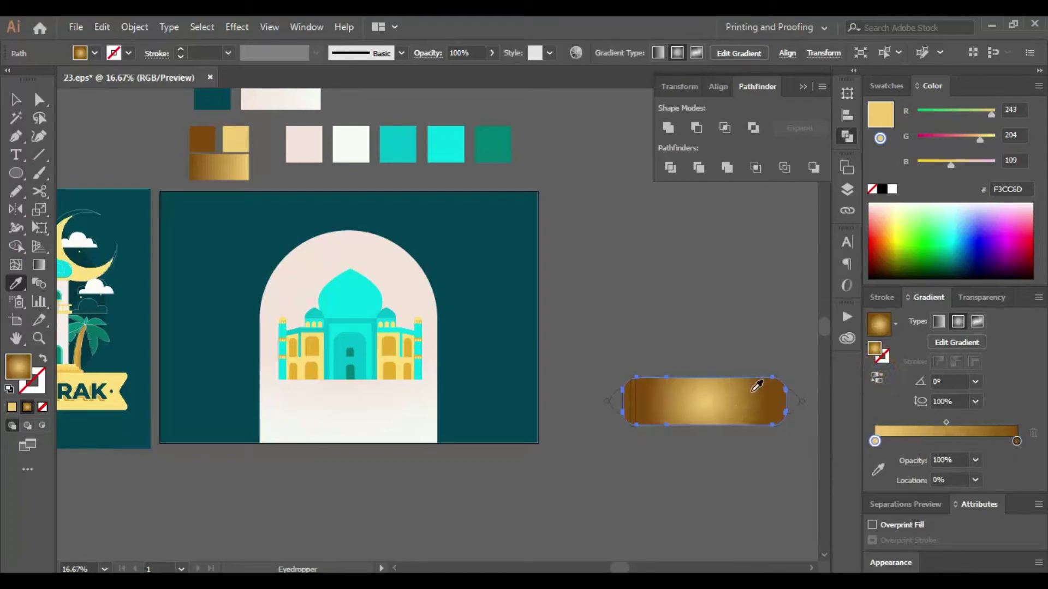
- Redraw the body's gradient so it runs vertically across the banner
{"action": "key", "text": "g"}
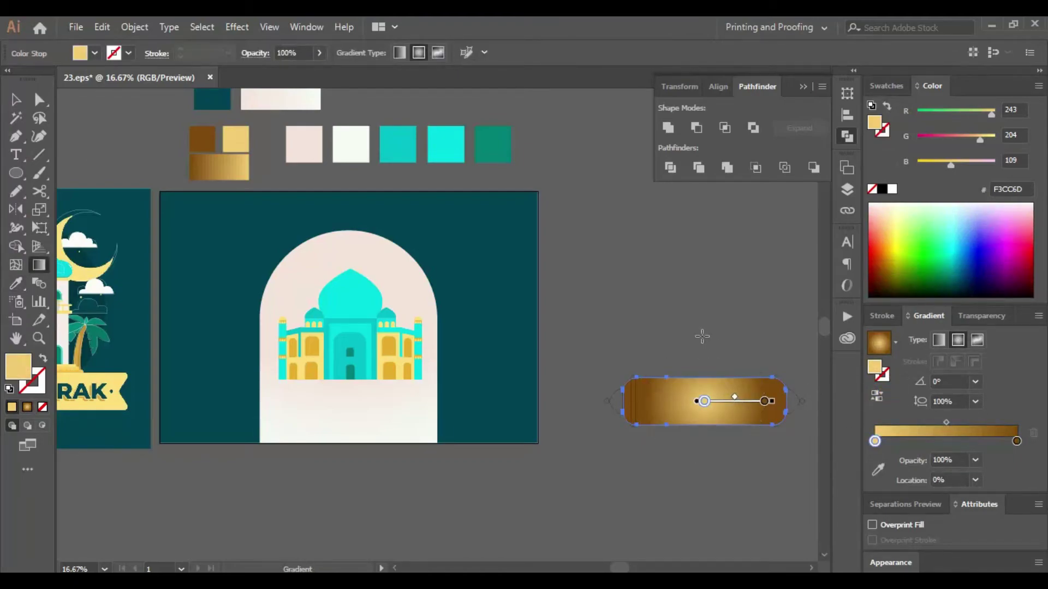
{"action": "left_click_drag", "start_coordinate": [705, 327], "coordinate": [705, 457]}
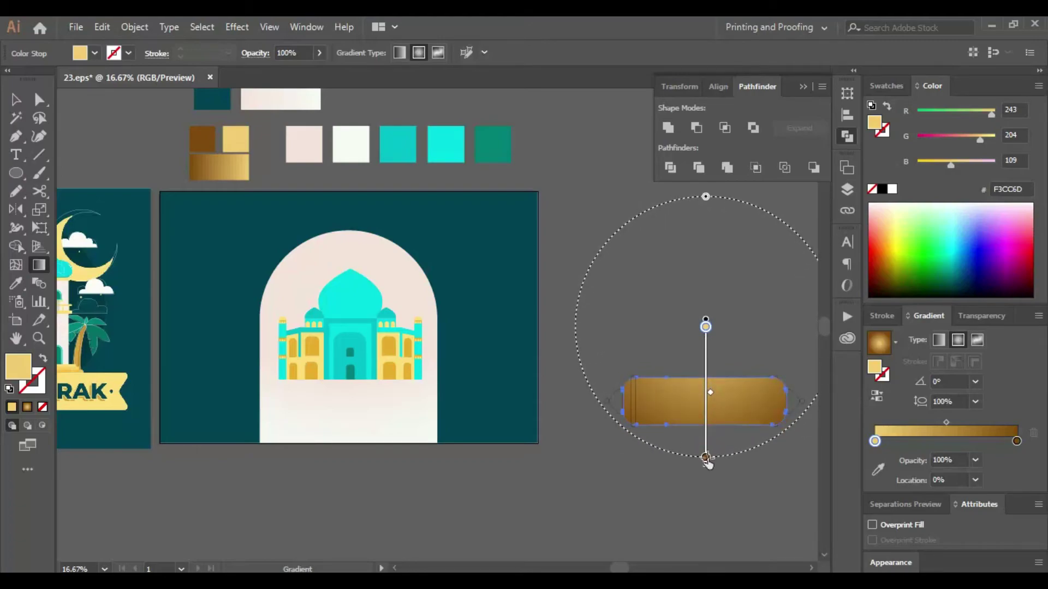
{"action": "left_click_drag", "start_coordinate": [706, 457], "coordinate": [706, 458]}
{"action": "key", "text": "ctrl+plus"}
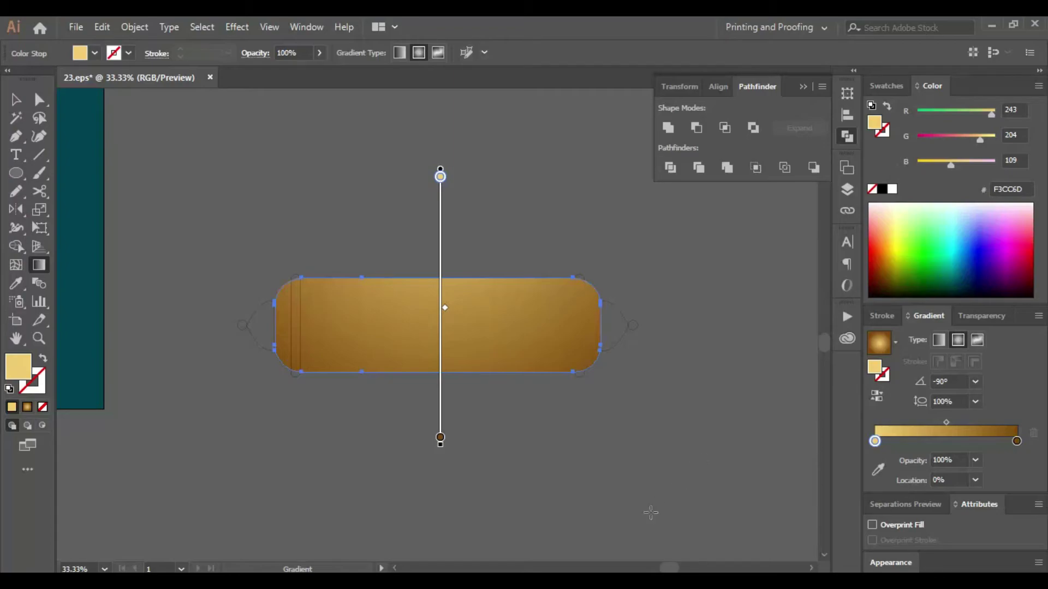
{"action": "key", "text": "v"}
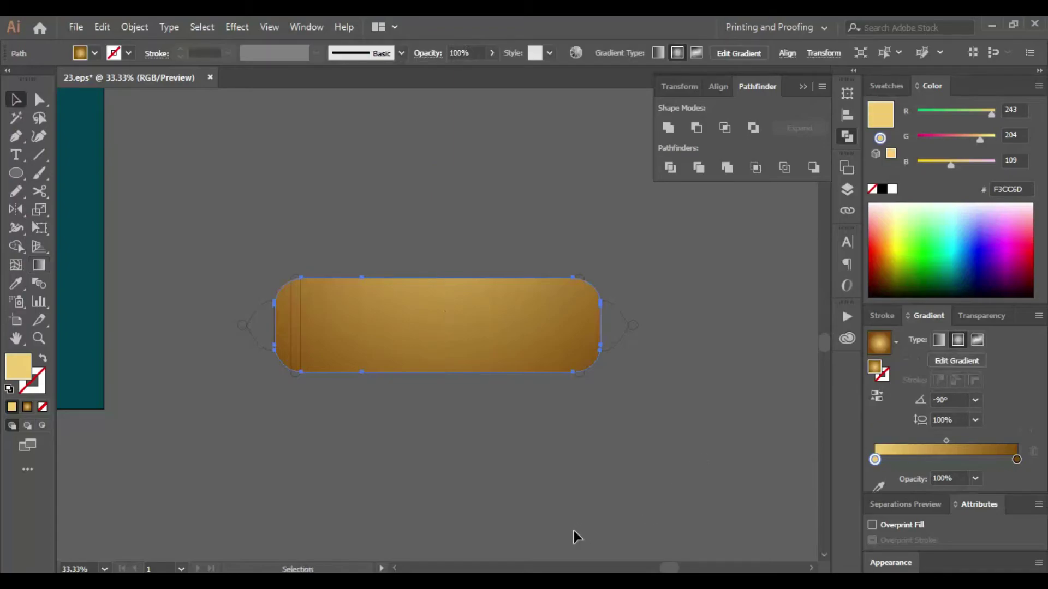
{"action": "key", "text": "v"}
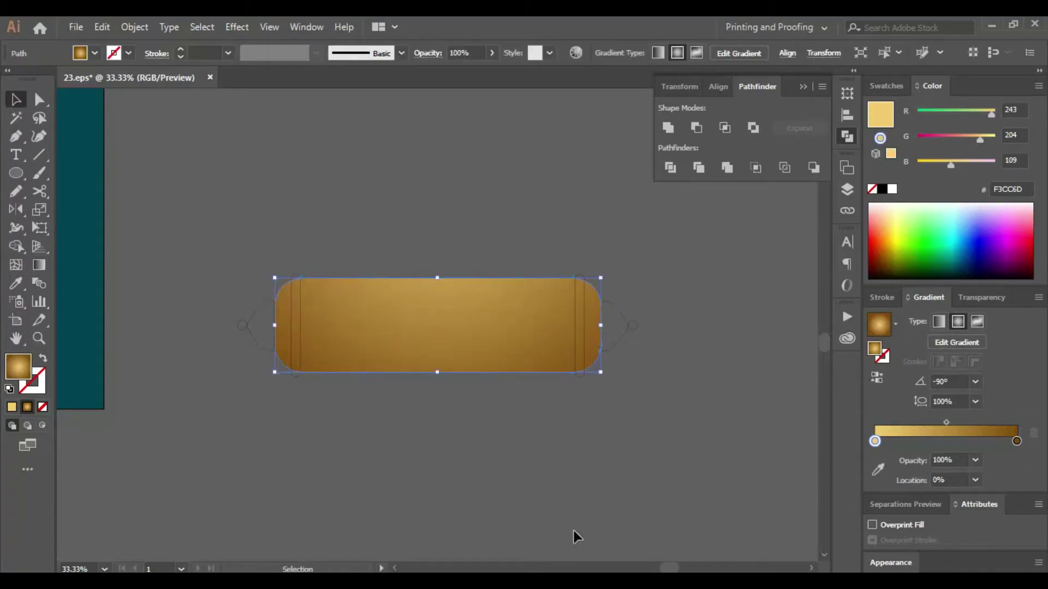
- Select both thin end bands and prepare to sample the gold swatch
{"action": "left_click", "coordinate": [440, 544]}
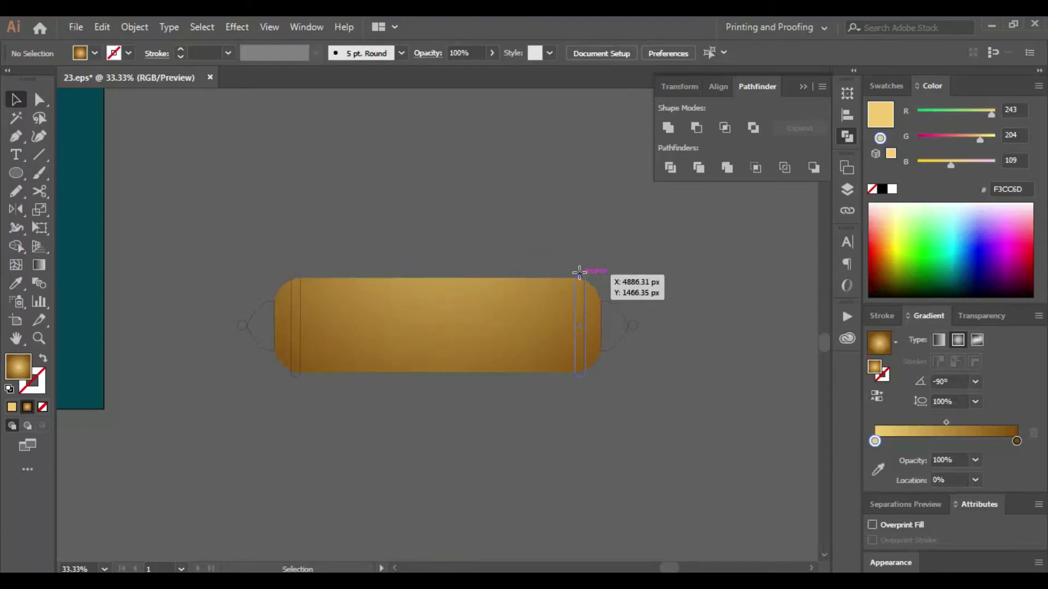
{"action": "left_click", "coordinate": [581, 276]}
{"action": "left_click", "coordinate": [303, 278], "text": "shift"}
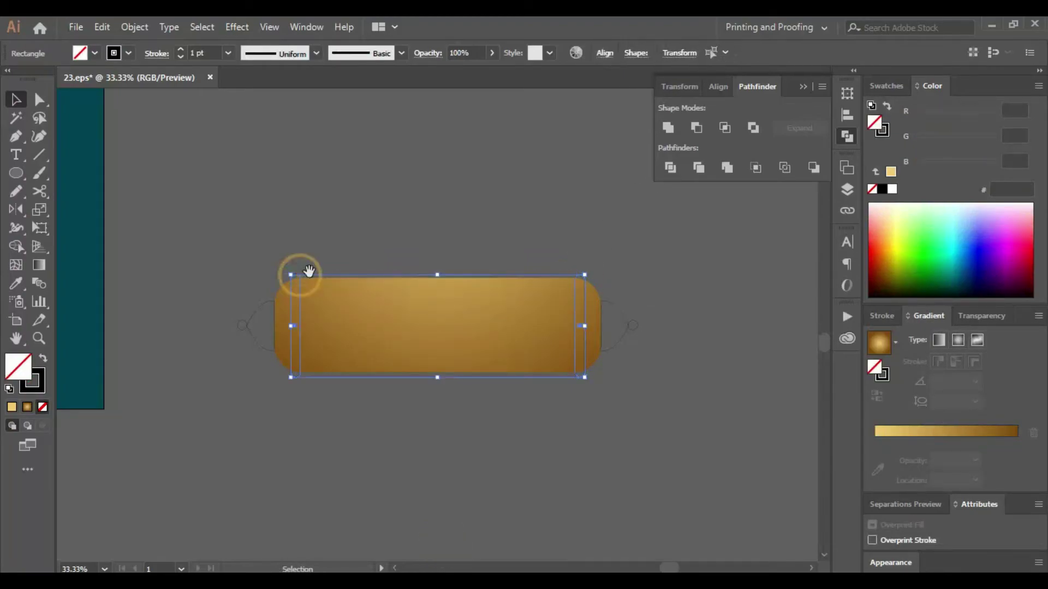
{"action": "scroll", "coordinate": [311, 270], "scroll_direction": "up", "scroll_amount": 2}
{"action": "scroll", "coordinate": [311, 270], "scroll_direction": "left", "scroll_amount": 5}
{"action": "key", "text": "i"}
{"action": "key", "text": "ctrl+minus"}
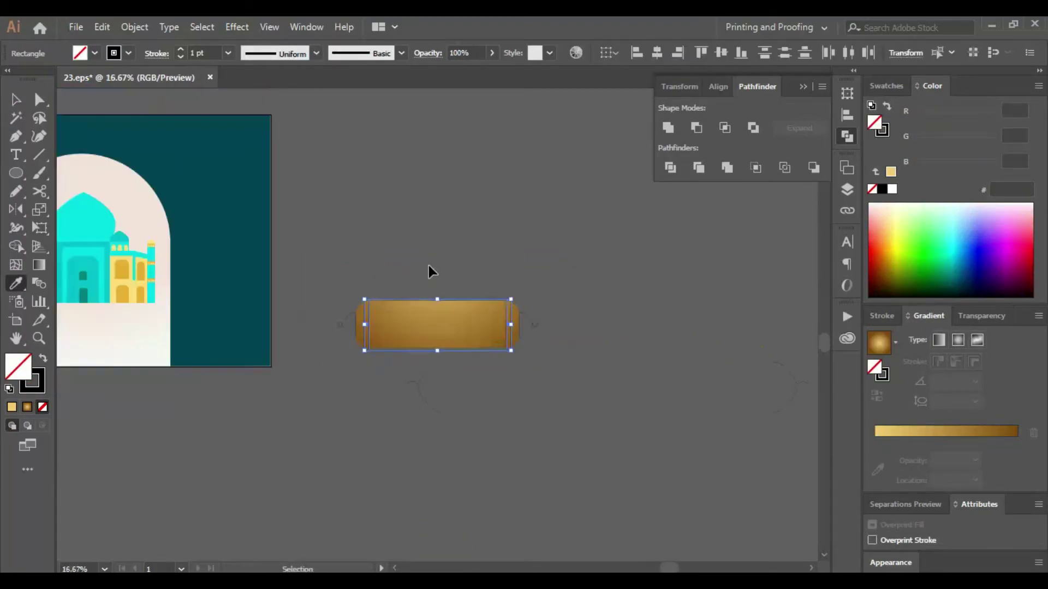
{"action": "scroll", "coordinate": [431, 278], "scroll_direction": "up", "scroll_amount": 3}
{"action": "scroll", "coordinate": [431, 278], "scroll_direction": "left", "scroll_amount": 4}
- Give both thin bands the gold gradient and redraw it vertically across them
{"action": "left_click", "coordinate": [146, 218]}
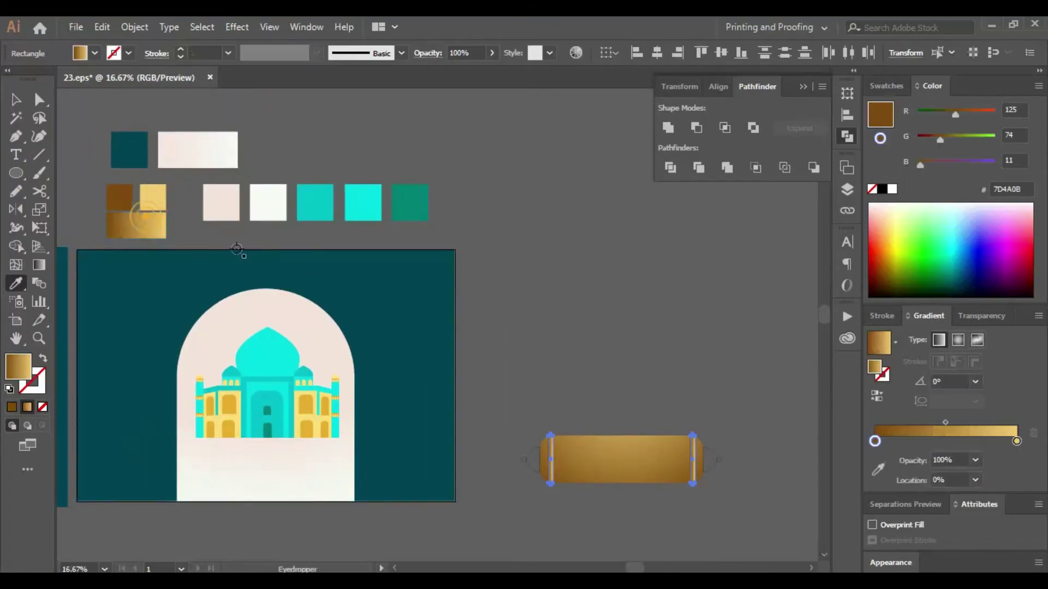
{"action": "scroll", "coordinate": [538, 327], "scroll_direction": "right", "scroll_amount": 3}
{"action": "key", "text": "g"}
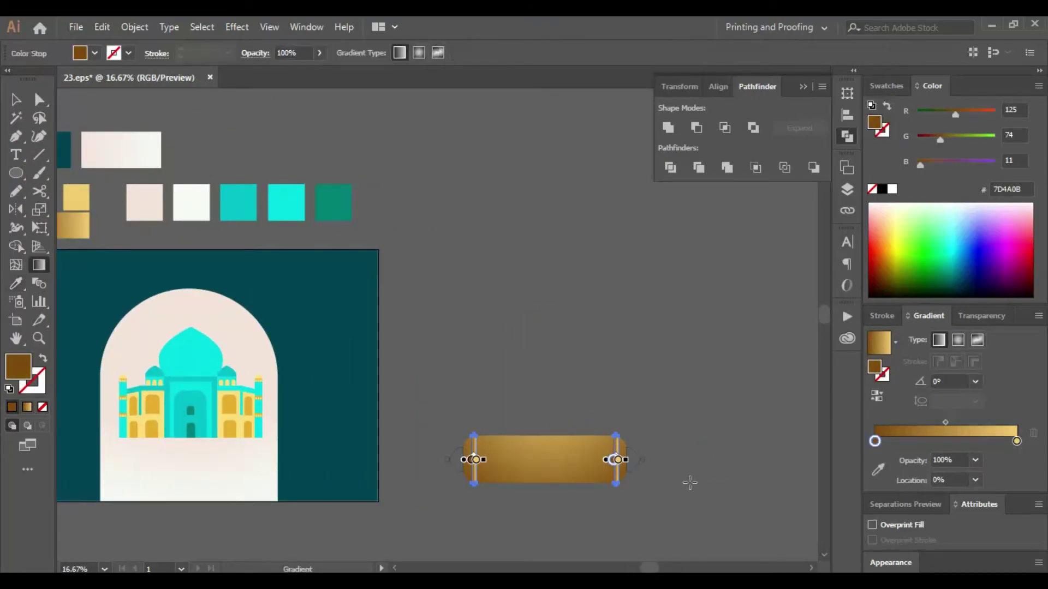
{"action": "left_click_drag", "start_coordinate": [616, 424], "coordinate": [617, 497]}
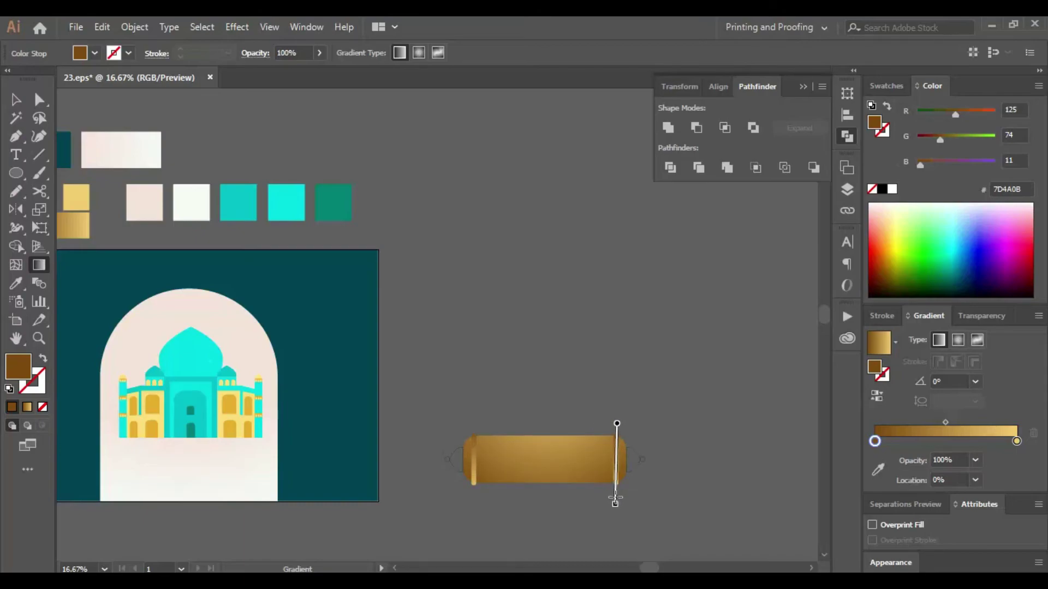
{"action": "left_click_drag", "start_coordinate": [618, 497], "coordinate": [618, 498]}
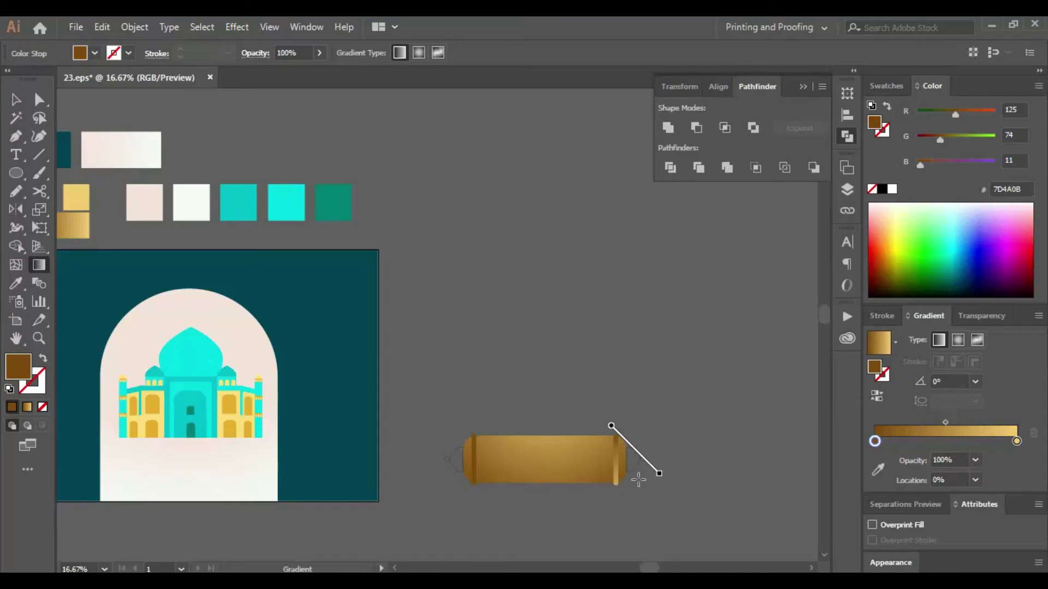
{"action": "mouse_move", "coordinate": [614, 480]}
{"action": "left_mouse_down"}
{"action": "mouse_move", "coordinate": [617, 496]}
{"action": "mouse_move", "coordinate": [419, 244]}
{"action": "left_mouse_up"}
{"action": "left_click", "coordinate": [675, 495]}
{"action": "key", "text": "ctrl+plus"}
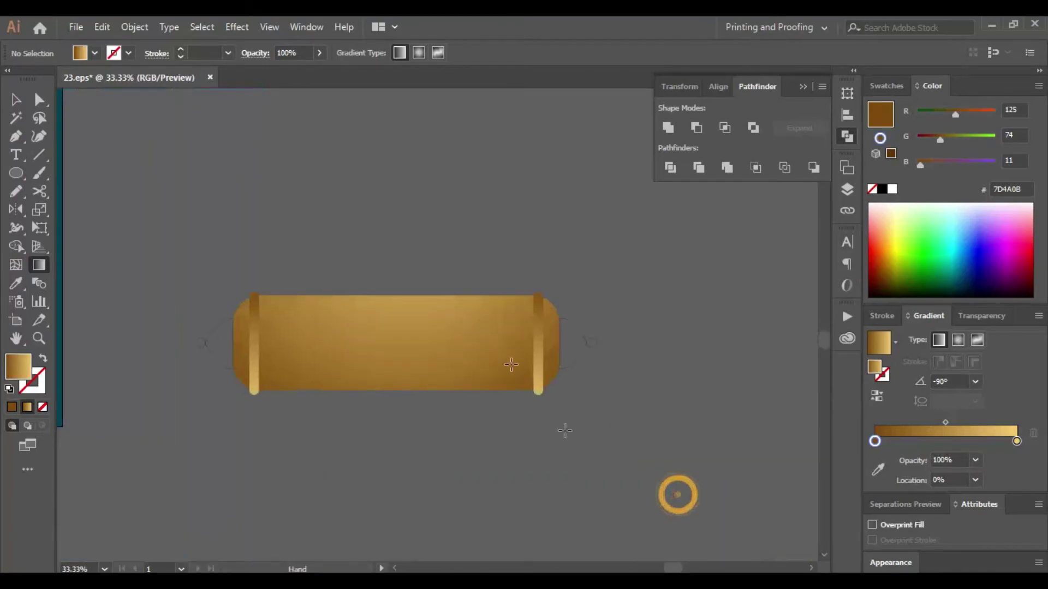
{"action": "key", "text": "v"}
{"action": "left_click", "coordinate": [581, 381]}
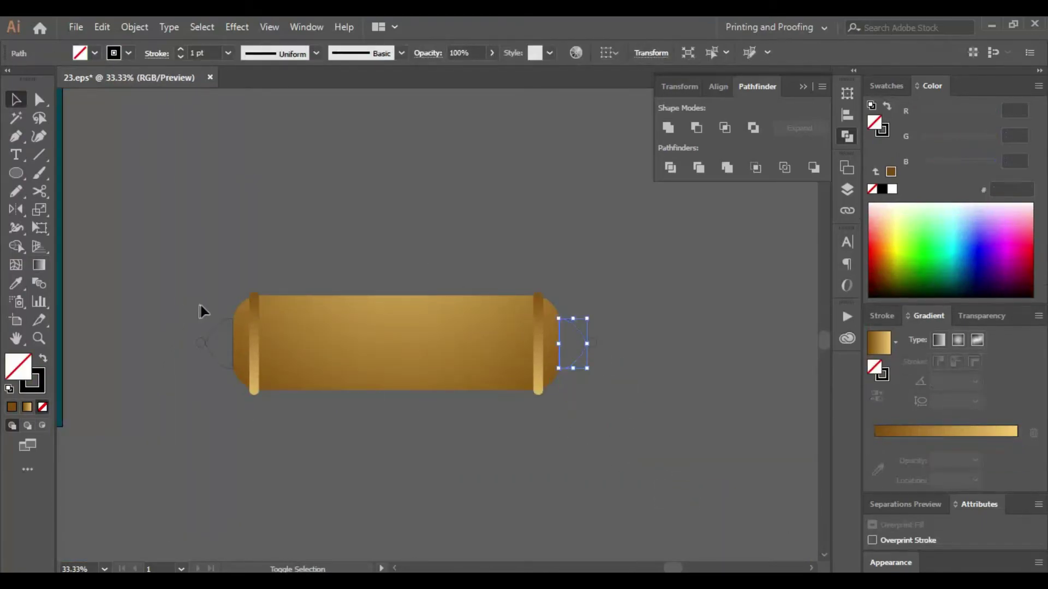
- Give both pointed end caps the gold gradient, redrawn vertically on each
{"action": "left_click", "coordinate": [224, 347], "text": "shift"}
{"action": "key", "text": "g"}
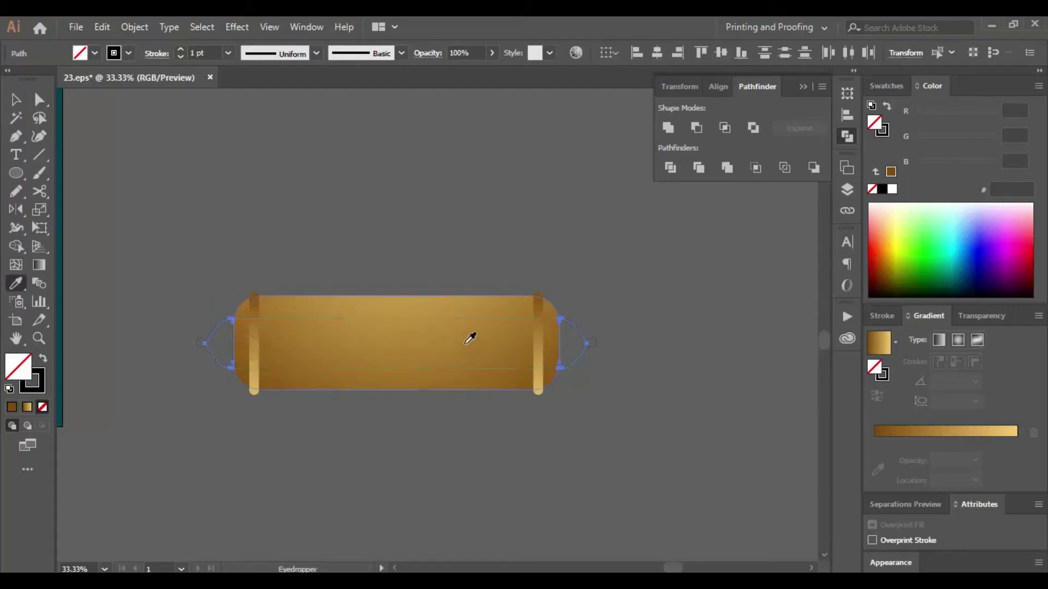
{"action": "left_click", "coordinate": [467, 339]}
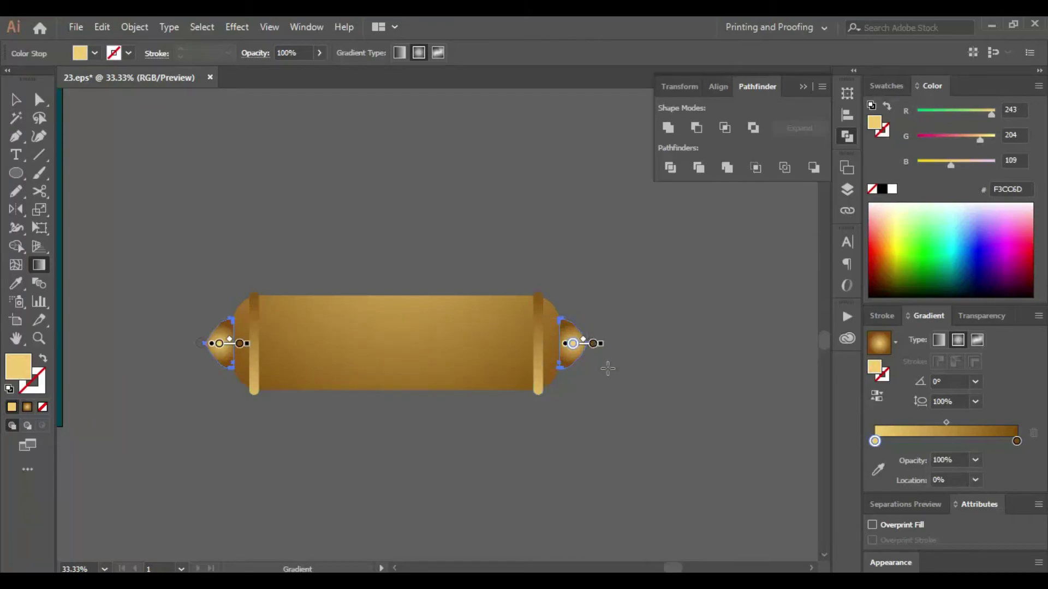
{"action": "left_click", "coordinate": [608, 369]}
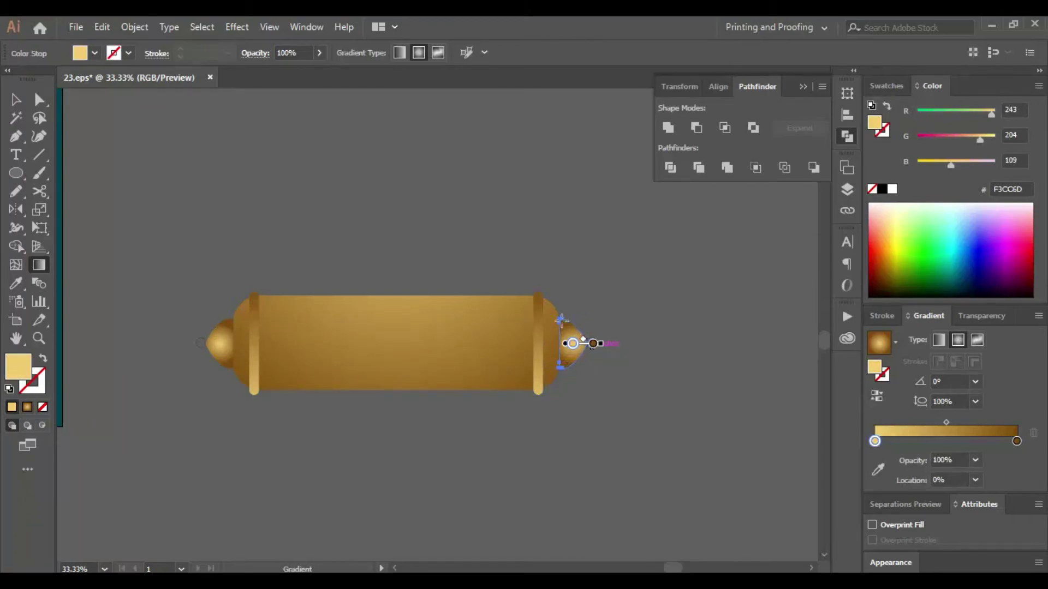
{"action": "left_click_drag", "start_coordinate": [562, 320], "coordinate": [561, 388]}
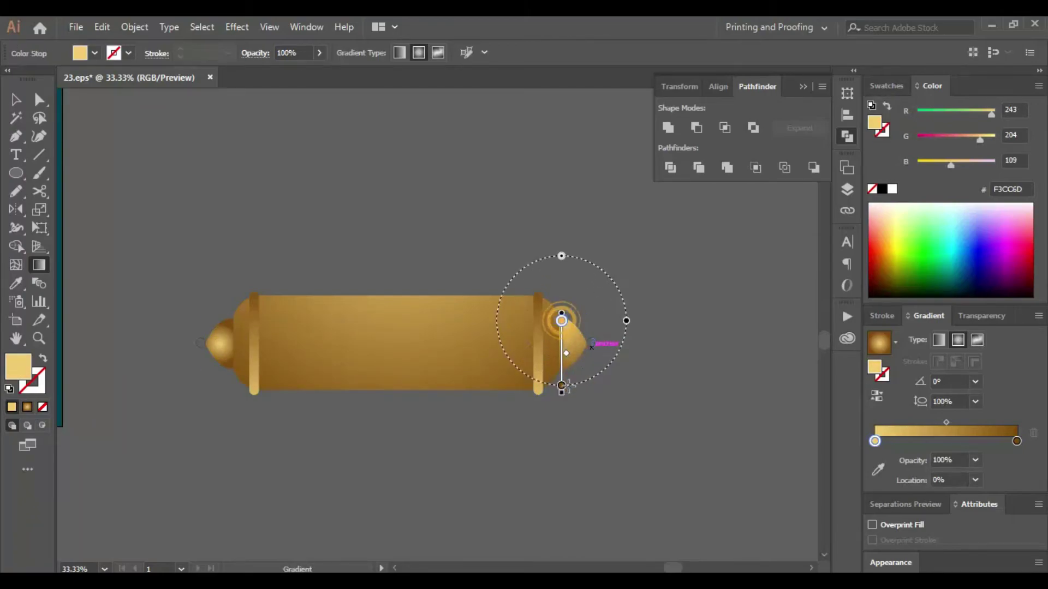
{"action": "left_click", "coordinate": [219, 344]}
{"action": "left_click_drag", "start_coordinate": [230, 318], "coordinate": [230, 376]}
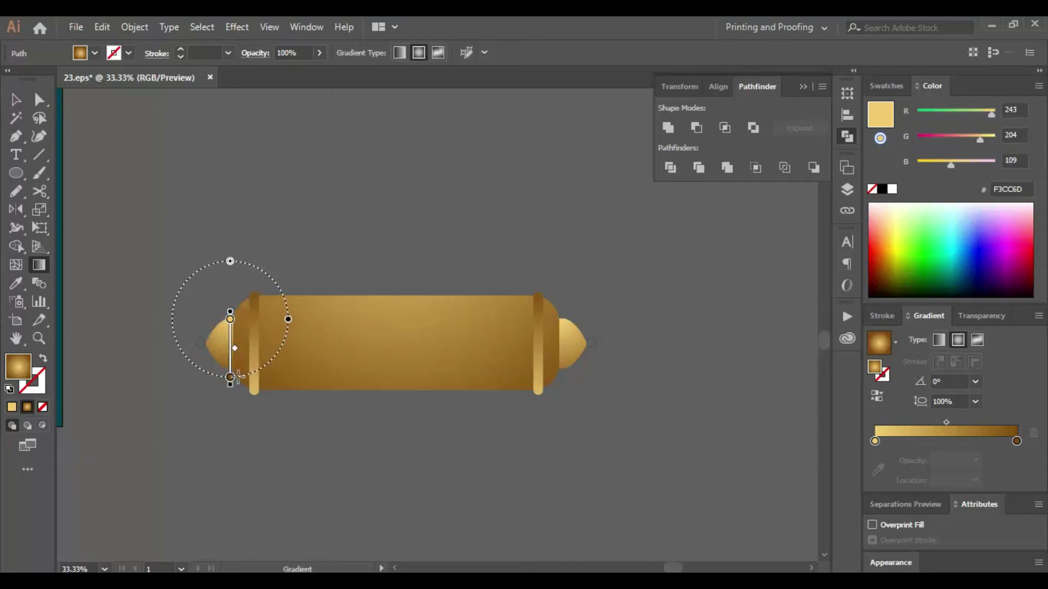
{"action": "key", "text": "v"}
{"action": "left_click", "coordinate": [244, 438]}
- Copy the body's gold gradient onto both tip knobs, then select the whole scroll
{"action": "left_click", "coordinate": [600, 350]}
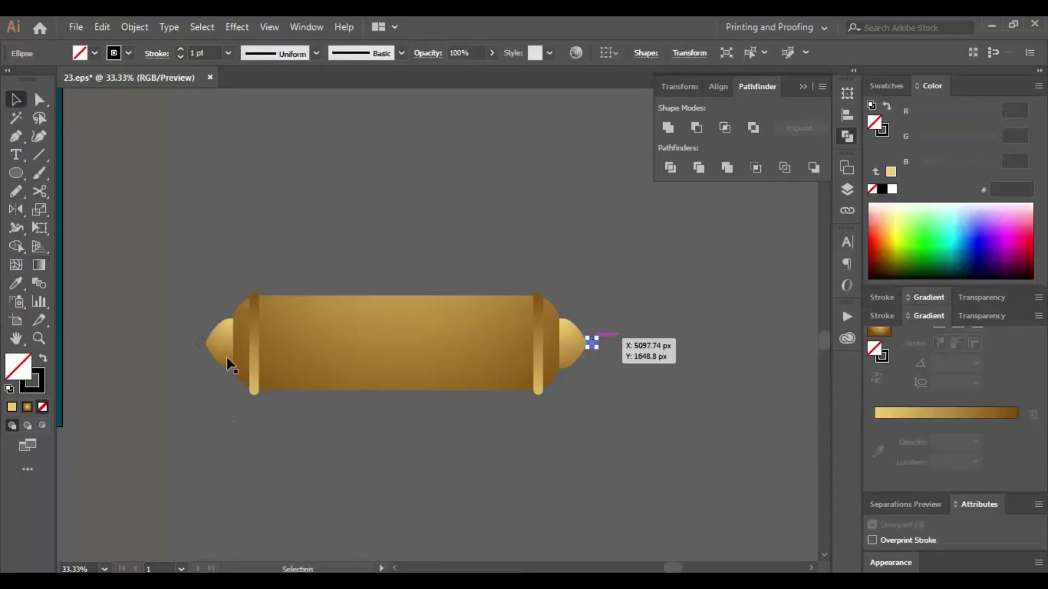
{"action": "left_click", "coordinate": [213, 344], "text": "shift"}
{"action": "key", "text": "i"}
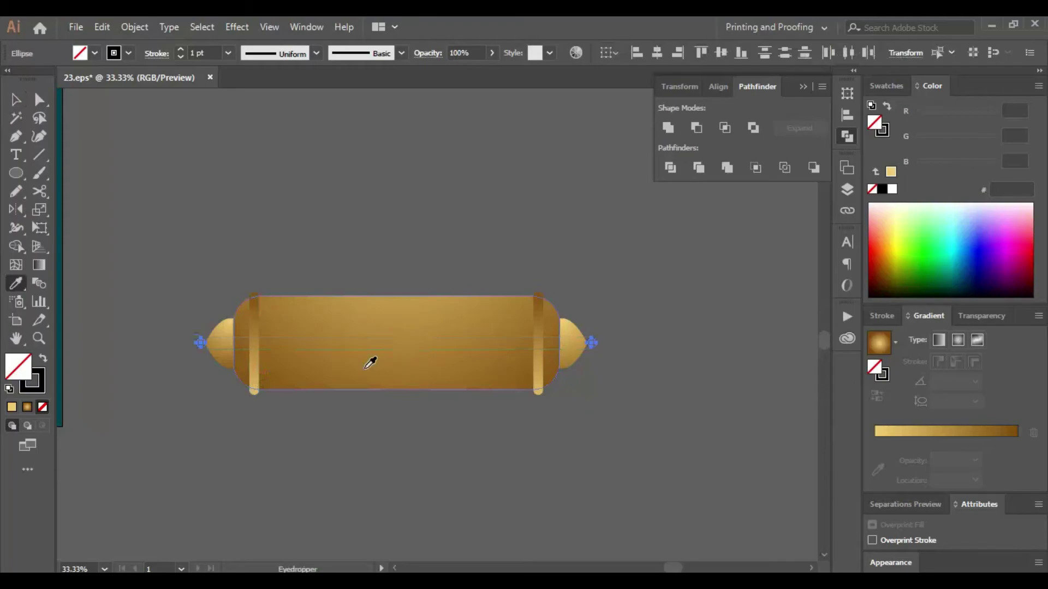
{"action": "left_click", "coordinate": [366, 367]}
{"action": "key", "text": "v"}
{"action": "left_click", "coordinate": [383, 221]}
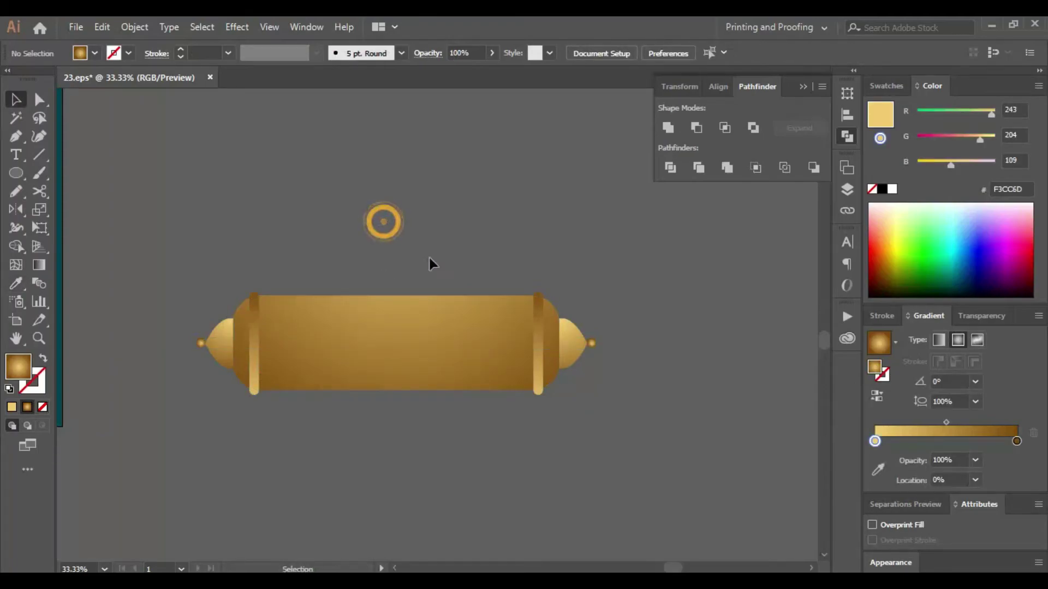
{"action": "mouse_move", "coordinate": [198, 268]}
{"action": "left_mouse_down"}
{"action": "mouse_move", "coordinate": [671, 411]}
{"action": "mouse_move", "coordinate": [1004, 484]}
{"action": "left_mouse_up"}
- Move the scroll banner onto the mosque artboard just below the building
{"action": "key", "text": "ctrl+minus"}
{"action": "key", "text": "ctrl+minus"}
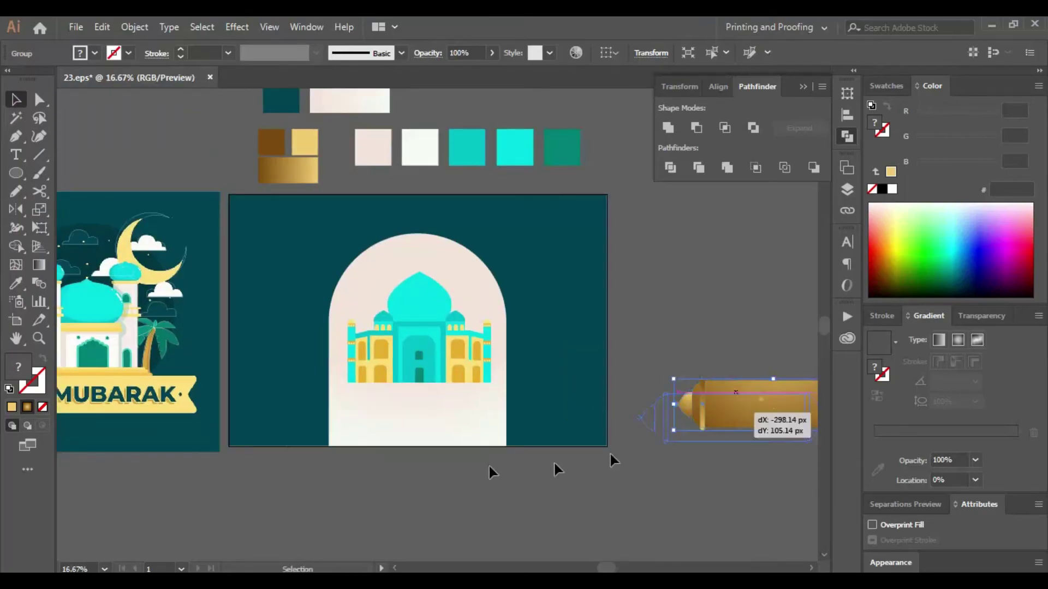
{"action": "left_click_drag", "start_coordinate": [761, 403], "coordinate": [412, 407]}
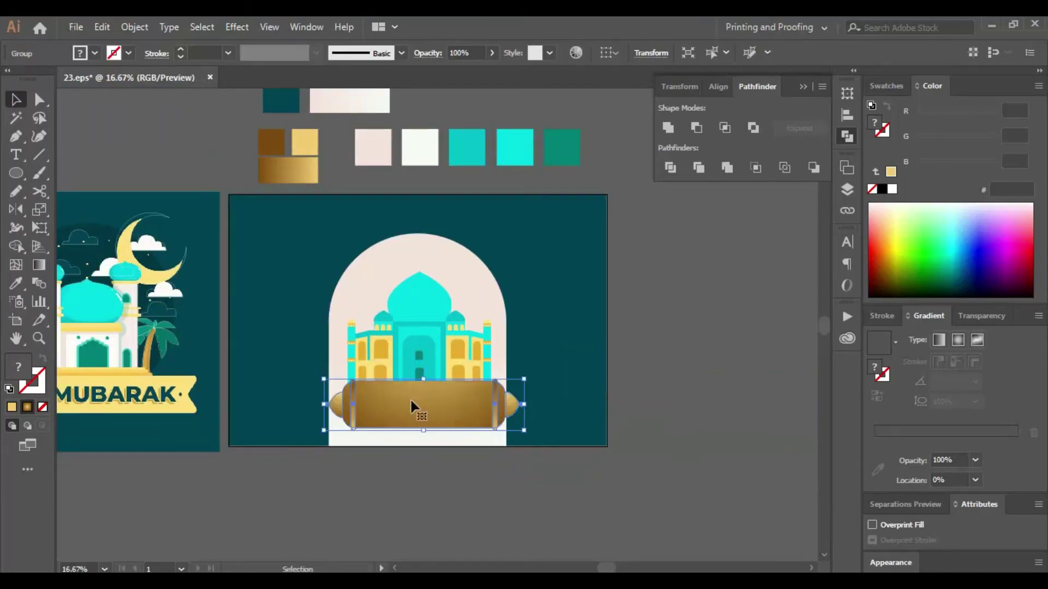
{"action": "left_click", "coordinate": [708, 423]}
{"action": "key", "text": "ctrl+plus"}
{"action": "key", "text": "Tab"}
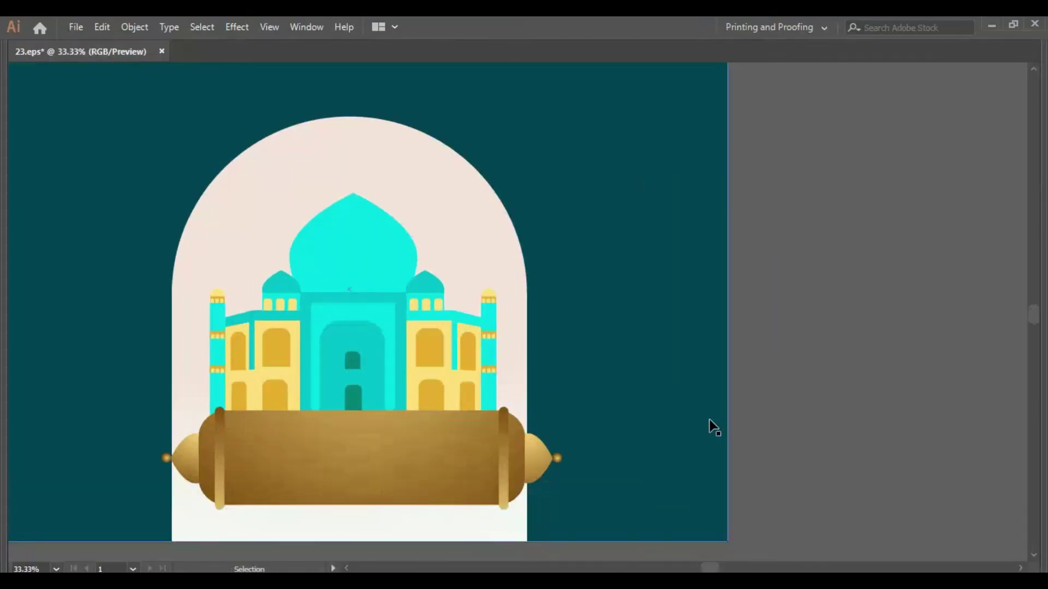
- Widen the banner evenly on both sides, nudge it left, and flatten it slightly lower
{"action": "left_click", "coordinate": [480, 416]}
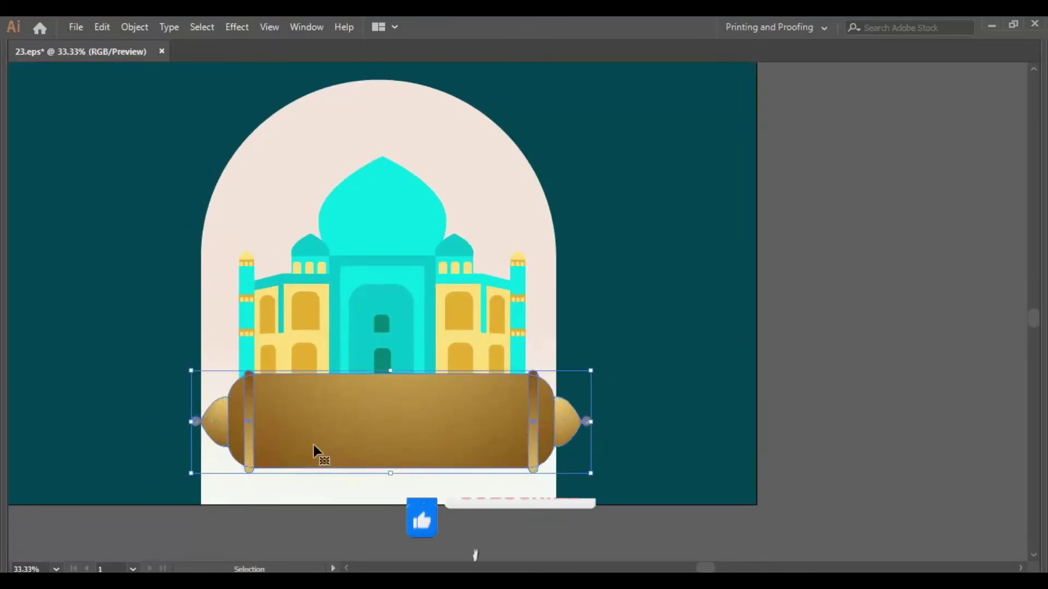
{"action": "left_click_drag", "start_coordinate": [194, 422], "coordinate": [175, 422]}
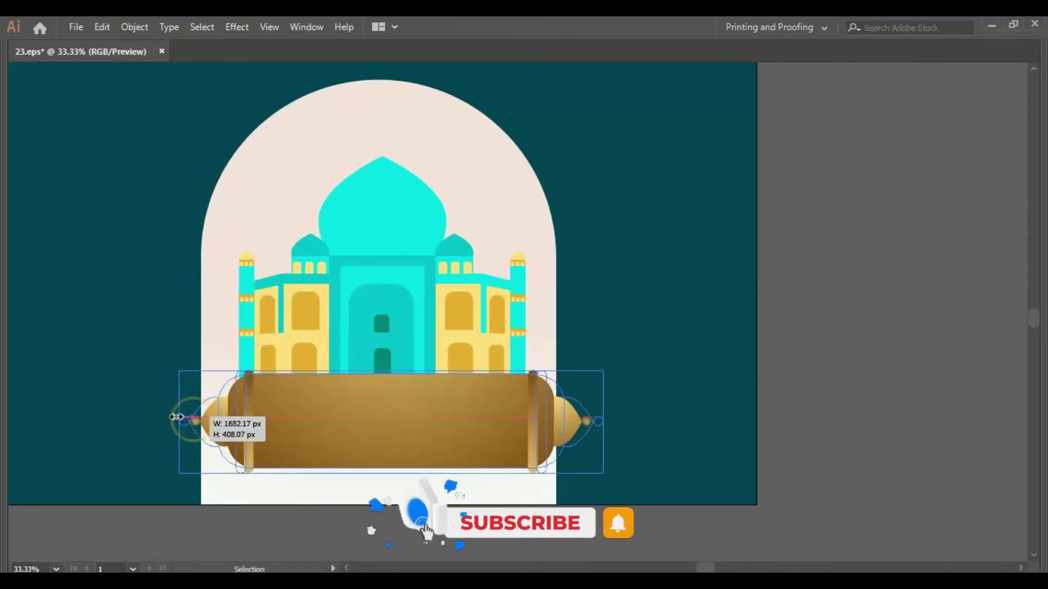
{"action": "left_click_drag", "start_coordinate": [306, 408], "coordinate": [297, 407]}
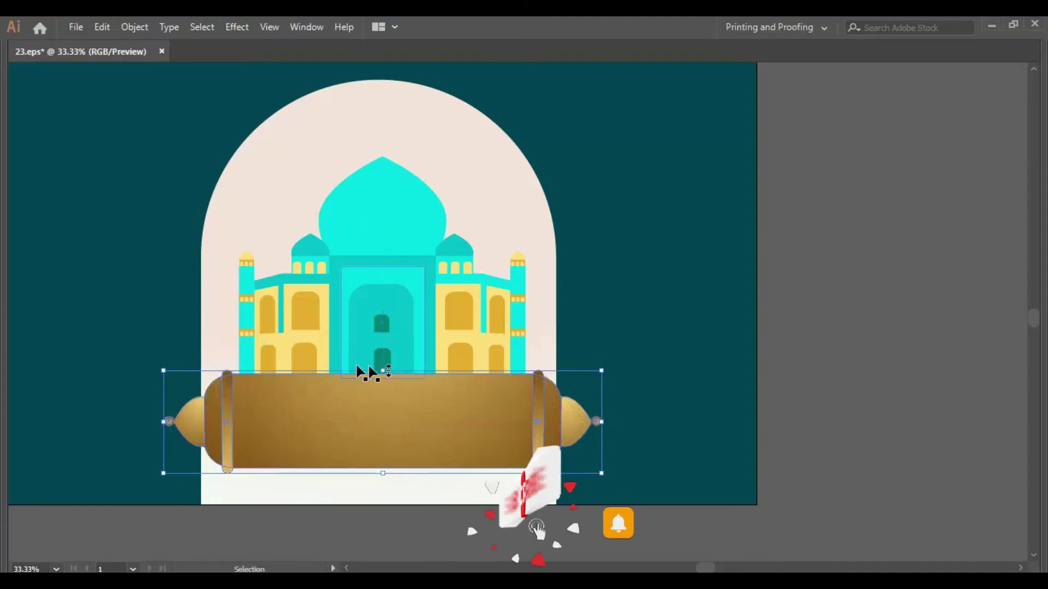
{"action": "mouse_move", "coordinate": [388, 371]}
{"action": "left_mouse_down"}
{"action": "mouse_move", "coordinate": [390, 419]}
{"action": "mouse_move", "coordinate": [388, 394]}
{"action": "left_mouse_up"}
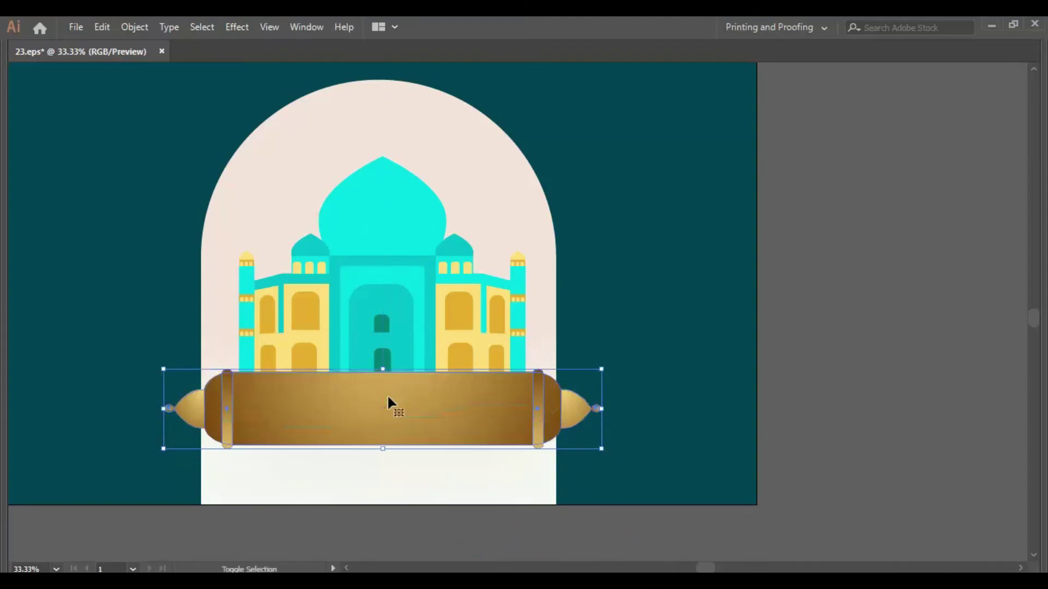
{"action": "left_click", "coordinate": [878, 385]}
- Try tilting the banner a few degrees with Rotate, then undo the tilt
{"action": "scroll", "coordinate": [655, 414], "scroll_direction": "left", "scroll_amount": 2}
{"action": "left_click", "coordinate": [522, 420]}
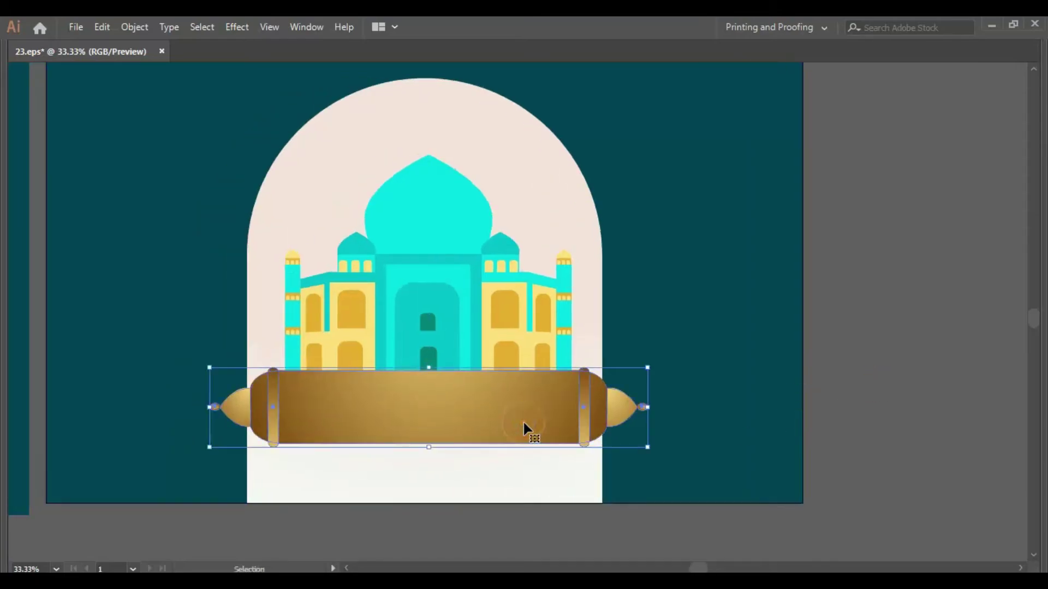
{"action": "key", "text": "r"}
{"action": "left_click_drag", "start_coordinate": [616, 407], "coordinate": [617, 388]}
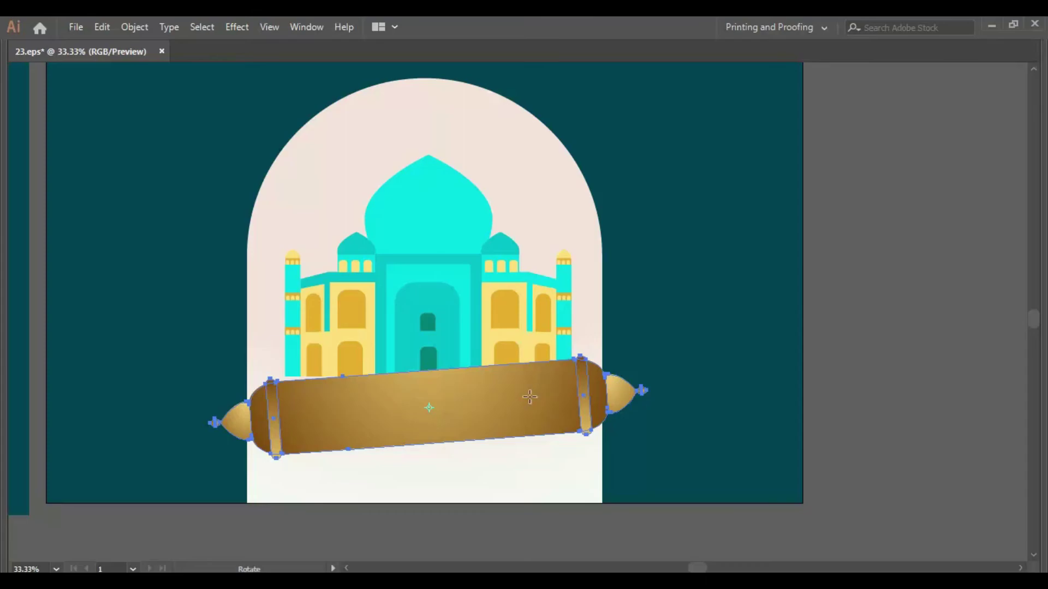
{"action": "key", "text": "v"}
{"action": "key", "text": "ctrl+z"}
{"action": "left_click_drag", "start_coordinate": [831, 400], "coordinate": [824, 438]}
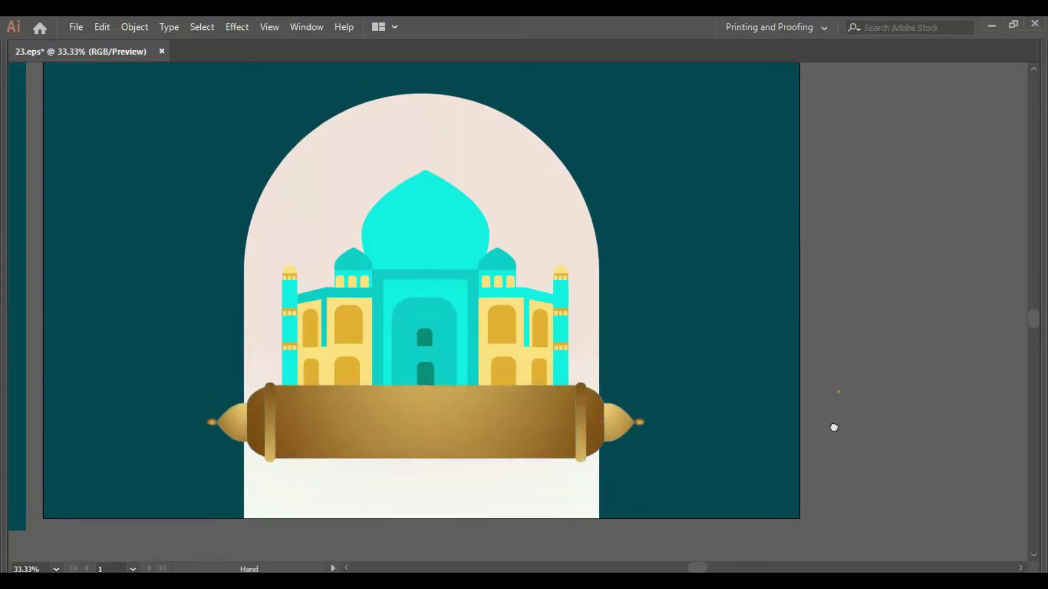
{"action": "key", "text": "a"}
{"action": "left_click", "coordinate": [501, 467]}
{"action": "key", "text": "v"}
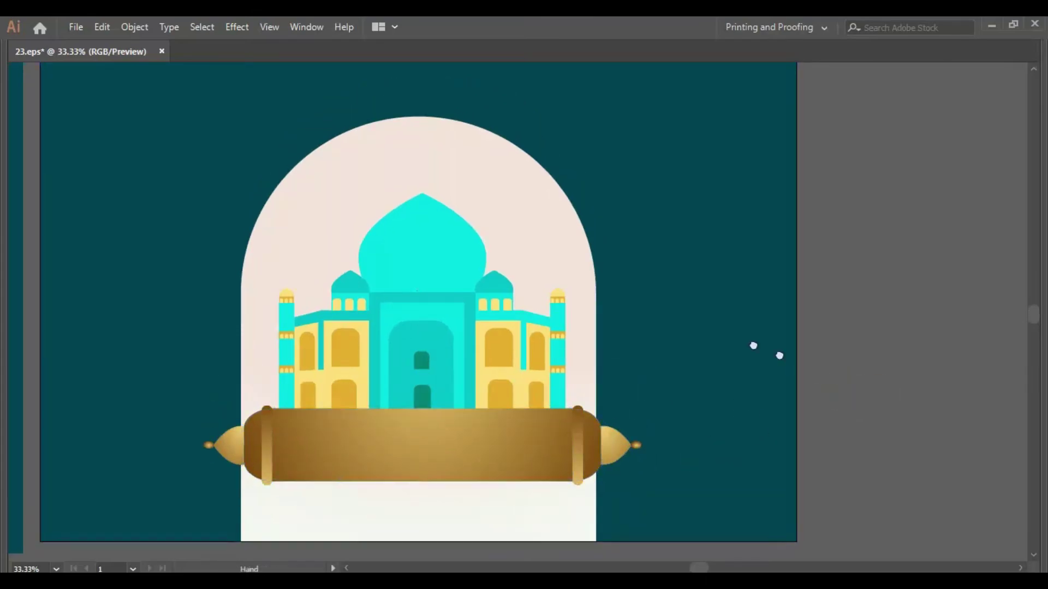
{"action": "scroll", "coordinate": [753, 344], "scroll_direction": "right", "scroll_amount": 2}
{"action": "scroll", "coordinate": [753, 344], "scroll_direction": "down", "scroll_amount": 1}
- Copy the gradient scroll off to the right and fill the original's body with the windows' gold
{"action": "mouse_move", "coordinate": [356, 398]}
{"action": "left_mouse_down"}
{"action": "mouse_move", "coordinate": [869, 374]}
{"action": "mouse_move", "coordinate": [930, 344]}
{"action": "left_mouse_up"}
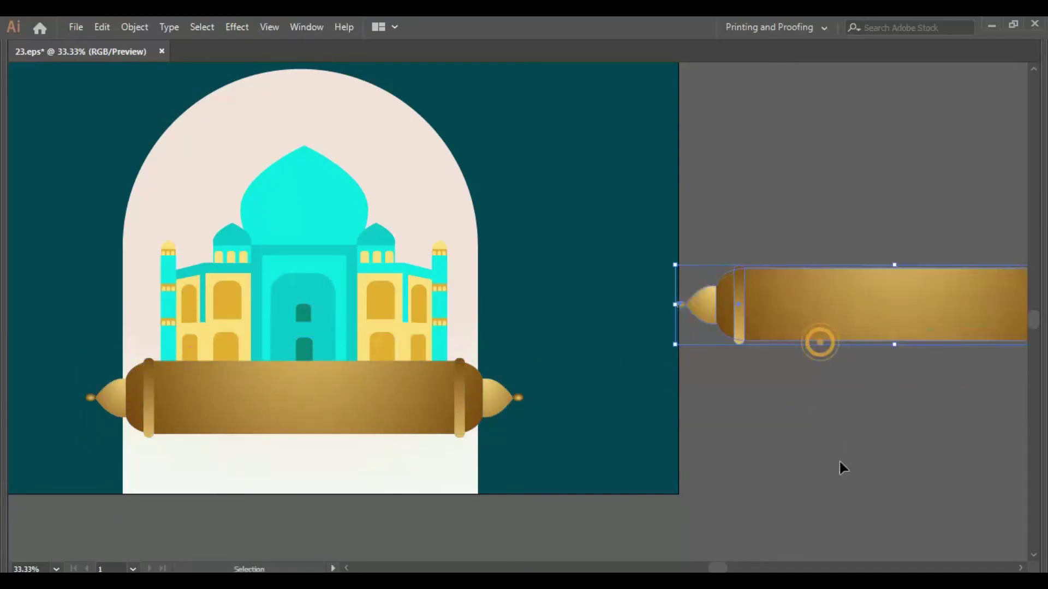
{"action": "left_click", "coordinate": [840, 462]}
{"action": "key", "text": "a"}
{"action": "left_click", "coordinate": [395, 403]}
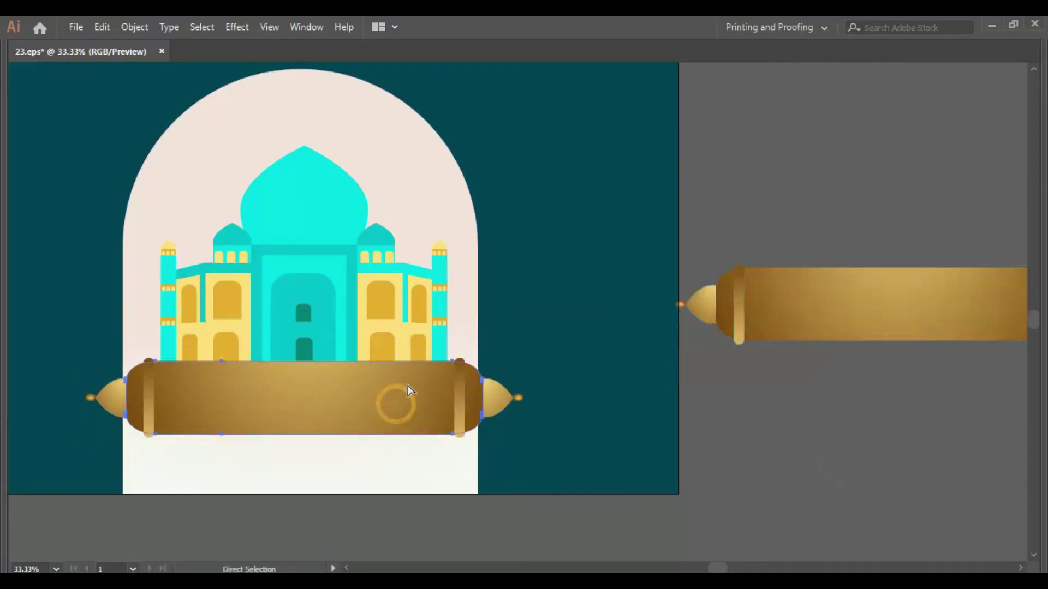
{"action": "left_click", "coordinate": [295, 178]}
{"action": "left_click_drag", "start_coordinate": [304, 194], "coordinate": [365, 201]}
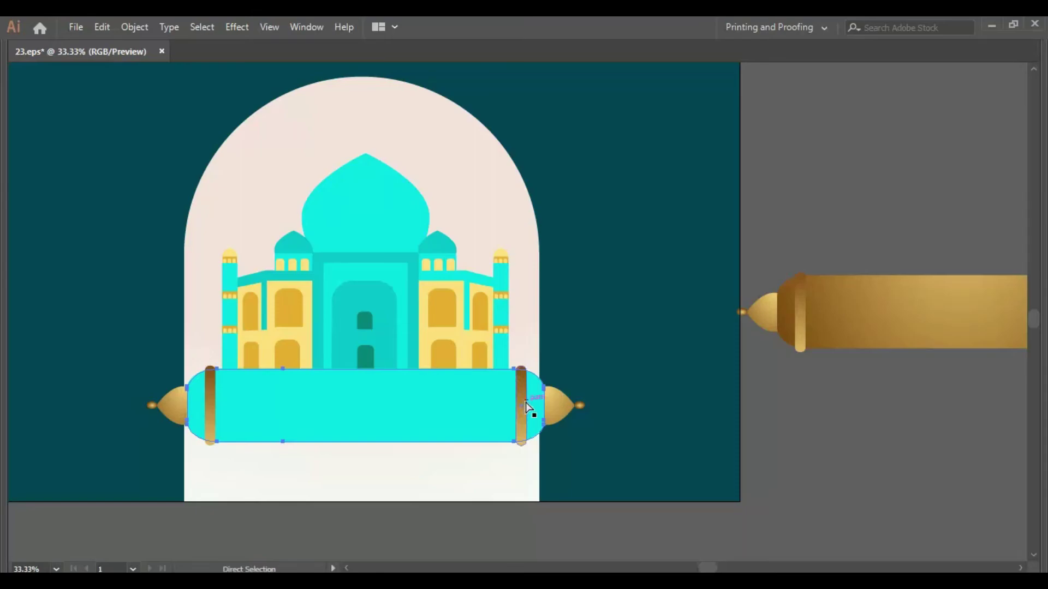
{"action": "key", "text": "i"}
{"action": "left_click", "coordinate": [460, 298]}
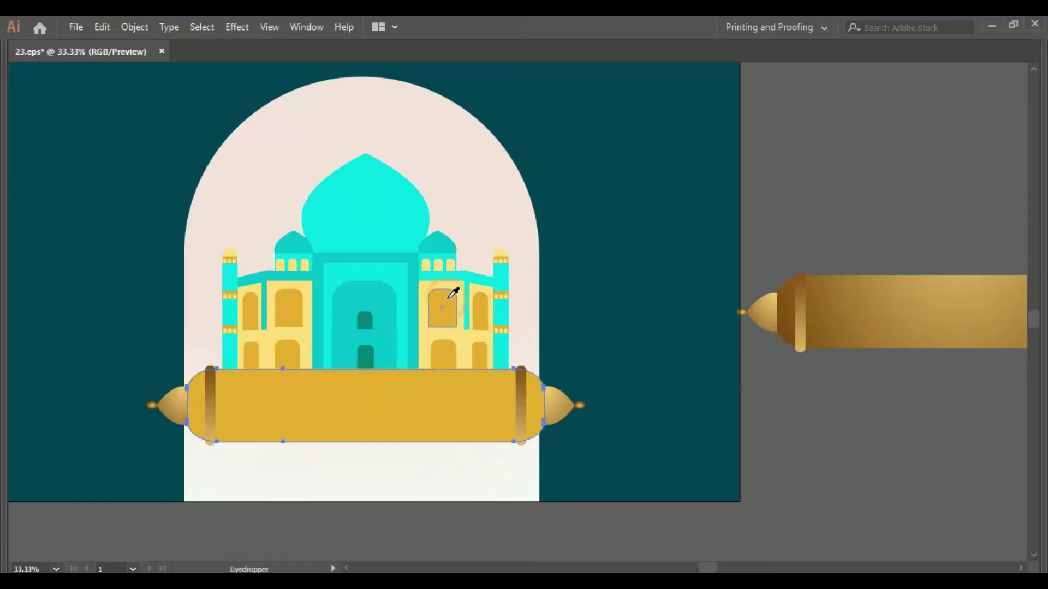
- Give both dark bands of the scroll the mosque's light gold
{"action": "key", "text": "a"}
{"action": "left_click", "coordinate": [521, 414]}
{"action": "key", "text": "i"}
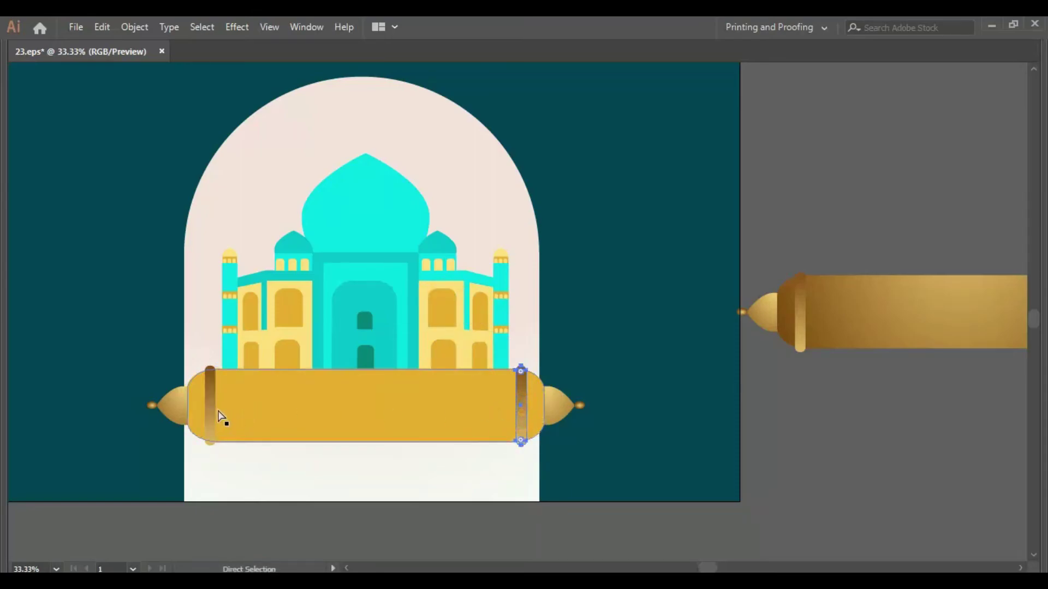
{"action": "left_click", "coordinate": [211, 409], "text": "shift"}
{"action": "key", "text": "i"}
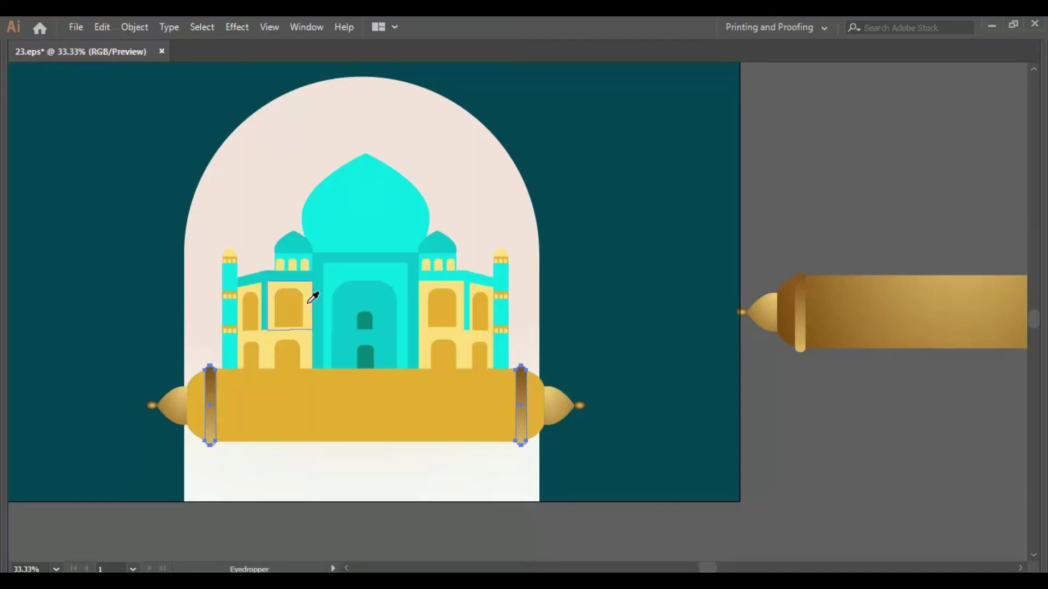
{"action": "left_click", "coordinate": [312, 297]}
- Colour both pointed end caps and both tip knobs with the dome's cyan
{"action": "key", "text": "a"}
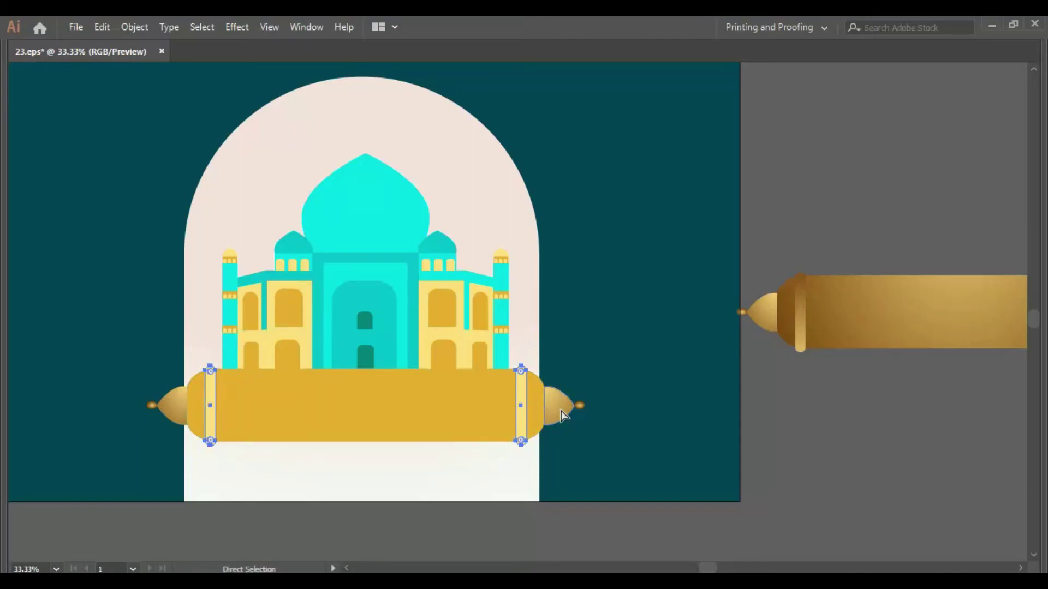
{"action": "left_click", "coordinate": [562, 415]}
{"action": "left_click", "coordinate": [168, 408], "text": "shift"}
{"action": "key", "text": "i"}
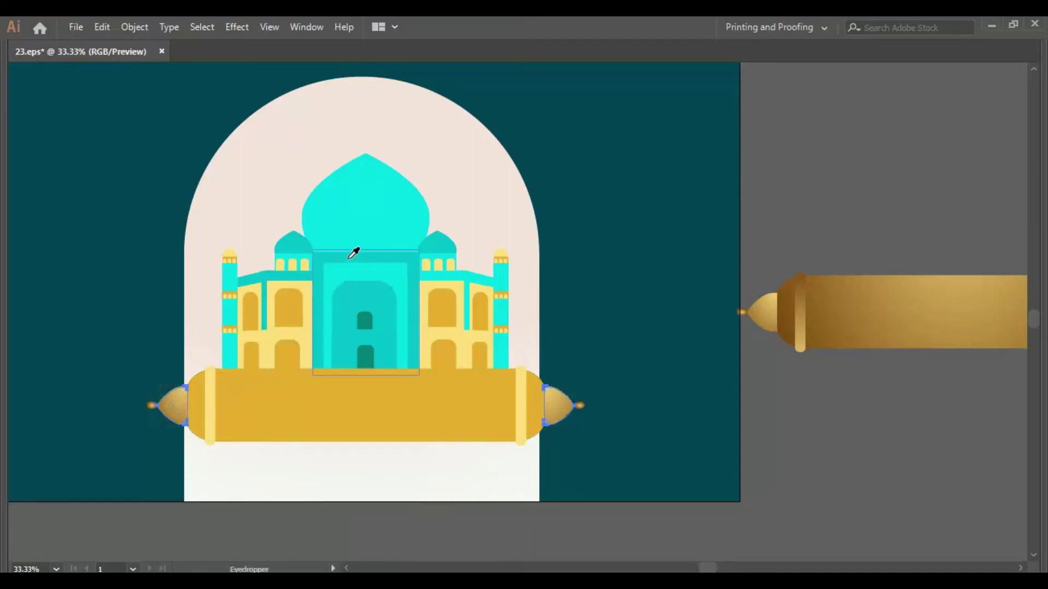
{"action": "left_click", "coordinate": [375, 225]}
{"action": "key", "text": "a"}
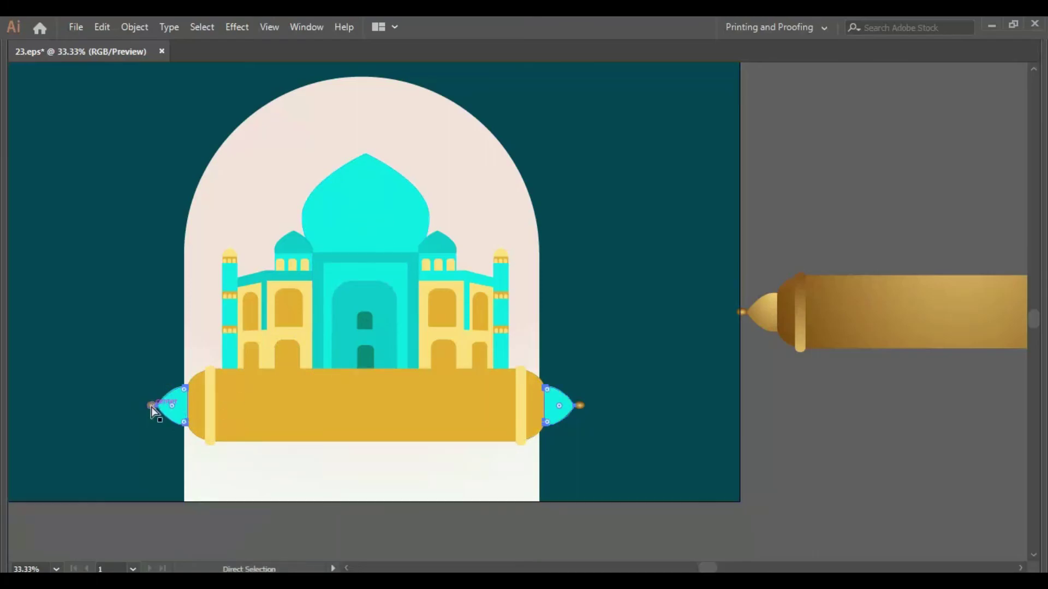
{"action": "left_click", "coordinate": [151, 405]}
{"action": "left_click", "coordinate": [581, 405], "text": "shift"}
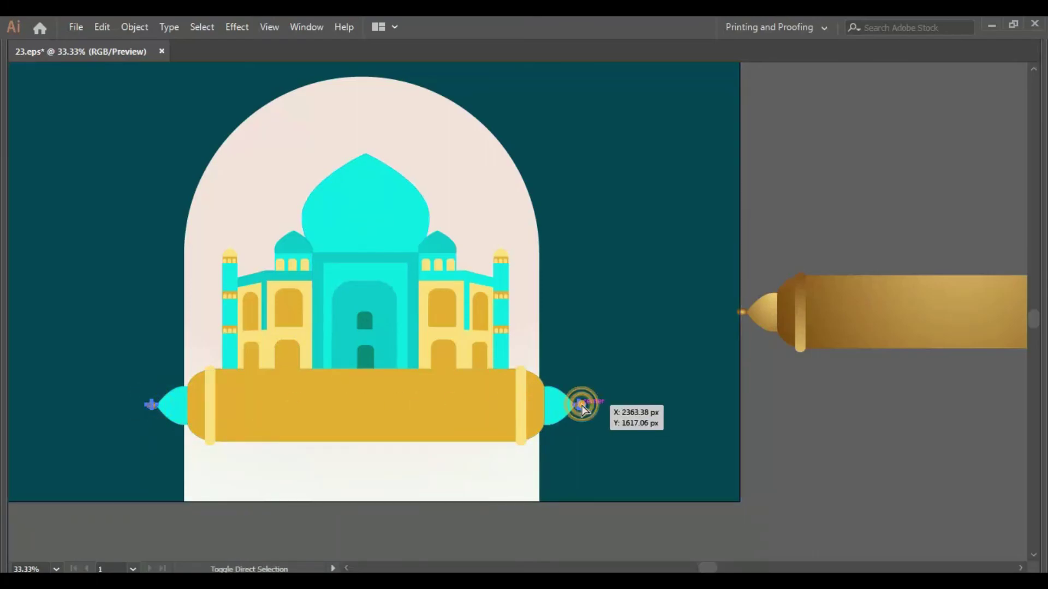
{"action": "key", "text": "i"}
{"action": "left_click", "coordinate": [435, 241]}
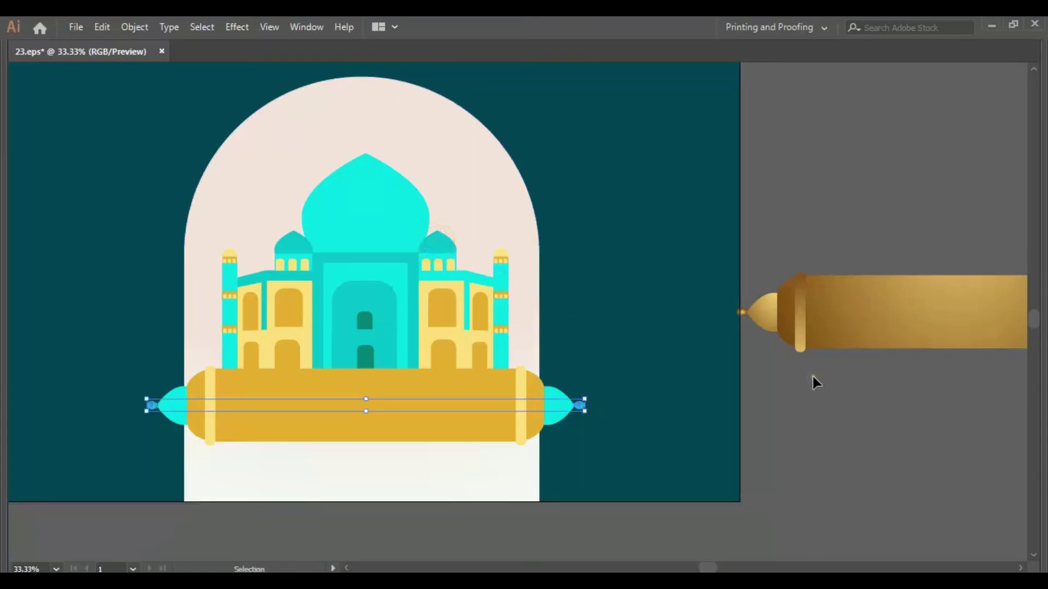
- Move the gradient scroll copy further right, away from the mosque artboard
{"action": "key", "text": "ctrl+shift+a"}
{"action": "mouse_move", "coordinate": [840, 433]}
{"action": "left_mouse_down"}
{"action": "mouse_move", "coordinate": [594, 440]}
{"action": "mouse_move", "coordinate": [755, 441]}
{"action": "left_mouse_up"}
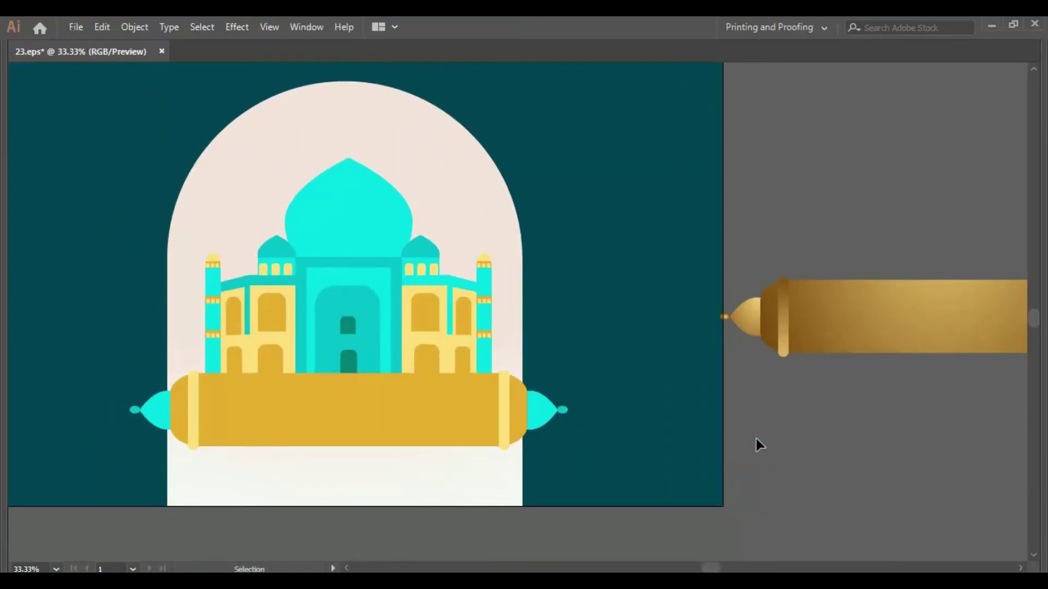
{"action": "key", "text": "z"}
{"action": "left_click_drag", "start_coordinate": [283, 376], "coordinate": [556, 386]}
{"action": "scroll", "coordinate": [457, 385], "scroll_direction": "down", "scroll_amount": 3}
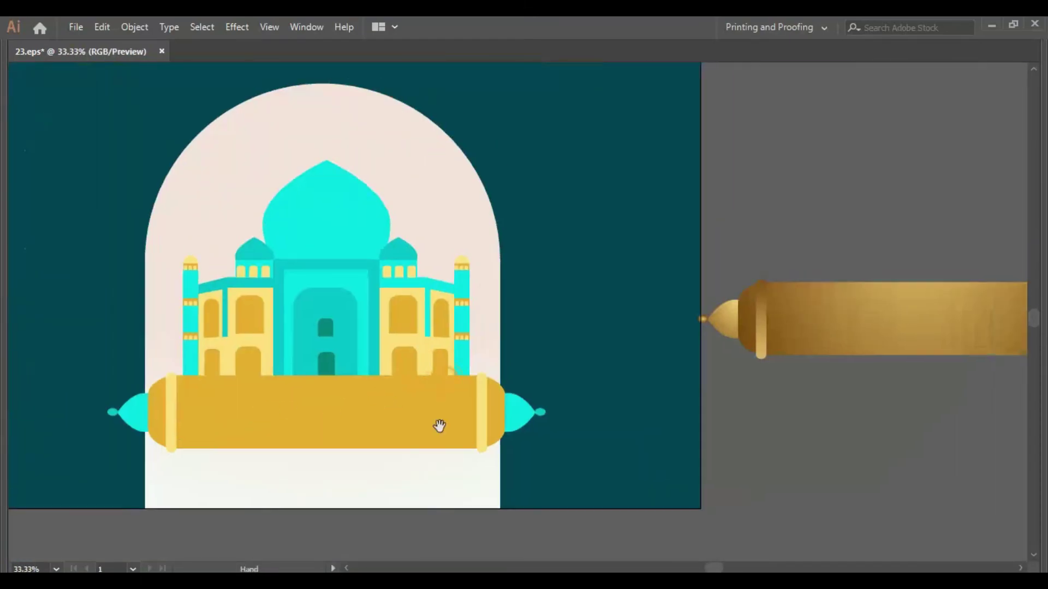
{"action": "left_click_drag", "start_coordinate": [439, 425], "coordinate": [183, 435]}
{"action": "key", "text": "v"}
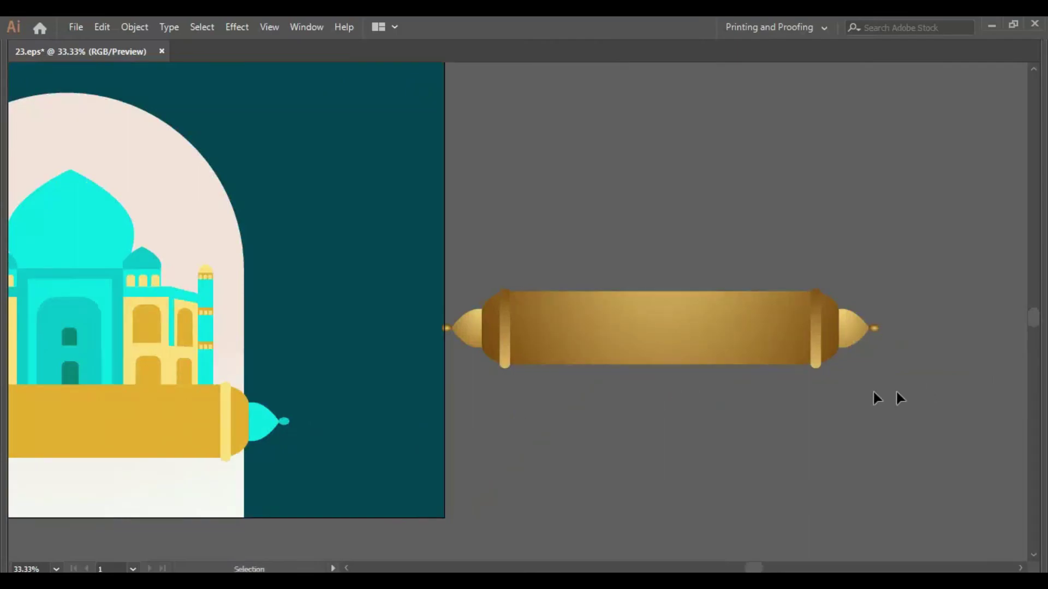
{"action": "left_click_drag", "start_coordinate": [873, 392], "coordinate": [440, 268]}
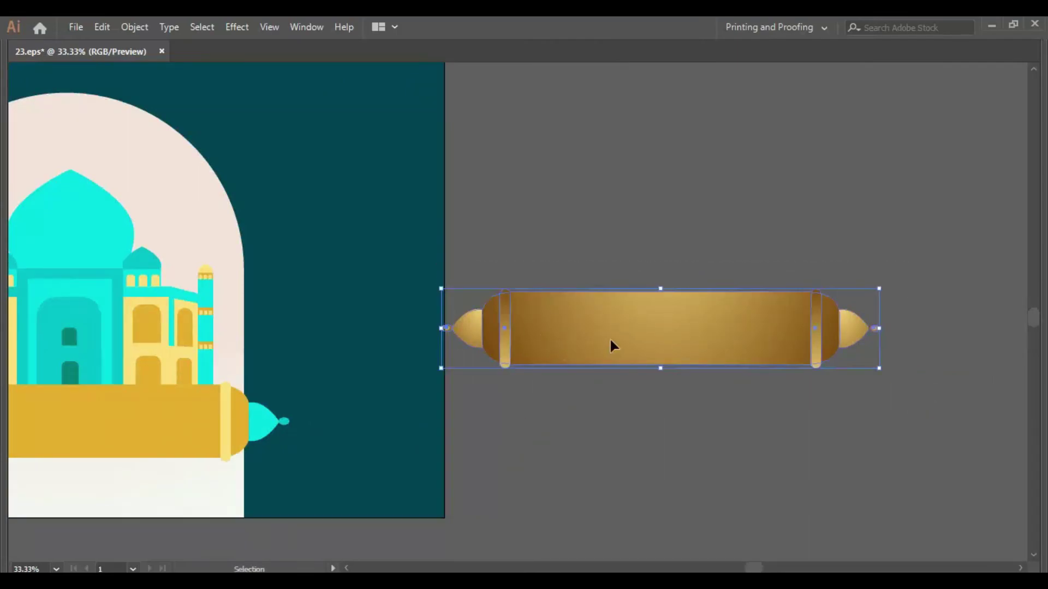
{"action": "left_click_drag", "start_coordinate": [610, 344], "coordinate": [752, 309]}
{"action": "key", "text": "ctrl+minus"}
{"action": "key", "text": "ctrl+minus"}
- Enlarge the placeholder text and position it below the mosque artboard
{"action": "left_click_drag", "start_coordinate": [694, 330], "coordinate": [834, 433]}
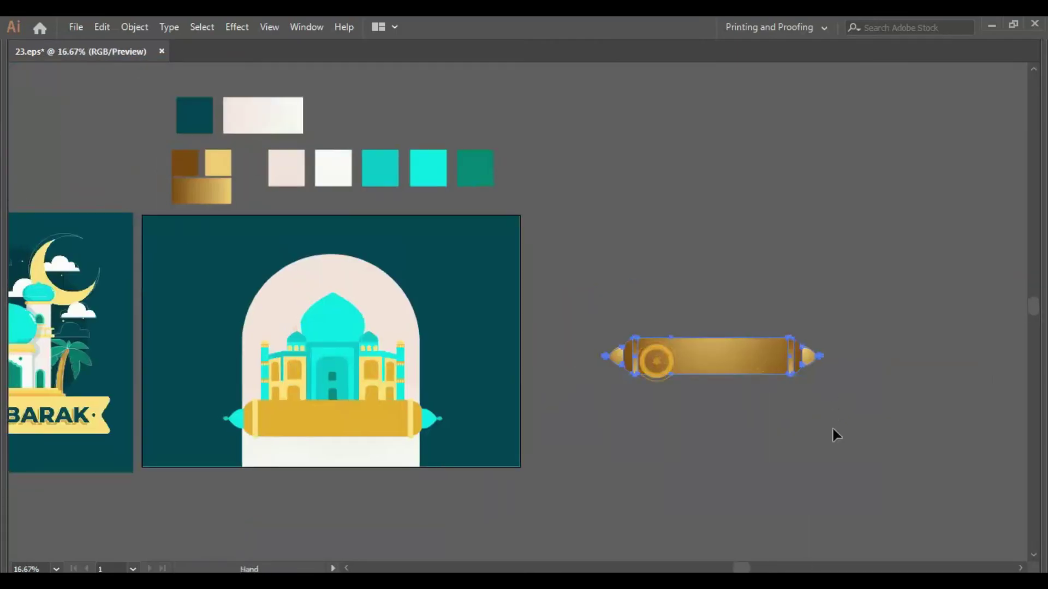
{"action": "left_click", "coordinate": [847, 456]}
{"action": "scroll", "coordinate": [600, 459], "scroll_direction": "left", "scroll_amount": 5}
{"action": "key", "text": "z"}
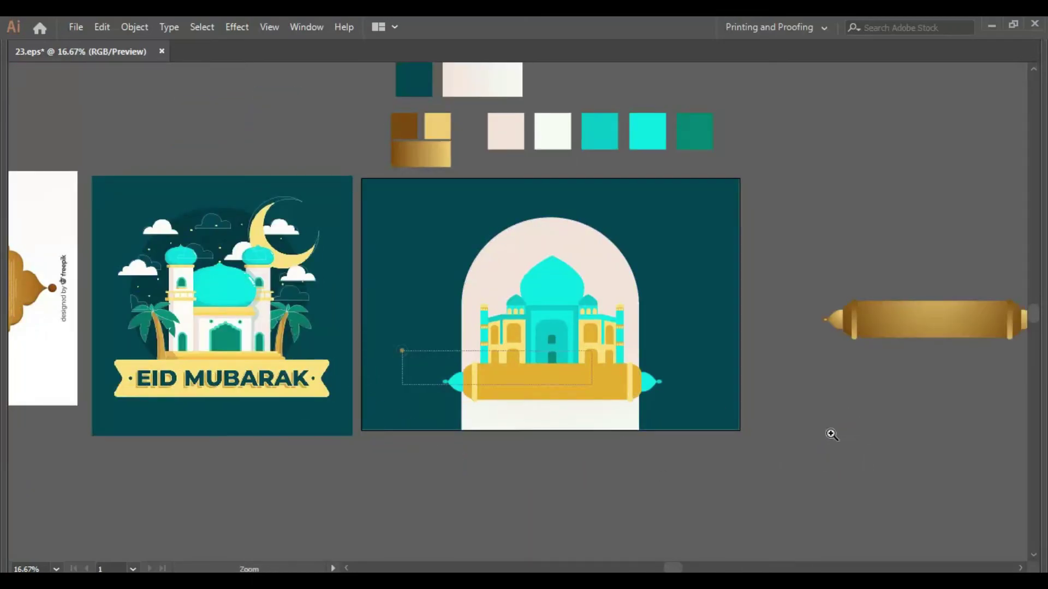
{"action": "left_click", "coordinate": [657, 486]}
{"action": "left_click", "coordinate": [336, 524]}
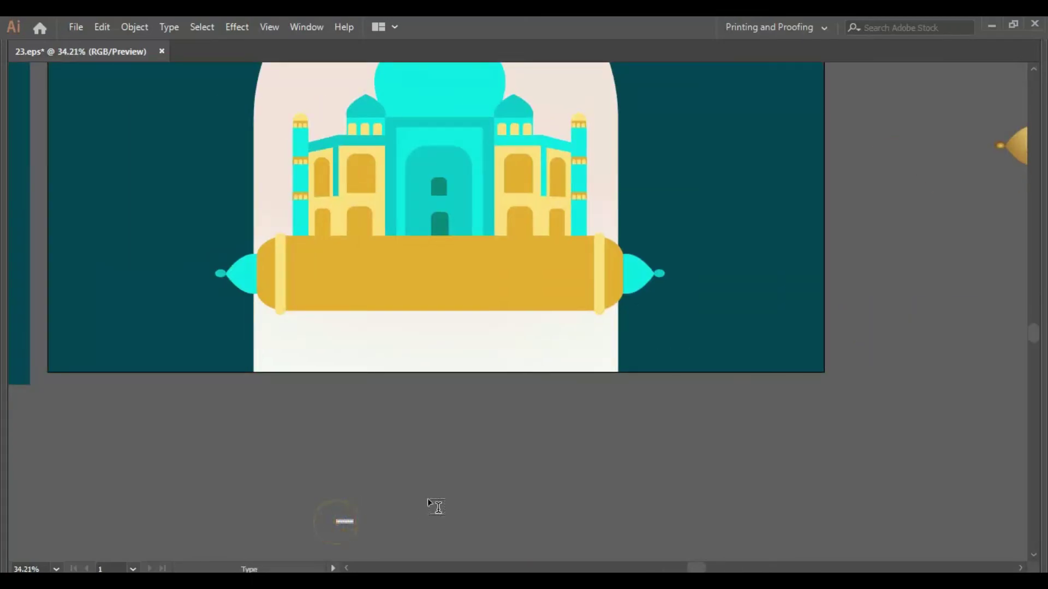
{"action": "key", "text": "Escape"}
{"action": "left_click_drag", "start_coordinate": [353, 515], "coordinate": [548, 482]}
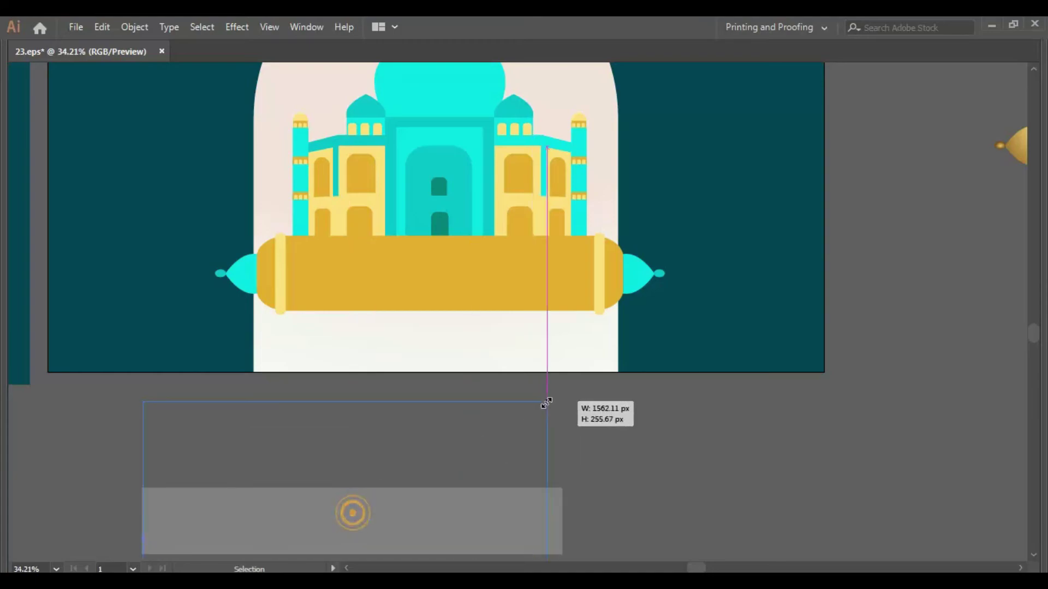
{"action": "left_click_drag", "start_coordinate": [461, 526], "coordinate": [524, 442]}
- Reset its horizontal scale to 100%, retype it as 'Eid Mubarak', and shift it right
{"action": "triple_click", "coordinate": [524, 440]}
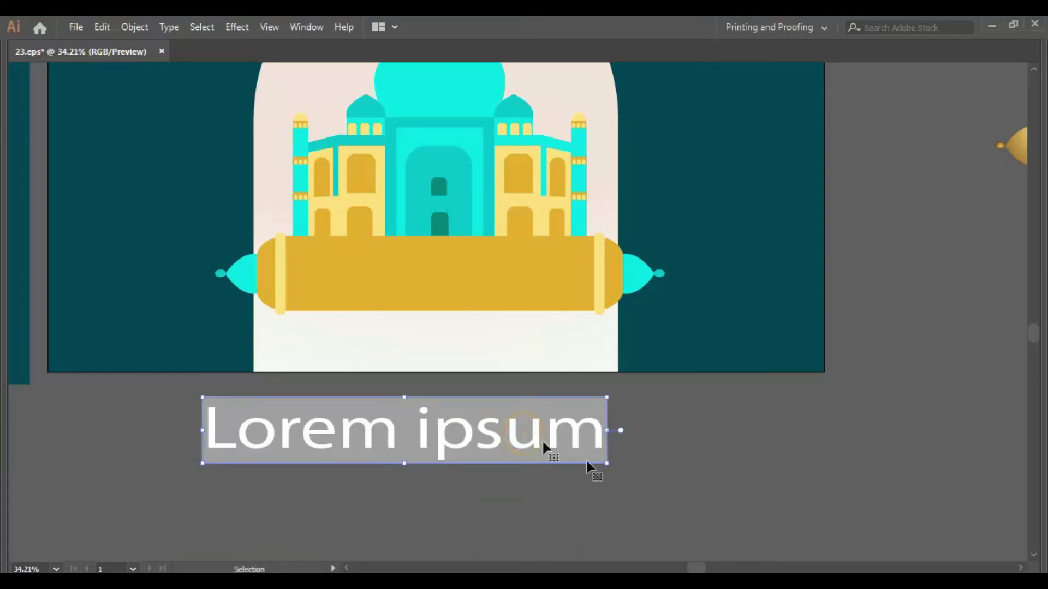
{"action": "key", "text": "ctrl+t"}
{"action": "left_click", "coordinate": [1008, 61]}
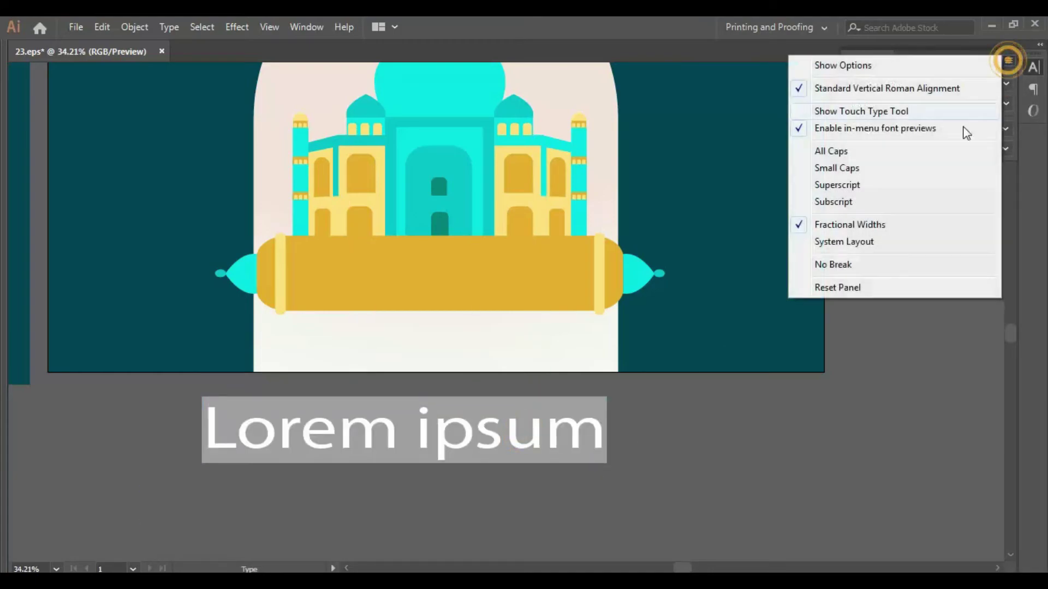
{"action": "left_click", "coordinate": [856, 65]}
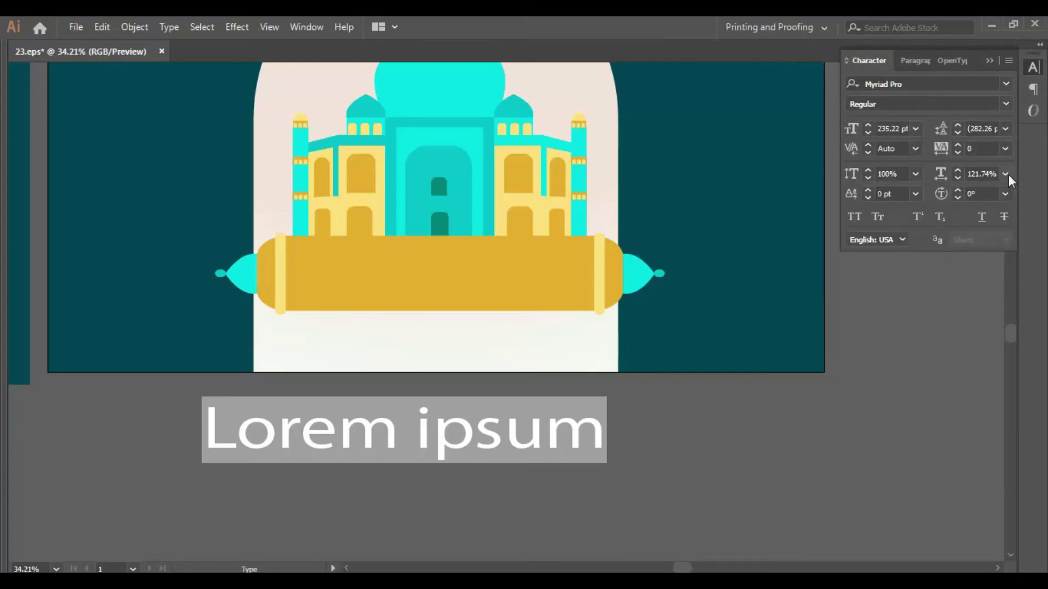
{"action": "left_click", "coordinate": [1007, 174]}
{"action": "left_click", "coordinate": [997, 261]}
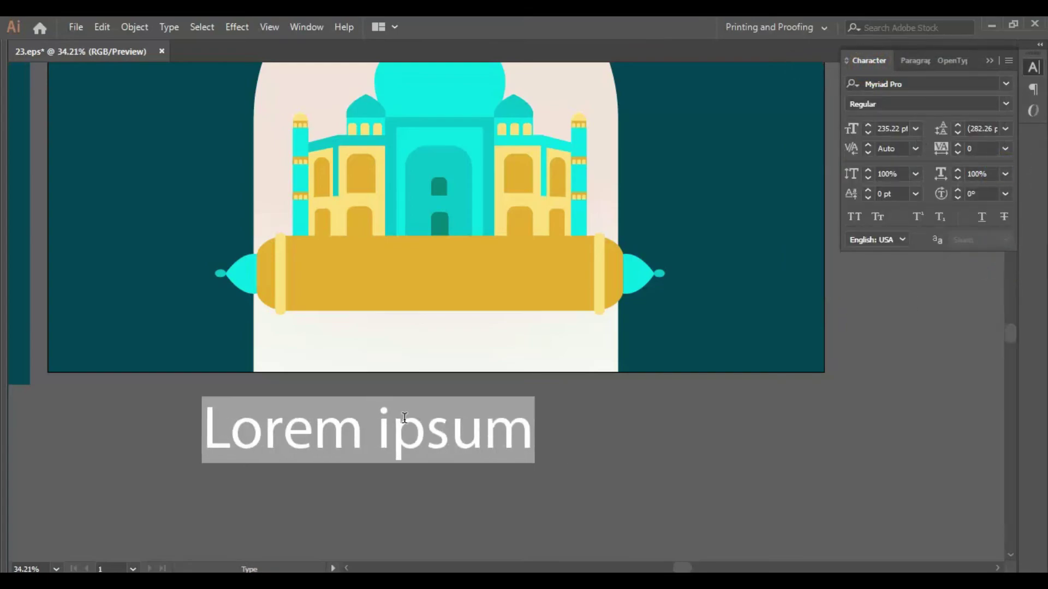
{"action": "type", "text": "Eid M"}
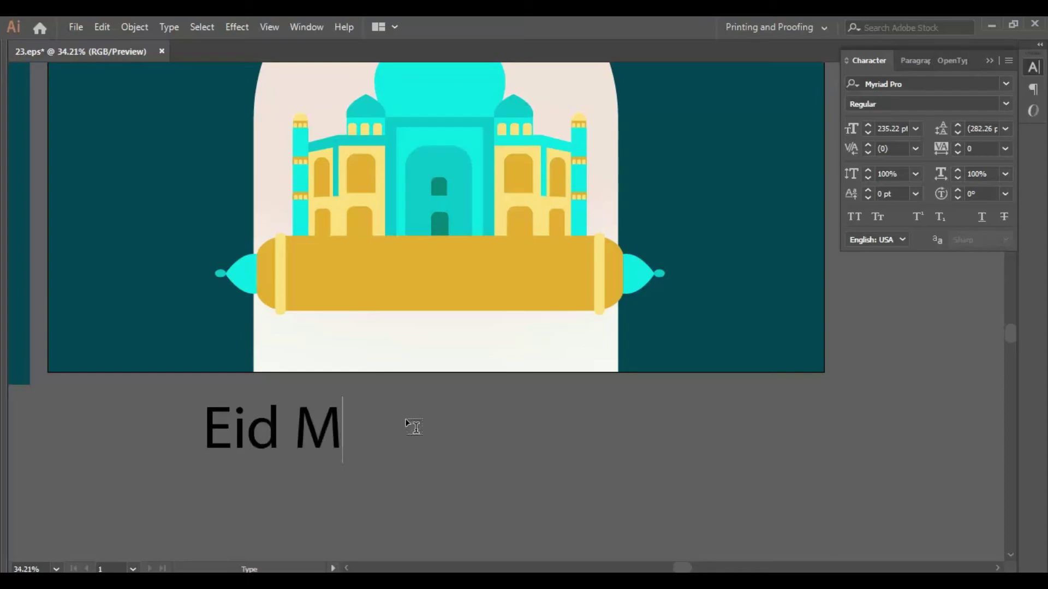
{"action": "type", "text": "ubarak"}
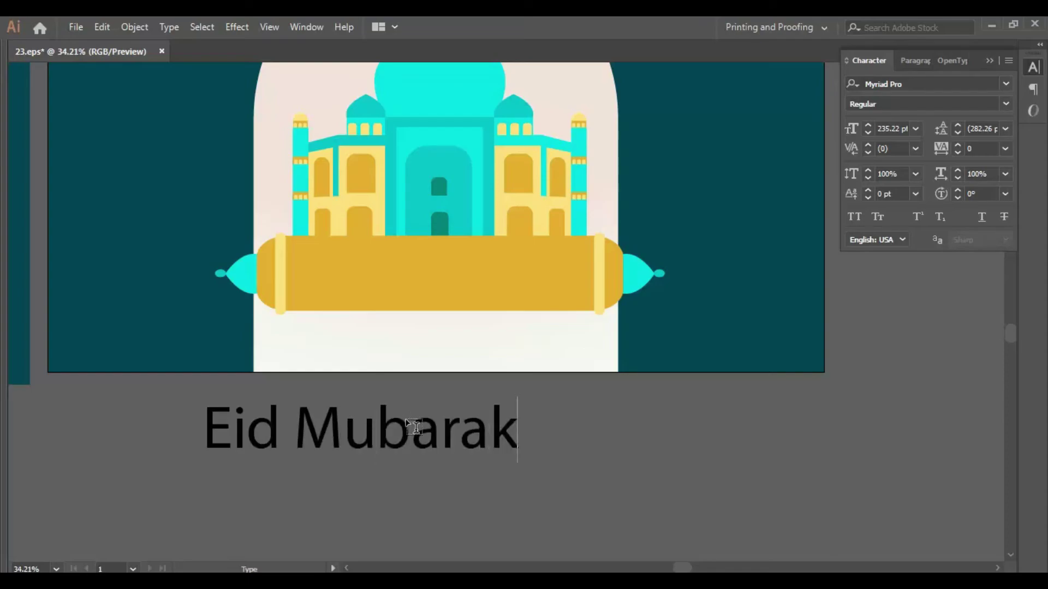
{"action": "key", "text": "Escape"}
{"action": "mouse_move", "coordinate": [444, 437]}
{"action": "left_mouse_down"}
{"action": "mouse_move", "coordinate": [286, 442]}
{"action": "mouse_move", "coordinate": [510, 447]}
{"action": "left_mouse_up"}
- Set the text's font to Nexa Rust Script L 0
{"action": "left_click", "coordinate": [903, 81]}
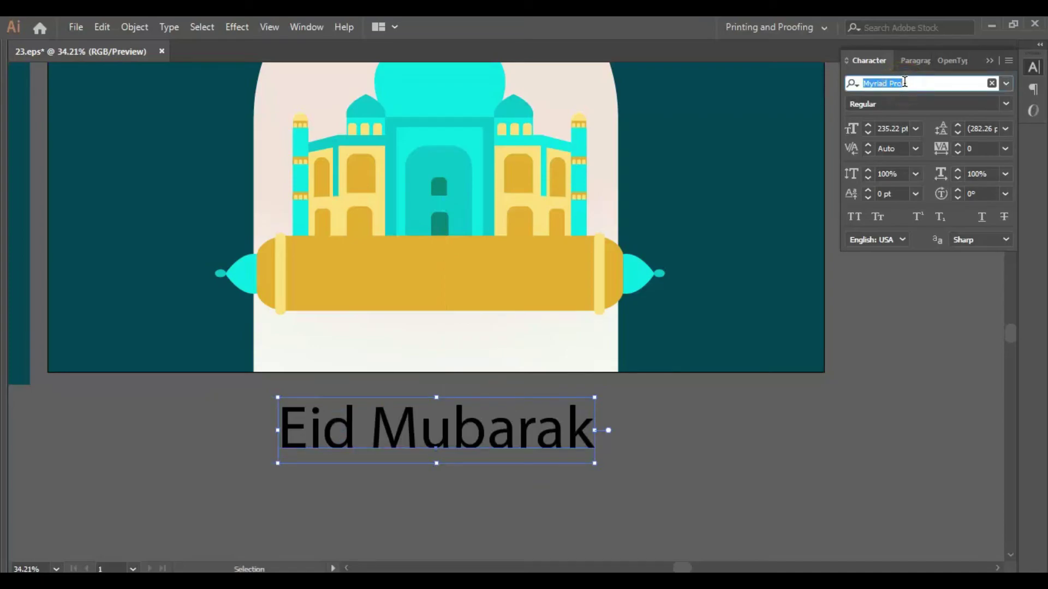
{"action": "key", "text": "Down"}
{"action": "key", "text": "Down"}
{"action": "key", "text": "Down"}
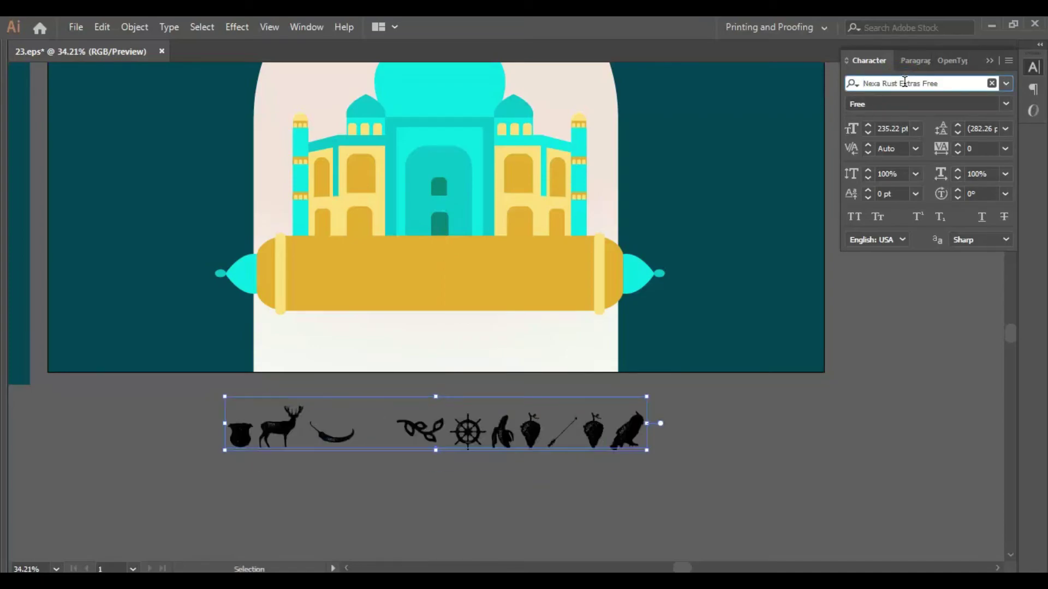
{"action": "key", "text": "Down"}
{"action": "key", "text": "Down"}
{"action": "key", "text": "Down"}
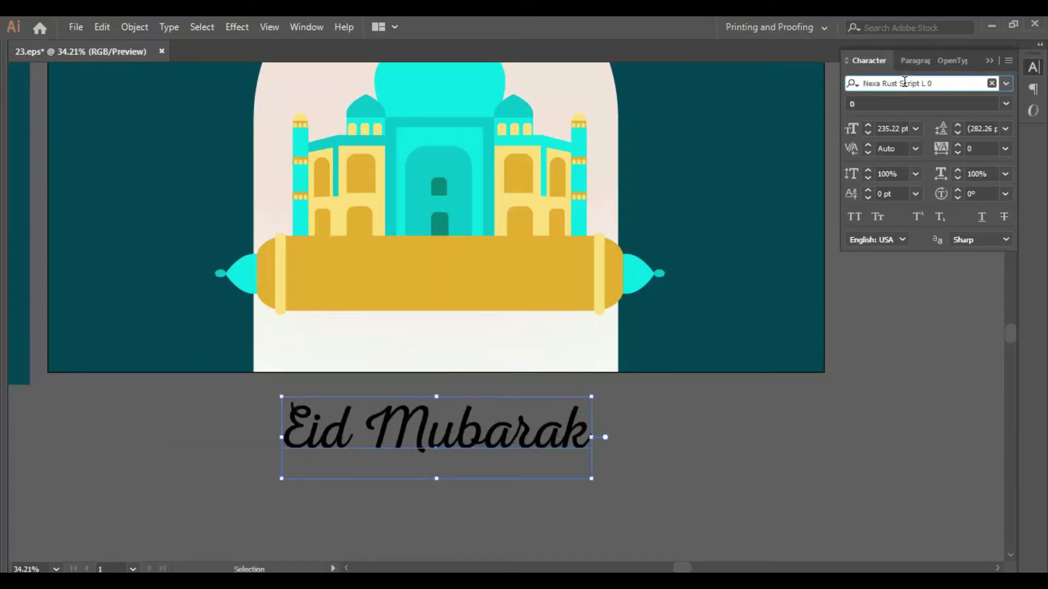
{"action": "key", "text": "Return"}
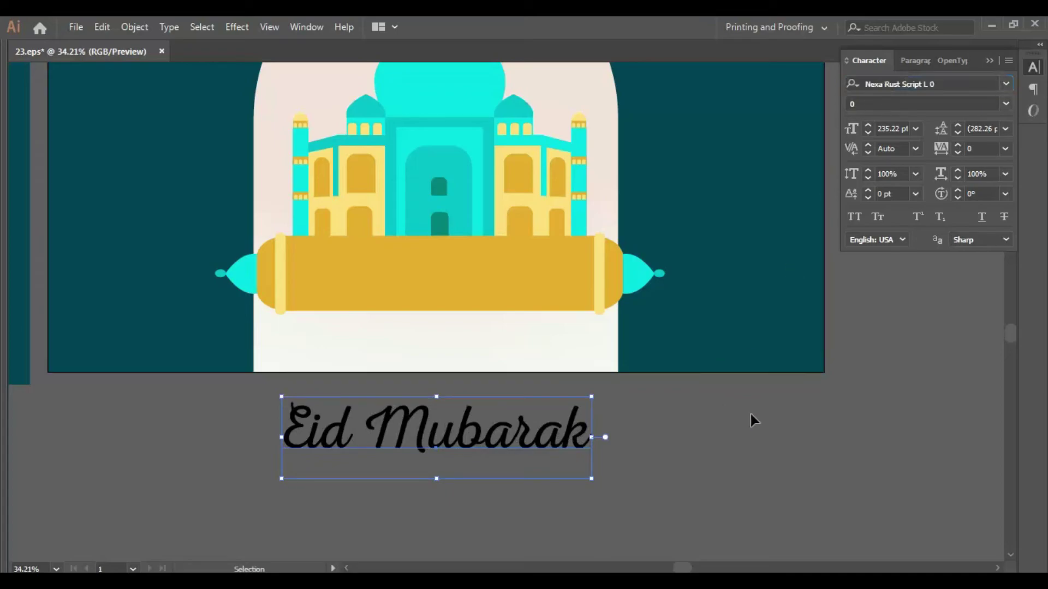
- Move the text onto the gold banner, shrink it to fit, and colour it dark teal
{"action": "left_click_drag", "start_coordinate": [507, 472], "coordinate": [508, 317]}
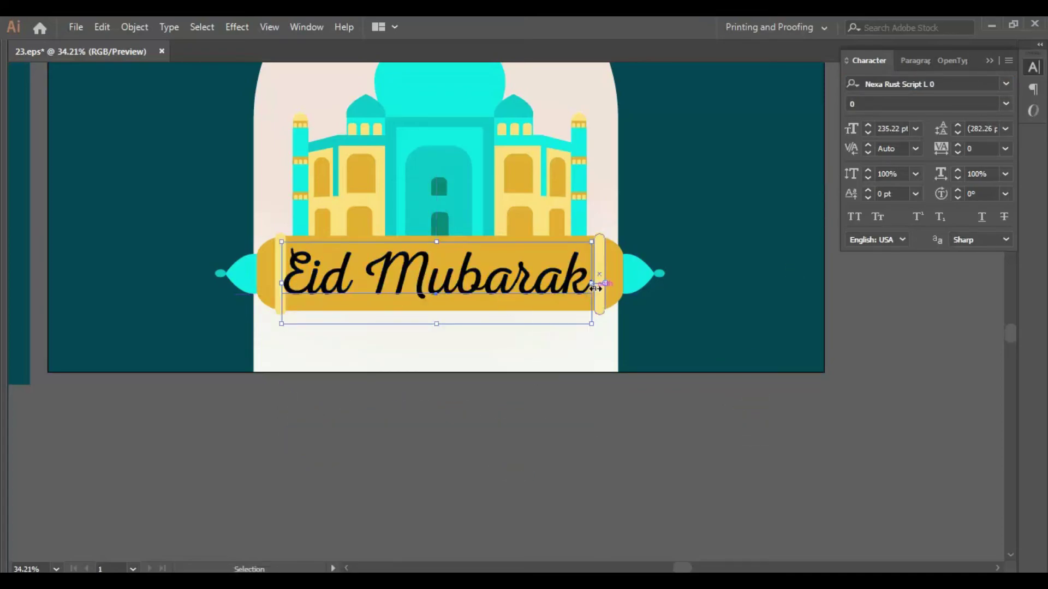
{"action": "left_click_drag", "start_coordinate": [594, 284], "coordinate": [555, 290]}
{"action": "key", "text": "i"}
{"action": "left_click", "coordinate": [805, 284]}
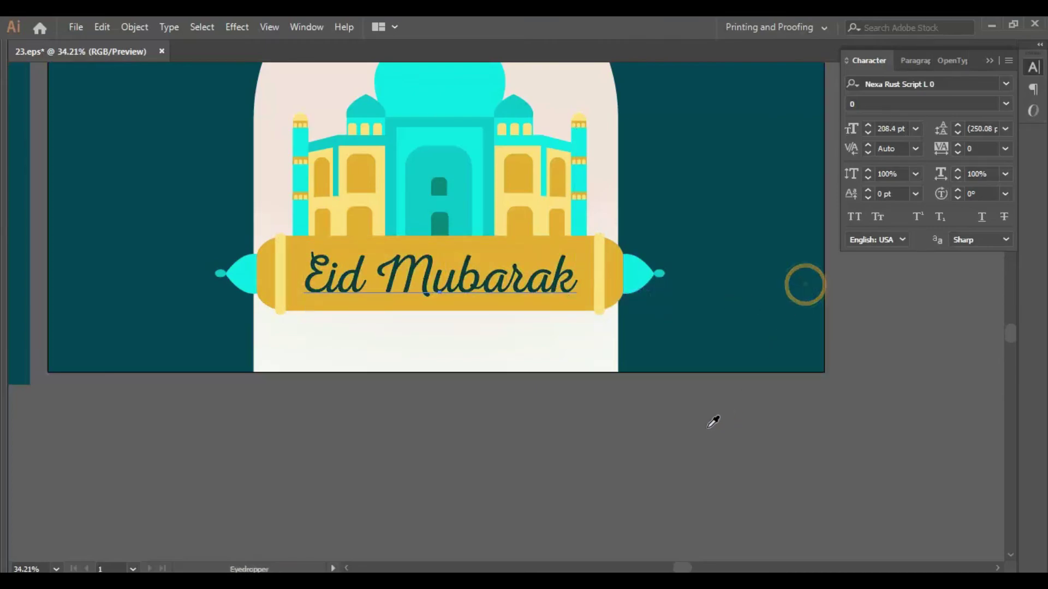
- Nudge the text slightly down on the banner, then zoom out to show both artboards
{"action": "left_click", "coordinate": [704, 428]}
{"action": "left_click_drag", "start_coordinate": [375, 438], "coordinate": [417, 352]}
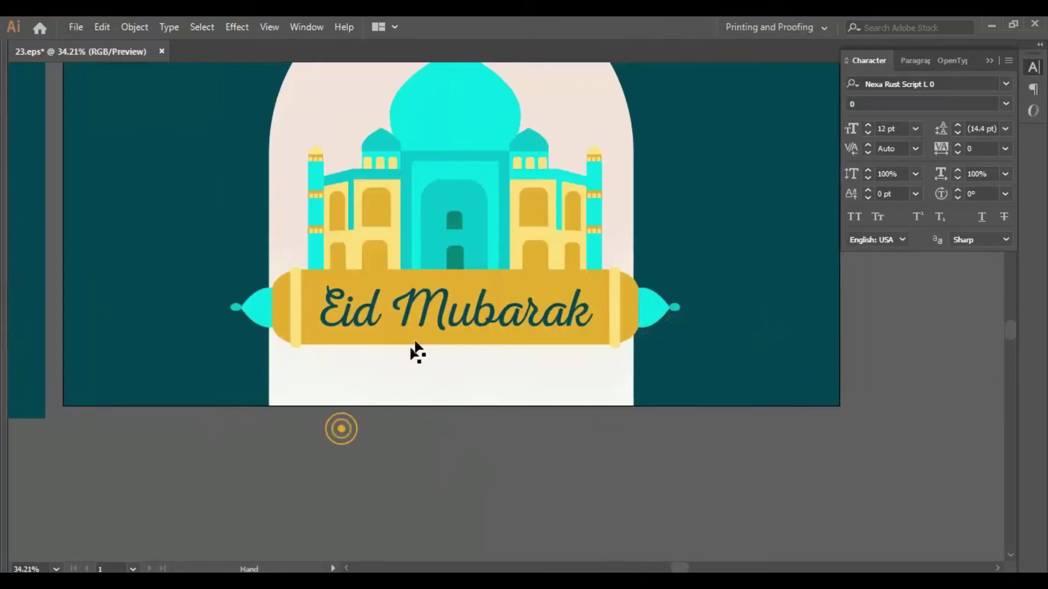
{"action": "left_click", "coordinate": [430, 320]}
{"action": "key", "text": "ctrl+plus"}
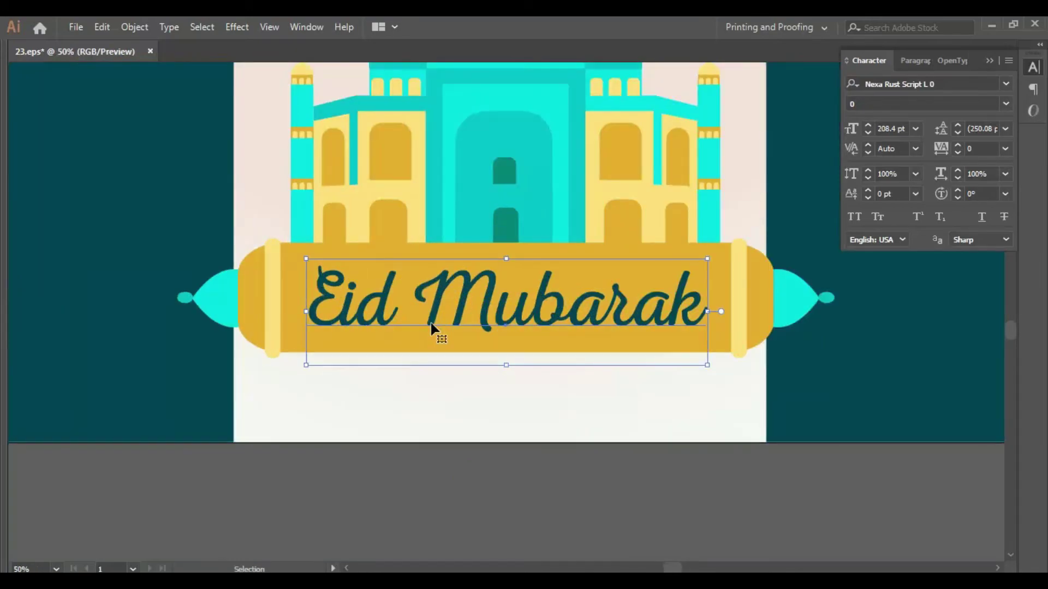
{"action": "left_click_drag", "start_coordinate": [431, 327], "coordinate": [432, 329]}
{"action": "left_click", "coordinate": [526, 502]}
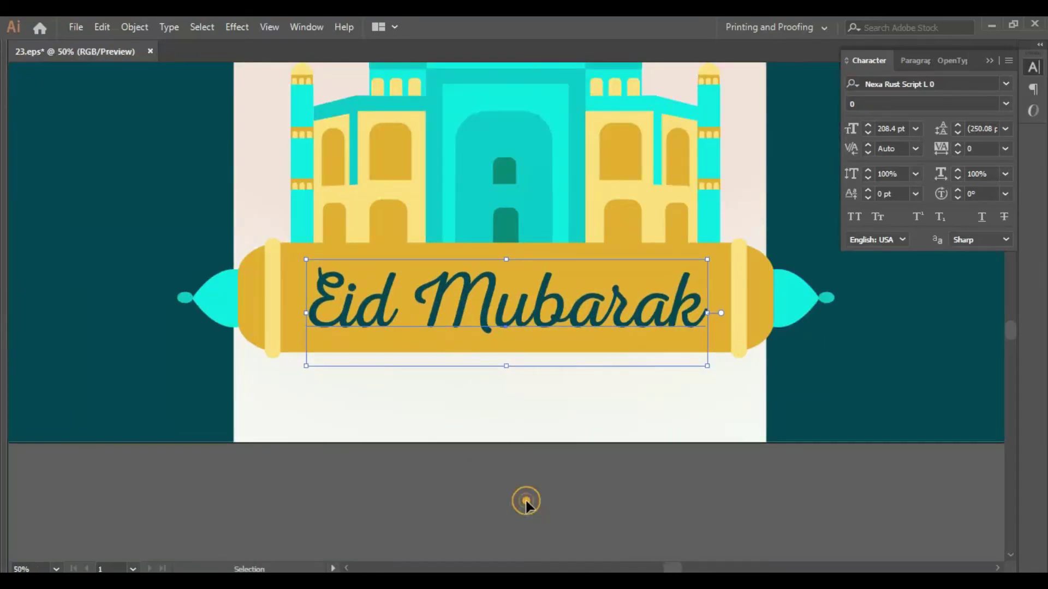
{"action": "key", "text": "ctrl+minus"}
{"action": "key", "text": "ctrl+minus"}
{"action": "left_click_drag", "start_coordinate": [444, 483], "coordinate": [435, 512]}
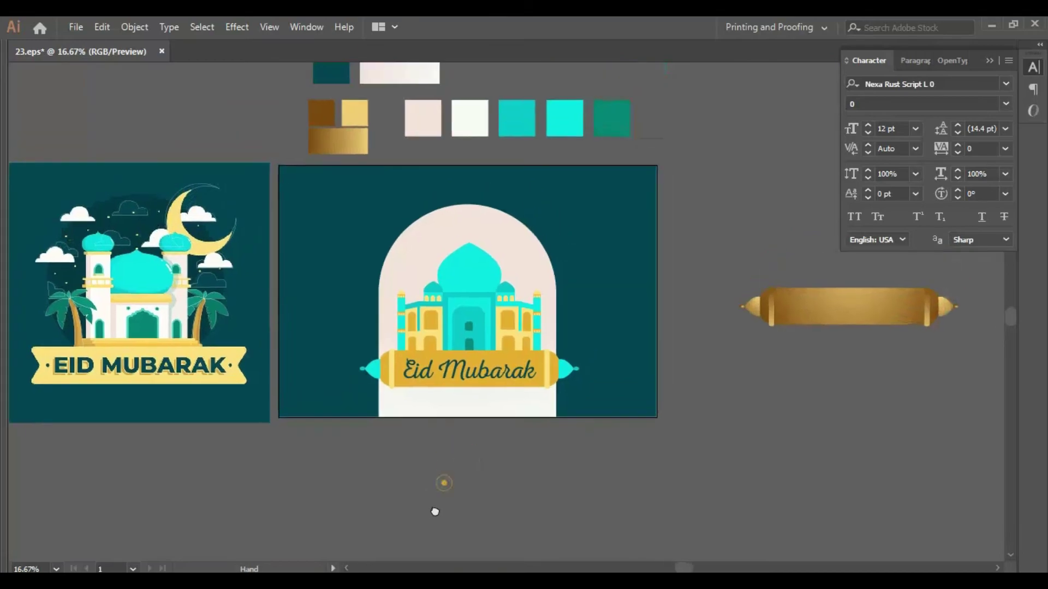
- Delete the spare gold gradient banner and the three gold colour swatches
{"action": "left_click_drag", "start_coordinate": [461, 466], "coordinate": [442, 478]}
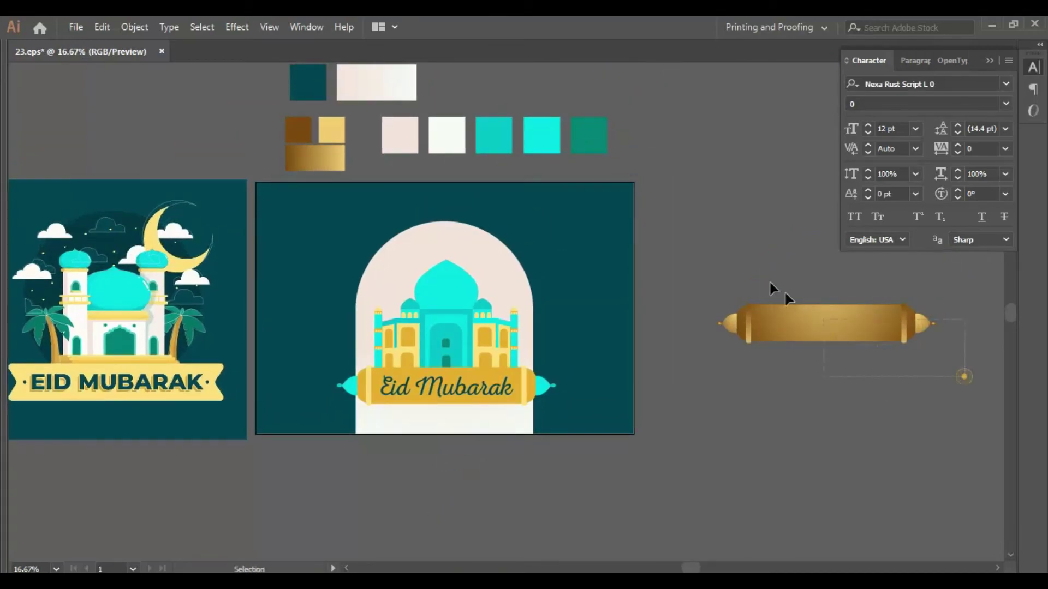
{"action": "mouse_move", "coordinate": [785, 295]}
{"action": "left_mouse_down"}
{"action": "mouse_move", "coordinate": [712, 261]}
{"action": "mouse_move", "coordinate": [724, 297]}
{"action": "left_mouse_up"}
{"action": "key", "text": "Delete"}
{"action": "key", "text": "v"}
{"action": "left_click_drag", "start_coordinate": [360, 189], "coordinate": [288, 150]}
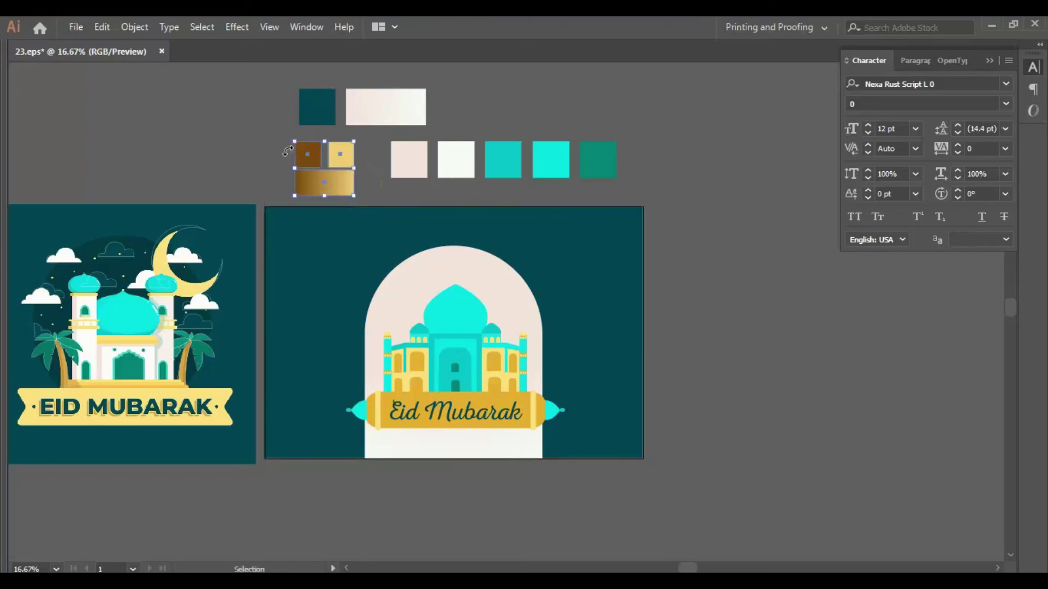
{"action": "key", "text": "Delete"}
- Pan over to the moon outlines and select the crescent moon outline
{"action": "left_click", "coordinate": [353, 216]}
{"action": "left_click_drag", "start_coordinate": [353, 215], "coordinate": [454, 214]}
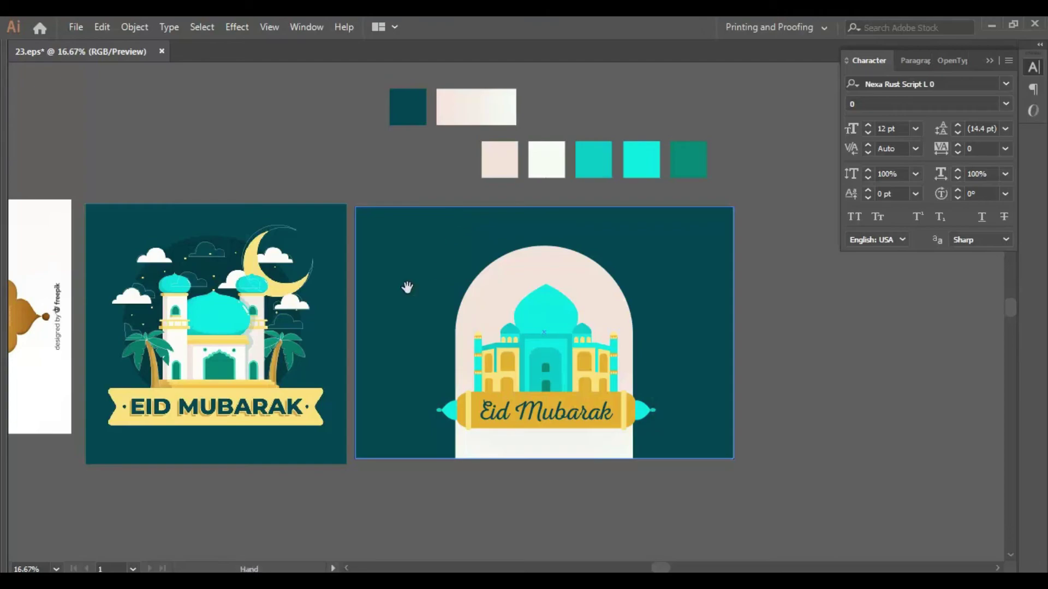
{"action": "left_click_drag", "start_coordinate": [405, 285], "coordinate": [509, 298]}
{"action": "mouse_move", "coordinate": [315, 217]}
{"action": "left_mouse_down"}
{"action": "mouse_move", "coordinate": [447, 255]}
{"action": "mouse_move", "coordinate": [195, 104]}
{"action": "left_mouse_up"}
{"action": "mouse_move", "coordinate": [107, 84]}
{"action": "left_mouse_down"}
{"action": "mouse_move", "coordinate": [243, 182]}
{"action": "mouse_move", "coordinate": [115, 67]}
{"action": "left_mouse_up"}
{"action": "left_click_drag", "start_coordinate": [542, 248], "coordinate": [290, 213]}
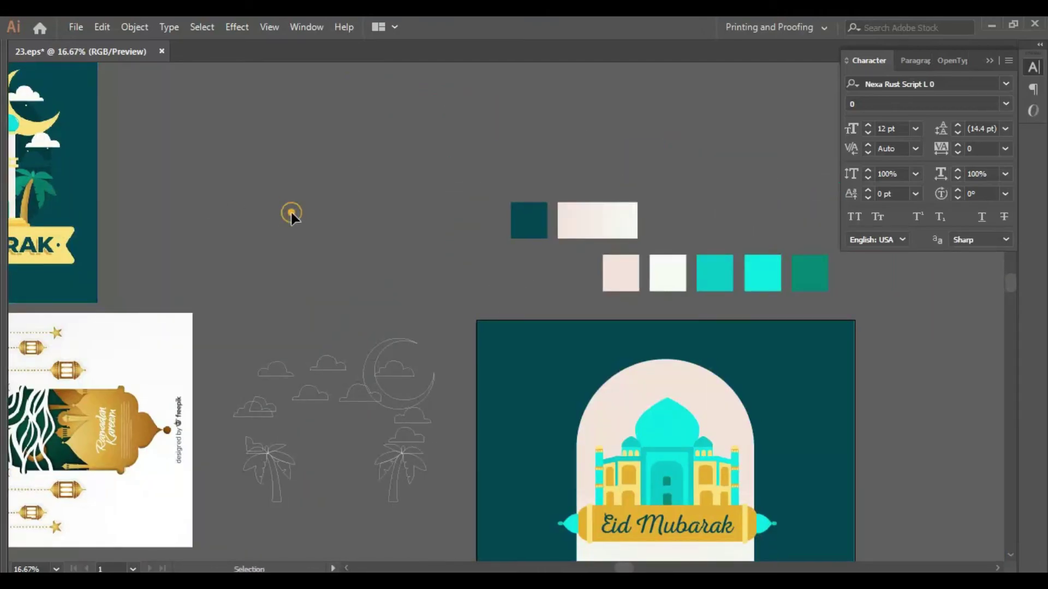
- Zoom in, reselect the moon outline, and ready the Eyedropper over the mosque artboard
{"action": "key", "text": "ctrl+plus"}
{"action": "scroll", "coordinate": [296, 239], "scroll_direction": "down", "scroll_amount": 3}
{"action": "mouse_move", "coordinate": [365, 229]}
{"action": "left_mouse_down"}
{"action": "mouse_move", "coordinate": [432, 269]}
{"action": "mouse_move", "coordinate": [716, 384]}
{"action": "left_mouse_up"}
{"action": "left_click", "coordinate": [433, 263]}
{"action": "mouse_move", "coordinate": [423, 396]}
{"action": "left_mouse_down"}
{"action": "mouse_move", "coordinate": [351, 398]}
{"action": "mouse_move", "coordinate": [159, 227]}
{"action": "mouse_move", "coordinate": [173, 203]}
{"action": "left_mouse_up"}
{"action": "key", "text": "i"}
{"action": "scroll", "coordinate": [435, 342], "scroll_direction": "right", "scroll_amount": 6}
{"action": "scroll", "coordinate": [434, 341], "scroll_direction": "up", "scroll_amount": 1}
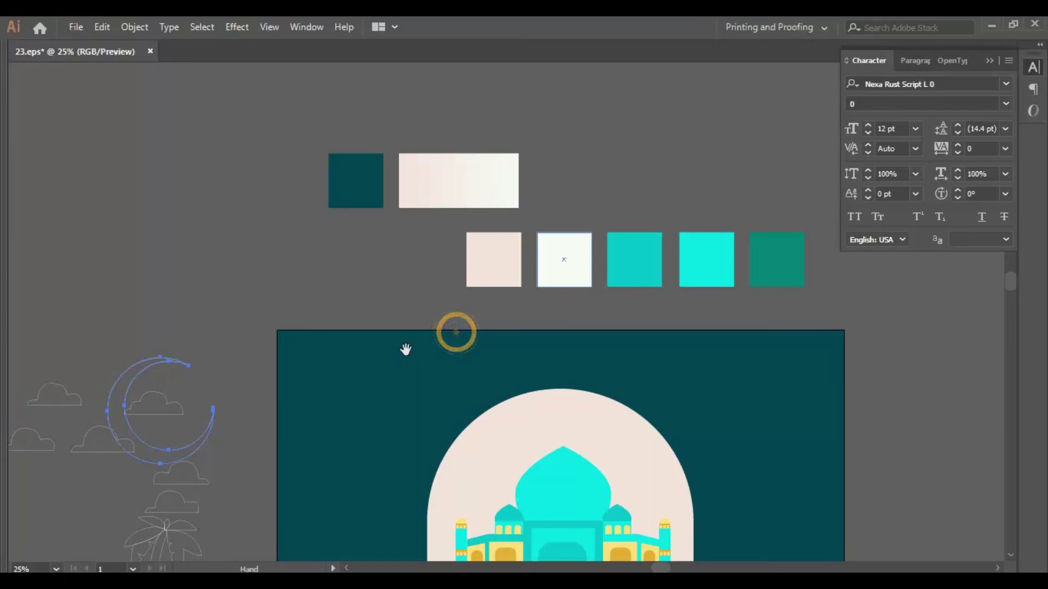
{"action": "scroll", "coordinate": [491, 360], "scroll_direction": "down", "scroll_amount": 3}
- Fill the moon with the mosque windows' yellow and the cloud inside it with white
{"action": "left_click", "coordinate": [541, 373]}
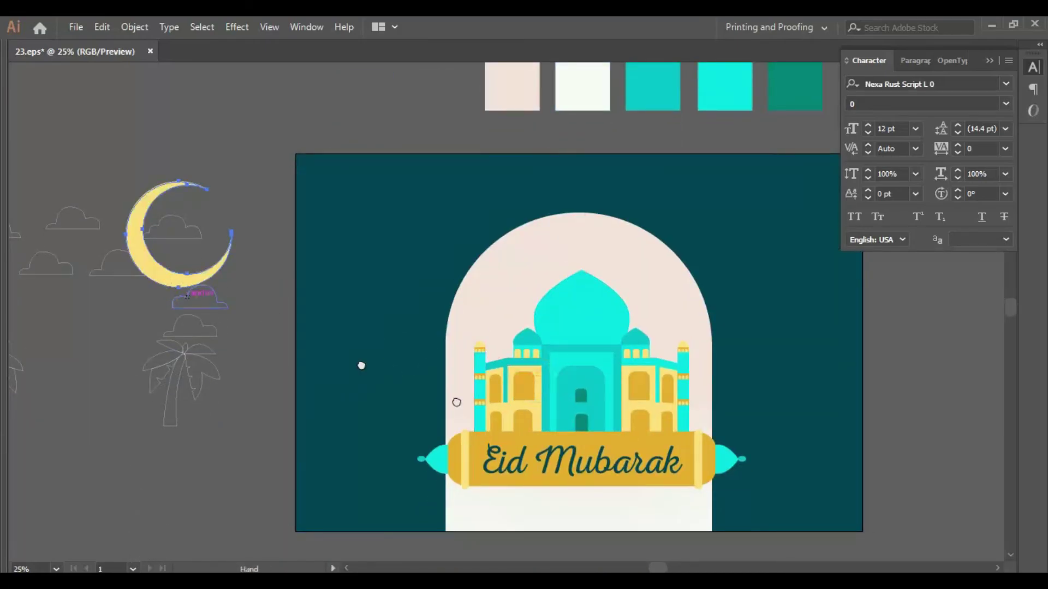
{"action": "left_click_drag", "start_coordinate": [360, 363], "coordinate": [746, 537]}
{"action": "left_click_drag", "start_coordinate": [675, 479], "coordinate": [577, 393]}
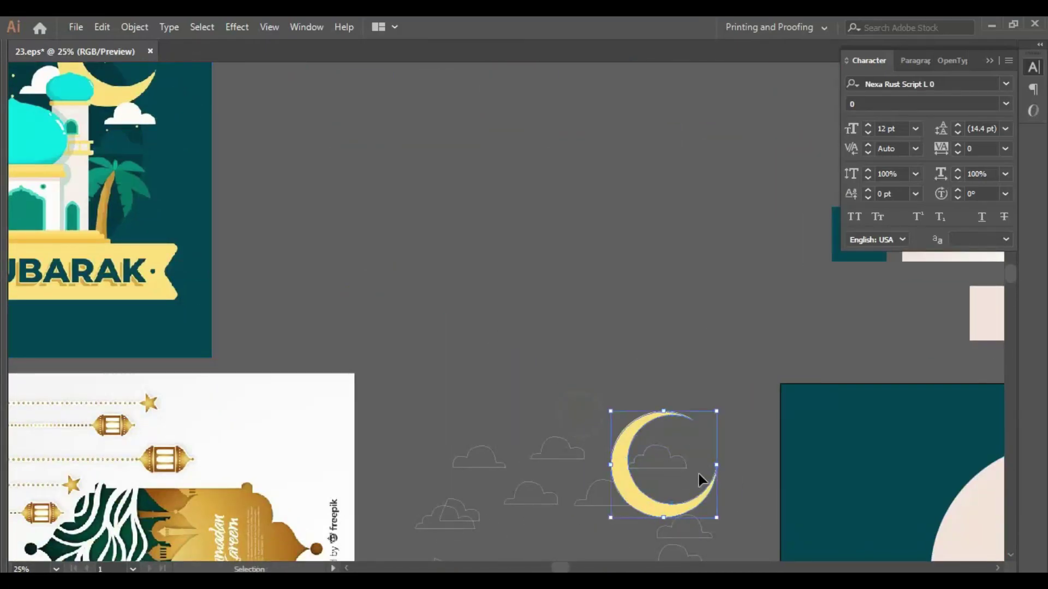
{"action": "left_click", "coordinate": [662, 456], "text": "ctrl"}
{"action": "left_click_drag", "start_coordinate": [662, 456], "coordinate": [423, 416]}
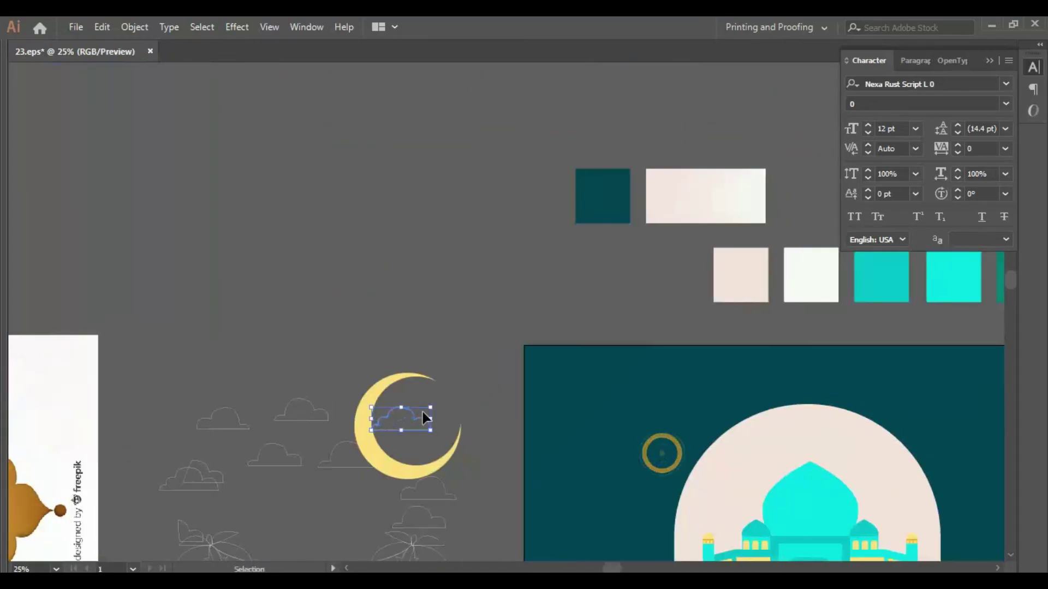
{"action": "left_click", "coordinate": [816, 271]}
- Fill the cloud left of the moon with white, then change it to pale pink
{"action": "key", "text": "v"}
{"action": "left_click", "coordinate": [325, 464]}
{"action": "key", "text": "i"}
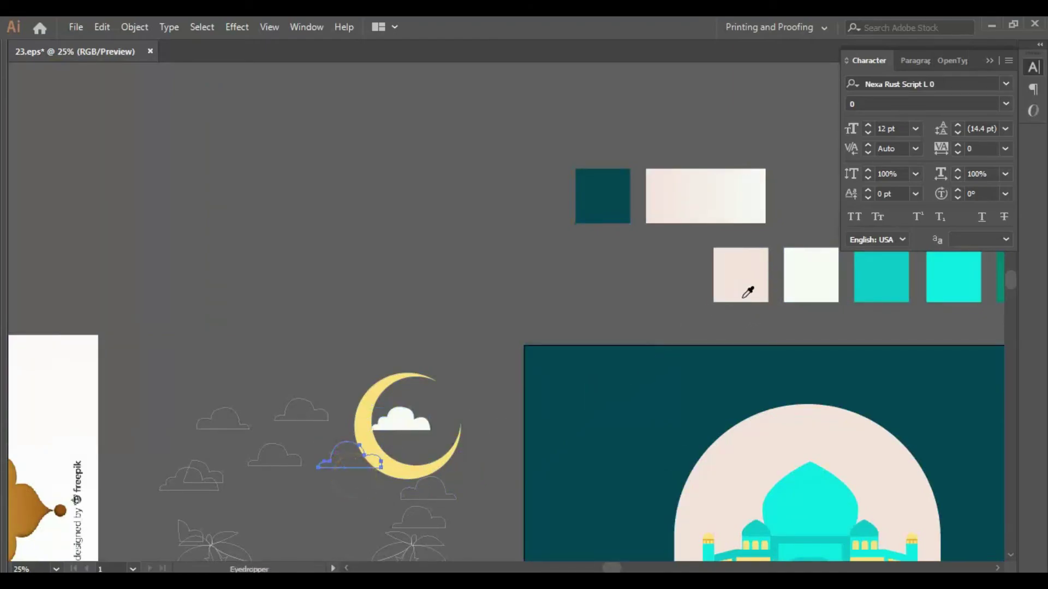
{"action": "left_click", "coordinate": [803, 276]}
{"action": "left_click", "coordinate": [678, 185]}
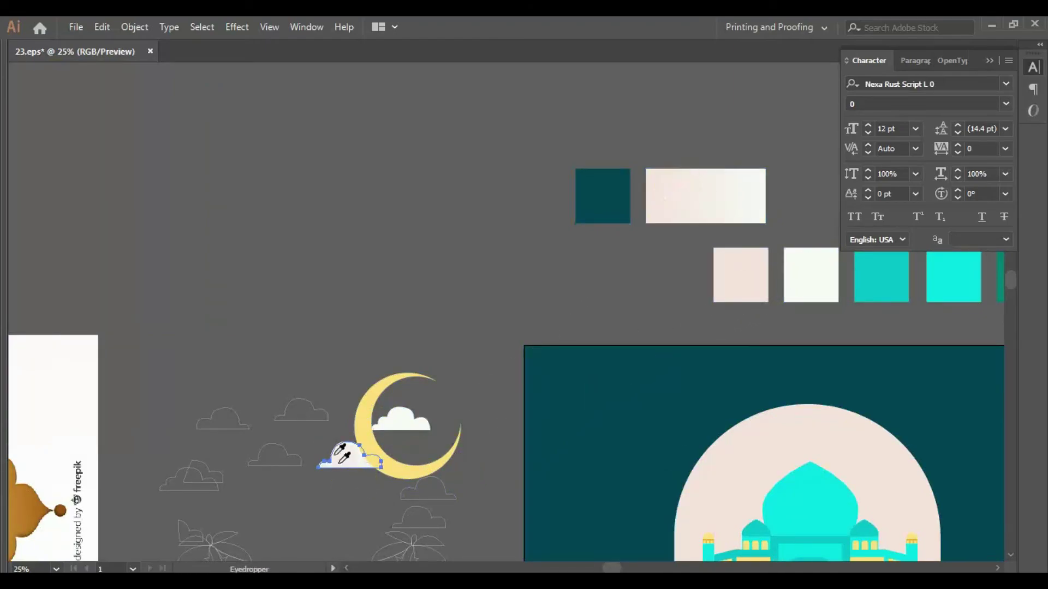
- Fill the upper and lower middle clouds with white, then select the next cloud
{"action": "left_click", "coordinate": [321, 420]}
{"action": "key", "text": "i"}
{"action": "left_click", "coordinate": [401, 420]}
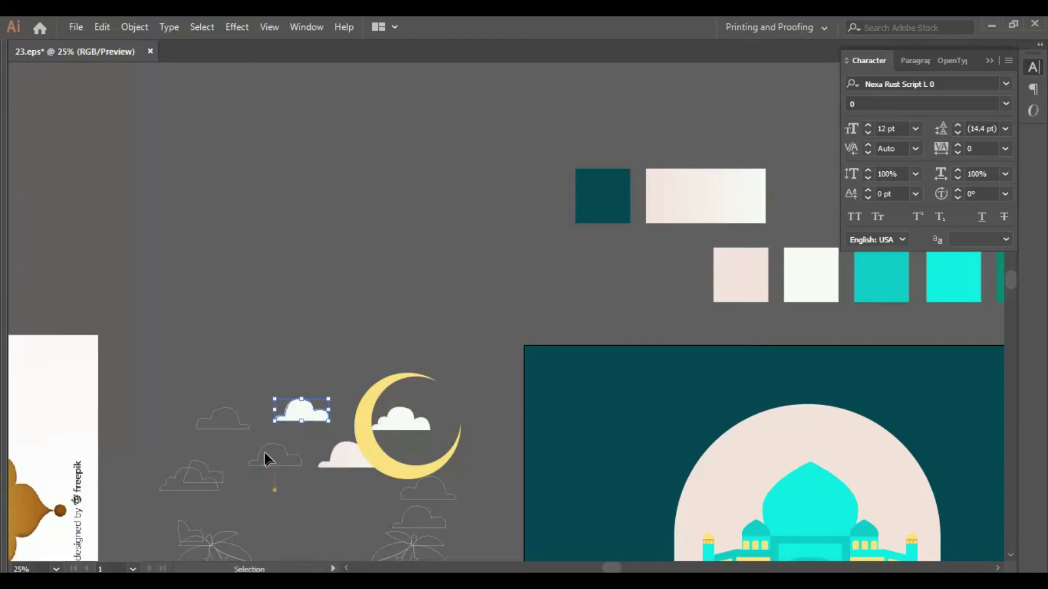
{"action": "left_click", "coordinate": [264, 457], "text": "ctrl"}
{"action": "left_click", "coordinate": [294, 405]}
{"action": "key", "text": "v"}
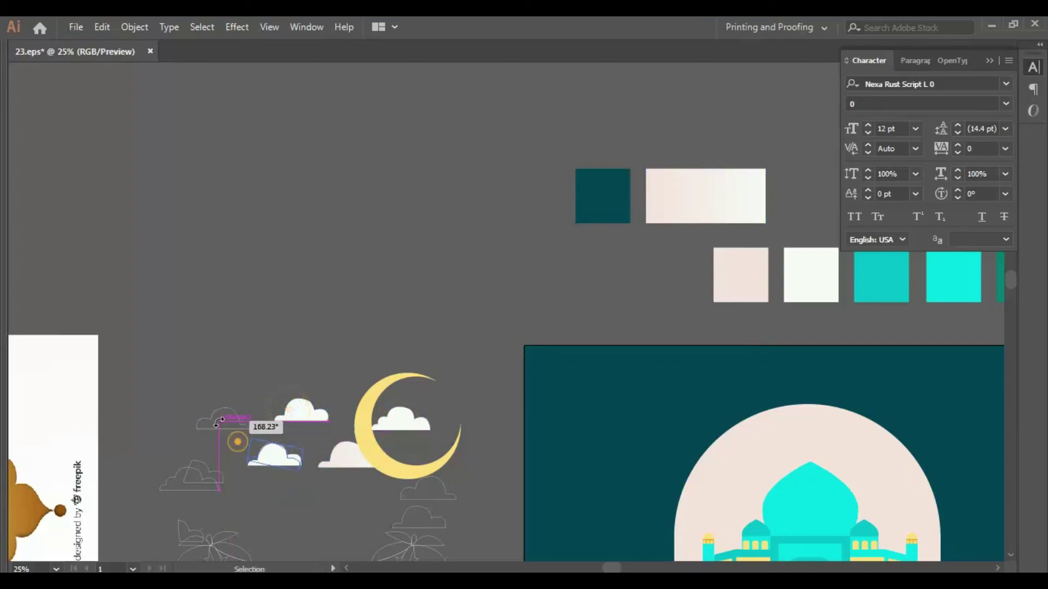
{"action": "left_click", "coordinate": [231, 388]}
{"action": "key", "text": "i"}
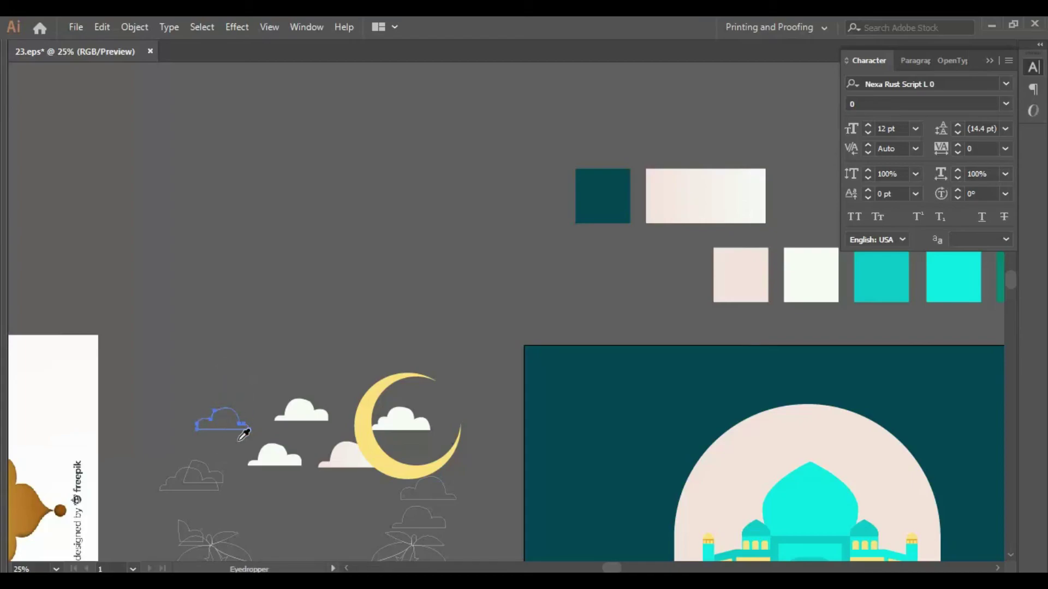
- Fill the left outline cloud with the white cloud colour using the Eyedropper
{"action": "left_click", "coordinate": [301, 415]}
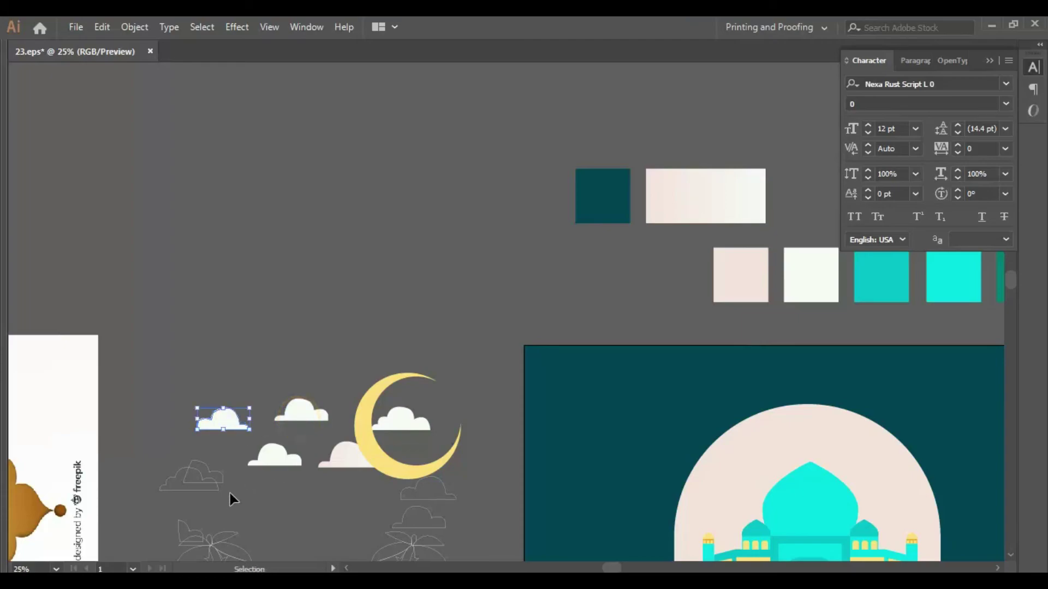
{"action": "left_click", "coordinate": [190, 488]}
{"action": "key", "text": "i"}
{"action": "left_click", "coordinate": [287, 456]}
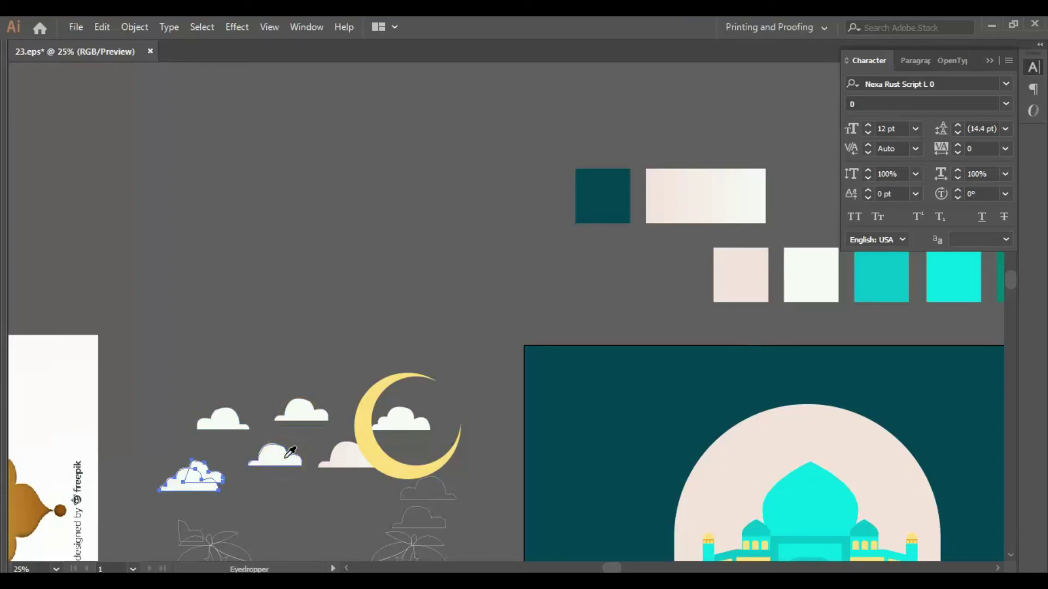
{"action": "key", "text": "a"}
{"action": "left_click", "coordinate": [282, 503]}
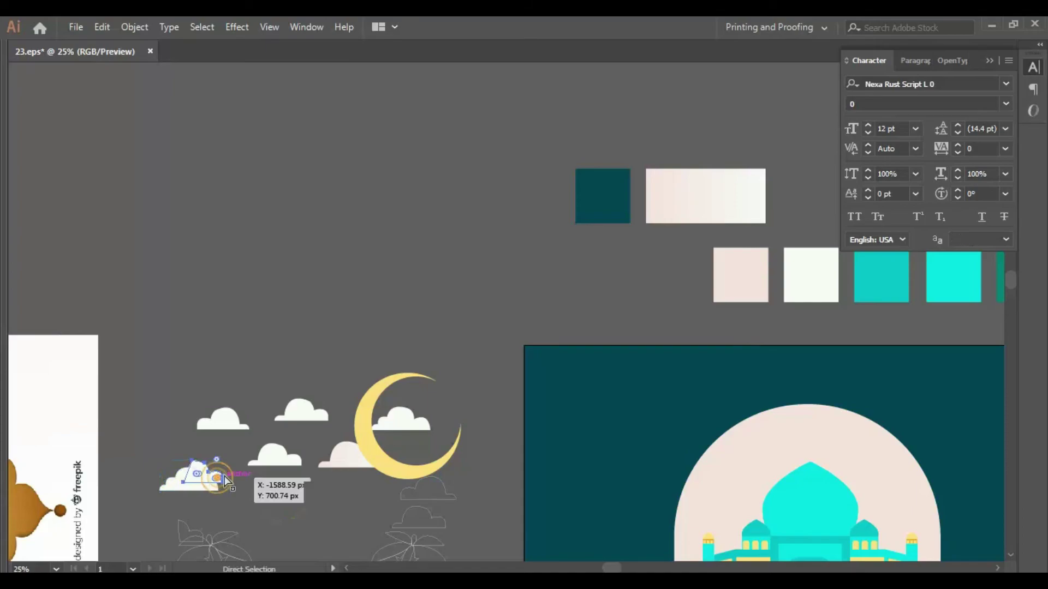
- Give the lower-left outline cloud the pink fill sampled from another cloud
{"action": "left_click", "coordinate": [215, 483]}
{"action": "key", "text": "i"}
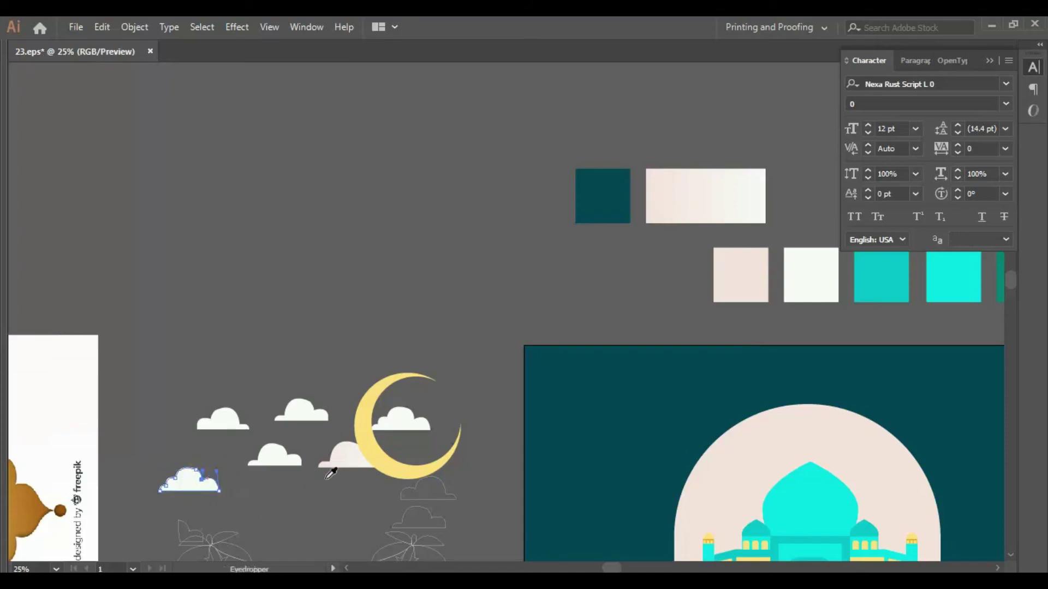
{"action": "left_click", "coordinate": [343, 451]}
{"action": "scroll", "coordinate": [314, 499], "scroll_direction": "down", "scroll_amount": 5}
{"action": "scroll", "coordinate": [305, 469], "scroll_direction": "left", "scroll_amount": 2}
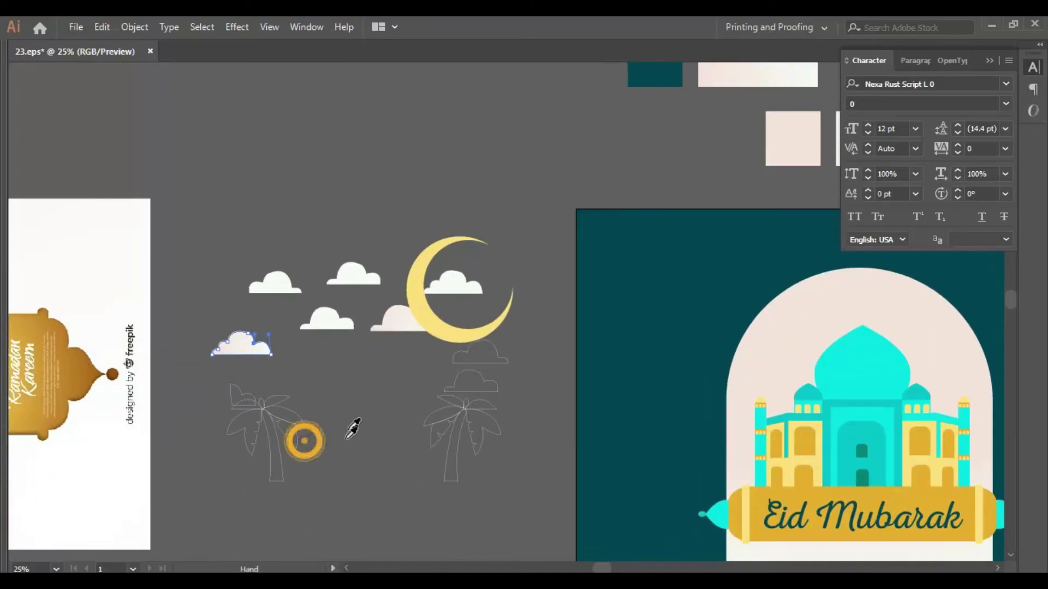
{"action": "left_click", "coordinate": [386, 445]}
- Move the two outline clouds up beneath the crescent moon
{"action": "left_click_drag", "start_coordinate": [489, 359], "coordinate": [462, 333]}
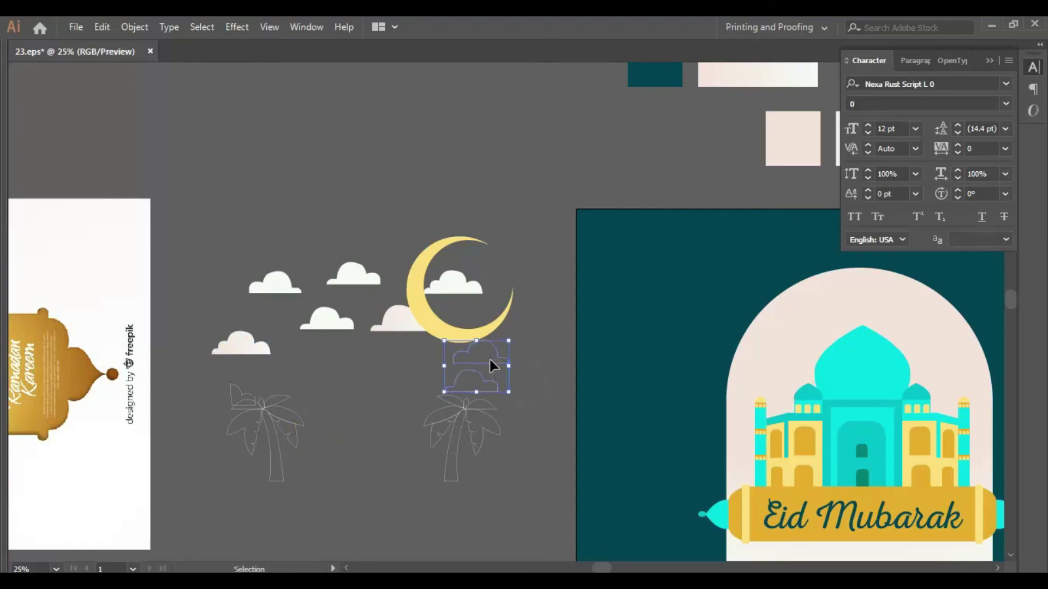
{"action": "key", "text": "minus"}
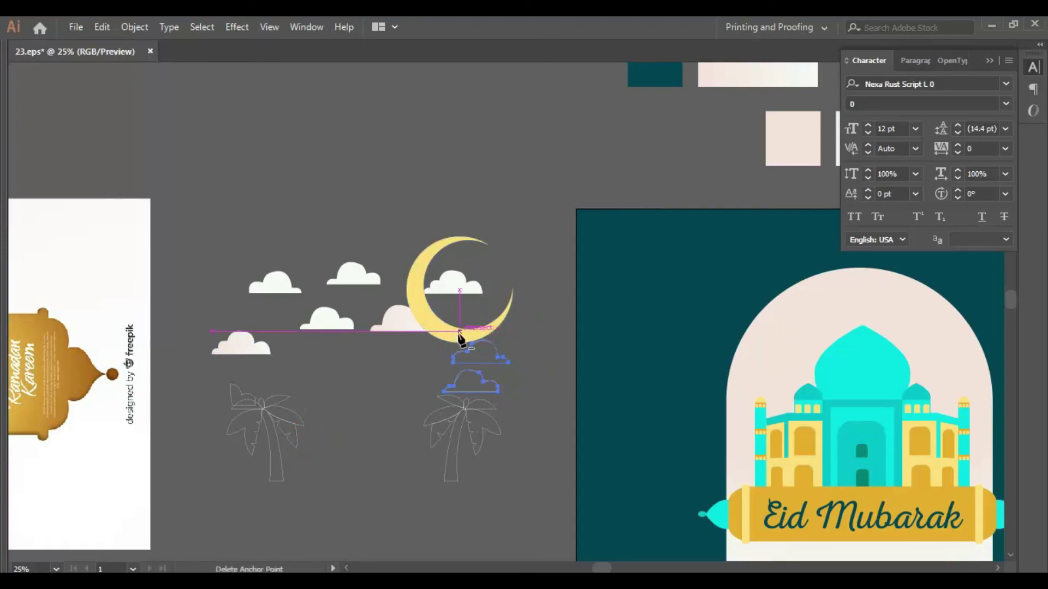
{"action": "left_click_drag", "start_coordinate": [463, 328], "coordinate": [571, 378]}
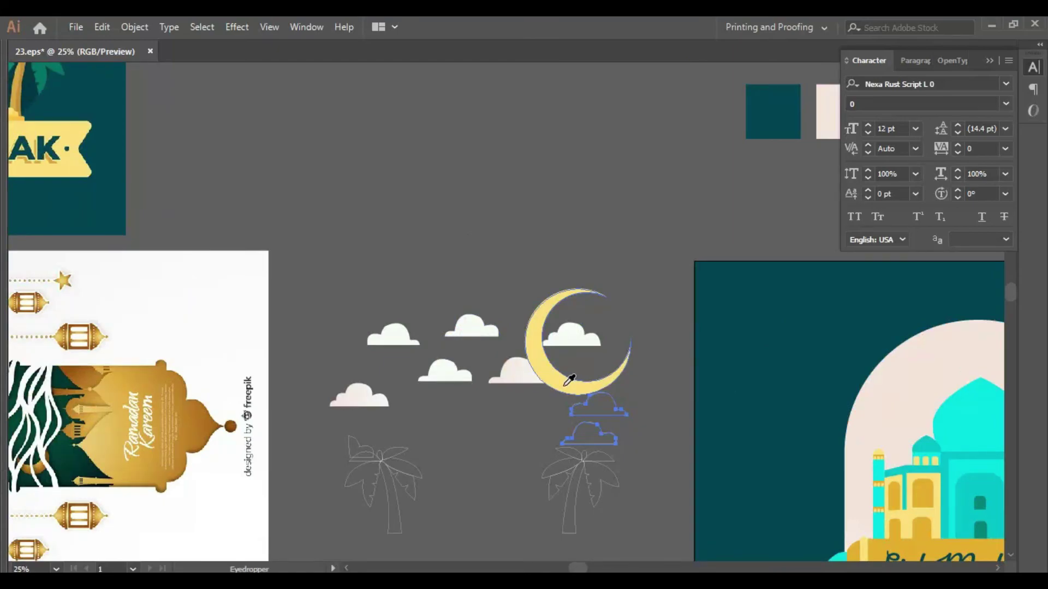
{"action": "mouse_move", "coordinate": [463, 367]}
{"action": "left_mouse_down"}
{"action": "mouse_move", "coordinate": [540, 359]}
{"action": "mouse_move", "coordinate": [558, 313]}
{"action": "left_mouse_up"}
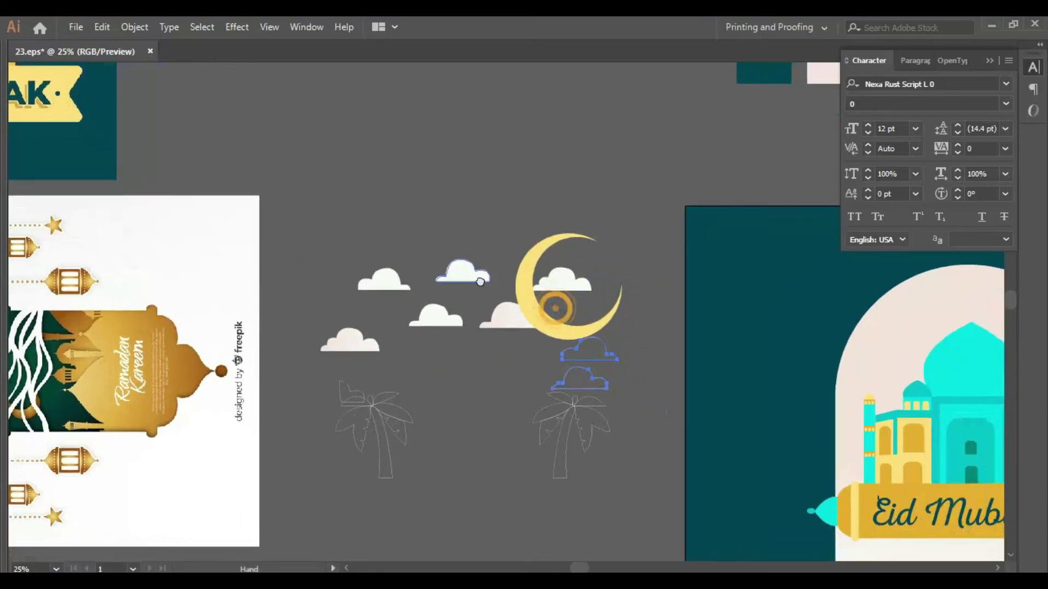
{"action": "left_click_drag", "start_coordinate": [555, 305], "coordinate": [751, 316]}
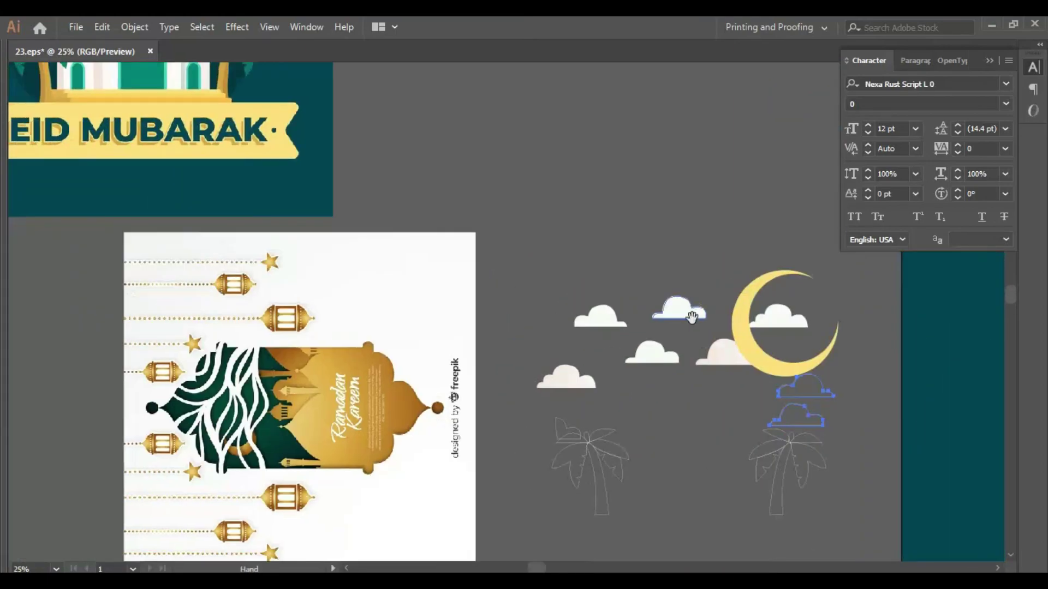
{"action": "mouse_move", "coordinate": [544, 378]}
{"action": "left_mouse_down"}
{"action": "mouse_move", "coordinate": [570, 464]}
{"action": "mouse_move", "coordinate": [427, 302]}
{"action": "left_mouse_up"}
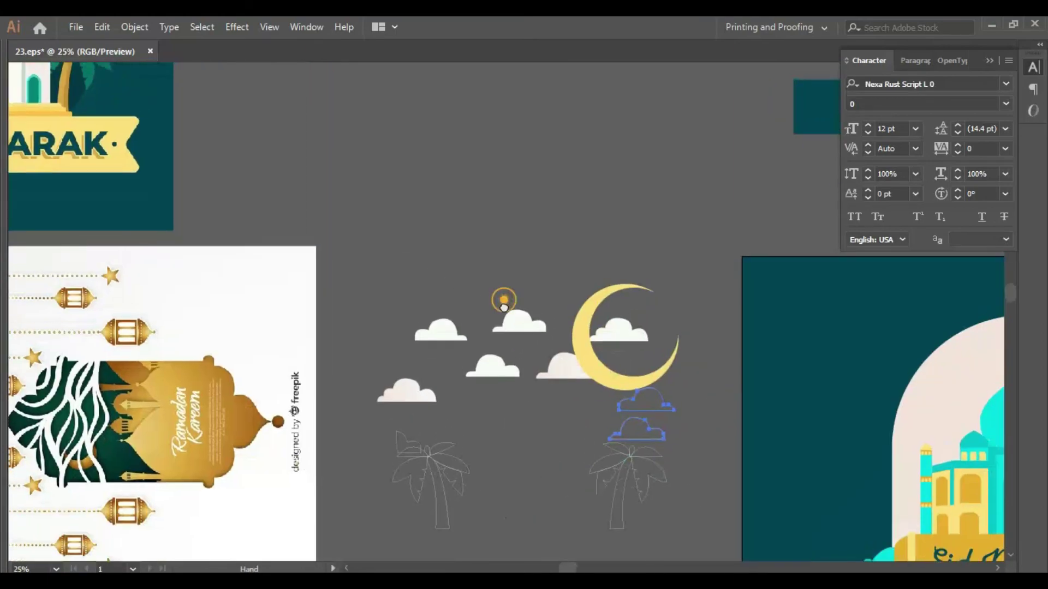
{"action": "mouse_move", "coordinate": [503, 300]}
{"action": "left_mouse_down"}
{"action": "mouse_move", "coordinate": [630, 340]}
{"action": "mouse_move", "coordinate": [611, 389]}
{"action": "left_mouse_up"}
- Fill the two clouds under the moon white, then give the lower one the pinkish fill
{"action": "left_click", "coordinate": [603, 398]}
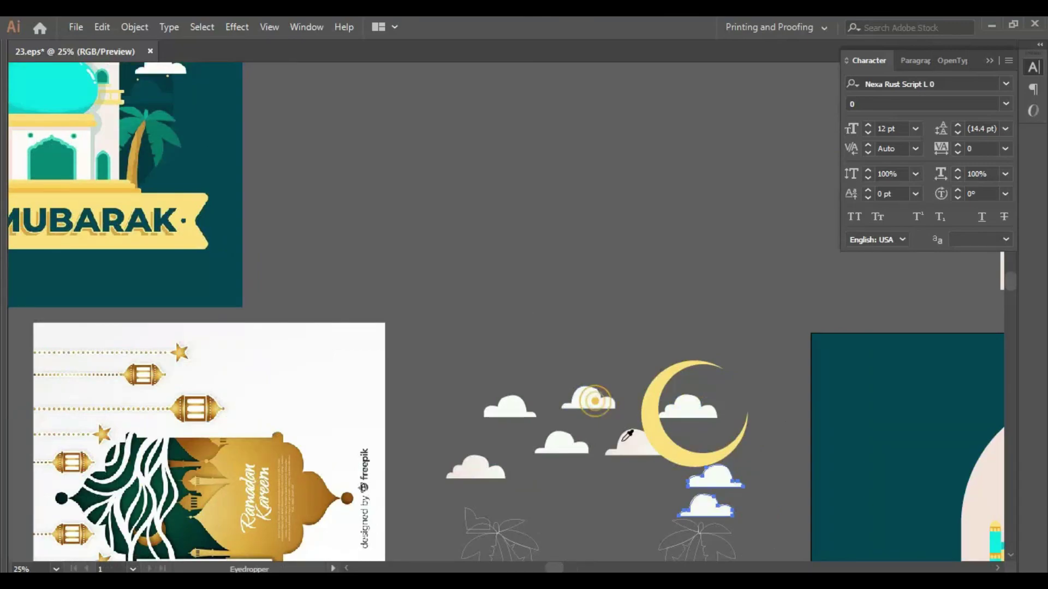
{"action": "left_click", "coordinate": [715, 510]}
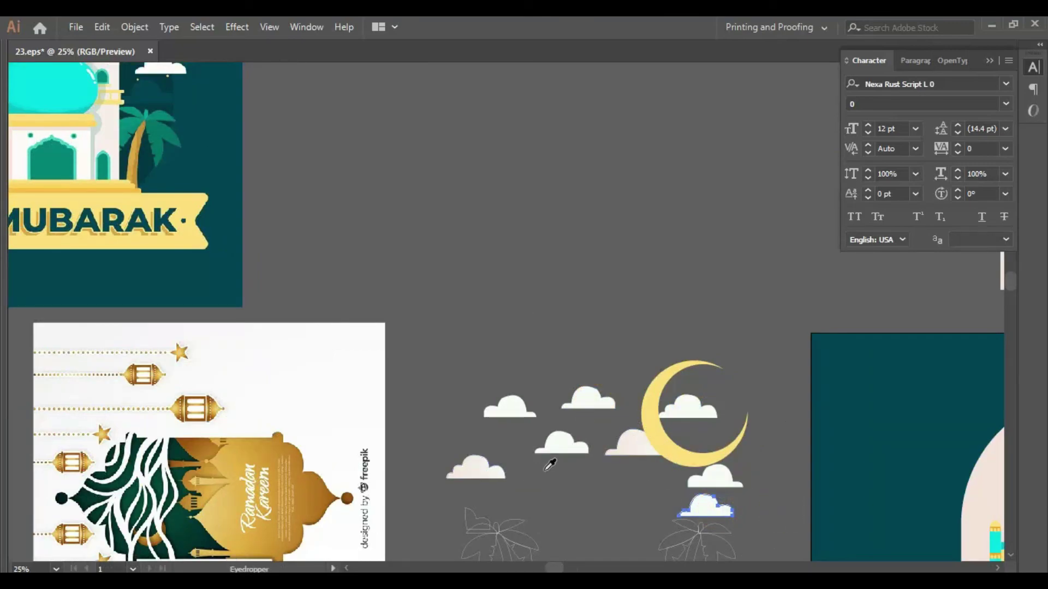
{"action": "left_click", "coordinate": [627, 451]}
- Fill the right palm tree's leaves with the teal sampled from the reference palm
{"action": "left_click_drag", "start_coordinate": [614, 491], "coordinate": [580, 343]}
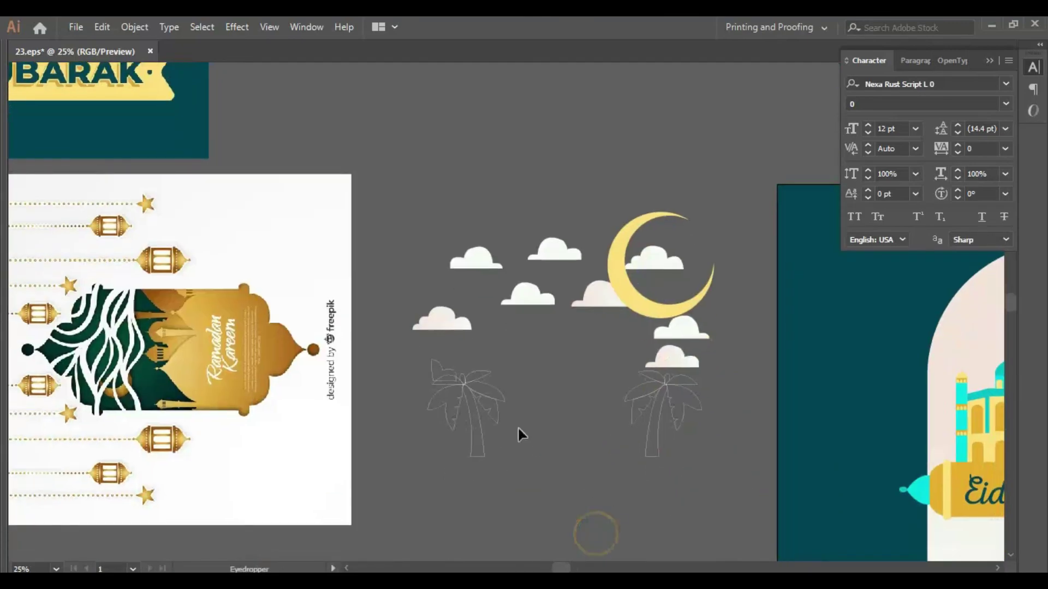
{"action": "left_click_drag", "start_coordinate": [486, 382], "coordinate": [358, 412]}
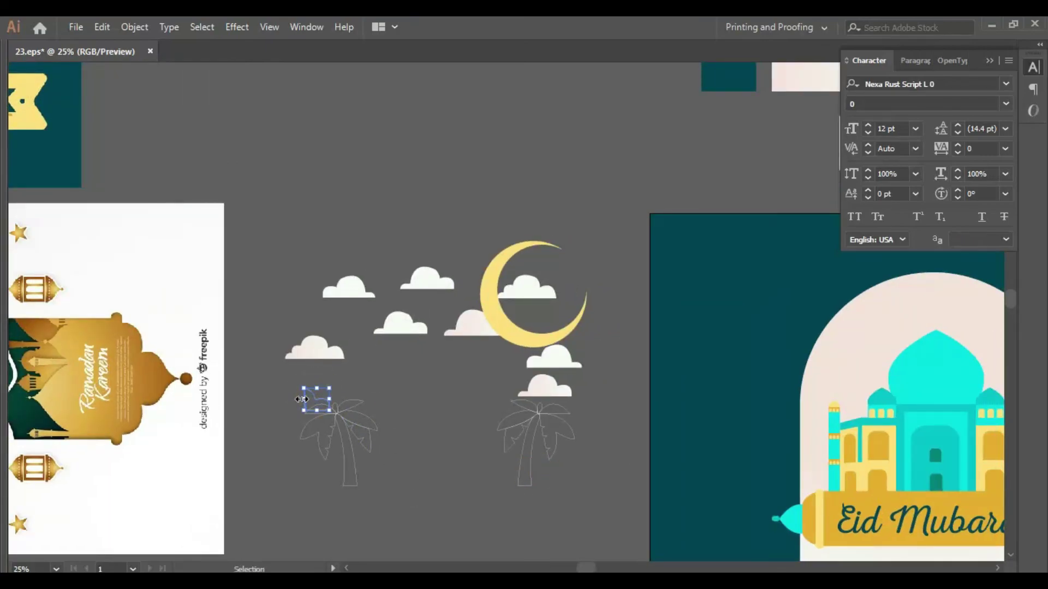
{"action": "left_click_drag", "start_coordinate": [349, 418], "coordinate": [440, 409]}
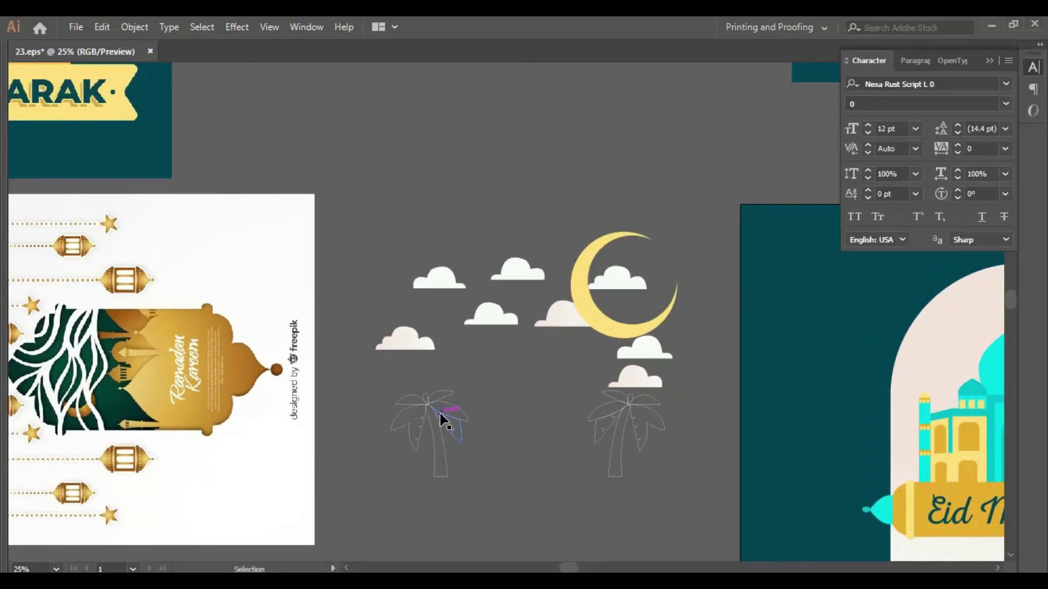
{"action": "left_click_drag", "start_coordinate": [491, 425], "coordinate": [228, 407]}
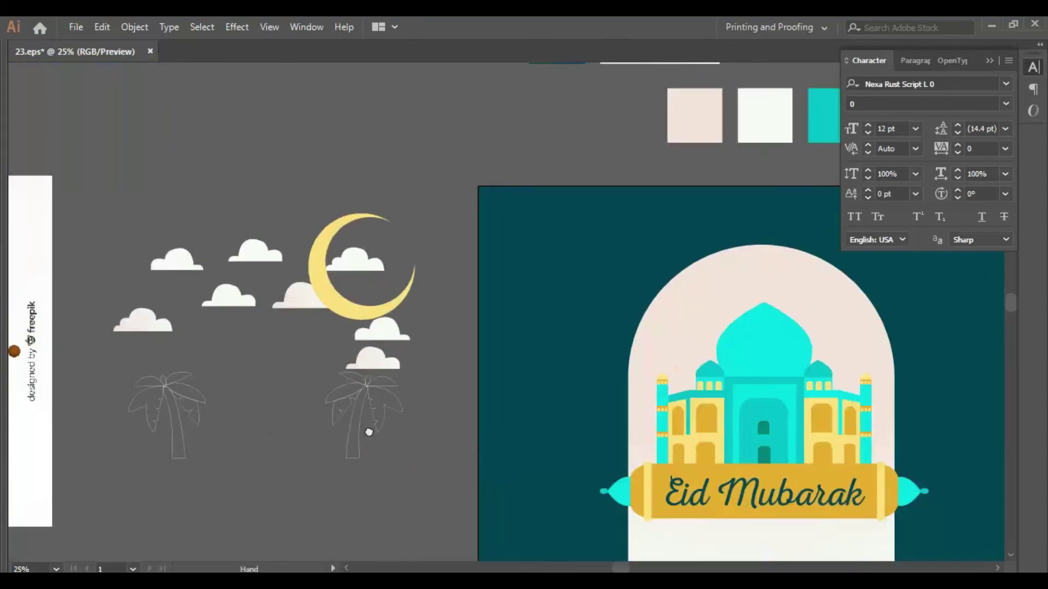
{"action": "left_click_drag", "start_coordinate": [414, 478], "coordinate": [328, 382]}
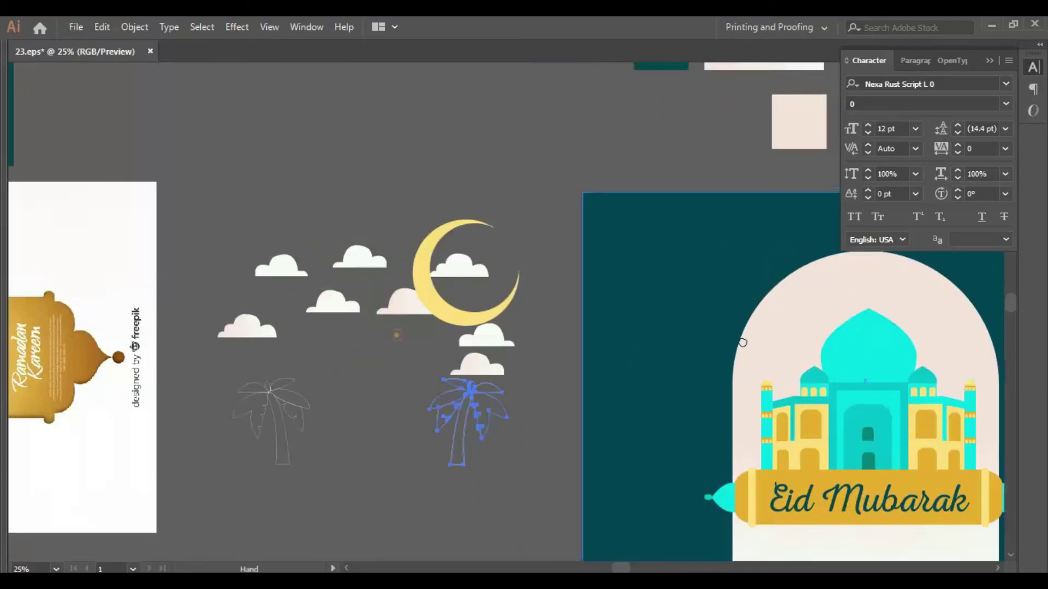
{"action": "left_click_drag", "start_coordinate": [245, 284], "coordinate": [624, 345]}
{"action": "mouse_move", "coordinate": [504, 317]}
{"action": "left_mouse_down"}
{"action": "mouse_move", "coordinate": [504, 393]}
{"action": "mouse_move", "coordinate": [528, 520]}
{"action": "left_mouse_up"}
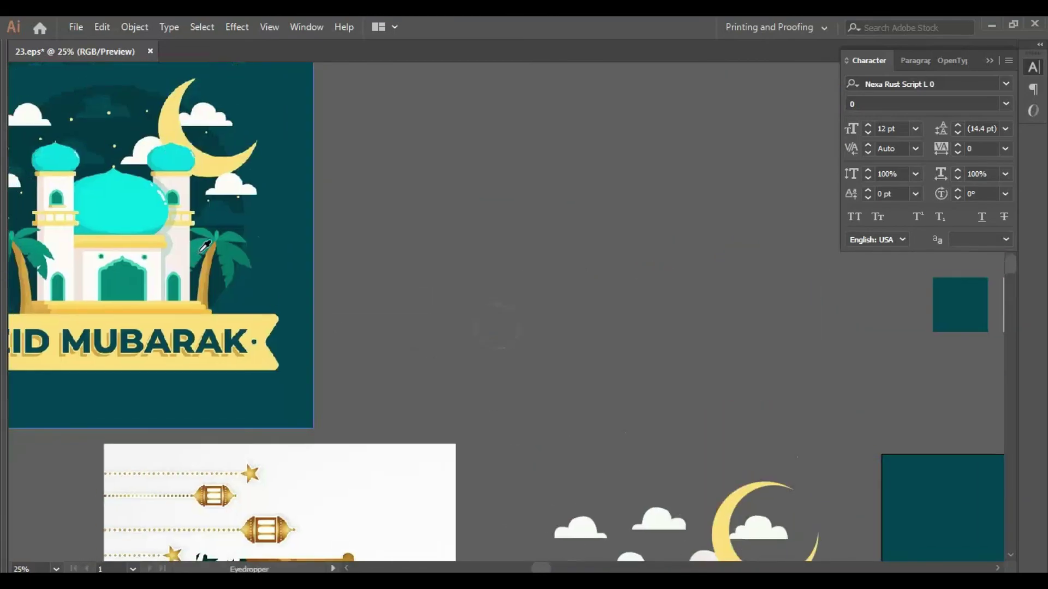
{"action": "left_click", "coordinate": [240, 248]}
- Fill the palm trunk with the sampled gold colour
{"action": "left_click_drag", "start_coordinate": [620, 457], "coordinate": [545, 328]}
{"action": "key", "text": "v"}
{"action": "left_click", "coordinate": [704, 527]}
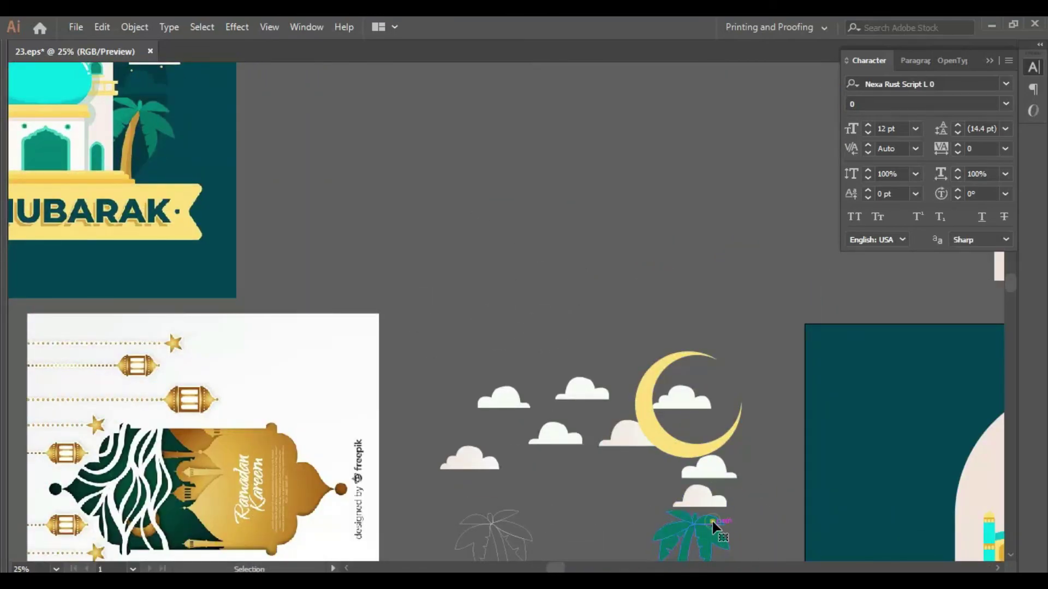
{"action": "left_click", "coordinate": [713, 524]}
{"action": "mouse_move", "coordinate": [634, 570]}
{"action": "left_mouse_down"}
{"action": "mouse_move", "coordinate": [615, 521]}
{"action": "mouse_move", "coordinate": [491, 503]}
{"action": "left_mouse_up"}
{"action": "left_click", "coordinate": [614, 521]}
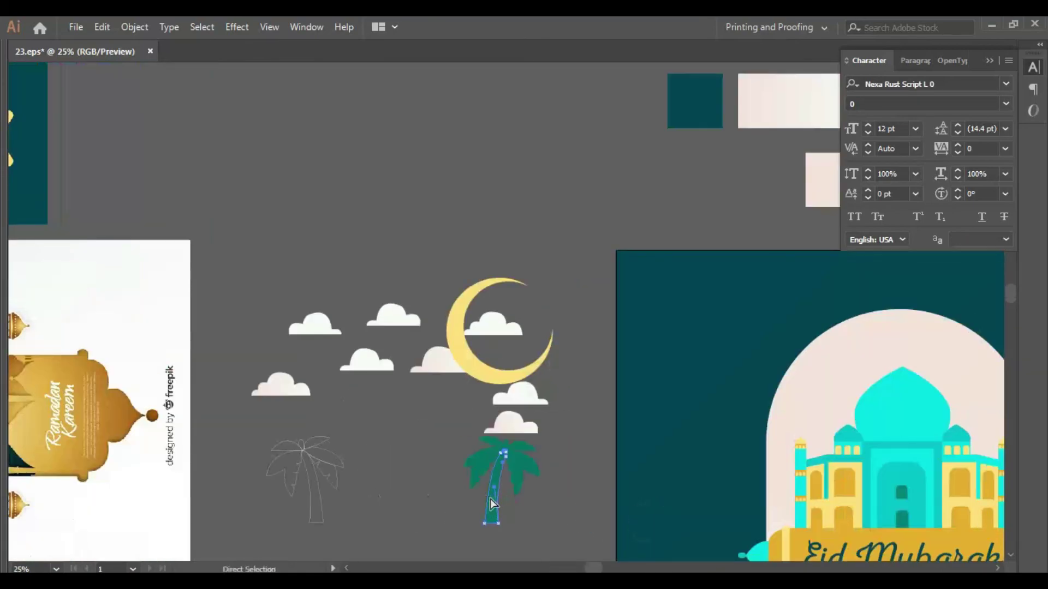
{"action": "left_click", "coordinate": [802, 527]}
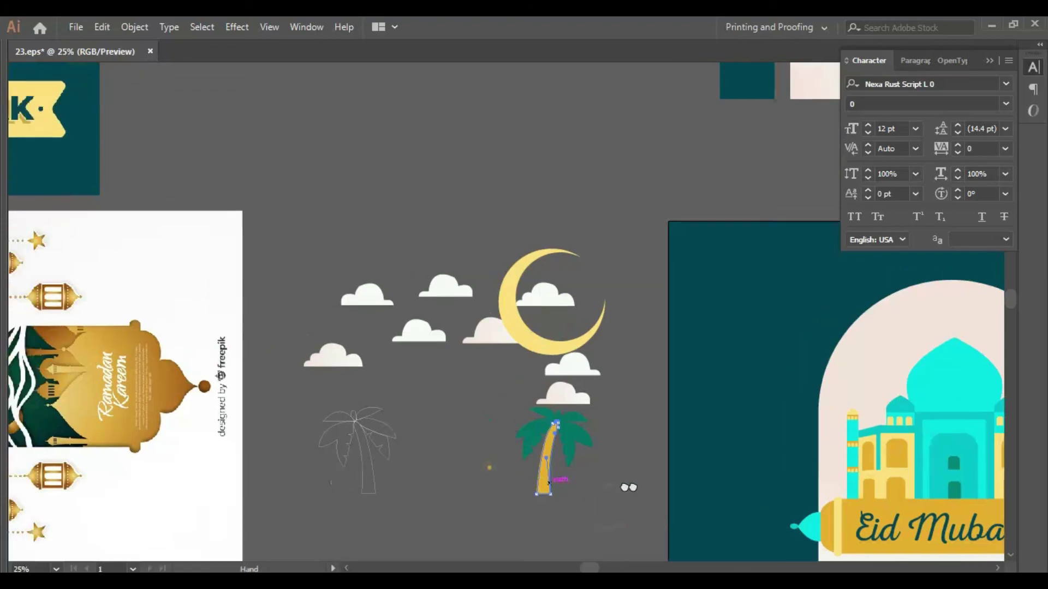
- Give the left palm leaf the reference card's leaf shade
{"action": "mouse_move", "coordinate": [608, 503]}
{"action": "left_mouse_down"}
{"action": "mouse_move", "coordinate": [630, 522]}
{"action": "mouse_move", "coordinate": [603, 528]}
{"action": "left_mouse_up"}
{"action": "left_click", "coordinate": [716, 502]}
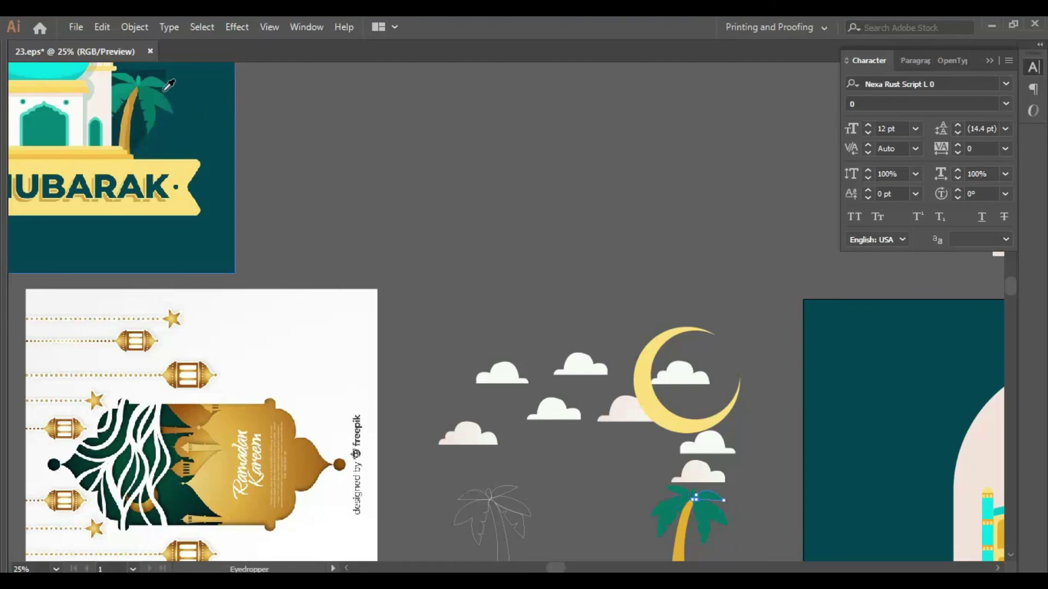
{"action": "key", "text": "a"}
{"action": "left_click", "coordinate": [661, 511]}
{"action": "key", "text": "i"}
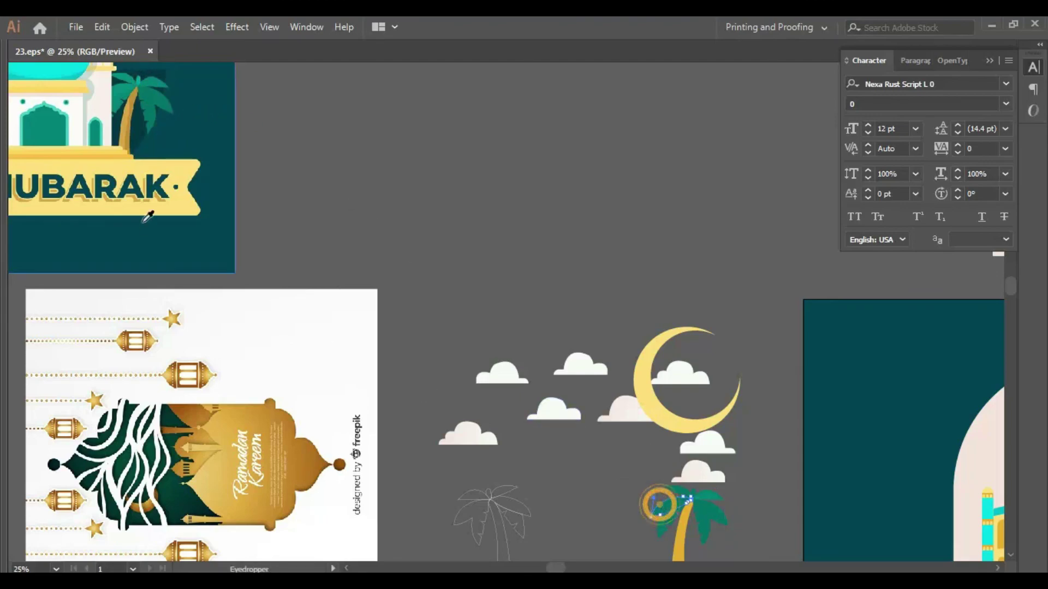
{"action": "left_click", "coordinate": [125, 86]}
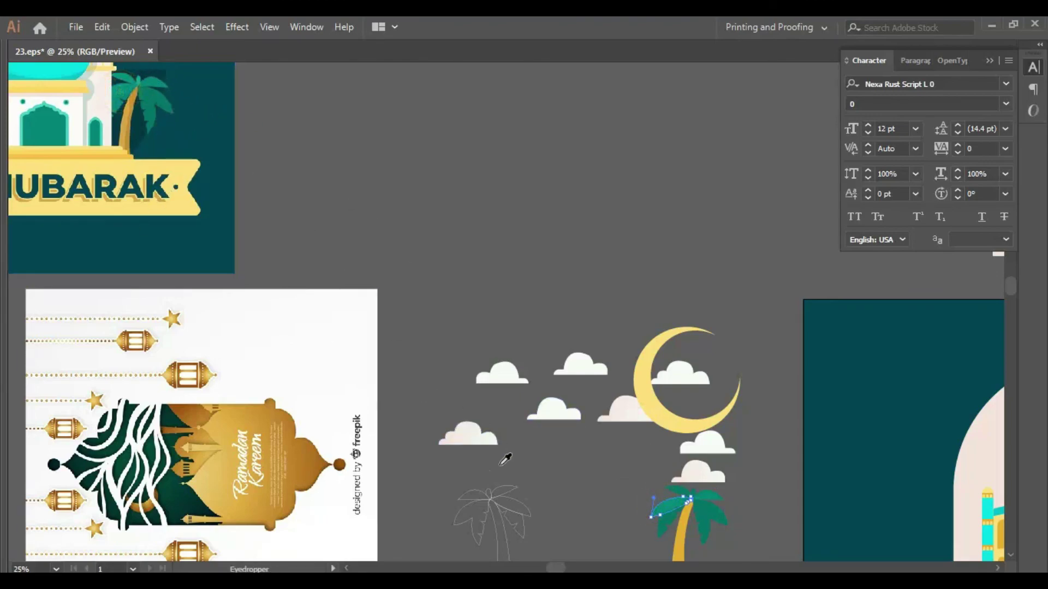
{"action": "left_click_drag", "start_coordinate": [573, 502], "coordinate": [562, 432]}
{"action": "key", "text": "v"}
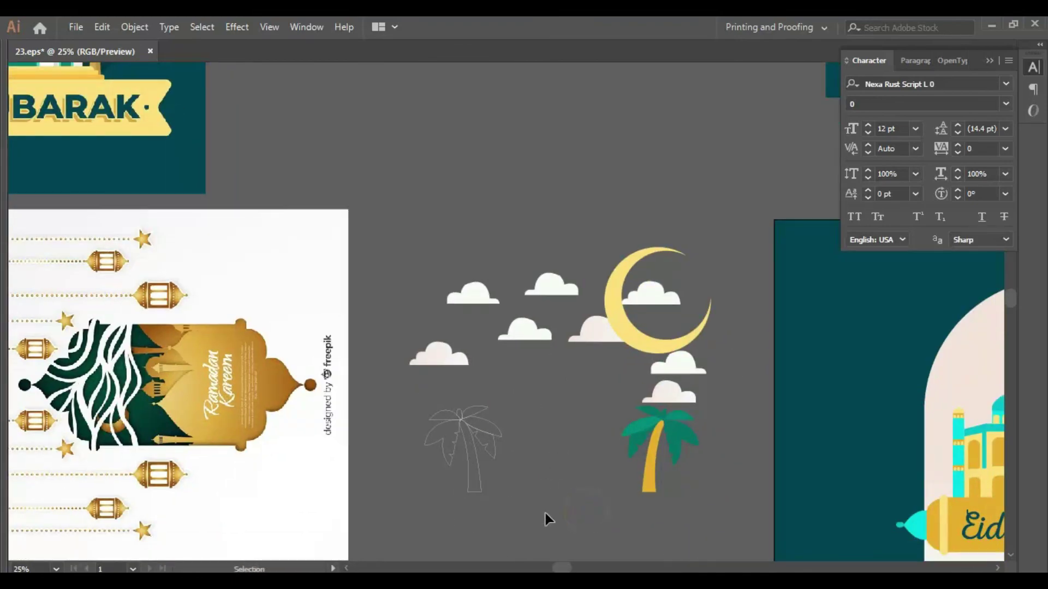
{"action": "left_click", "coordinate": [544, 515]}
- Delete the outline palm tree and place a copy of the coloured palm to its left
{"action": "left_click", "coordinate": [430, 412]}
{"action": "key", "text": "Delete"}
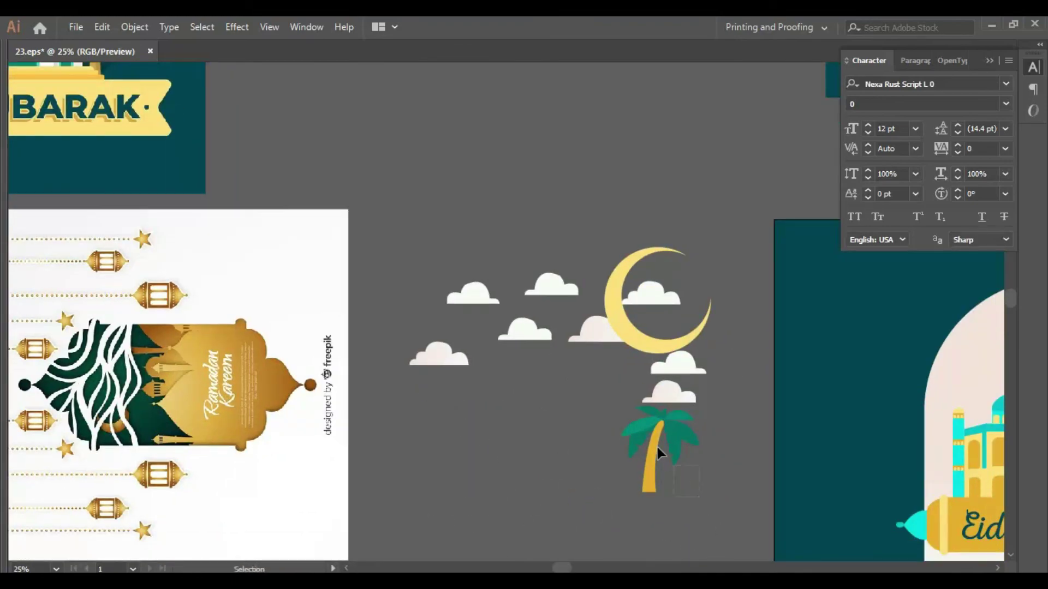
{"action": "left_click", "coordinate": [656, 450]}
{"action": "left_click_drag", "start_coordinate": [678, 421], "coordinate": [532, 423]}
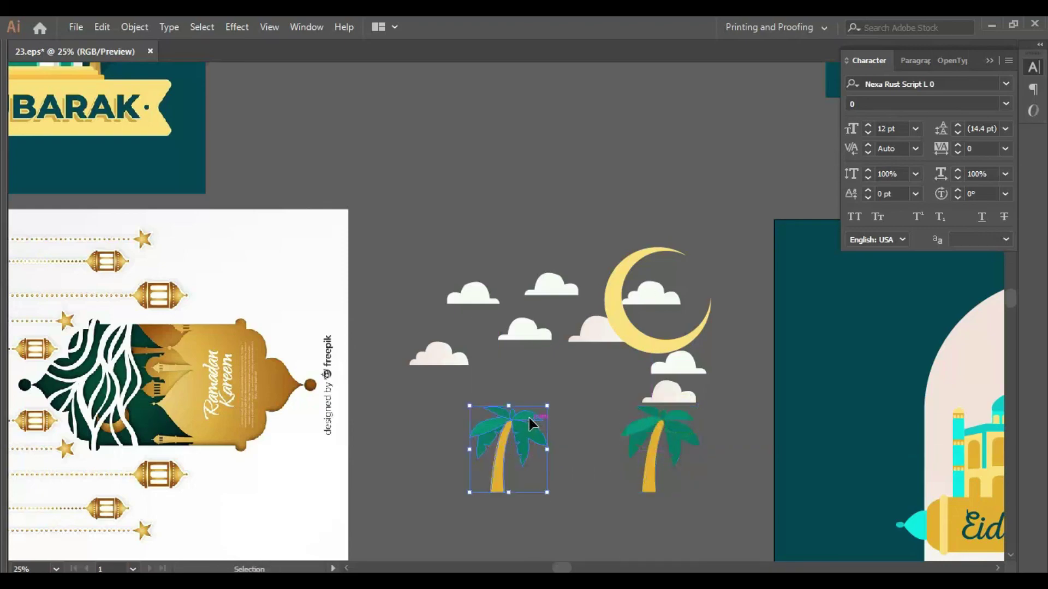
- Start reflecting the copied palm tree and bring the card artboard into view
{"action": "key", "text": "o"}
{"action": "left_click_drag", "start_coordinate": [568, 433], "coordinate": [305, 431]}
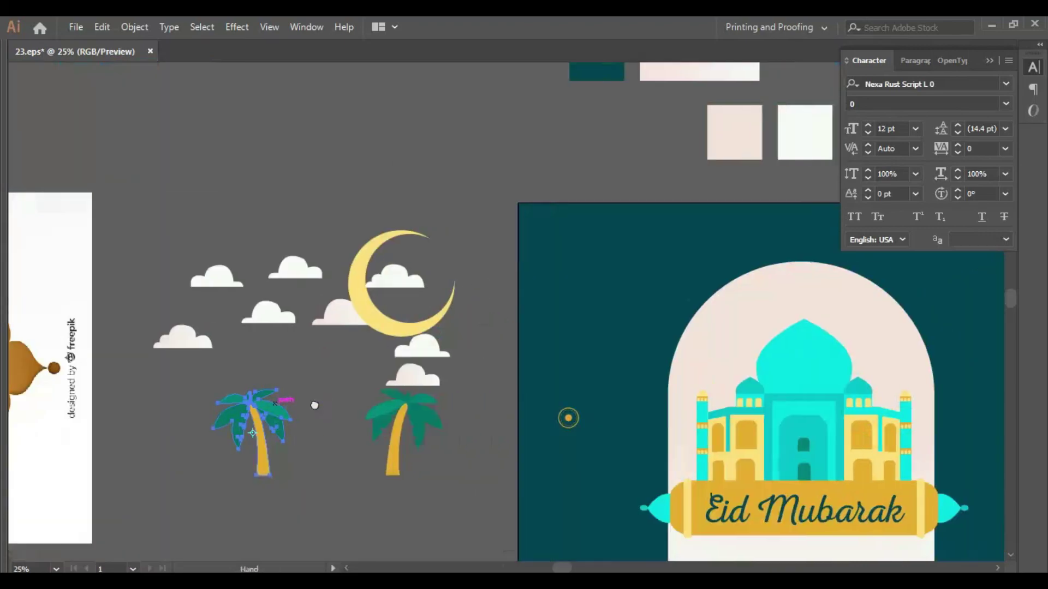
{"action": "left_click_drag", "start_coordinate": [362, 402], "coordinate": [363, 426]}
{"action": "left_click_drag", "start_coordinate": [355, 277], "coordinate": [264, 170]}
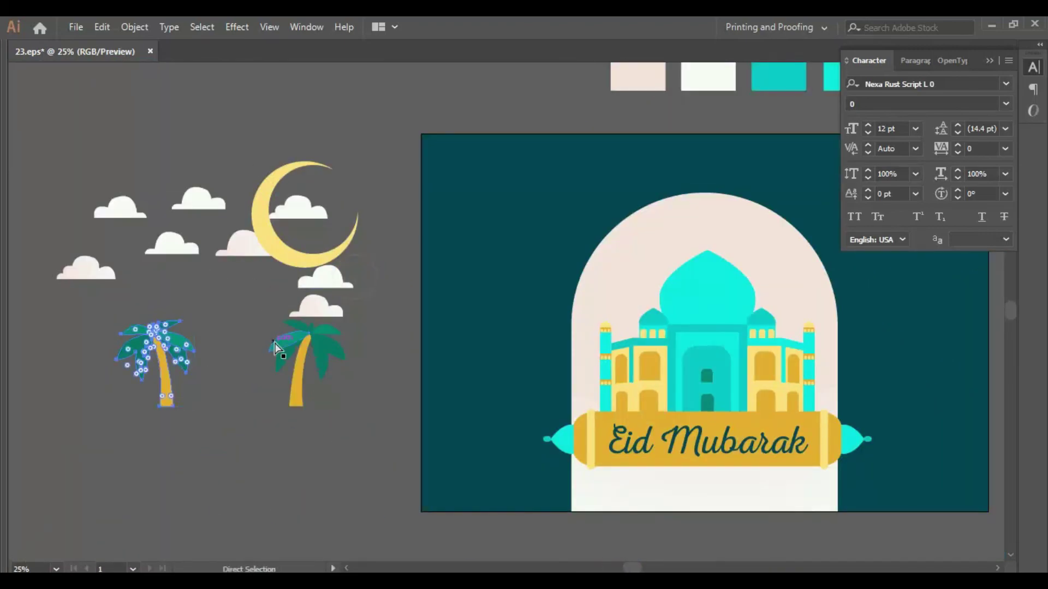
- Move the palm tree onto the card, sized and placed left of the mosque
{"action": "left_click", "coordinate": [158, 360]}
{"action": "mouse_move", "coordinate": [174, 342]}
{"action": "left_mouse_down"}
{"action": "mouse_move", "coordinate": [503, 366]}
{"action": "mouse_move", "coordinate": [564, 382]}
{"action": "mouse_move", "coordinate": [544, 332]}
{"action": "left_mouse_up"}
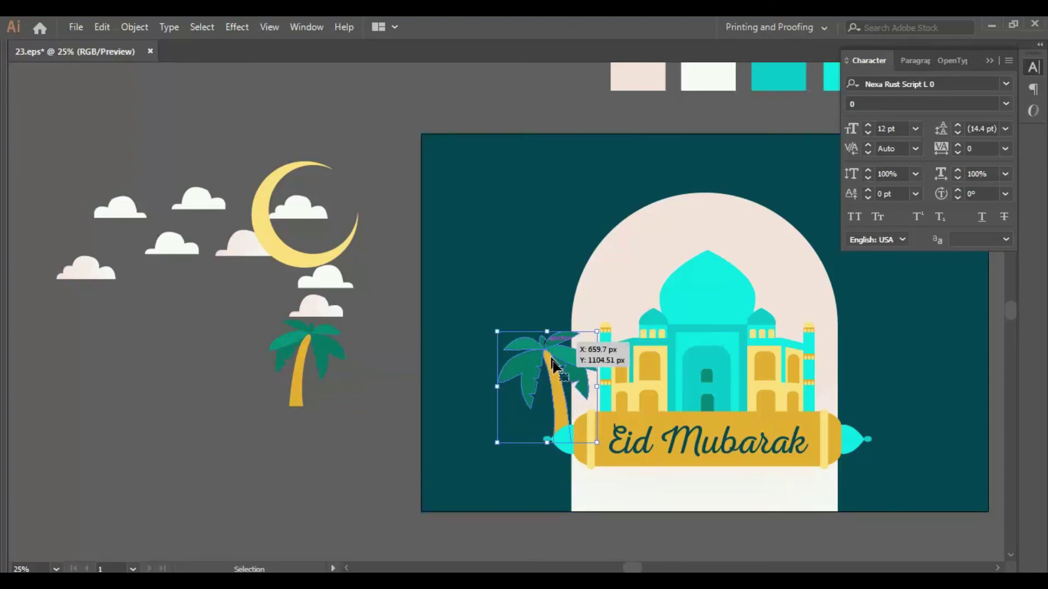
{"action": "mouse_move", "coordinate": [557, 387]}
{"action": "left_mouse_down"}
{"action": "mouse_move", "coordinate": [546, 364]}
{"action": "mouse_move", "coordinate": [318, 371]}
{"action": "mouse_move", "coordinate": [665, 374]}
{"action": "mouse_move", "coordinate": [640, 373]}
{"action": "left_mouse_up"}
- Mirror the palm-tree copy horizontally and nudge it into place on the right
{"action": "key", "text": "o"}
{"action": "key", "text": "Return"}
{"action": "key", "text": "Return"}
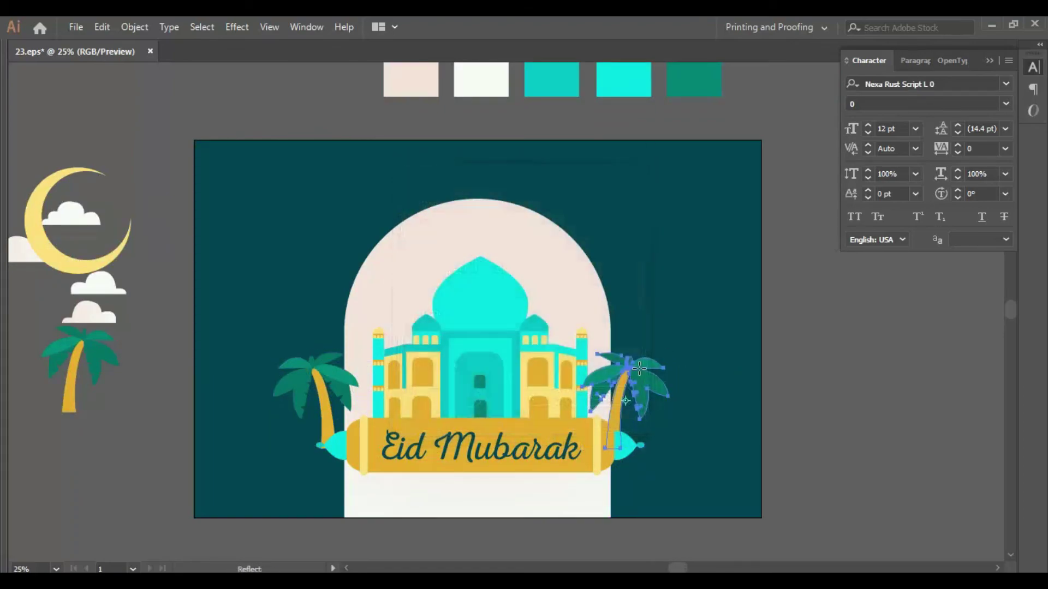
{"action": "left_click_drag", "start_coordinate": [643, 386], "coordinate": [651, 378]}
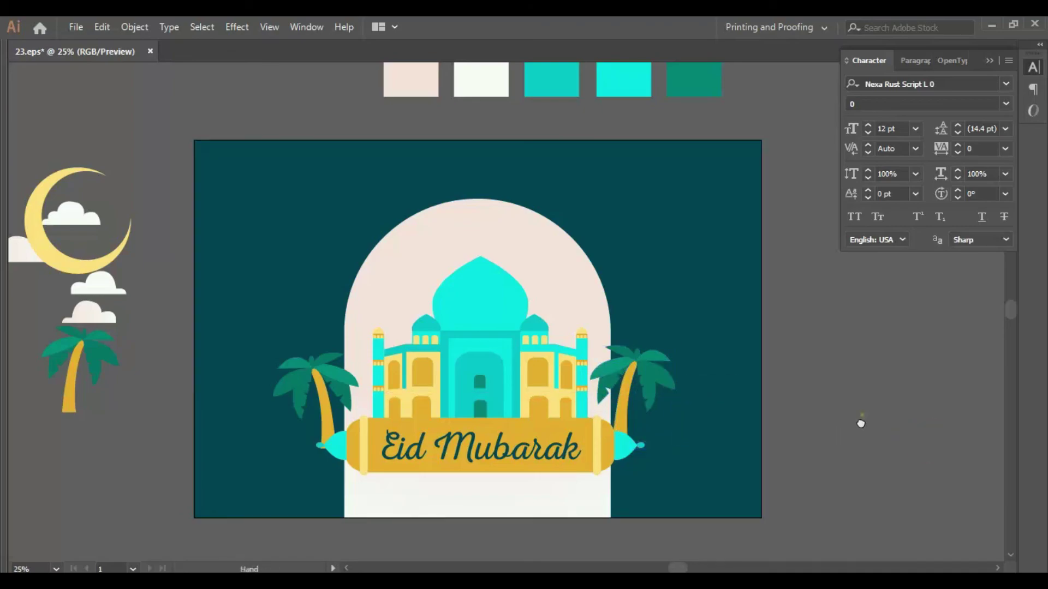
{"action": "left_click_drag", "start_coordinate": [861, 423], "coordinate": [880, 445]}
{"action": "left_click_drag", "start_coordinate": [355, 339], "coordinate": [412, 369]}
{"action": "left_click_drag", "start_coordinate": [122, 349], "coordinate": [199, 355]}
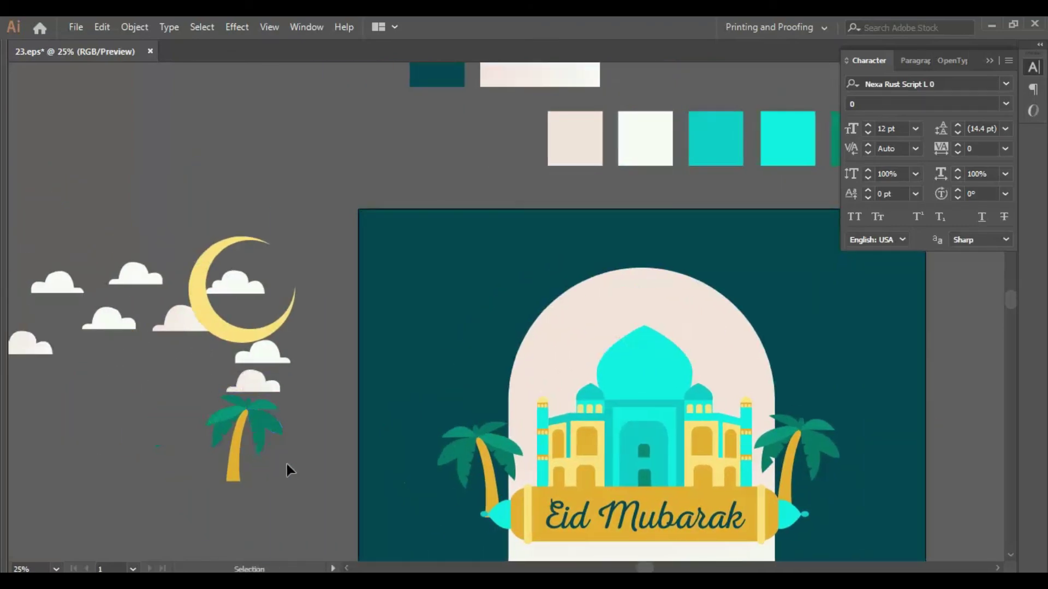
- Delete the spare palm tree beside the clouds
{"action": "left_click", "coordinate": [197, 416]}
{"action": "key", "text": "Delete"}
{"action": "left_click_drag", "start_coordinate": [244, 437], "coordinate": [293, 447]}
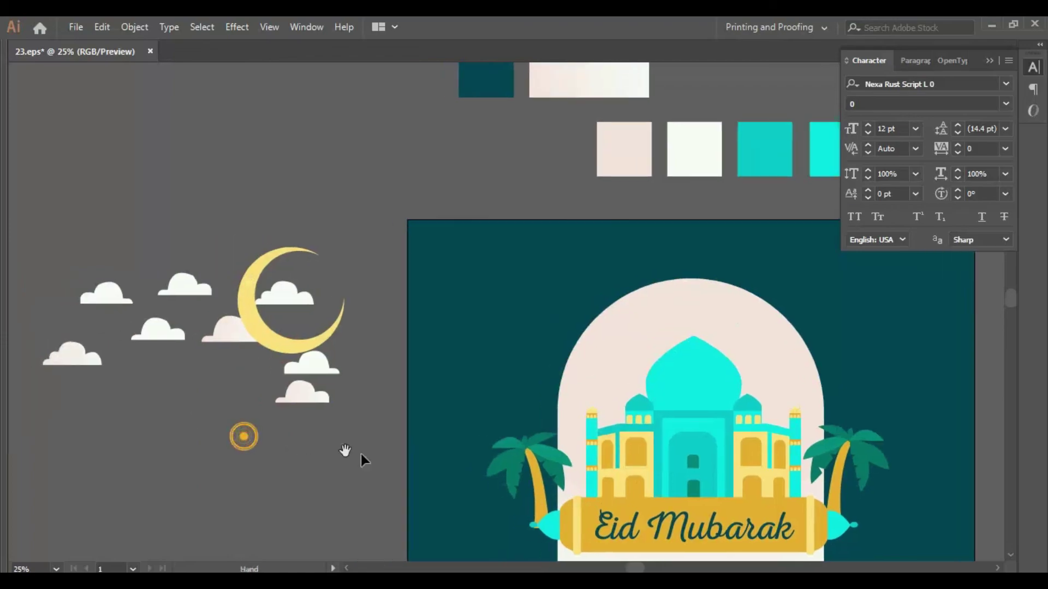
{"action": "scroll", "coordinate": [33, 251], "scroll_direction": "left", "scroll_amount": 4}
- Move the clouds-and-moon group onto the card, enlarge it, and lower it over the arch
{"action": "key", "text": "a"}
{"action": "left_click_drag", "start_coordinate": [138, 213], "coordinate": [510, 469]}
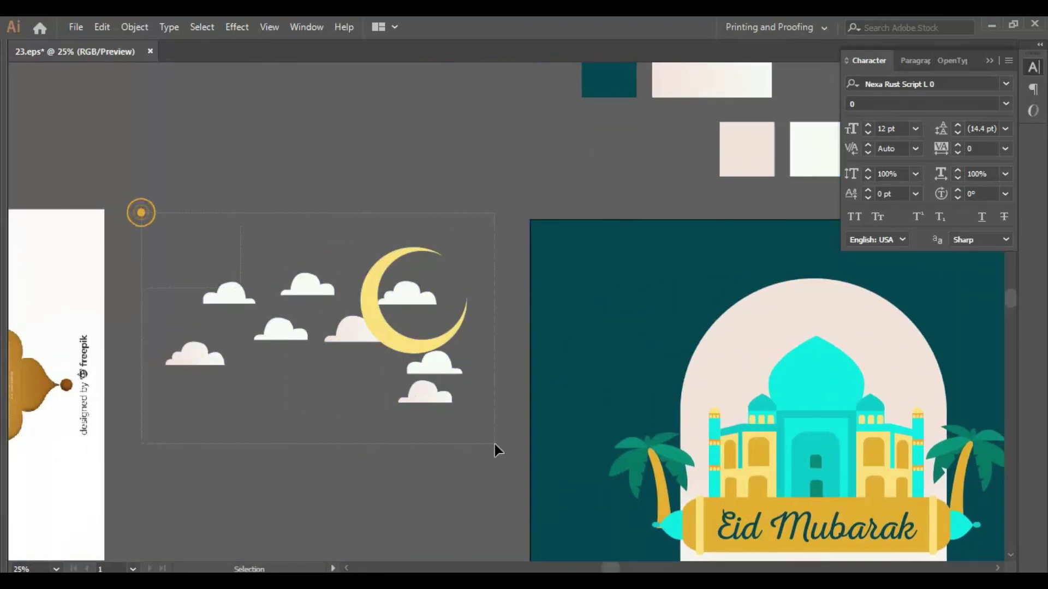
{"action": "key", "text": "v"}
{"action": "scroll", "coordinate": [456, 367], "scroll_direction": "right", "scroll_amount": 6}
{"action": "mouse_move", "coordinate": [228, 348]}
{"action": "left_mouse_down"}
{"action": "mouse_move", "coordinate": [778, 316]}
{"action": "mouse_move", "coordinate": [744, 326]}
{"action": "left_mouse_up"}
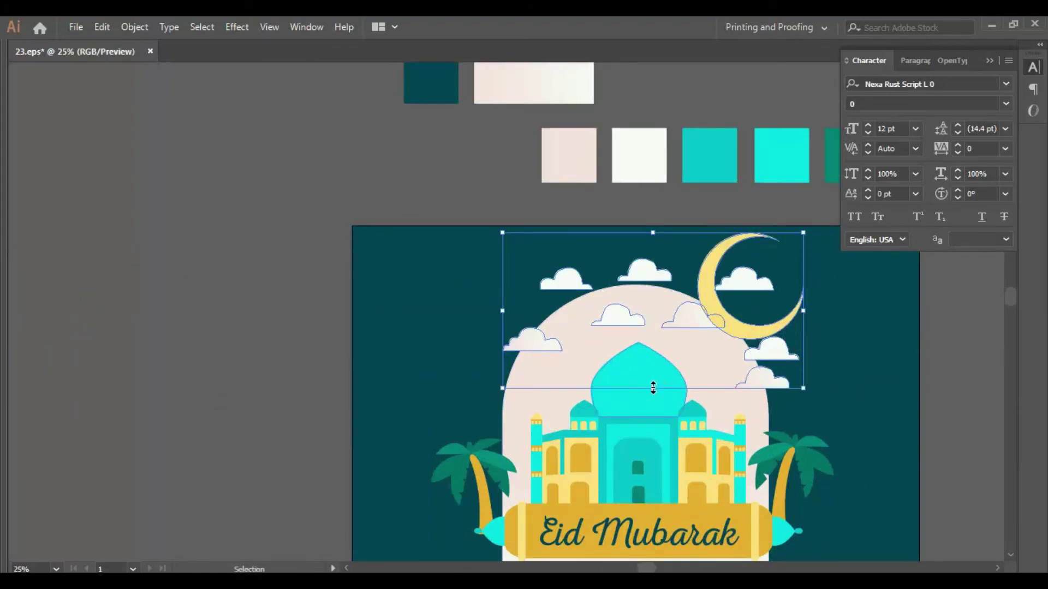
{"action": "left_click_drag", "start_coordinate": [653, 388], "coordinate": [654, 400]}
{"action": "left_click_drag", "start_coordinate": [721, 331], "coordinate": [721, 340]}
- Stretch the clouds group wider on both sides and shift it slightly left
{"action": "left_click", "coordinate": [951, 403]}
{"action": "key", "text": "a"}
{"action": "left_click", "coordinate": [778, 409]}
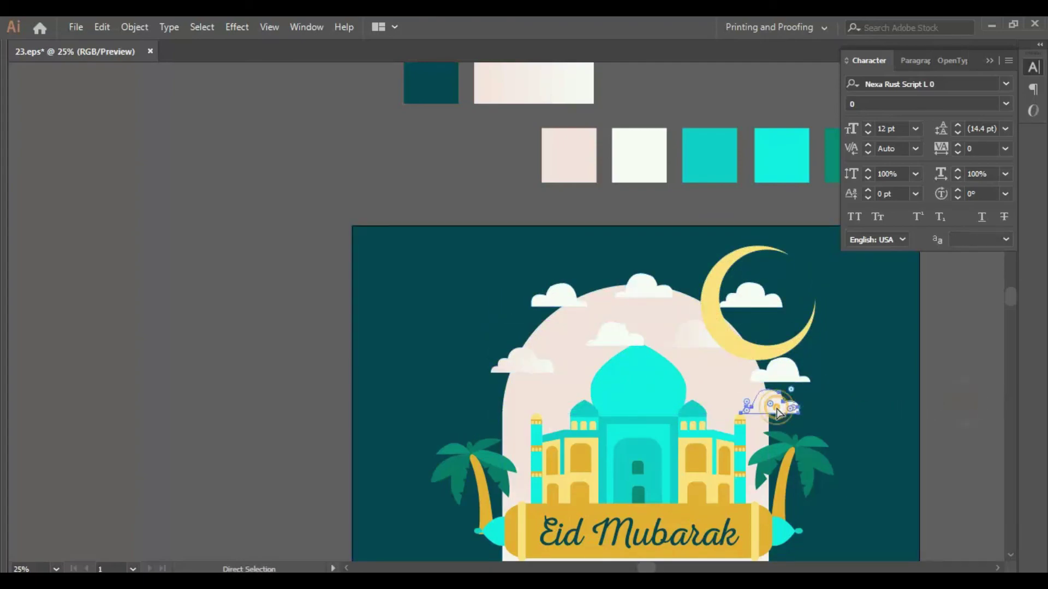
{"action": "key", "text": "v"}
{"action": "left_click_drag", "start_coordinate": [777, 409], "coordinate": [734, 419]}
{"action": "left_click", "coordinate": [705, 357]}
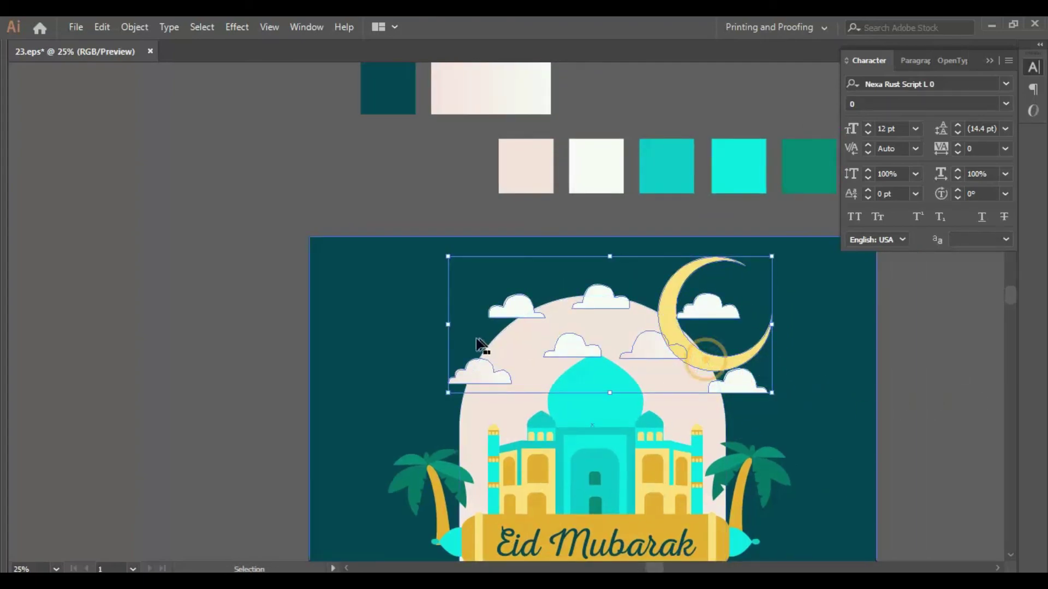
{"action": "left_click_drag", "start_coordinate": [453, 329], "coordinate": [444, 328]}
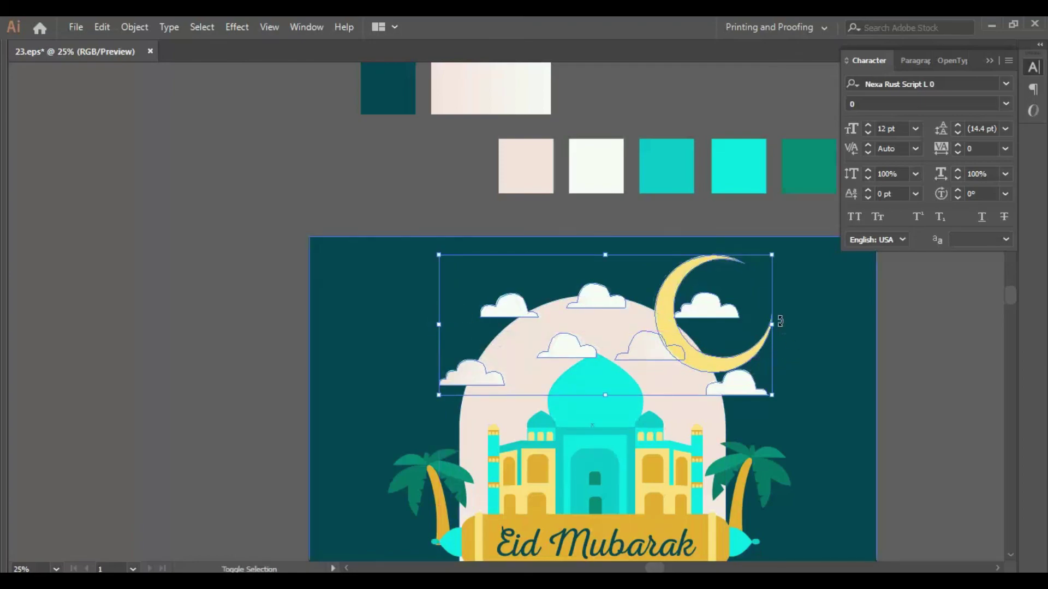
{"action": "left_click_drag", "start_coordinate": [776, 326], "coordinate": [778, 324]}
{"action": "left_click_drag", "start_coordinate": [682, 287], "coordinate": [668, 298]}
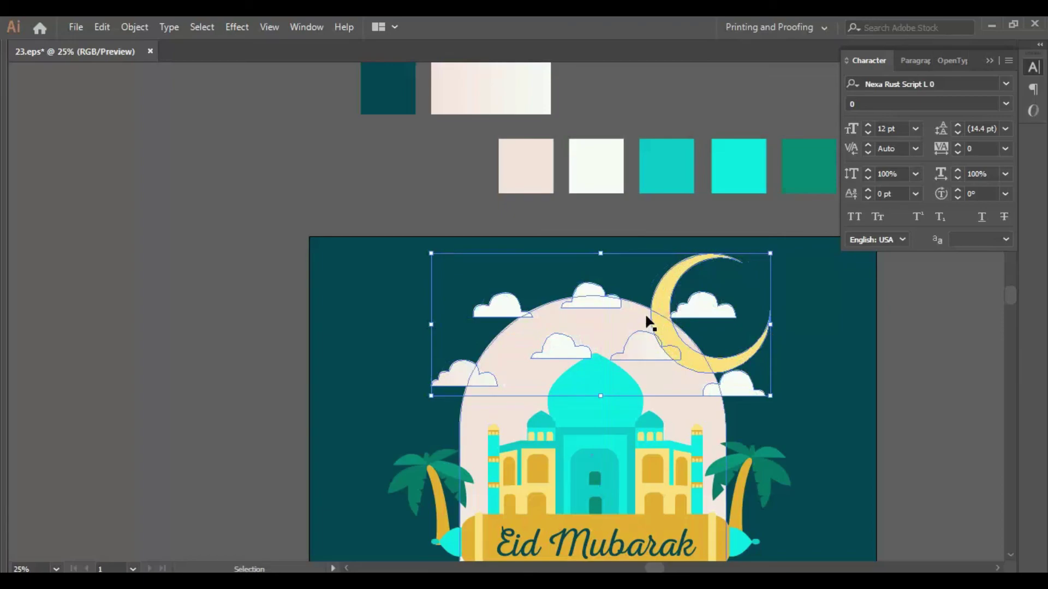
{"action": "key", "text": "ctrl+a"}
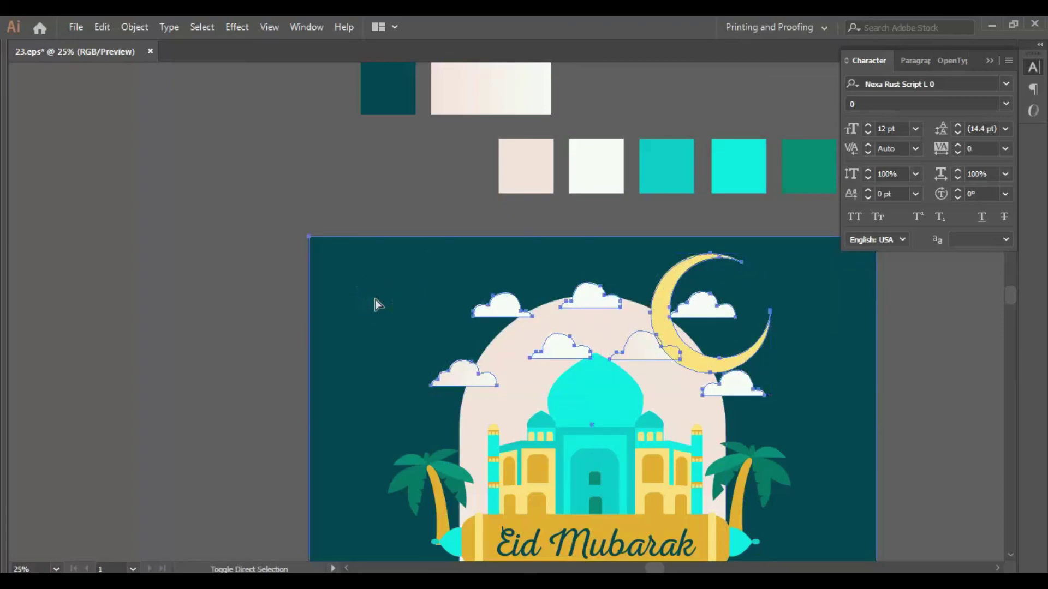
{"action": "left_click_drag", "start_coordinate": [598, 286], "coordinate": [491, 264]}
- Inside the clouds group, spread clouds beside the moon, to the upper left, and atop the arch
{"action": "left_click", "coordinate": [867, 328]}
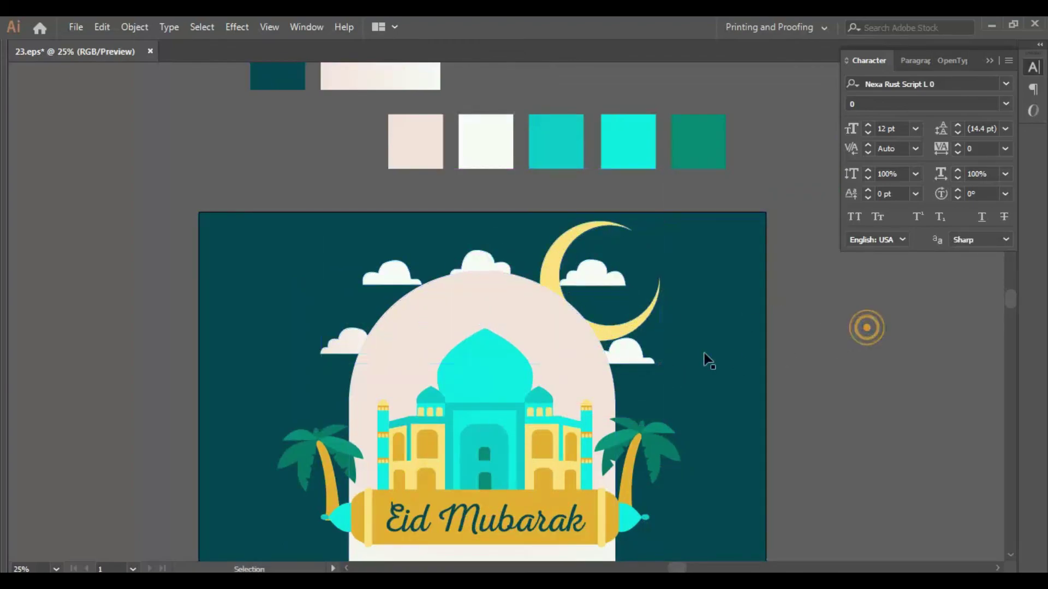
{"action": "left_click", "coordinate": [627, 359]}
{"action": "double_click", "coordinate": [627, 357]}
{"action": "left_click_drag", "start_coordinate": [633, 355], "coordinate": [670, 344]}
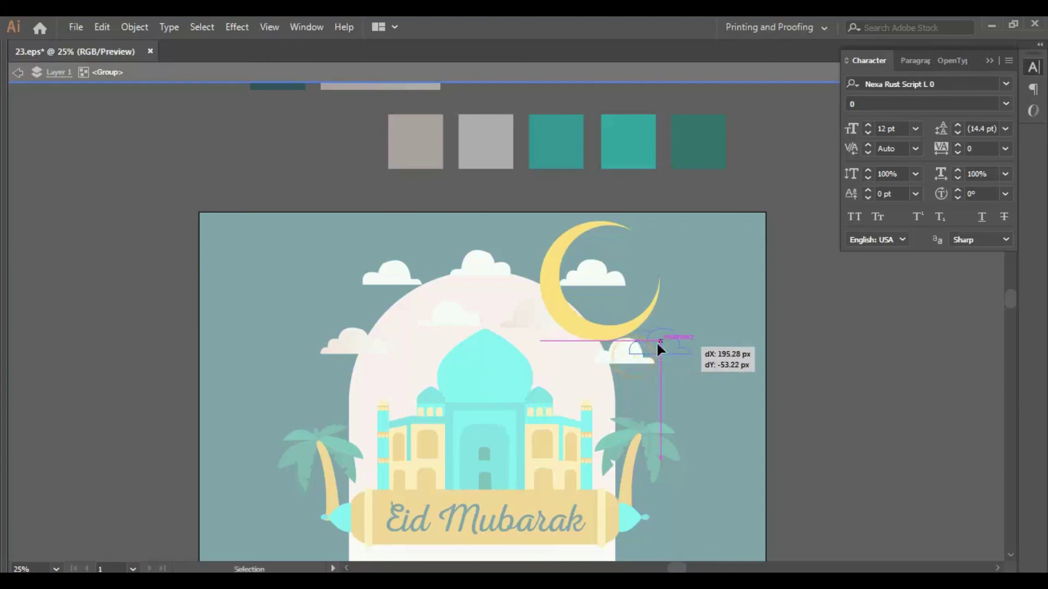
{"action": "left_click_drag", "start_coordinate": [535, 309], "coordinate": [688, 289]}
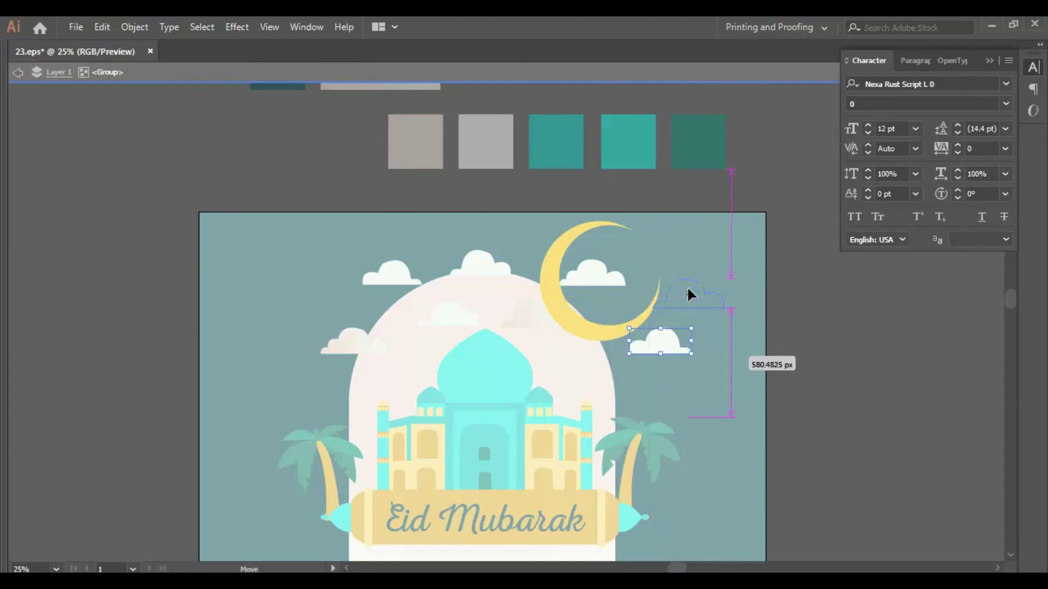
{"action": "left_click_drag", "start_coordinate": [420, 326], "coordinate": [309, 295]}
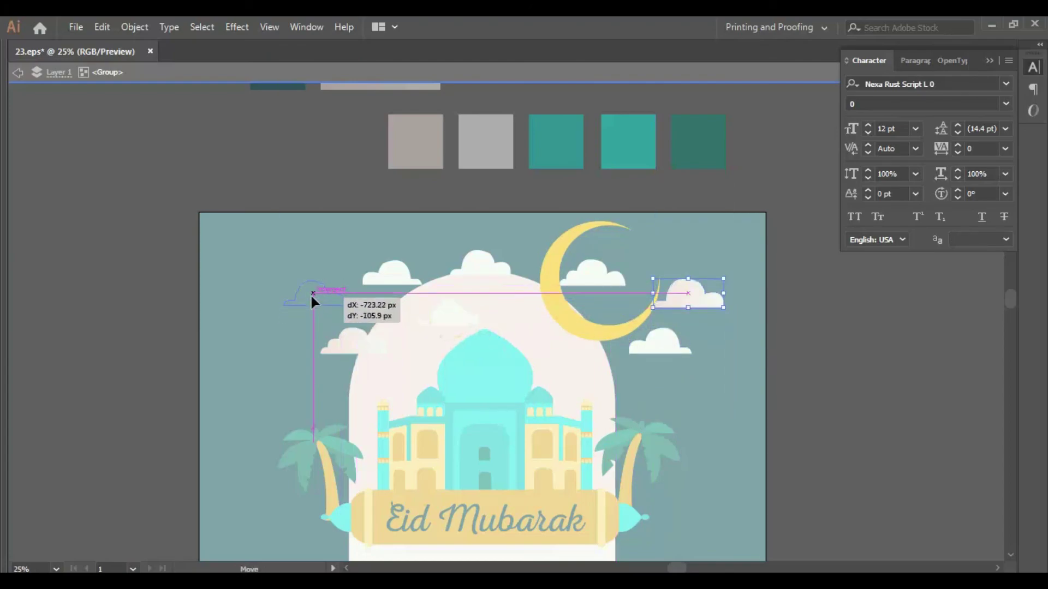
{"action": "left_click_drag", "start_coordinate": [477, 261], "coordinate": [477, 257]}
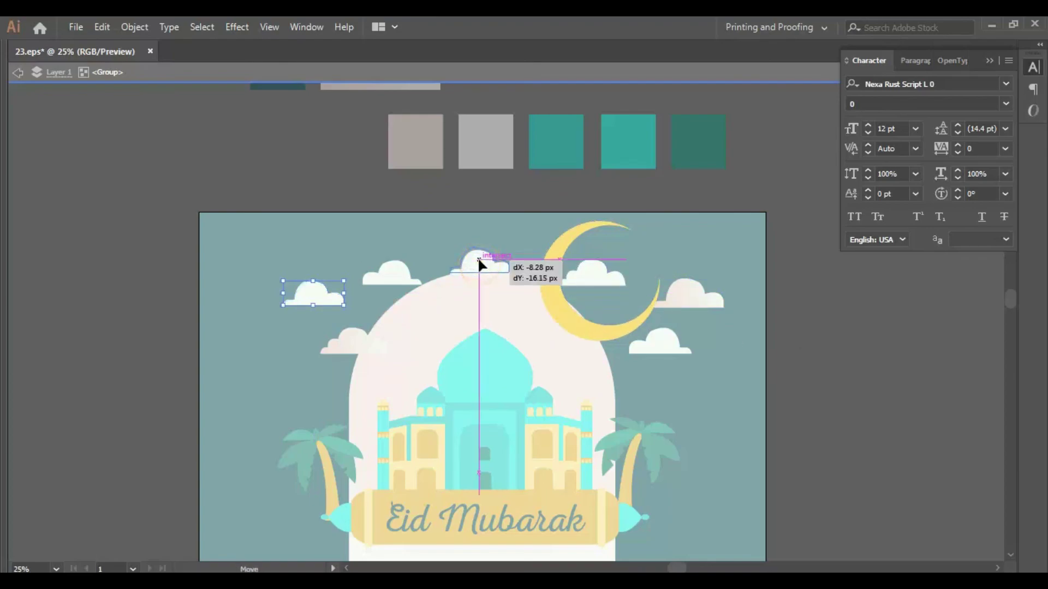
- Shrink the crescent moon, reposition it up and left, and exit the group
{"action": "left_click_drag", "start_coordinate": [580, 331], "coordinate": [580, 346]}
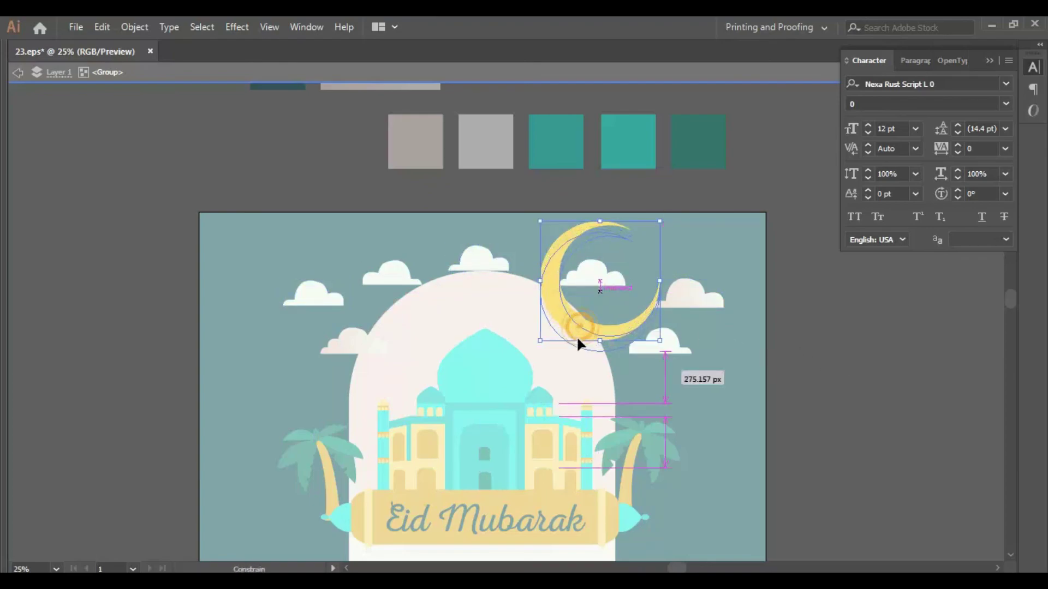
{"action": "left_click_drag", "start_coordinate": [659, 237], "coordinate": [649, 246]}
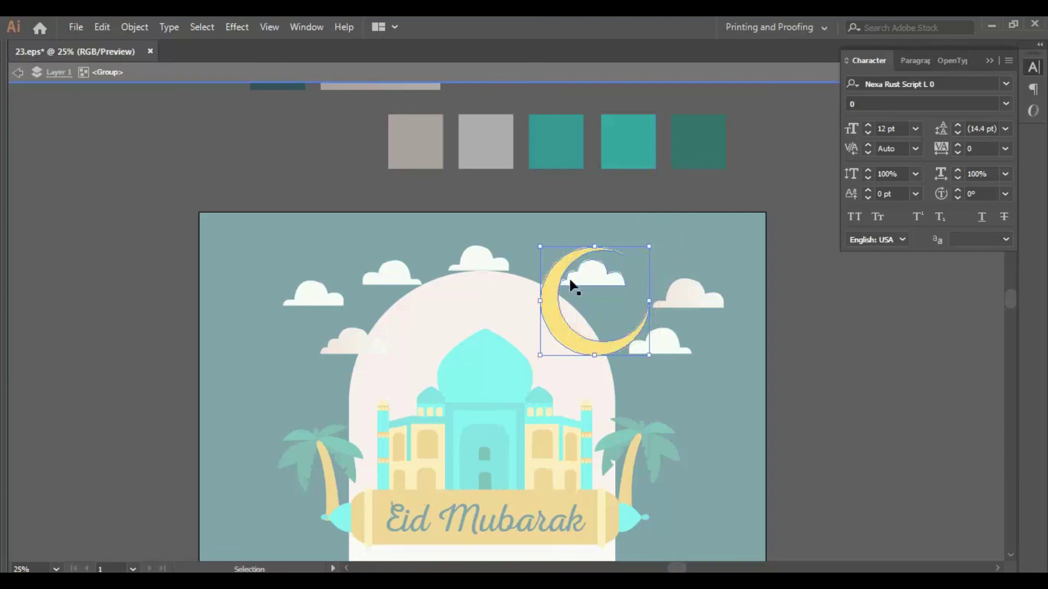
{"action": "left_click_drag", "start_coordinate": [544, 290], "coordinate": [534, 275]}
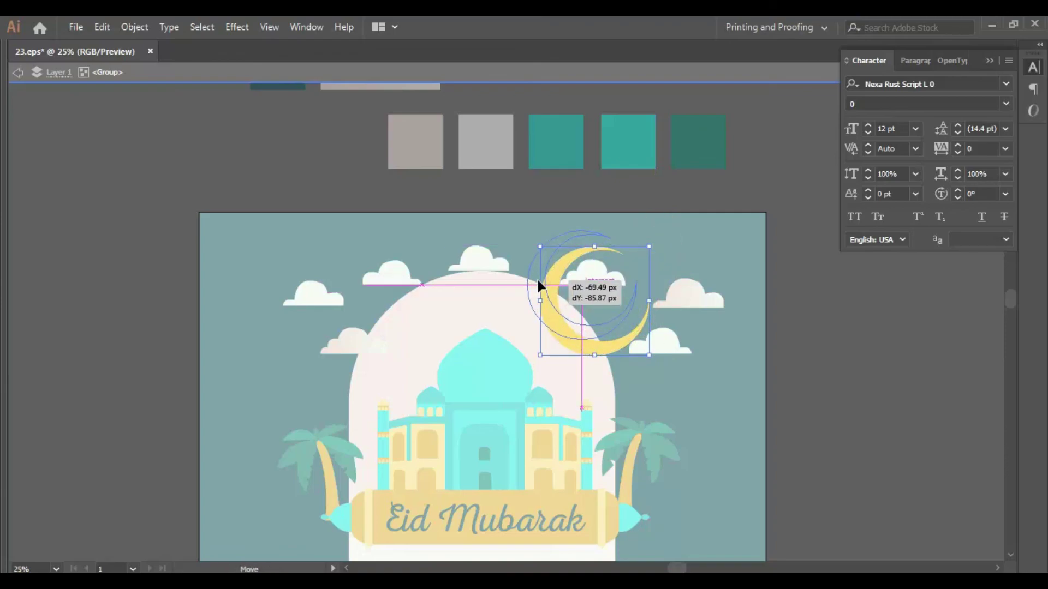
{"action": "double_click", "coordinate": [842, 405]}
{"action": "scroll", "coordinate": [843, 405], "scroll_direction": "up", "scroll_amount": 1}
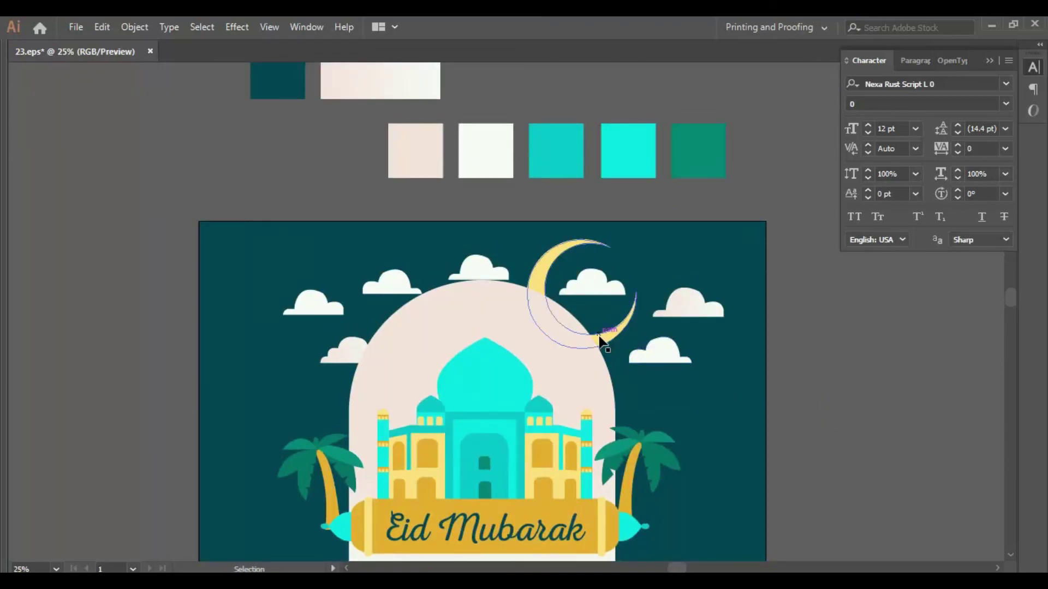
- Lower the top-middle cloud so it rests on the arch's curve
{"action": "left_click", "coordinate": [618, 341]}
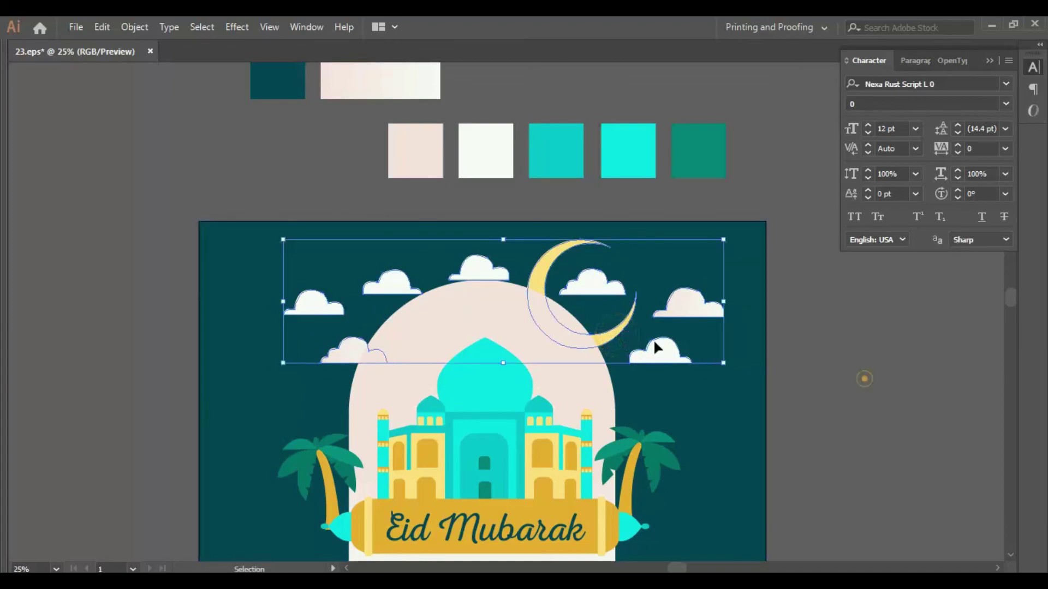
{"action": "left_click", "coordinate": [602, 338], "text": "ctrl"}
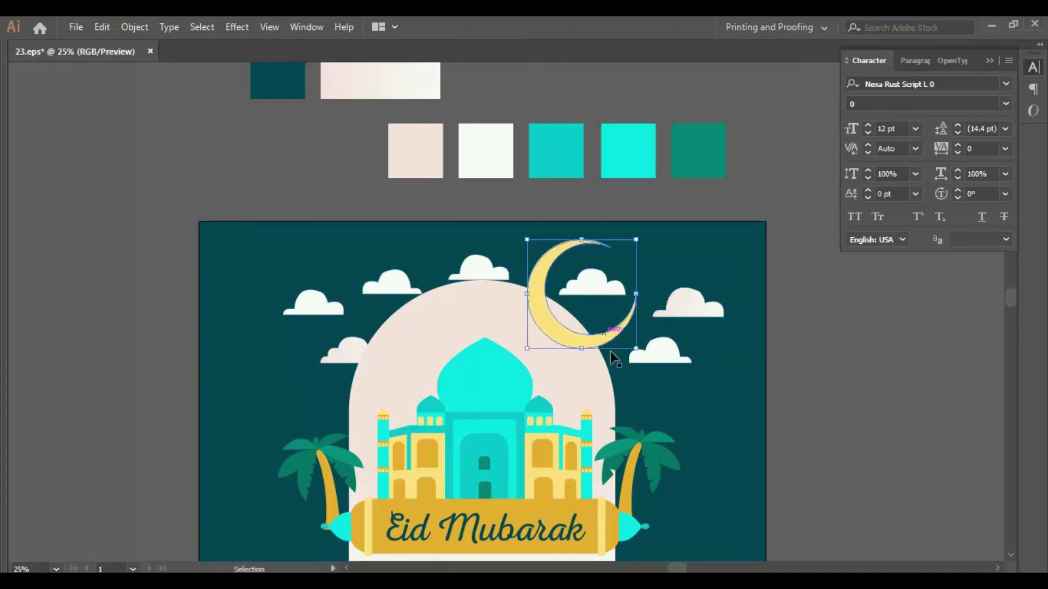
{"action": "scroll", "coordinate": [752, 339], "scroll_direction": "down", "scroll_amount": 5}
{"action": "scroll", "coordinate": [816, 406], "scroll_direction": "down", "scroll_amount": 2}
{"action": "left_click_drag", "start_coordinate": [816, 407], "coordinate": [816, 416]}
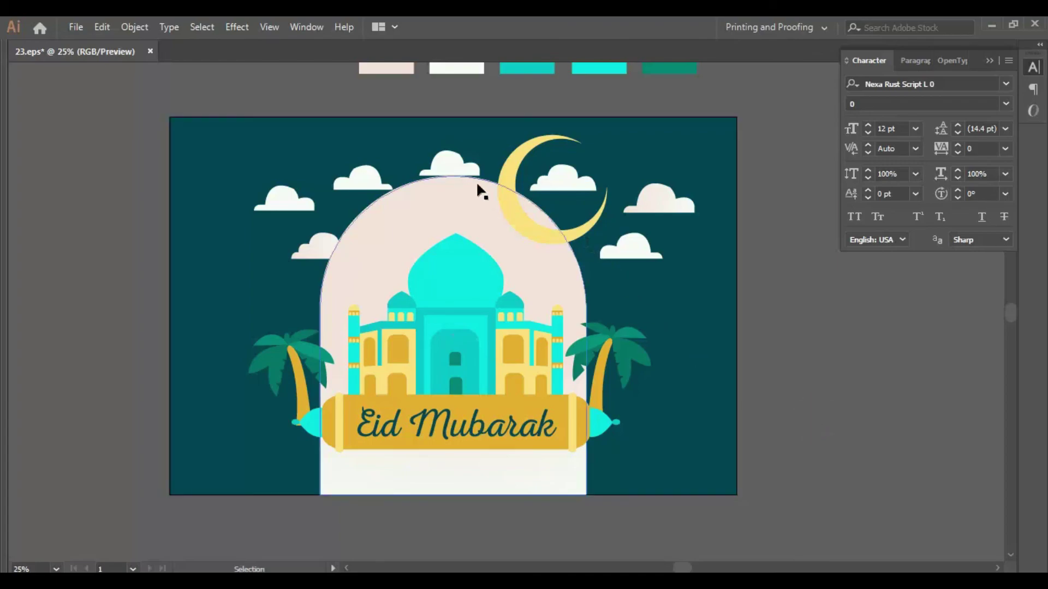
{"action": "left_click_drag", "start_coordinate": [456, 167], "coordinate": [457, 175]}
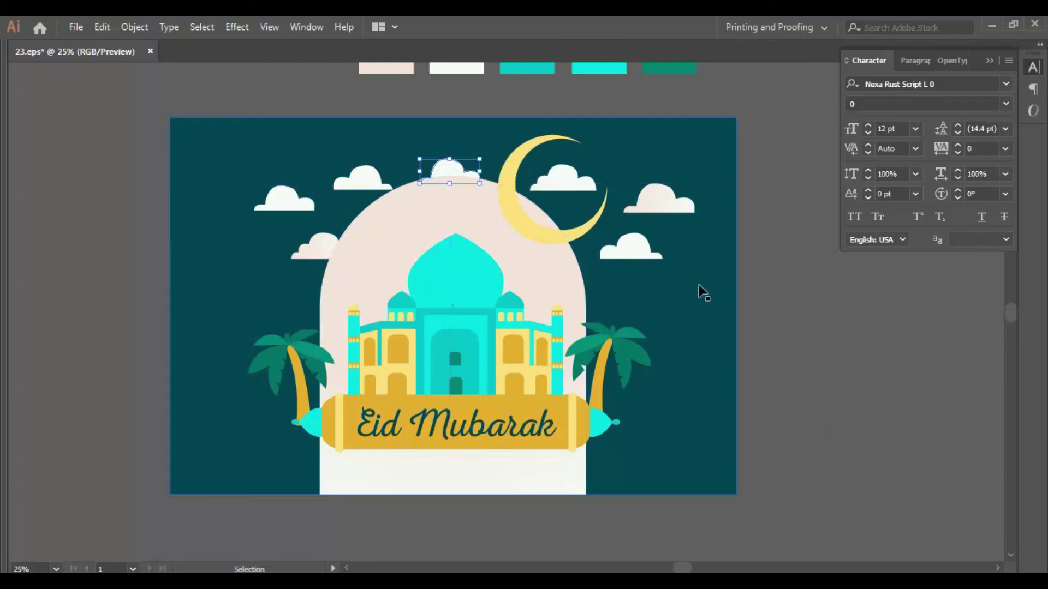
{"action": "left_click_drag", "start_coordinate": [855, 370], "coordinate": [873, 416]}
{"action": "left_click_drag", "start_coordinate": [466, 206], "coordinate": [488, 233]}
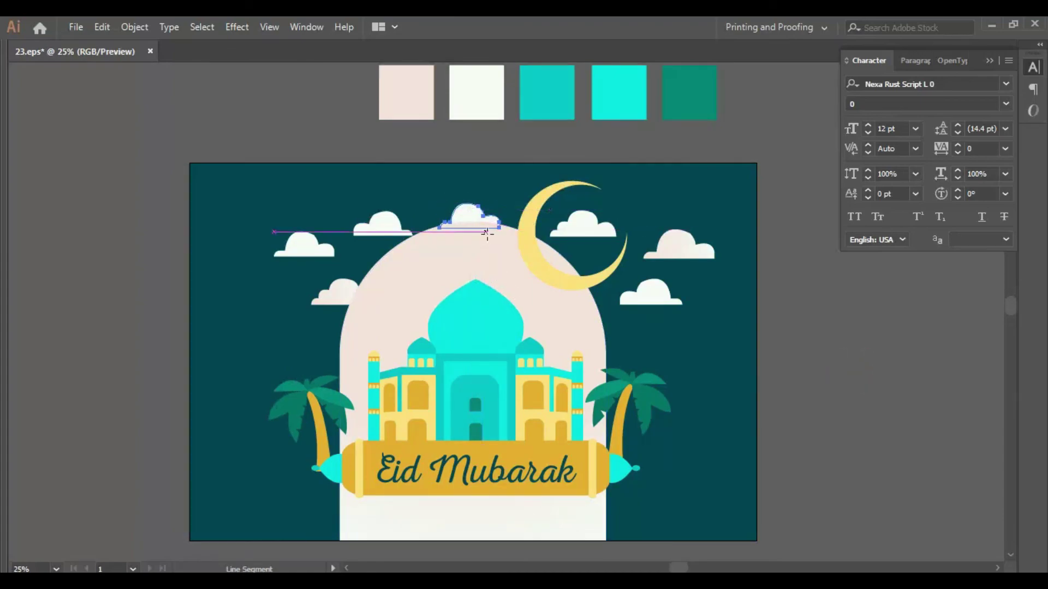
{"action": "left_click", "coordinate": [519, 476]}
- Fill the Eid Mubarak text with the white swatch, then hide the panels again
{"action": "key", "text": "Tab"}
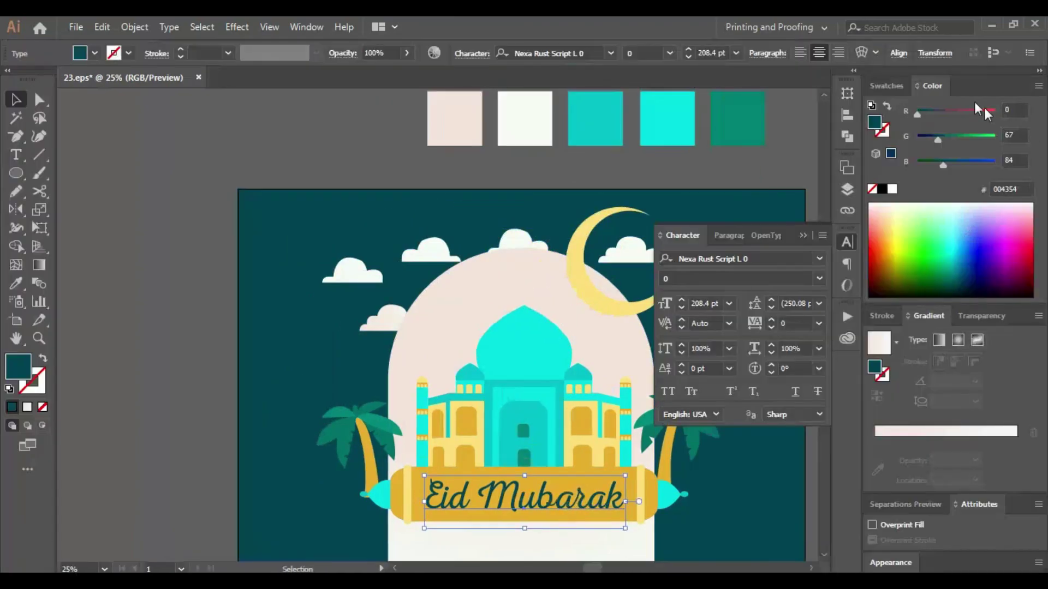
{"action": "left_click", "coordinate": [892, 189]}
{"action": "key", "text": "Tab"}
{"action": "mouse_move", "coordinate": [843, 397]}
{"action": "left_mouse_down"}
{"action": "mouse_move", "coordinate": [855, 380]}
{"action": "mouse_move", "coordinate": [861, 391]}
{"action": "mouse_move", "coordinate": [847, 388]}
{"action": "left_mouse_up"}
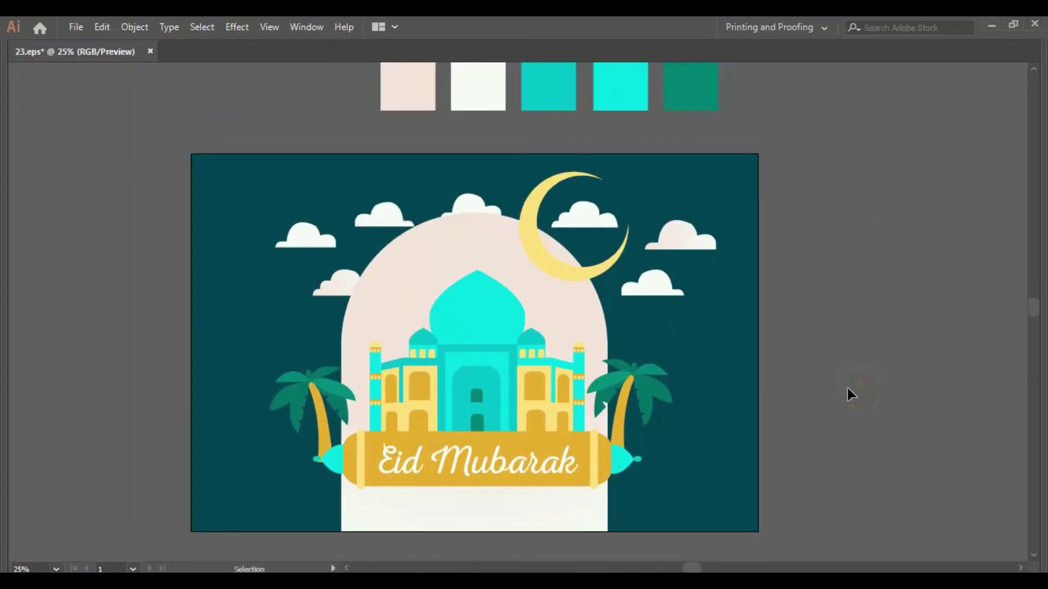